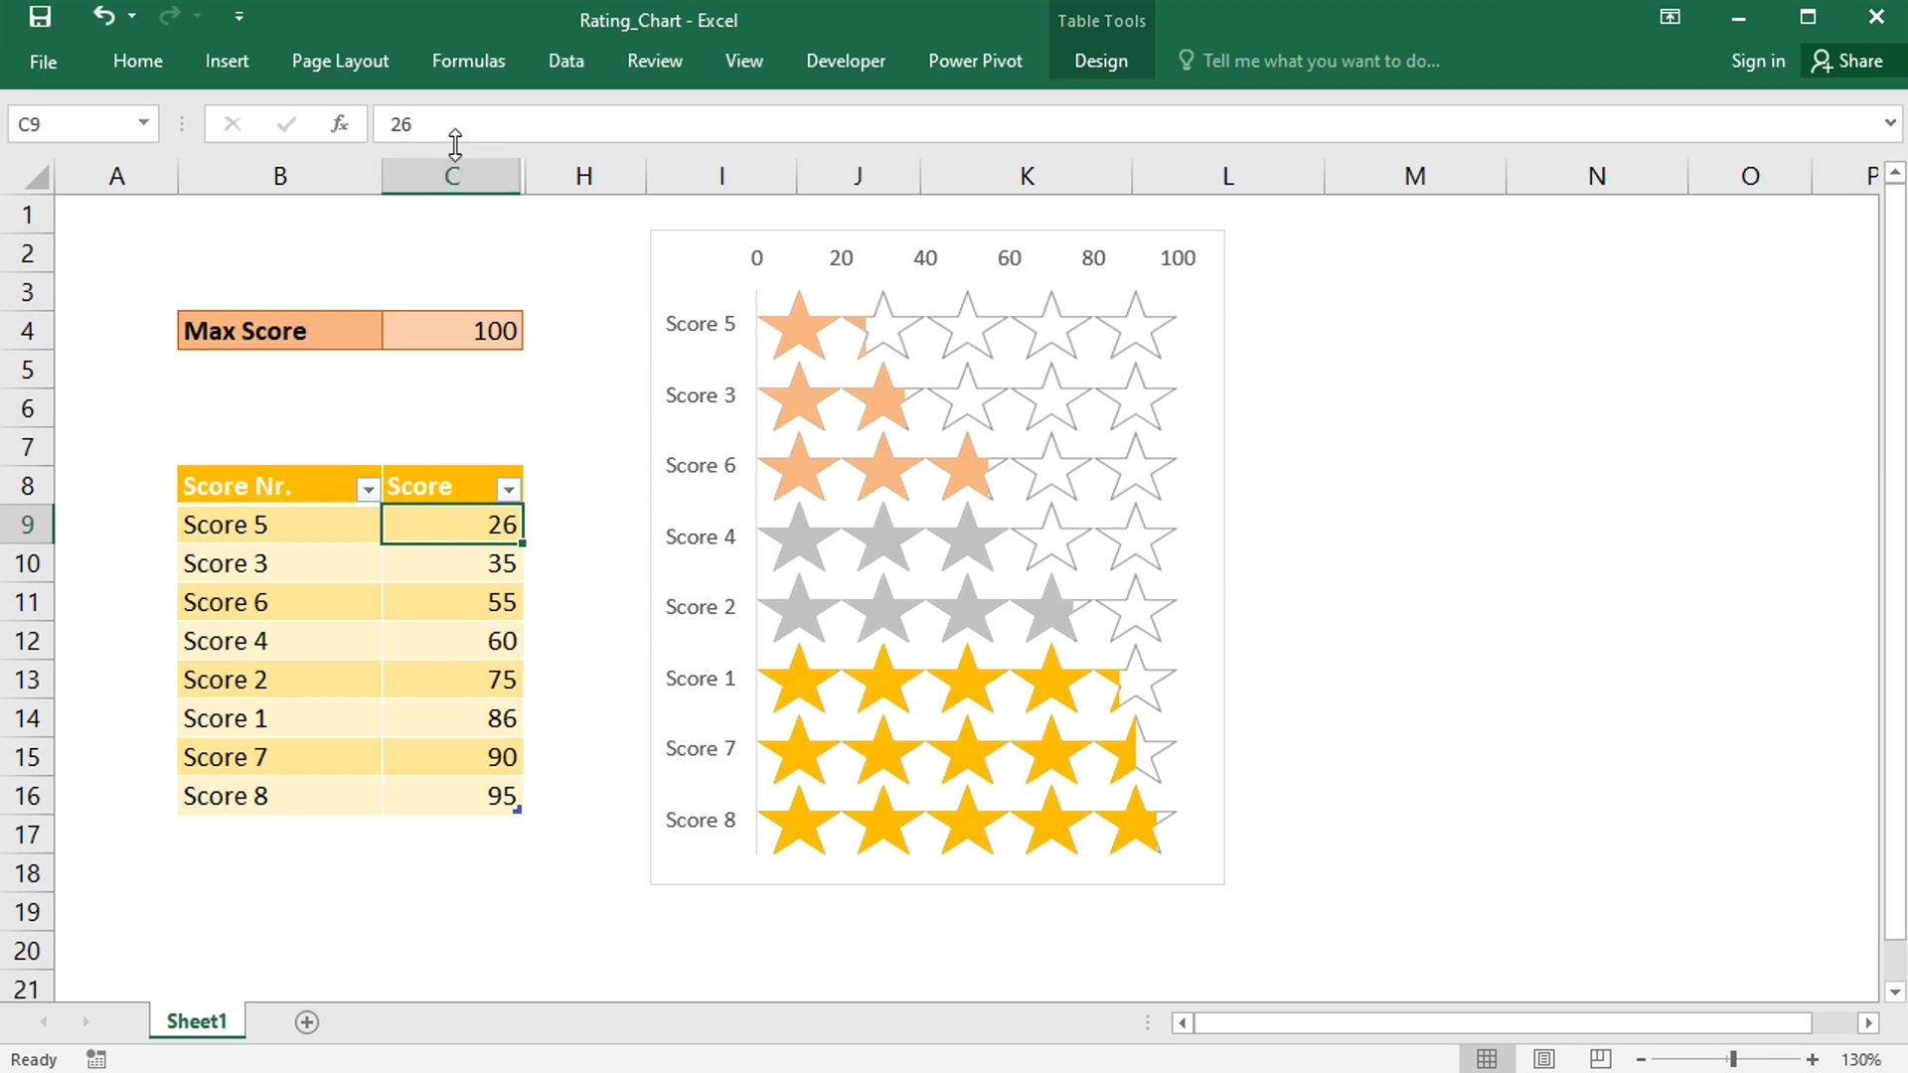
# - Replace the first score with =RANDBETWEEN(0,100) and fill that formula down the whole Score column
pyautogui.moveTo(457, 124); pyautogui.dragTo(314, 123)
pyautogui.write('=RANDBETWEEN(0,100)')
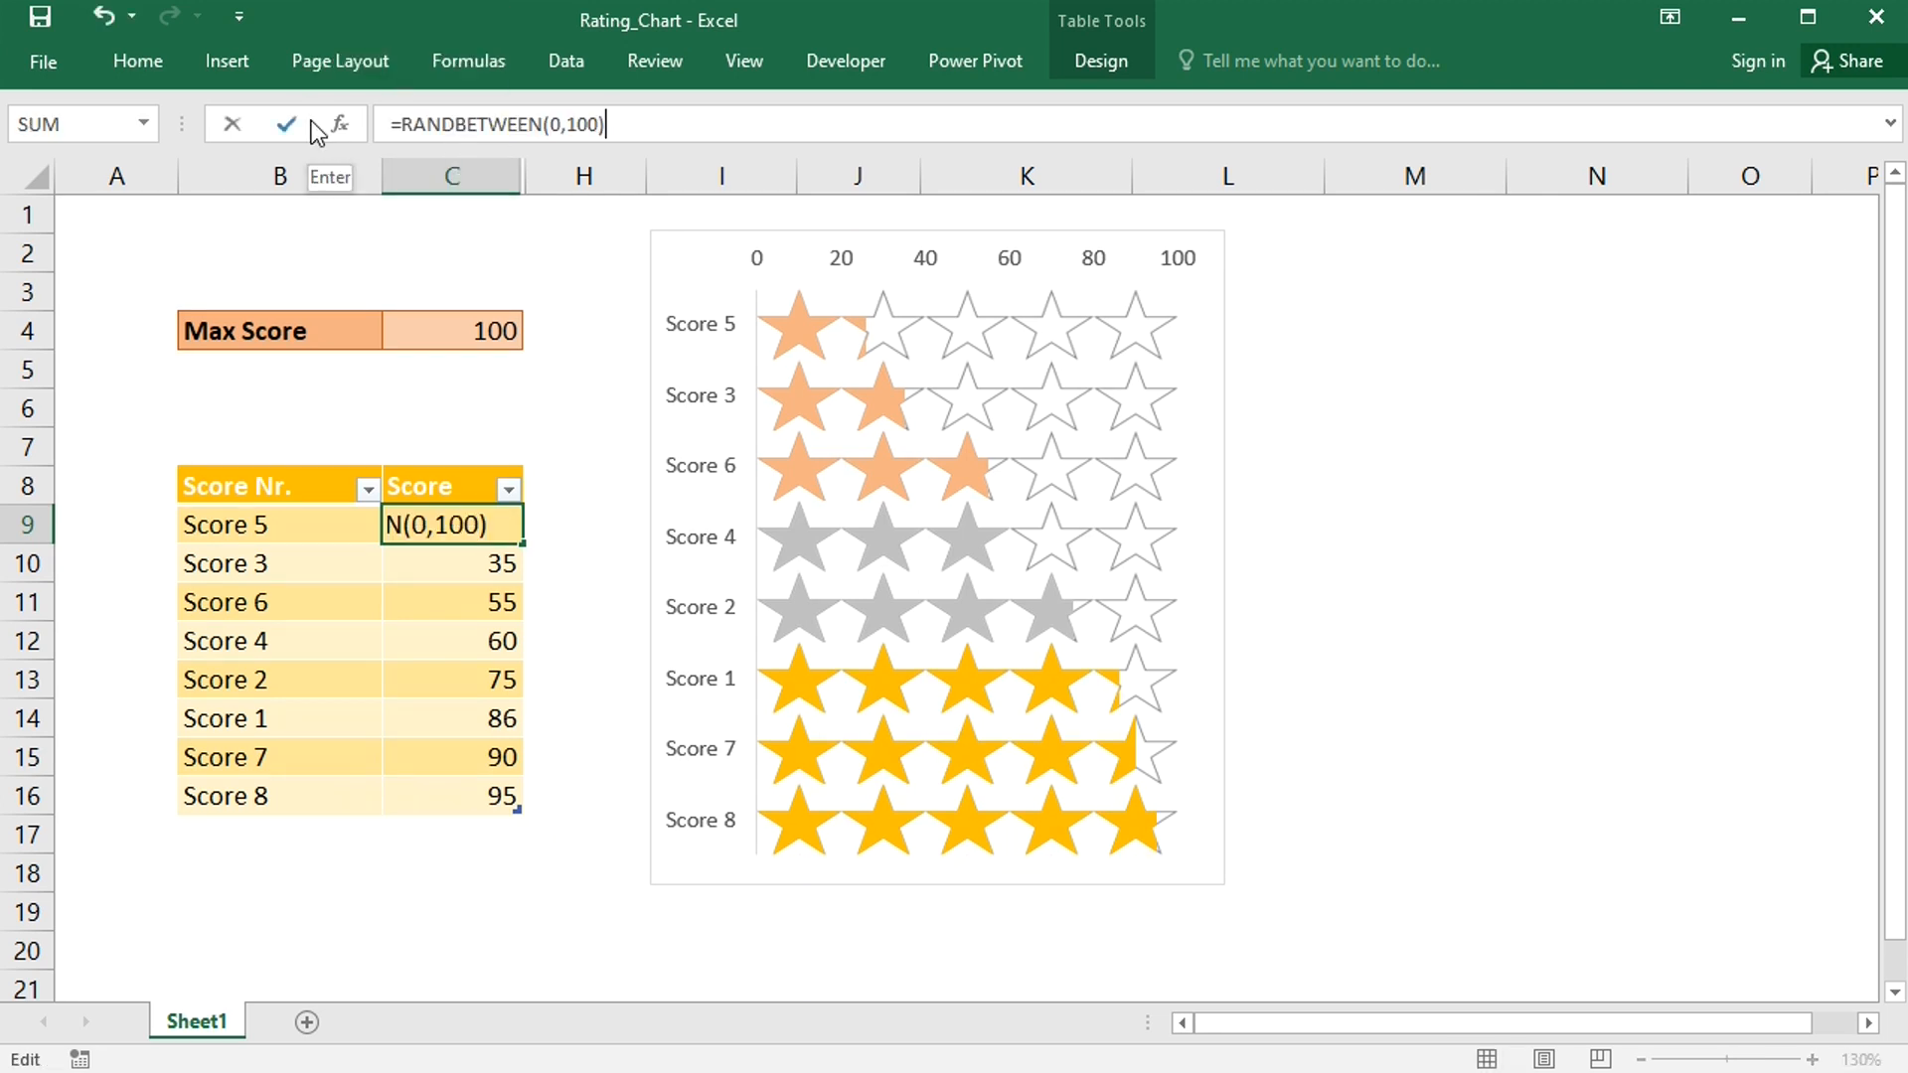
pyautogui.press('Return')
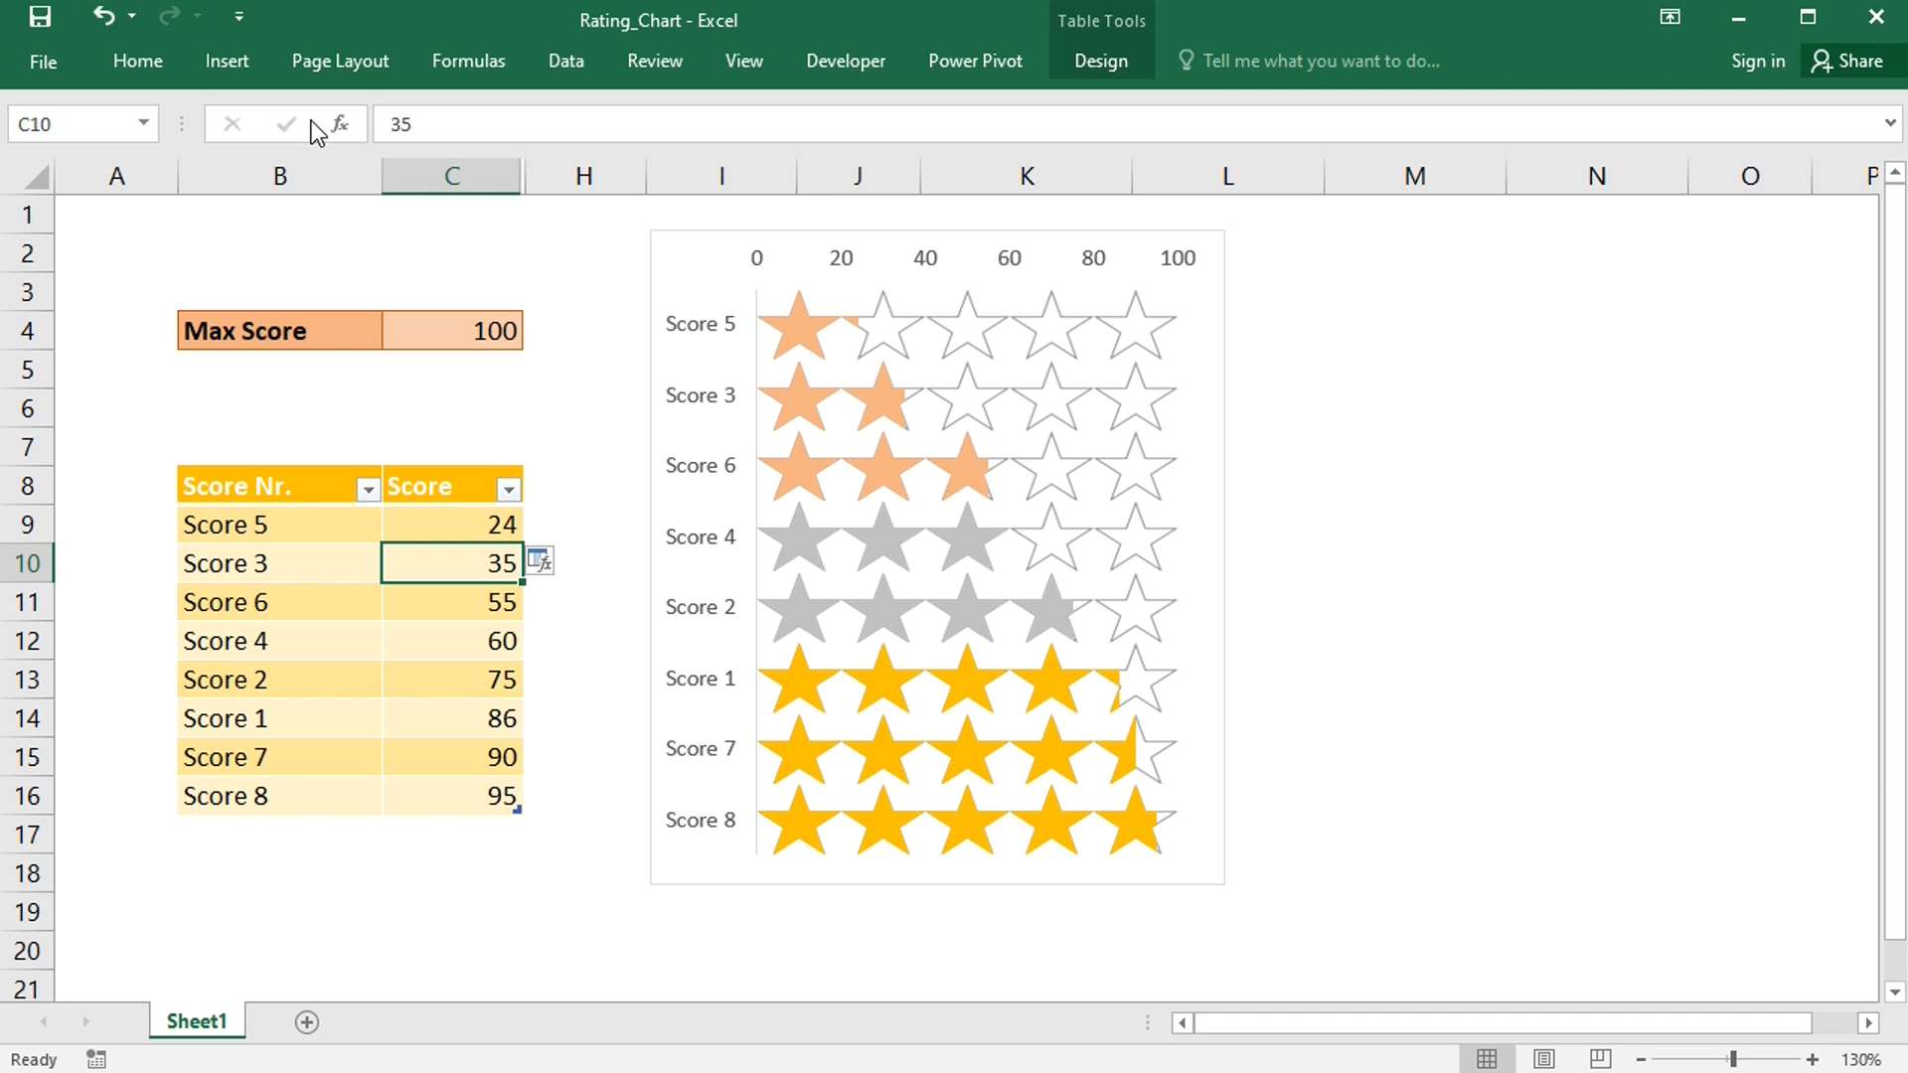
pyautogui.click(546, 562)
pyautogui.click(586, 600)
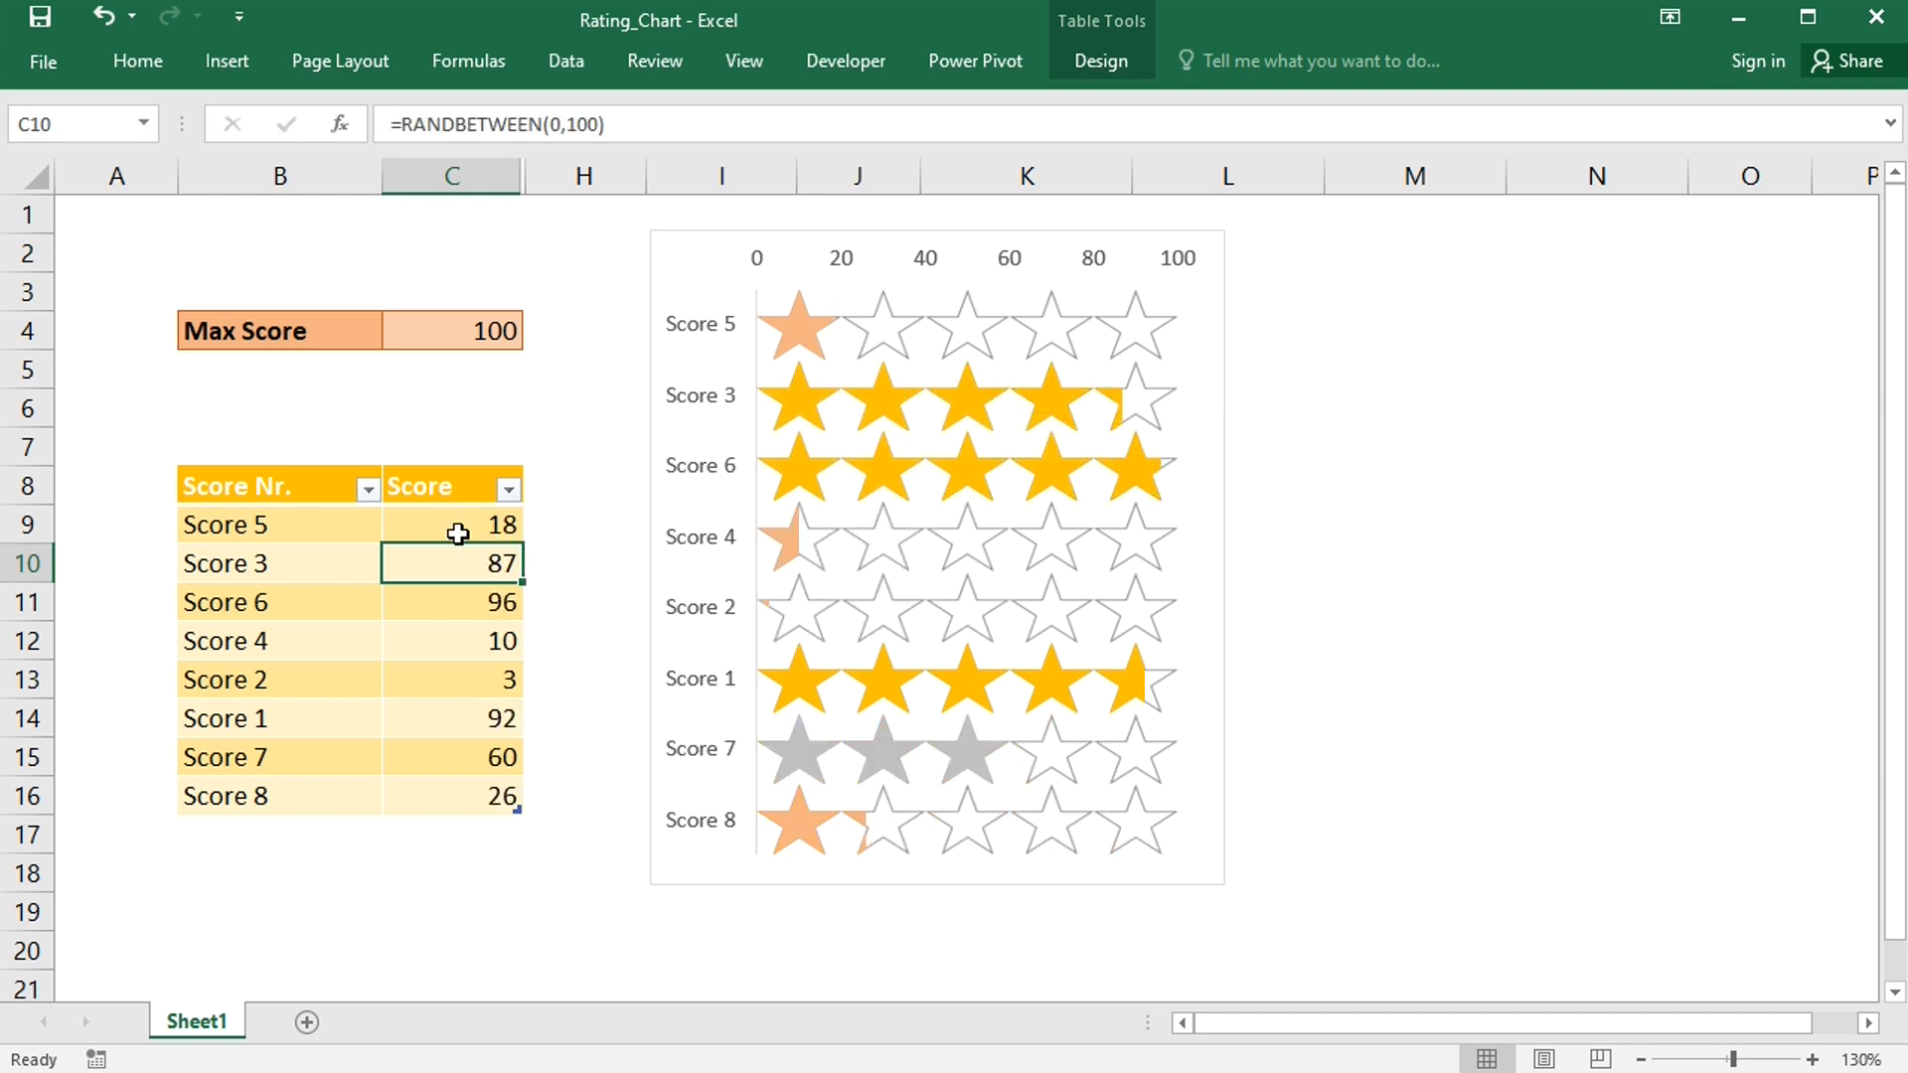
# - Re-enter the first score cell twice to recalculate the random scores and refresh the star chart
pyautogui.doubleClick(456, 532)
pyautogui.press('Return')
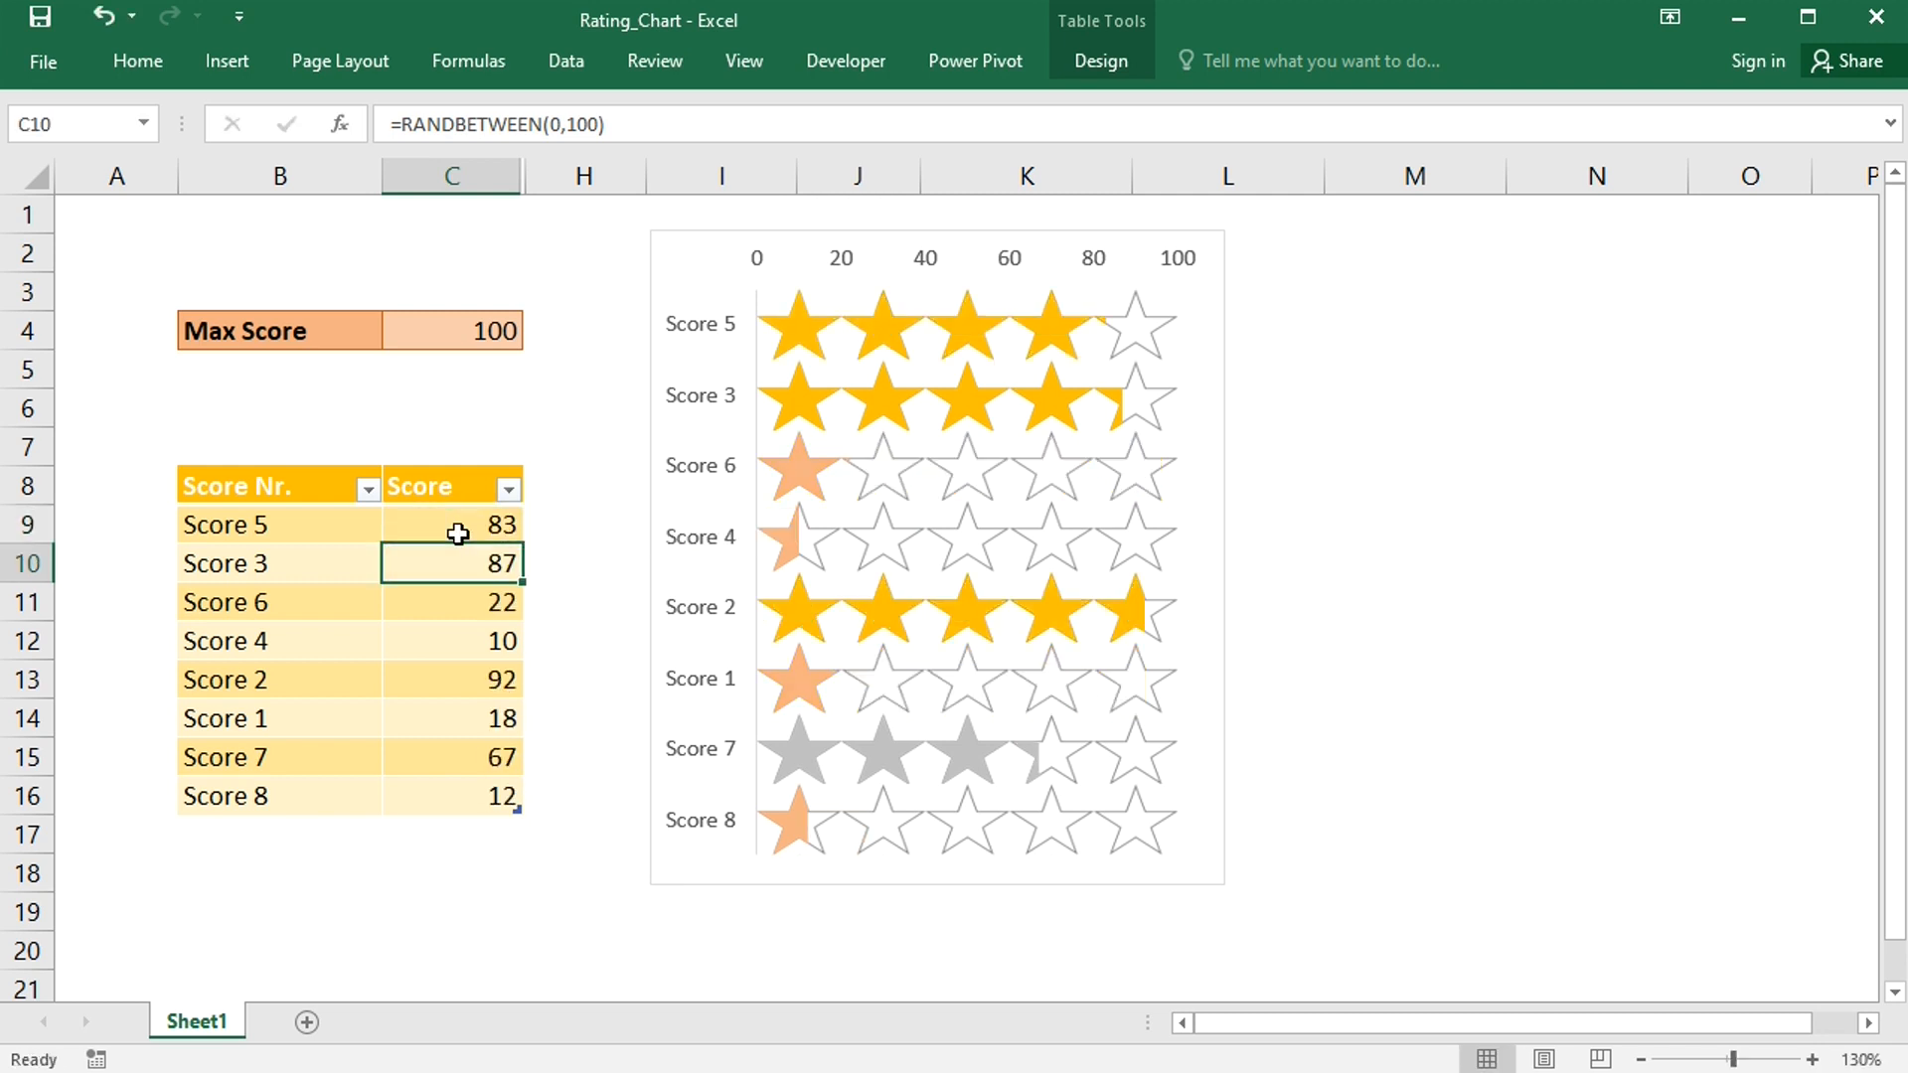
pyautogui.doubleClick(456, 532)
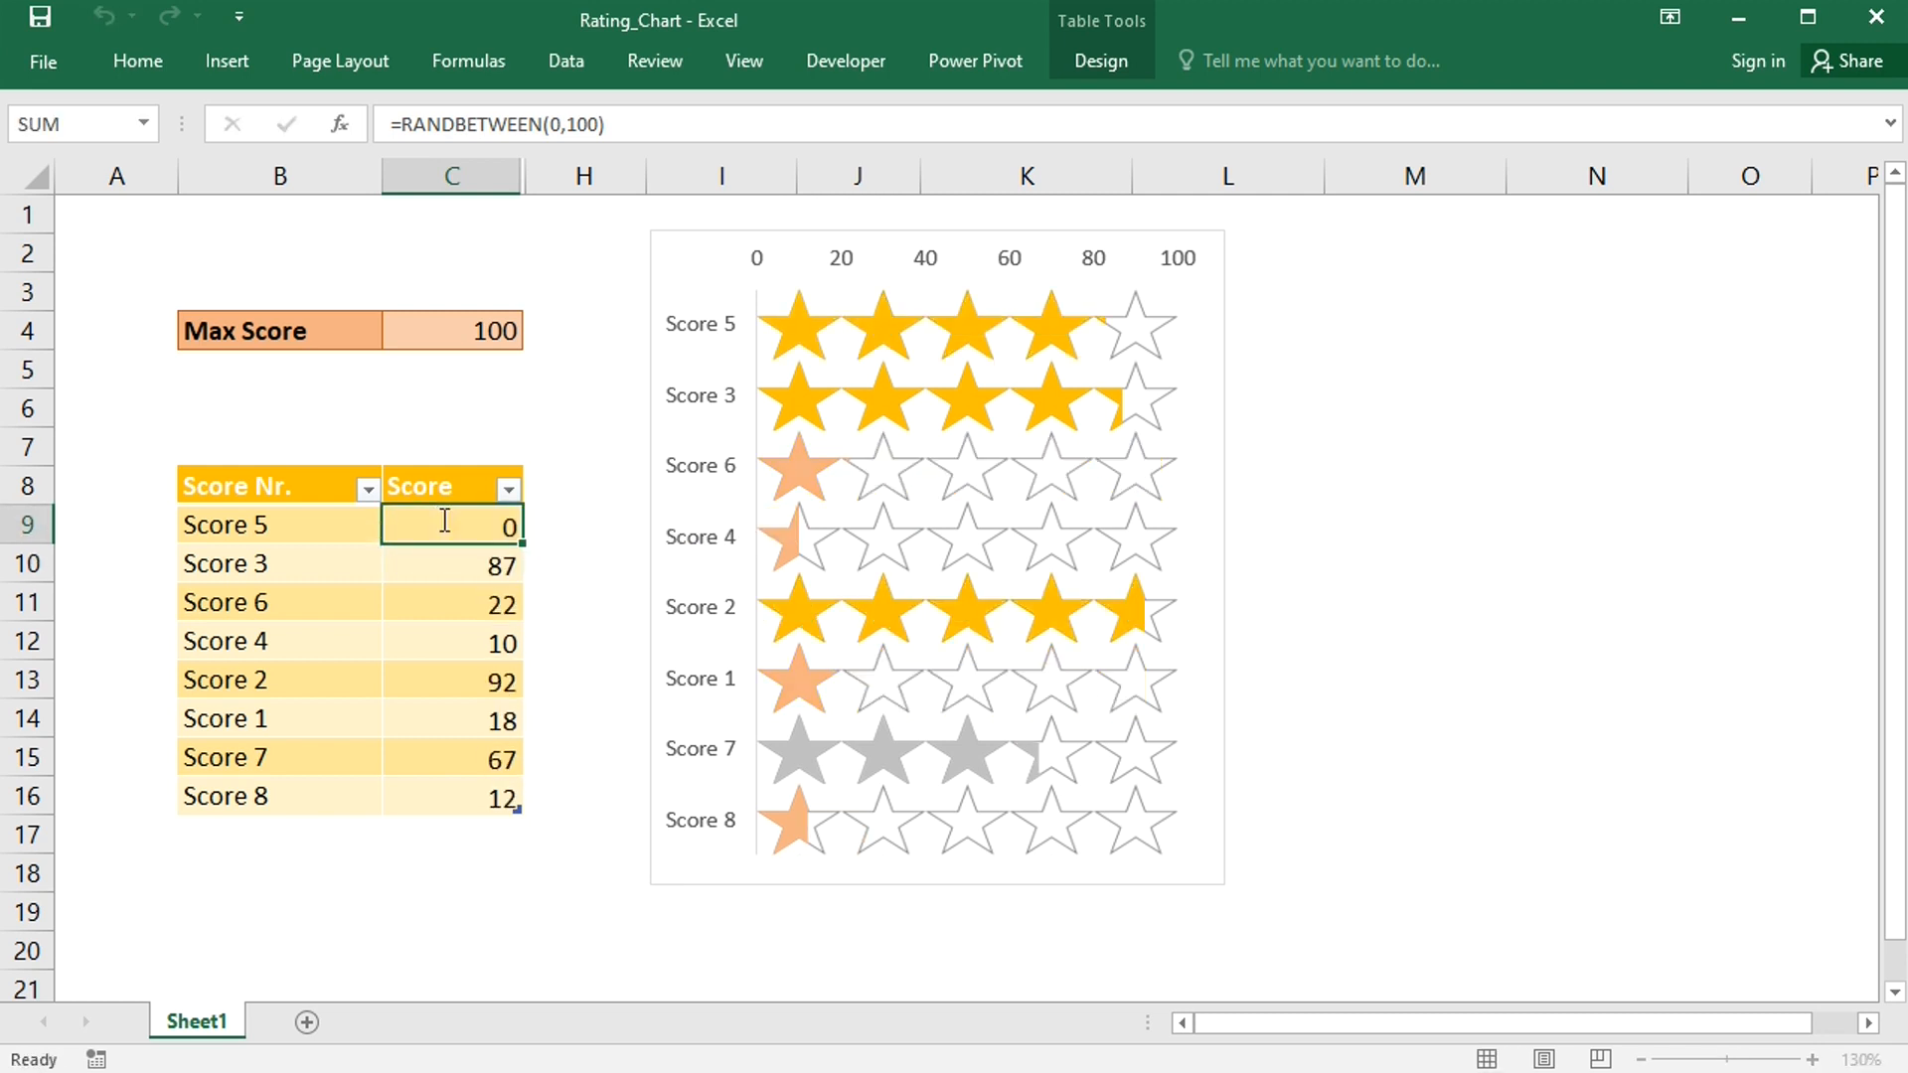
pyautogui.press('Return')
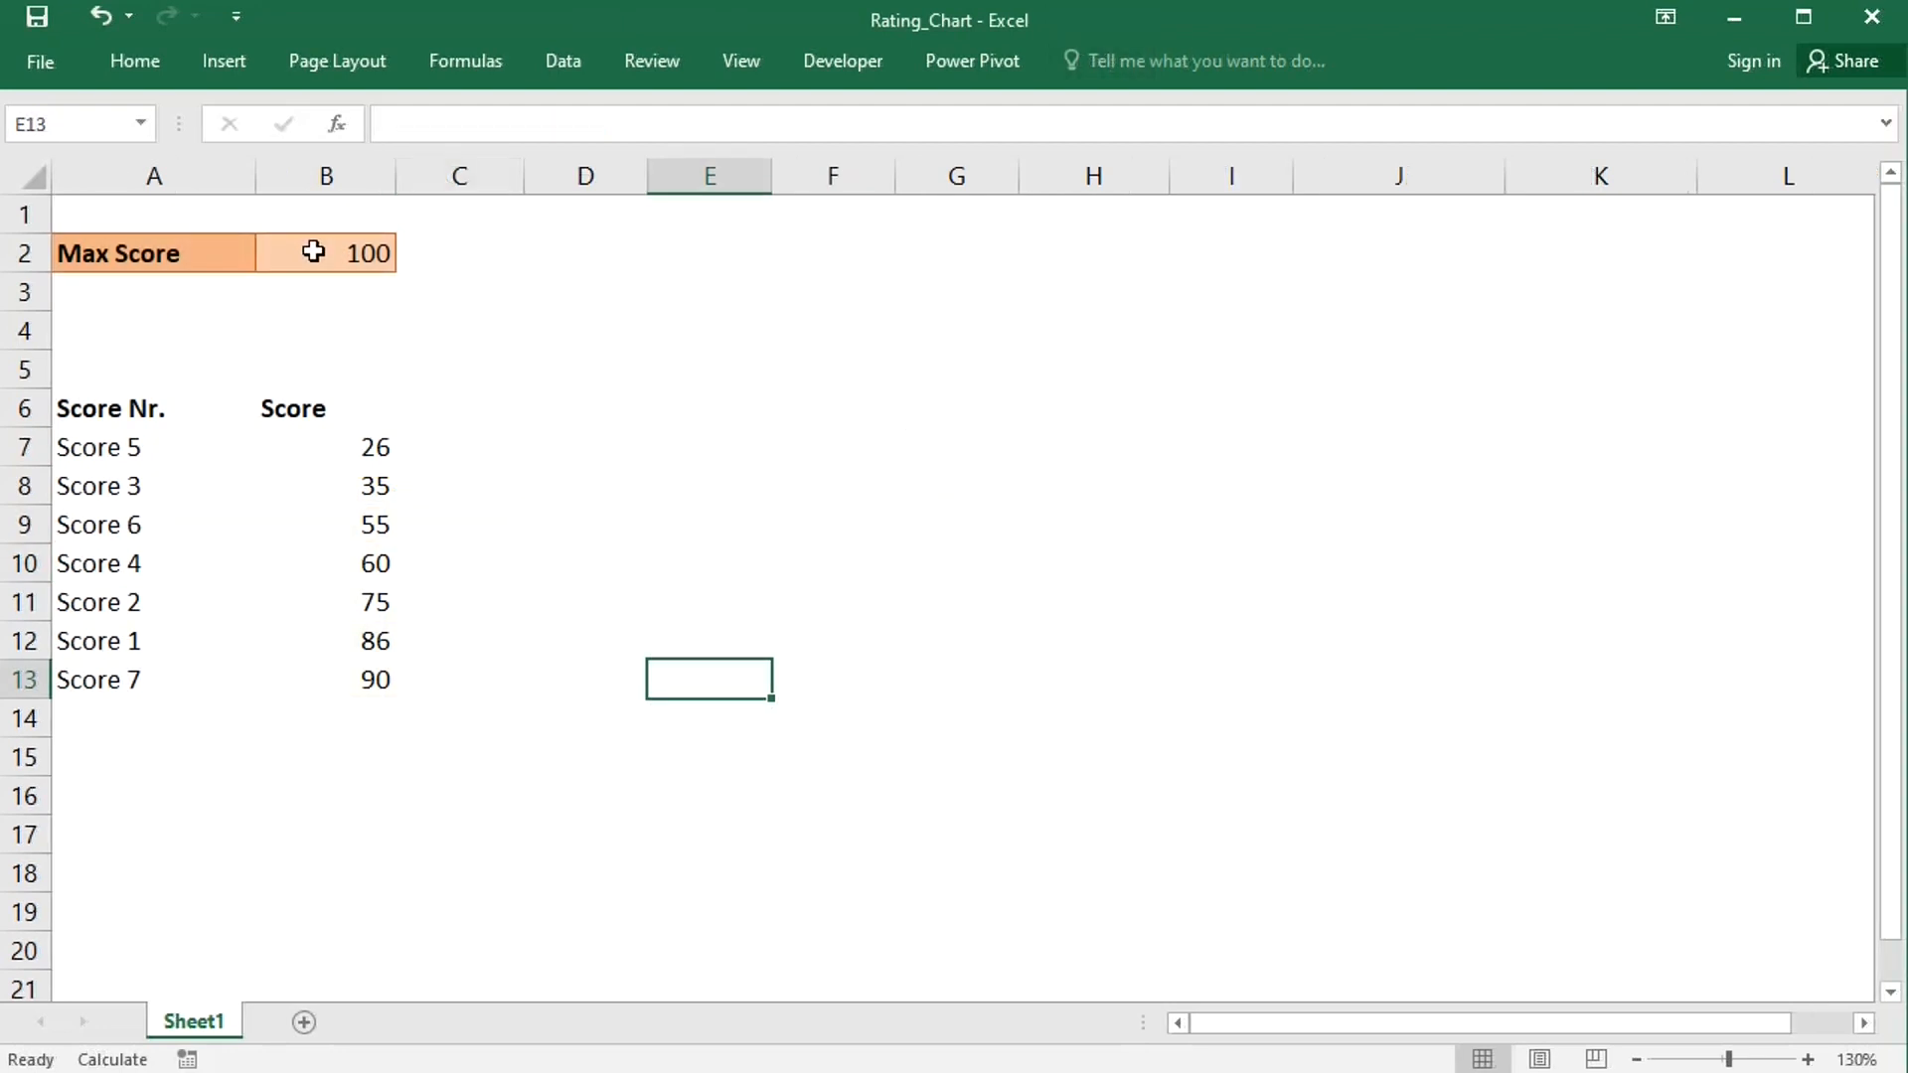
# - Convert the score list A6:B13 into a table with headers
pyautogui.click(300, 455)
pyautogui.hotkey('ctrl', 't')
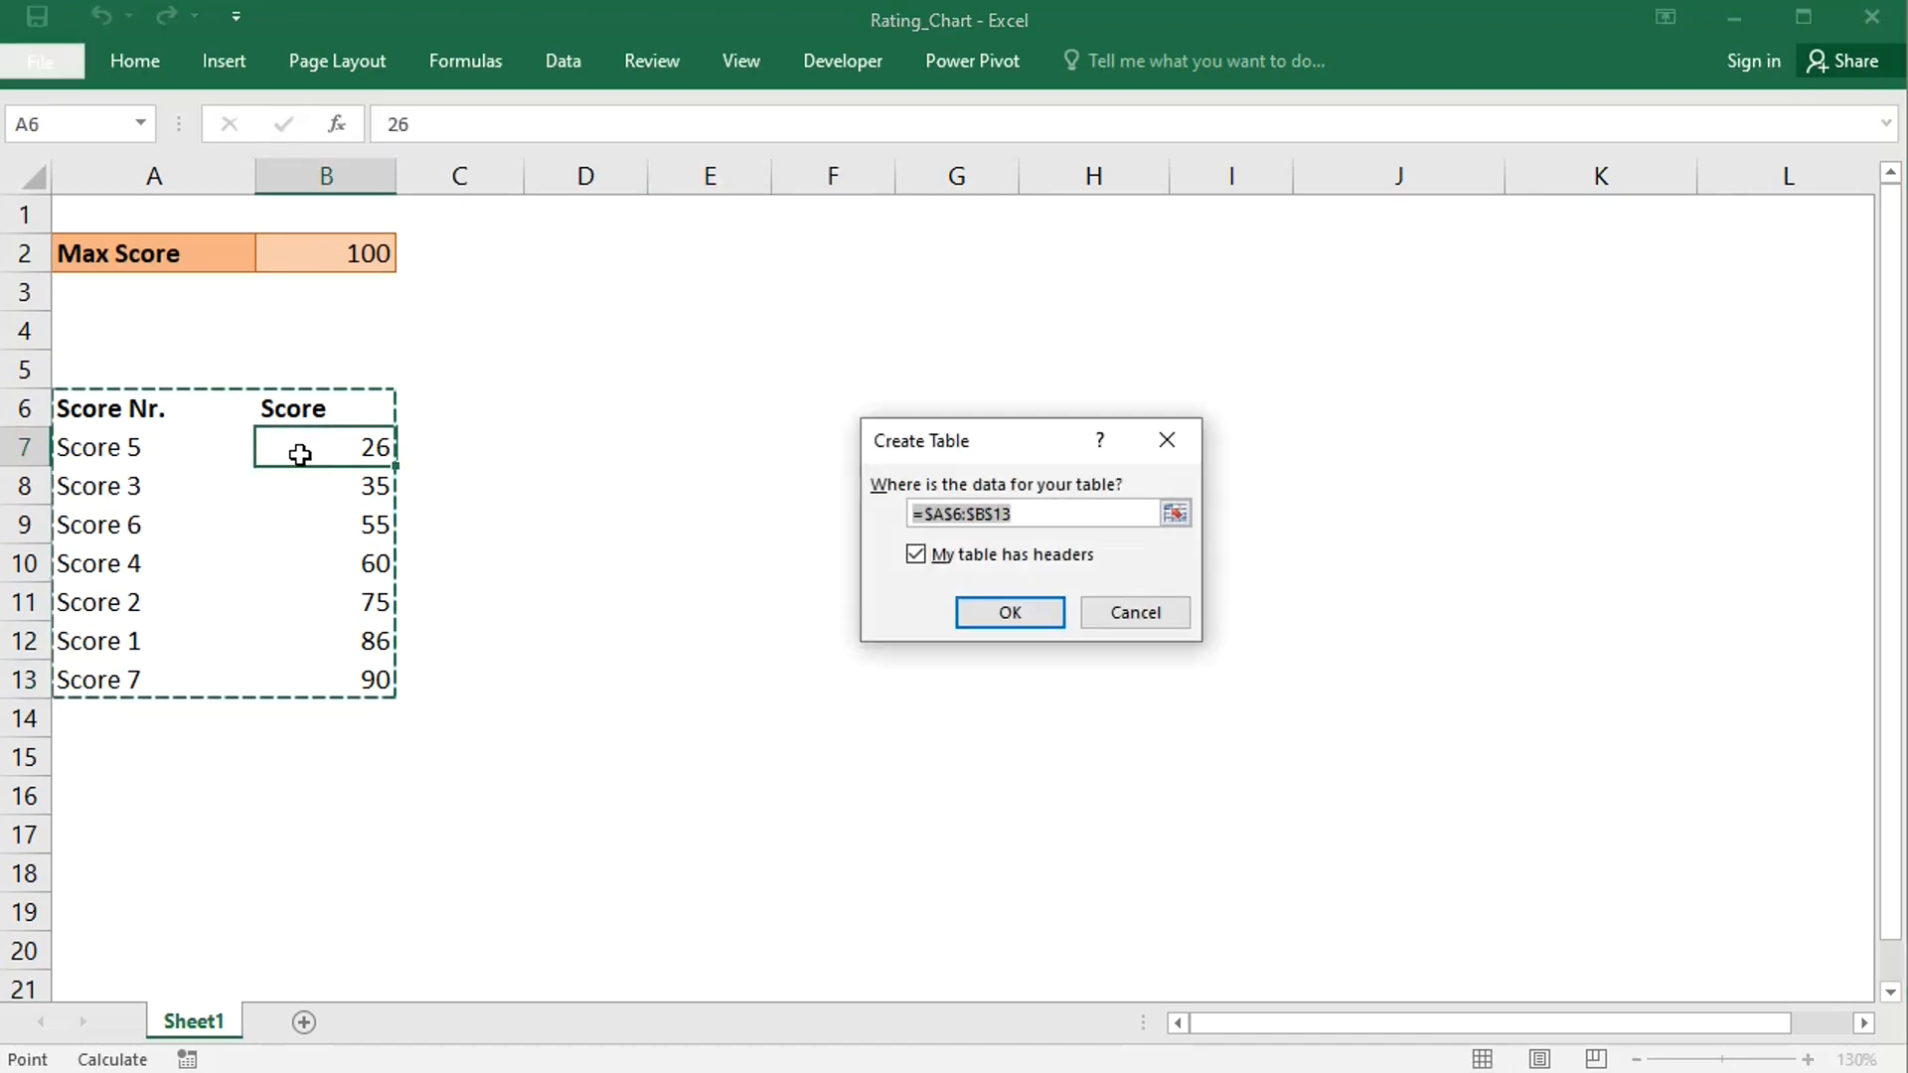
pyautogui.click(1010, 614)
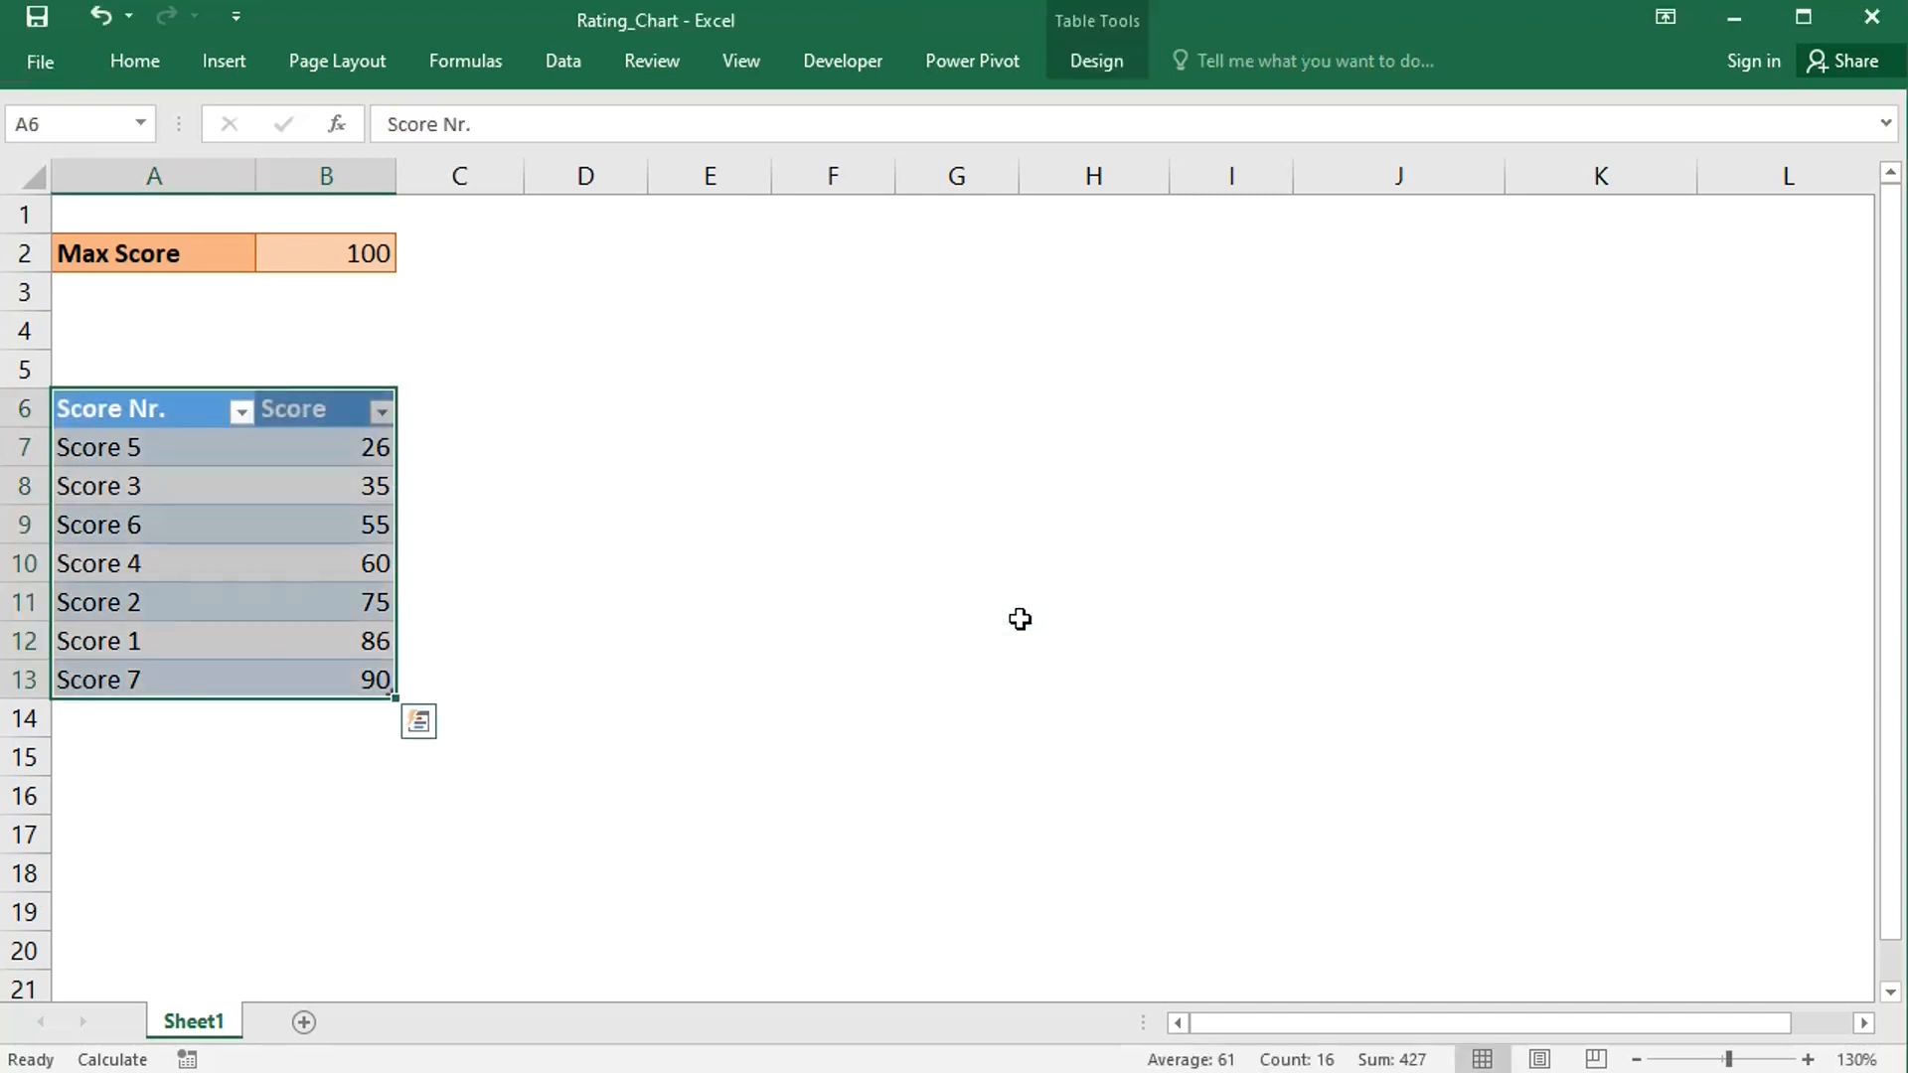
# - Apply a medium gold table style to the new table
pyautogui.click(1111, 60)
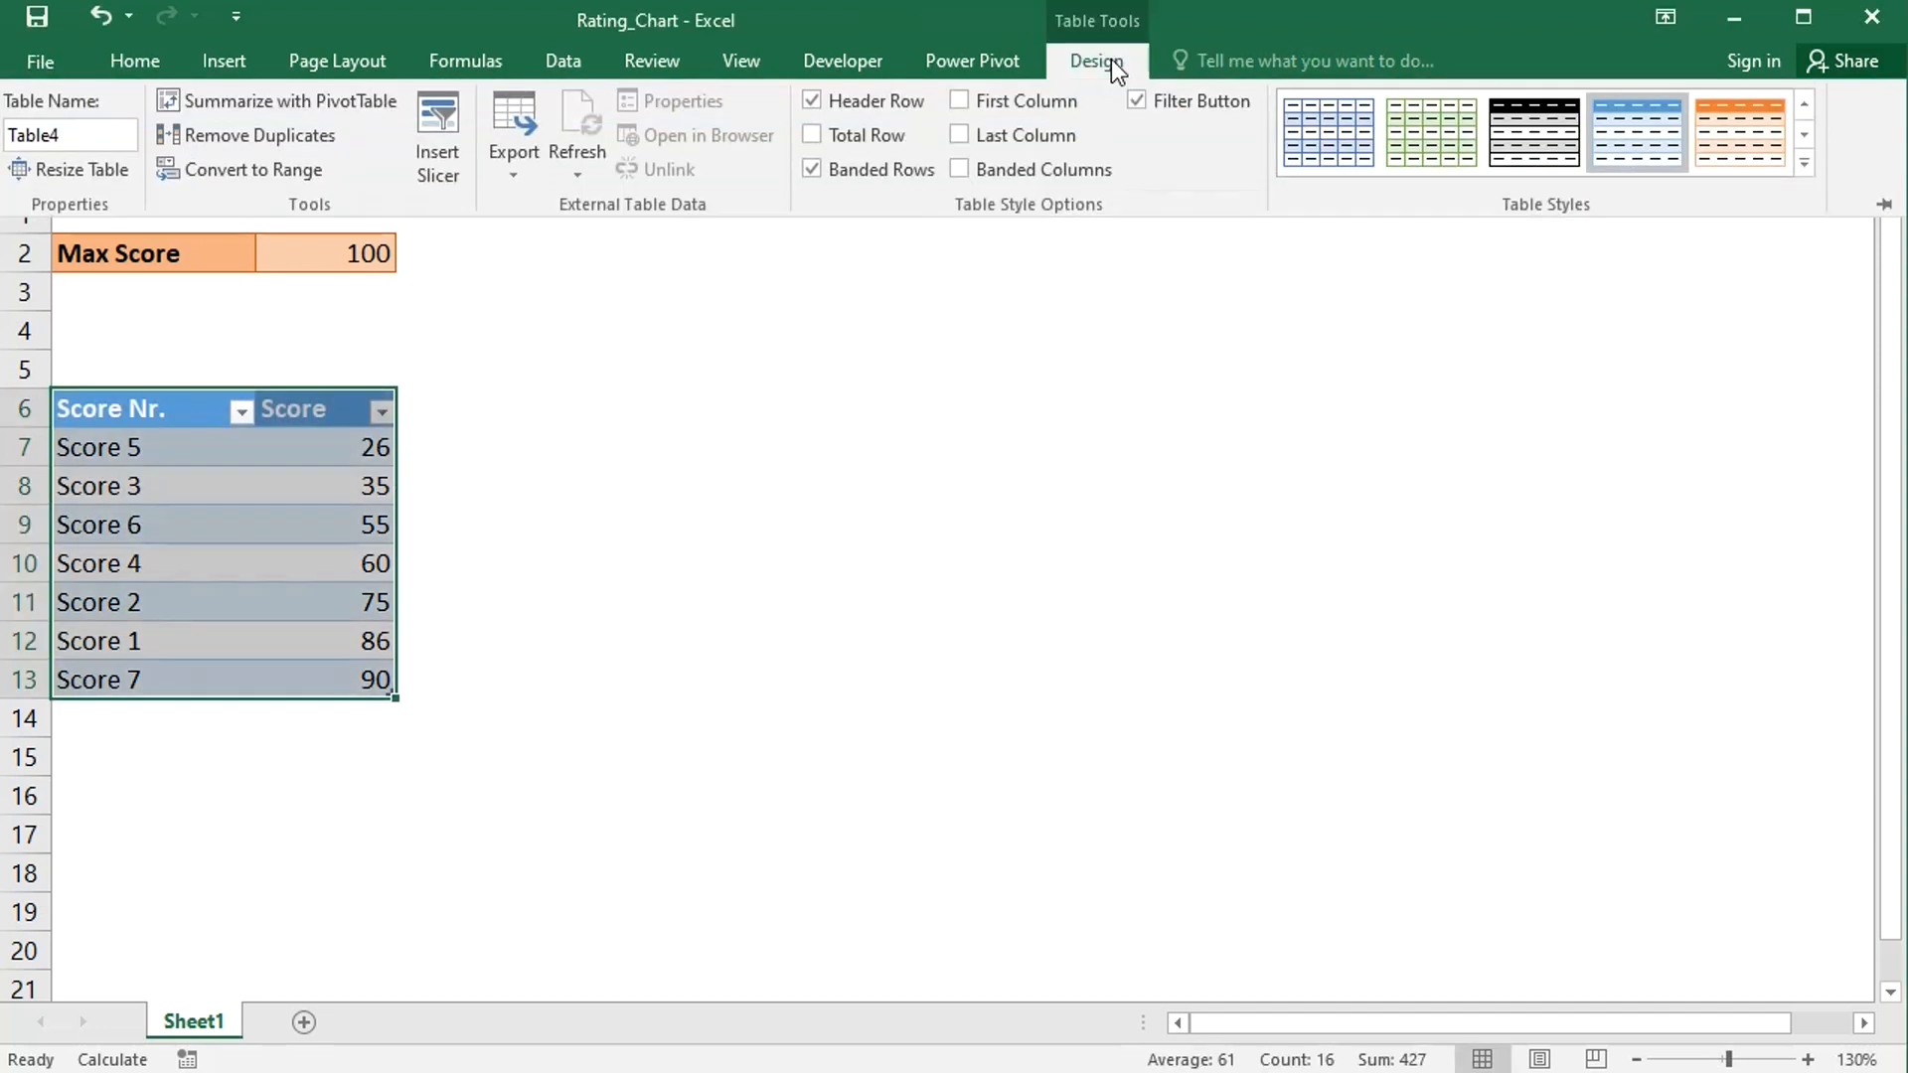
pyautogui.click(1804, 163)
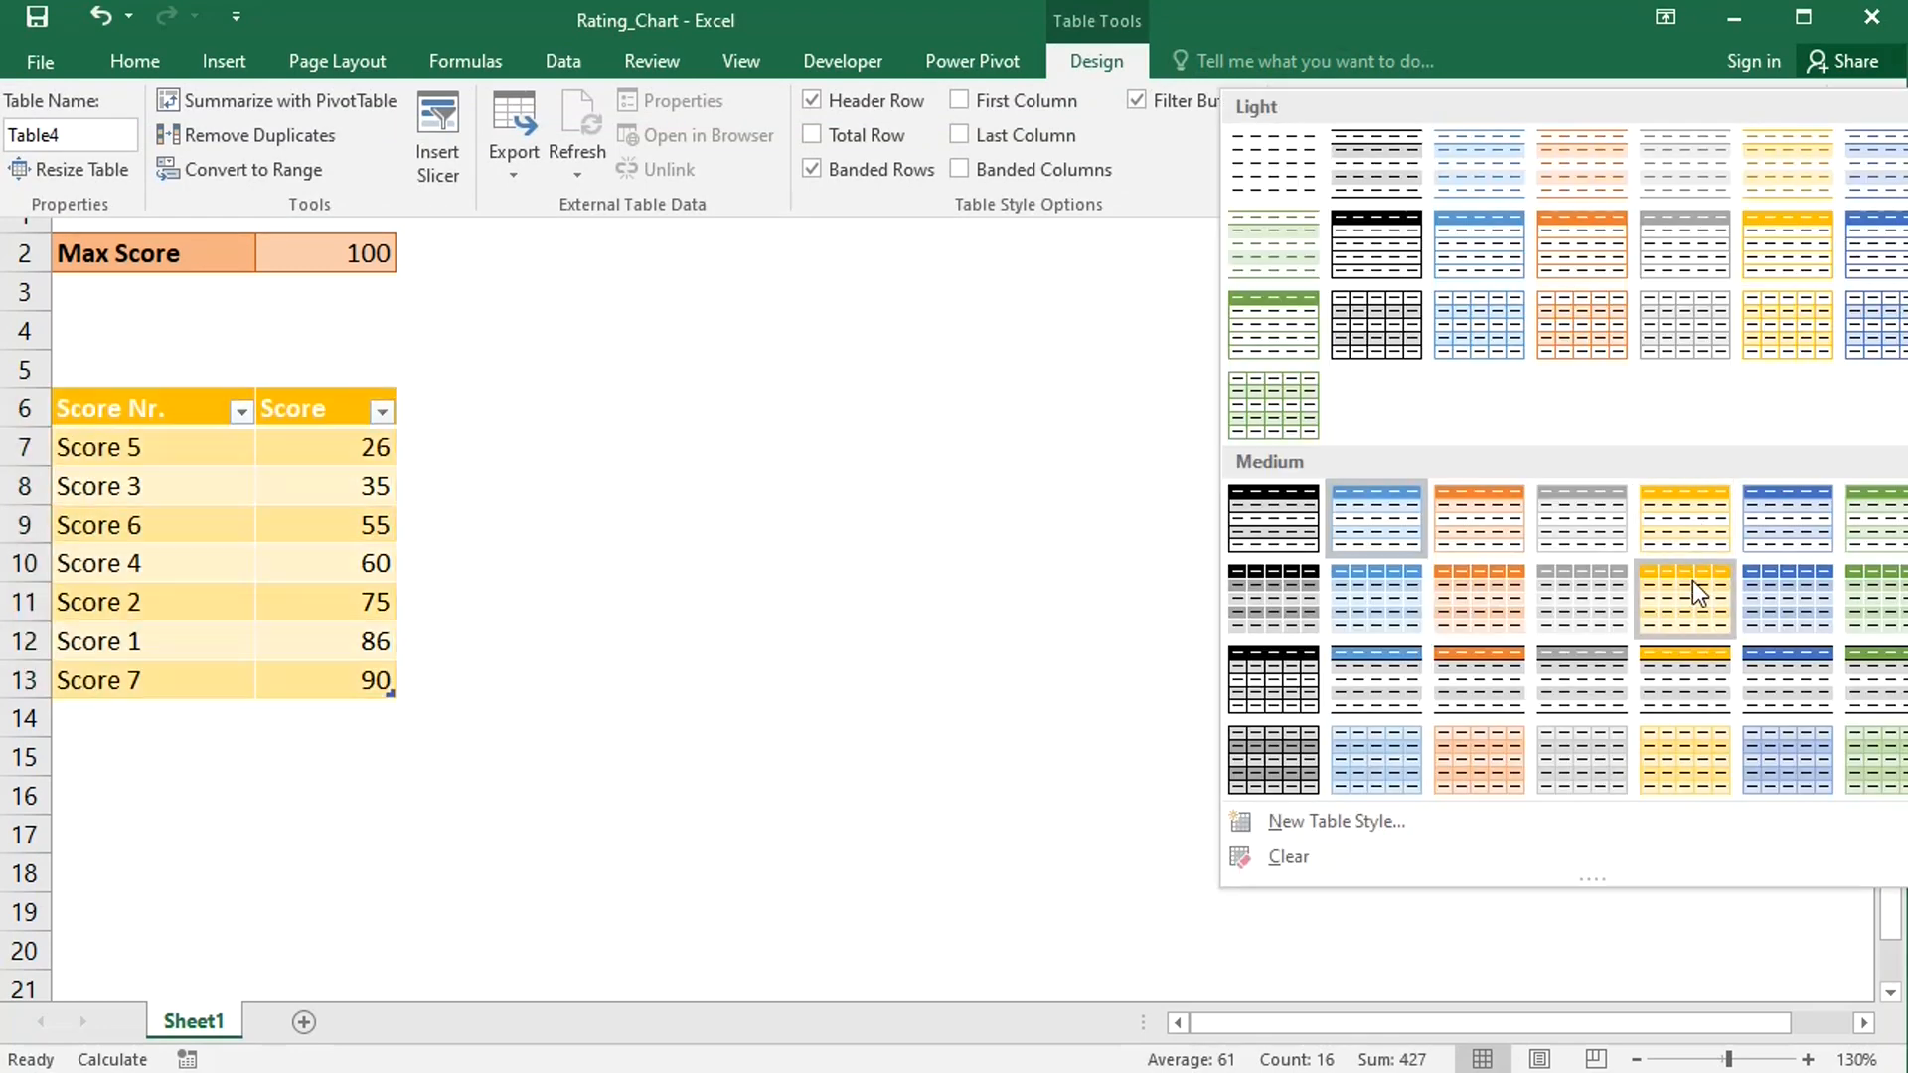
pyautogui.click(1693, 582)
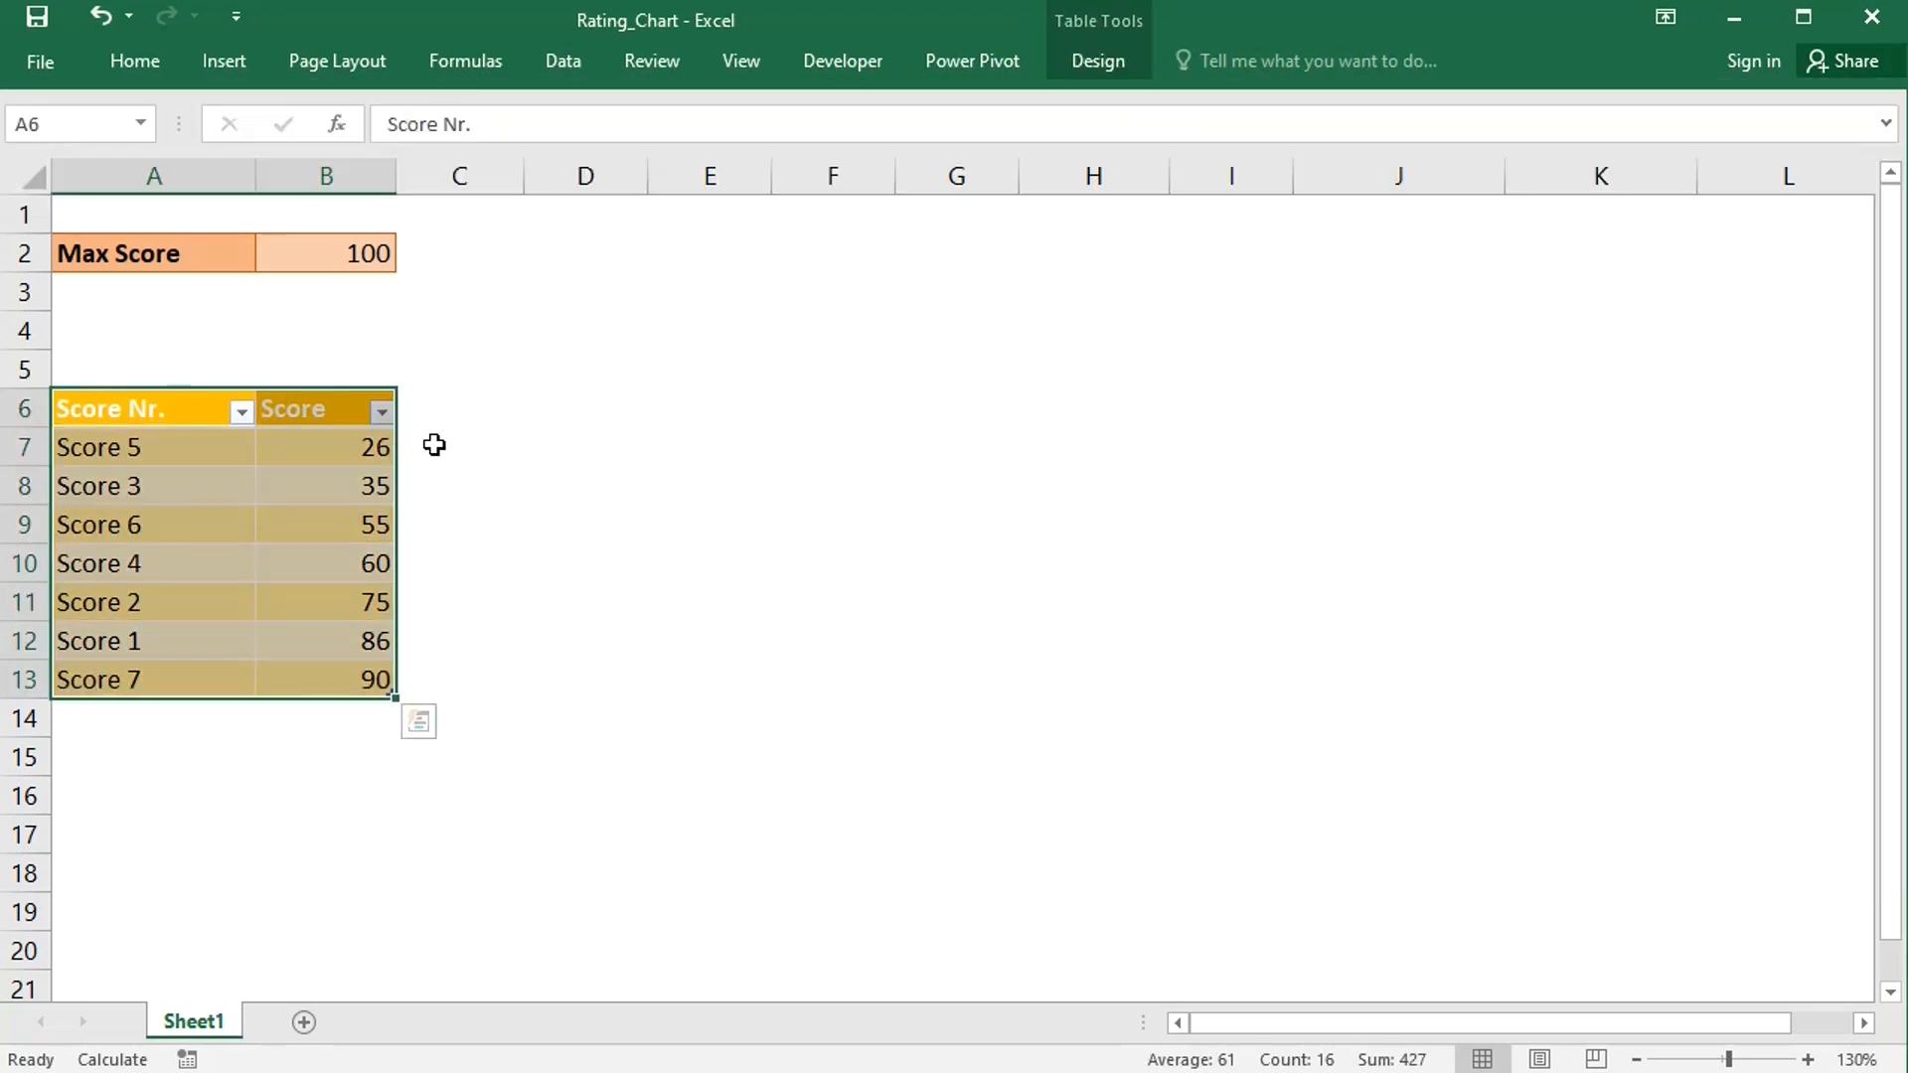
# - Add table columns headed Copper Rating and Silver Rating next to Score
pyautogui.click(435, 444)
pyautogui.click(430, 408)
pyautogui.write('Copper Rating')
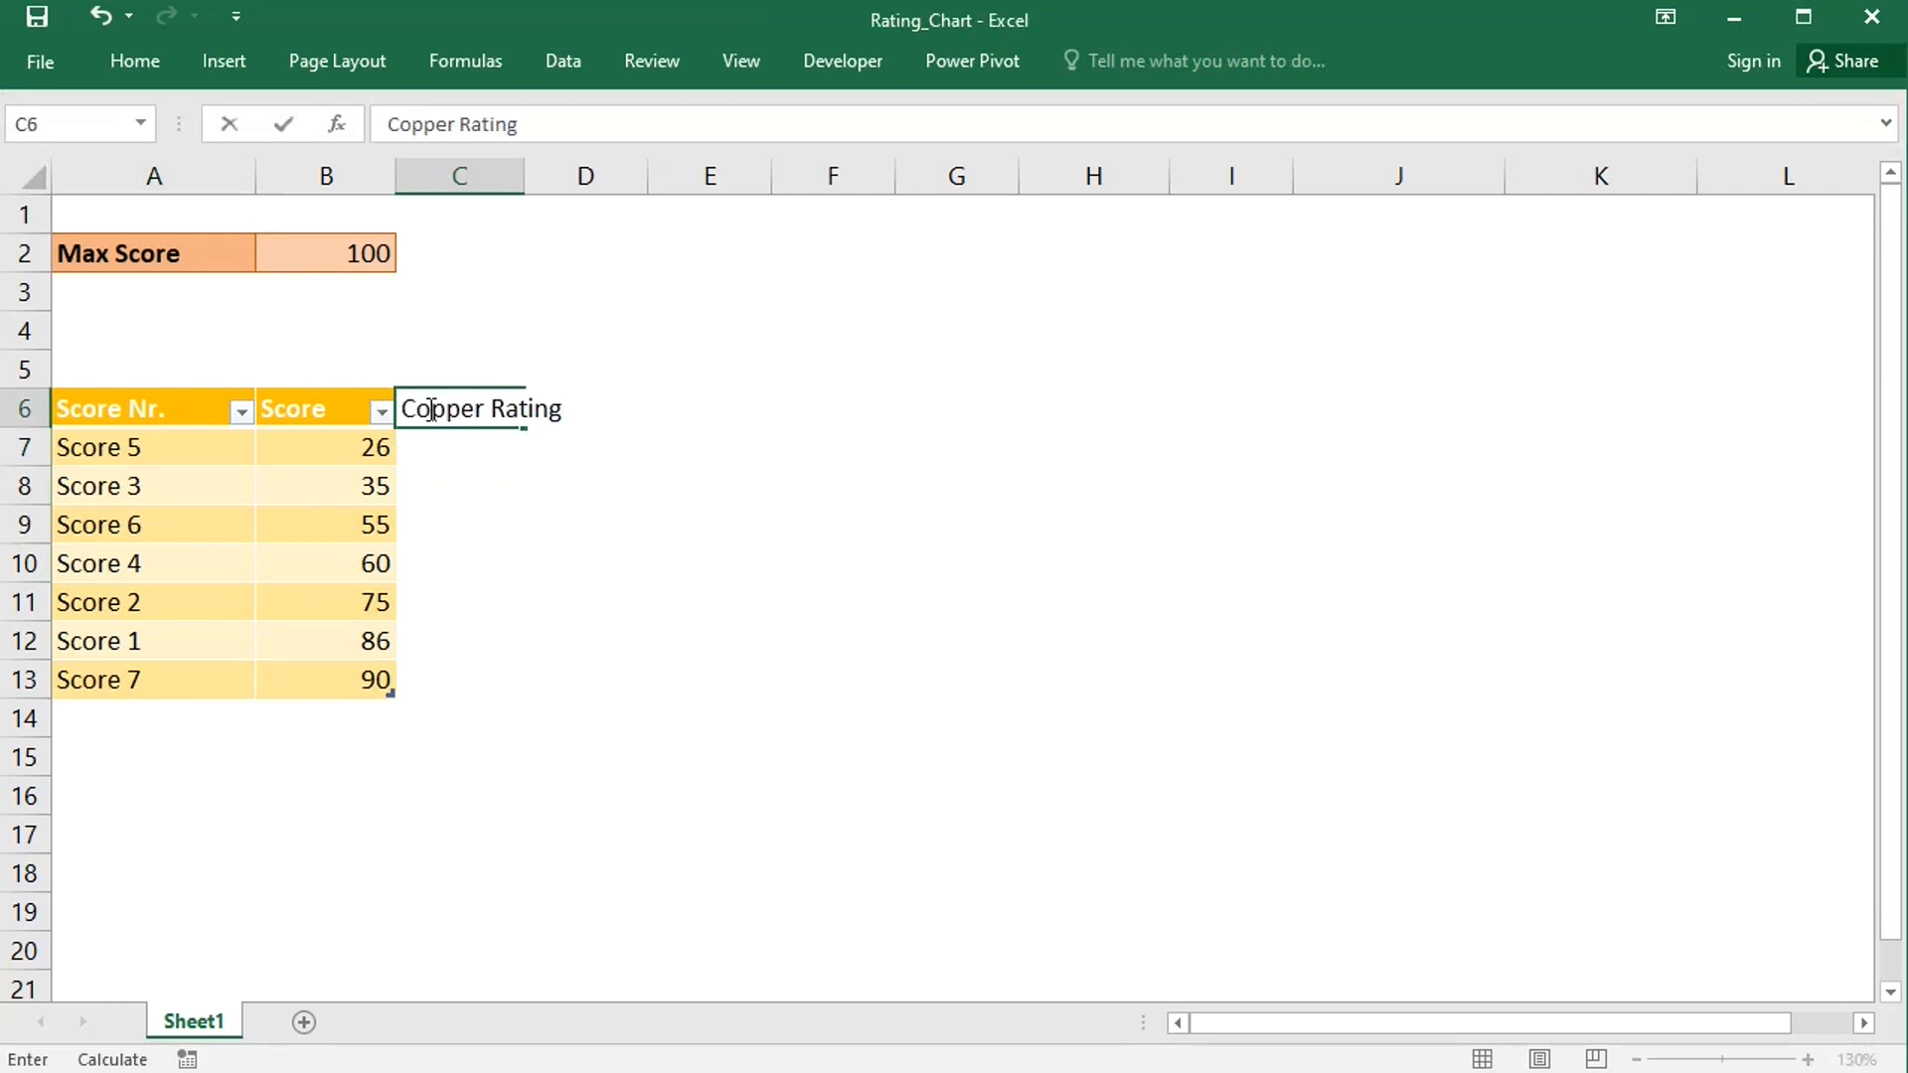
pyautogui.press('Tab')
pyautogui.write('Silver Ratin')
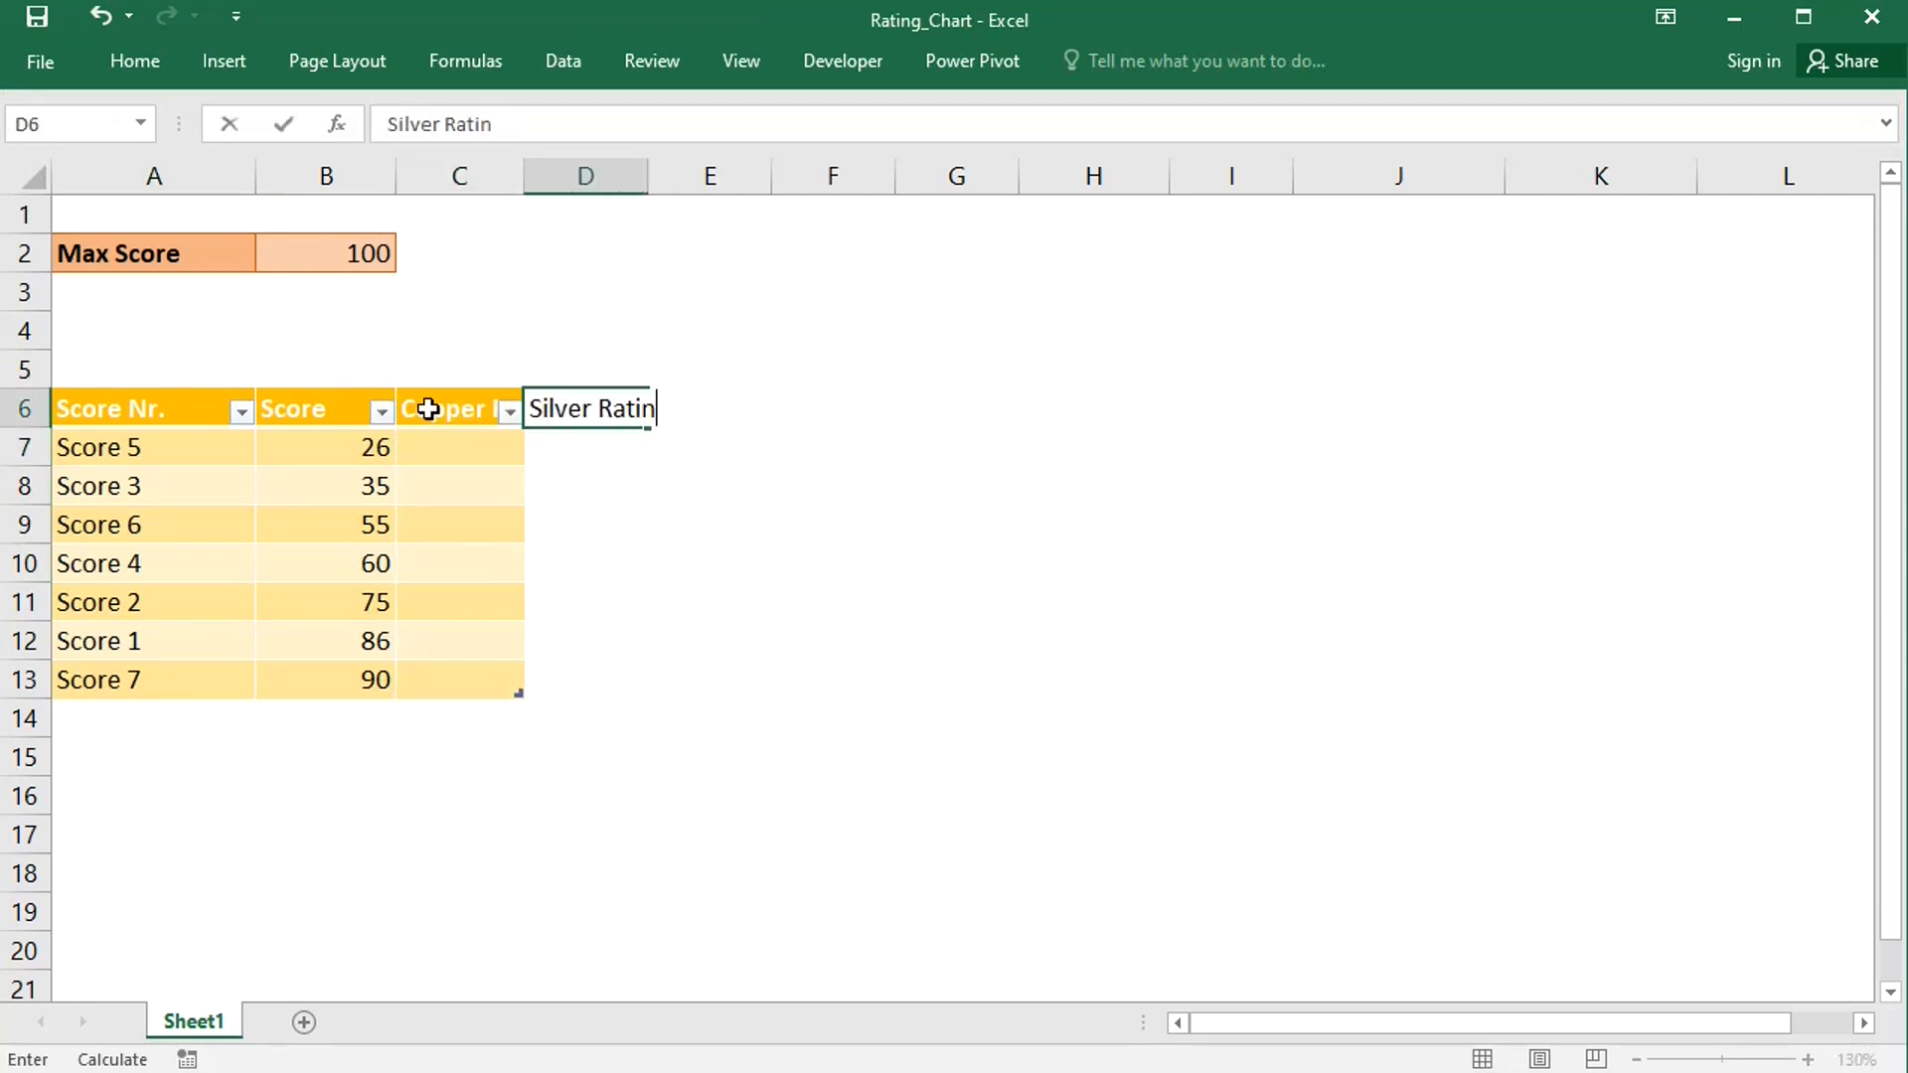
pyautogui.write('g')
pyautogui.press('Tab')
# - Add two more table columns headed Gold Rating and Background
pyautogui.write('Gold ')
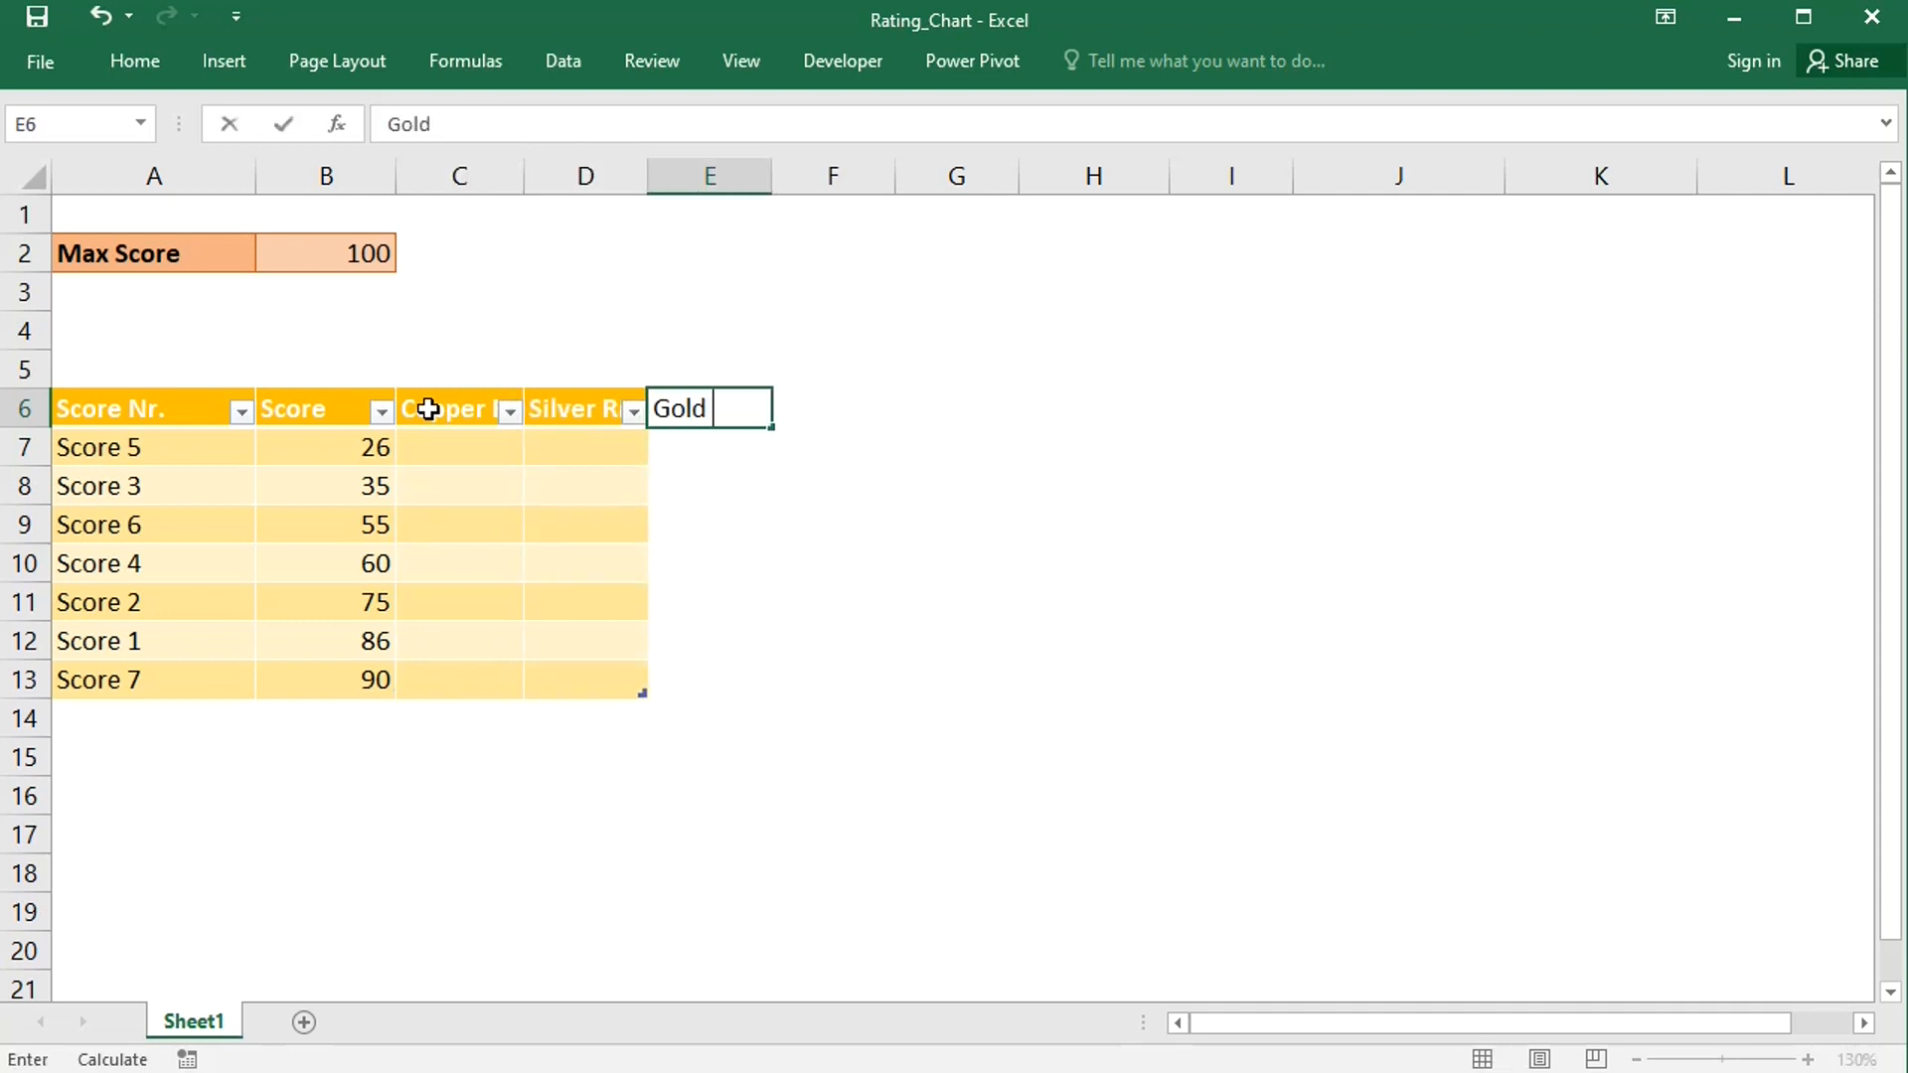
pyautogui.write('Rating')
pyautogui.press('Tab')
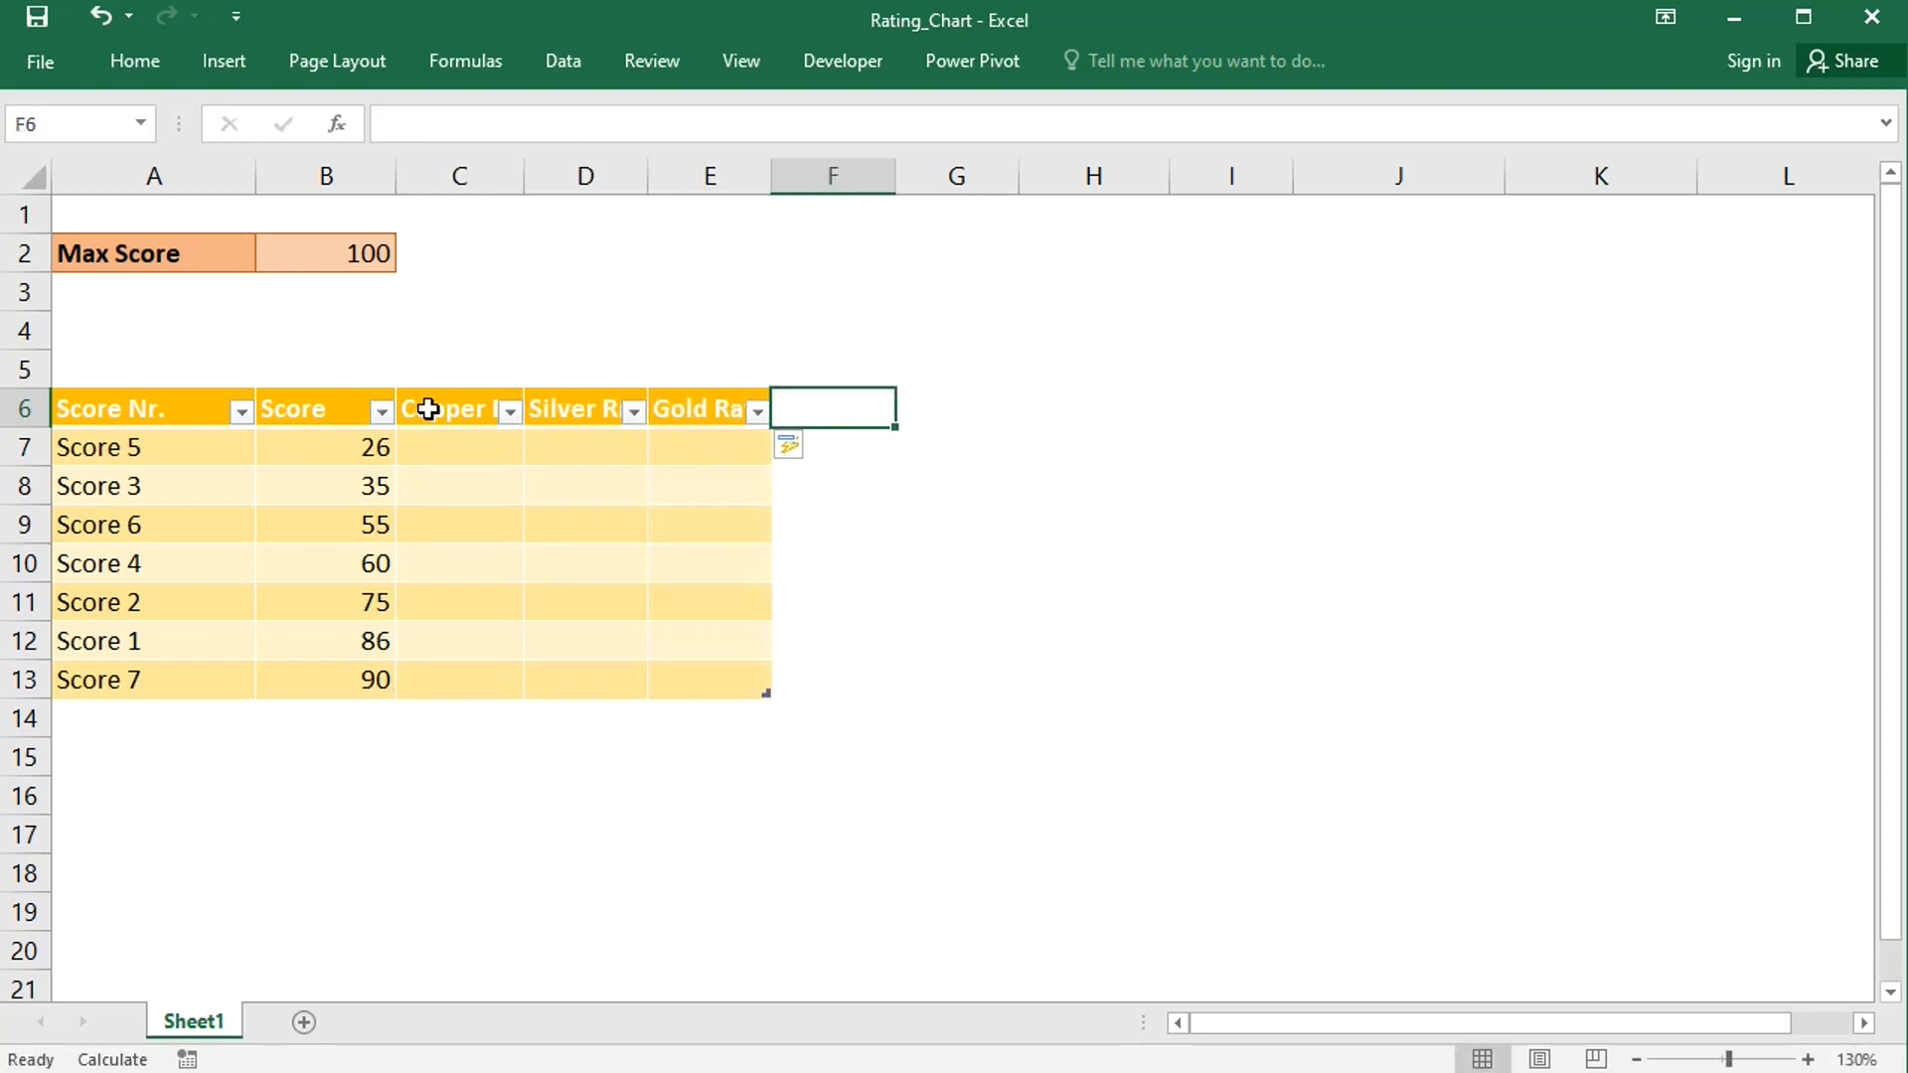
pyautogui.write('Background')
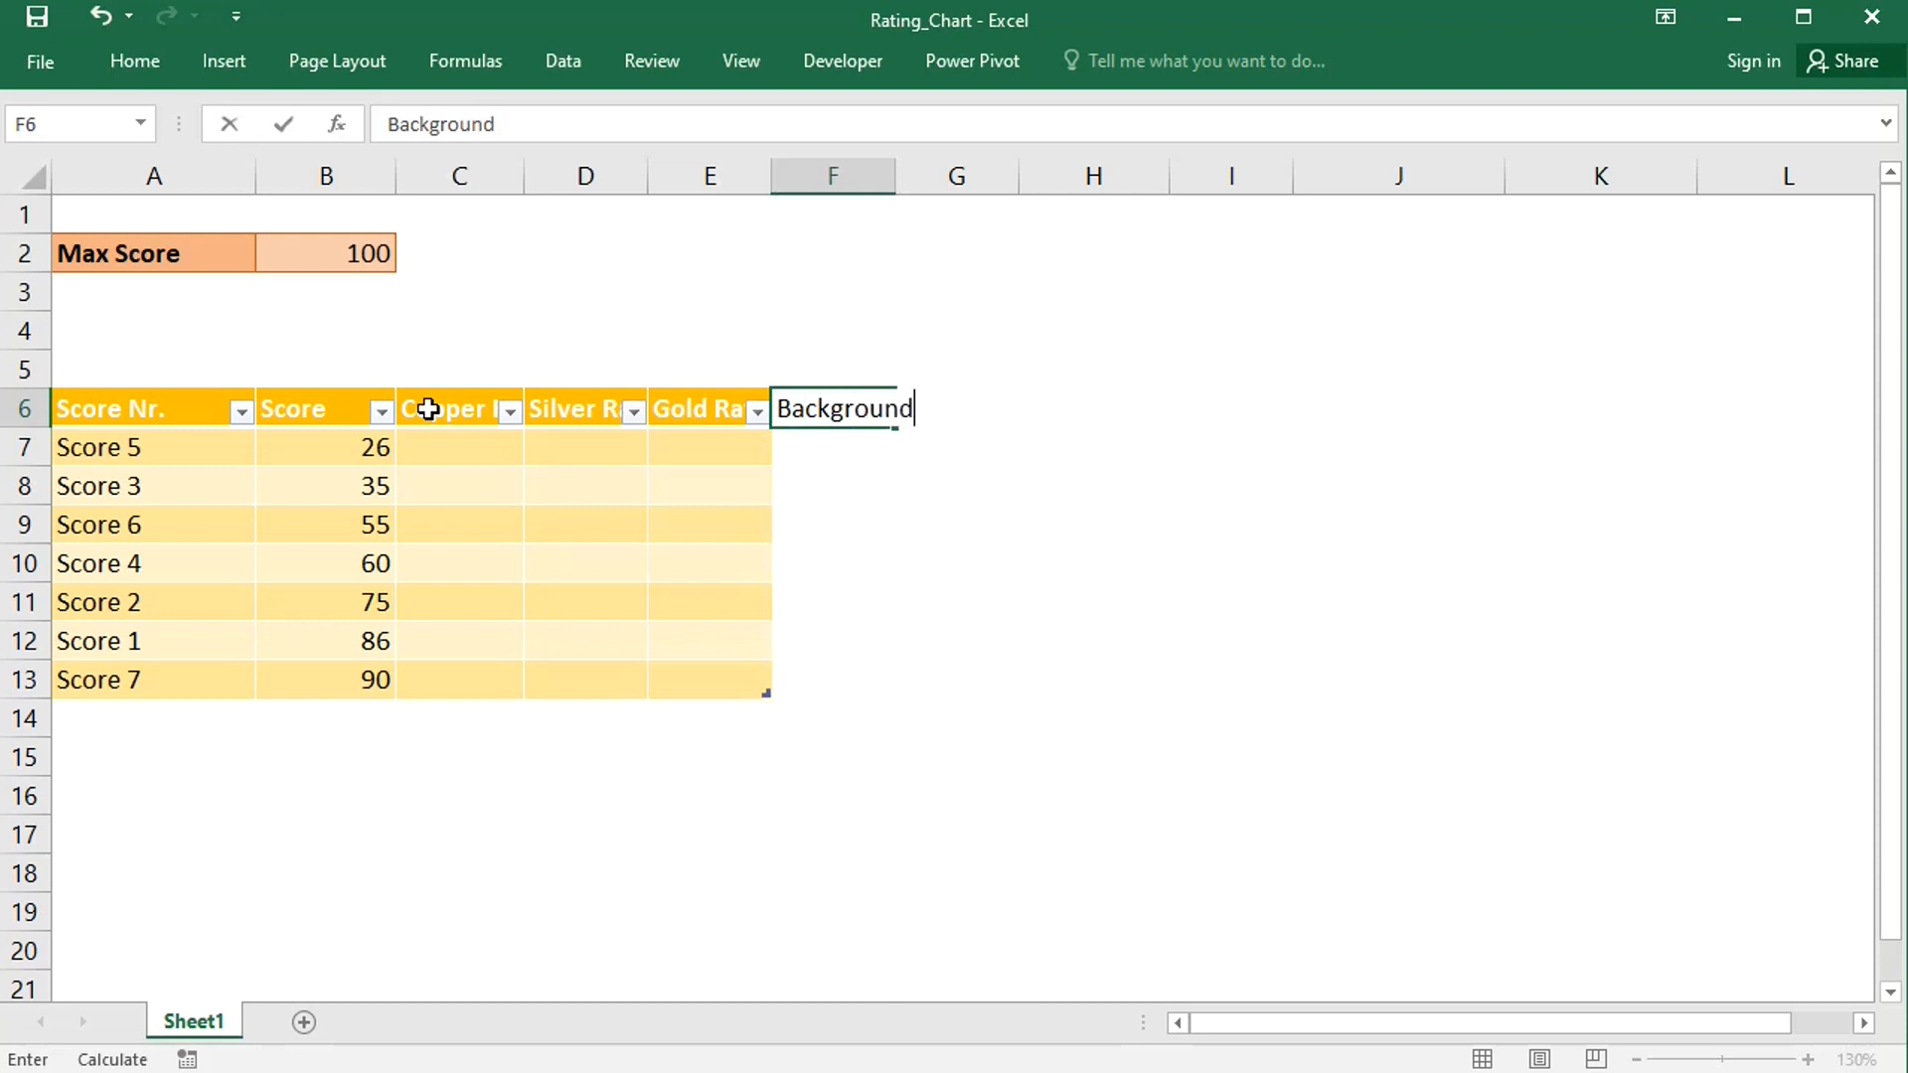
pyautogui.press('Return')
pyautogui.click(433, 447)
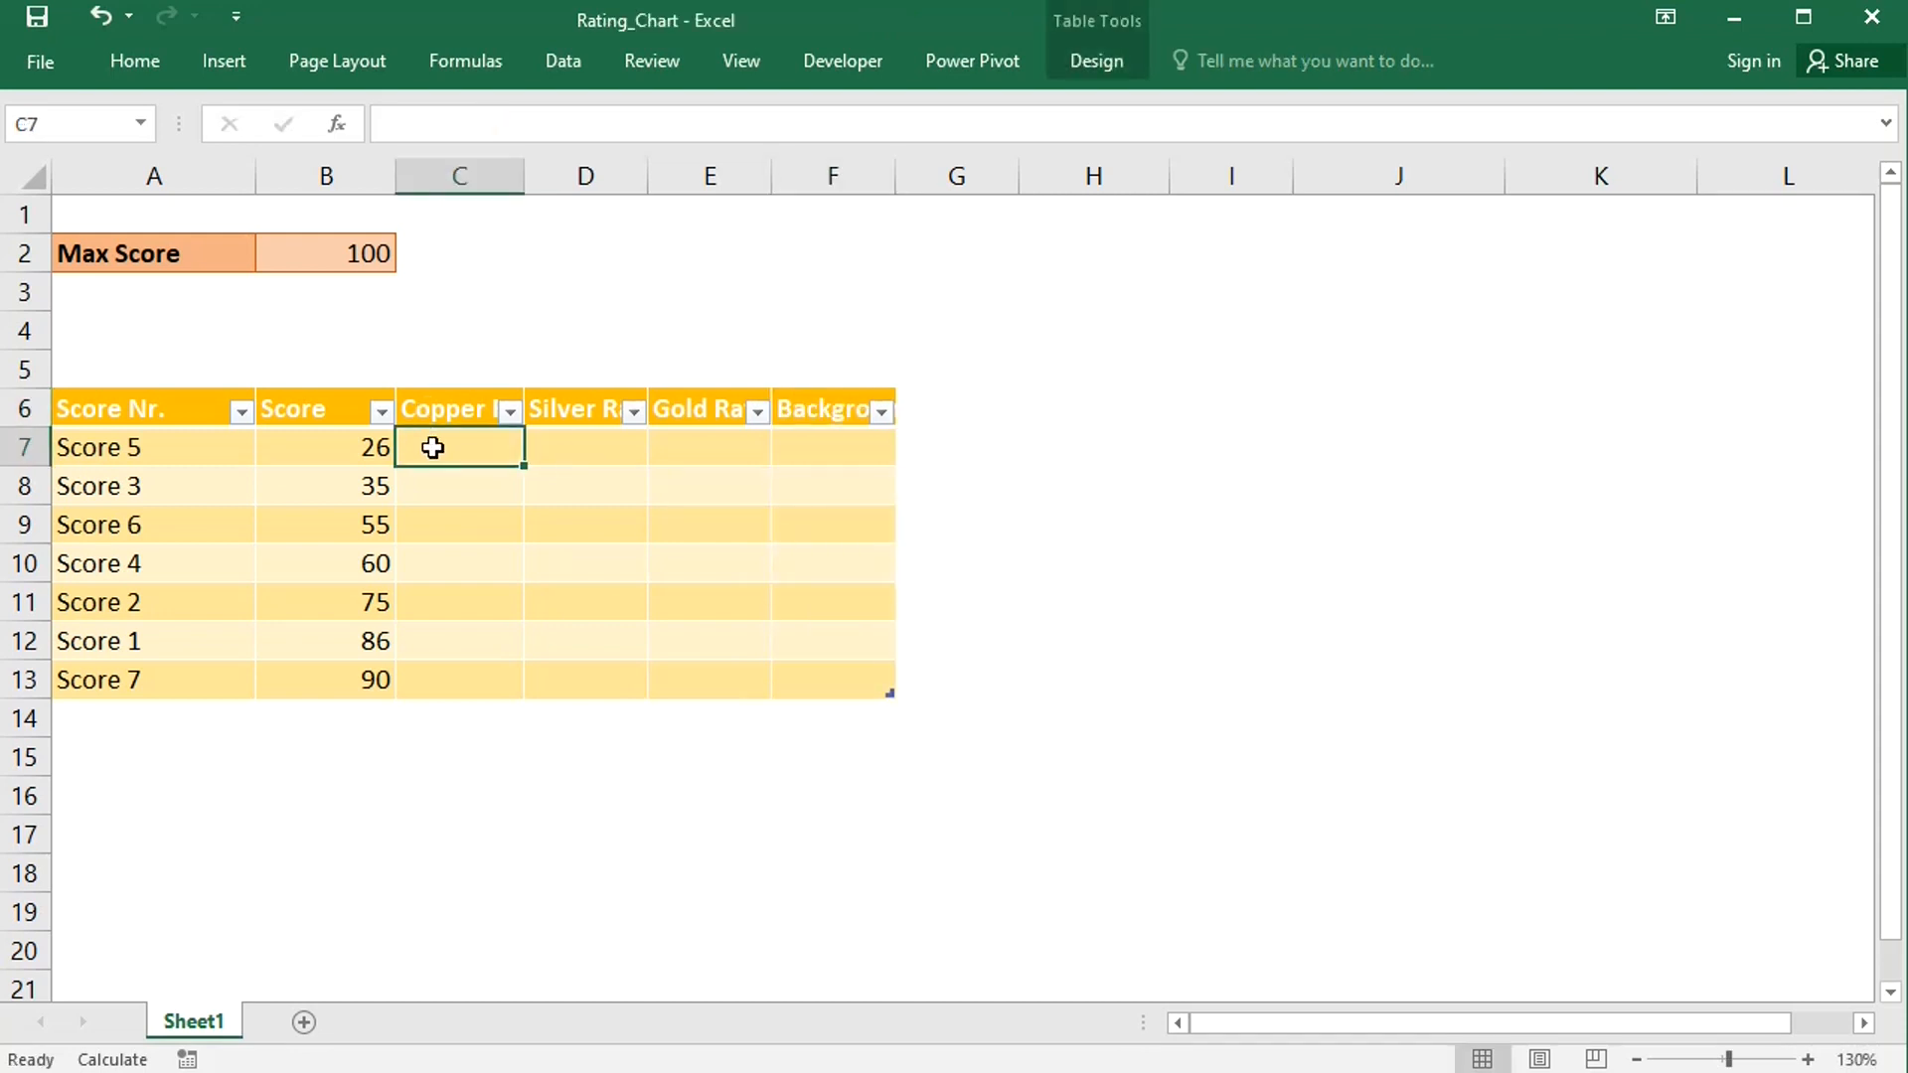
pyautogui.write('=if(')
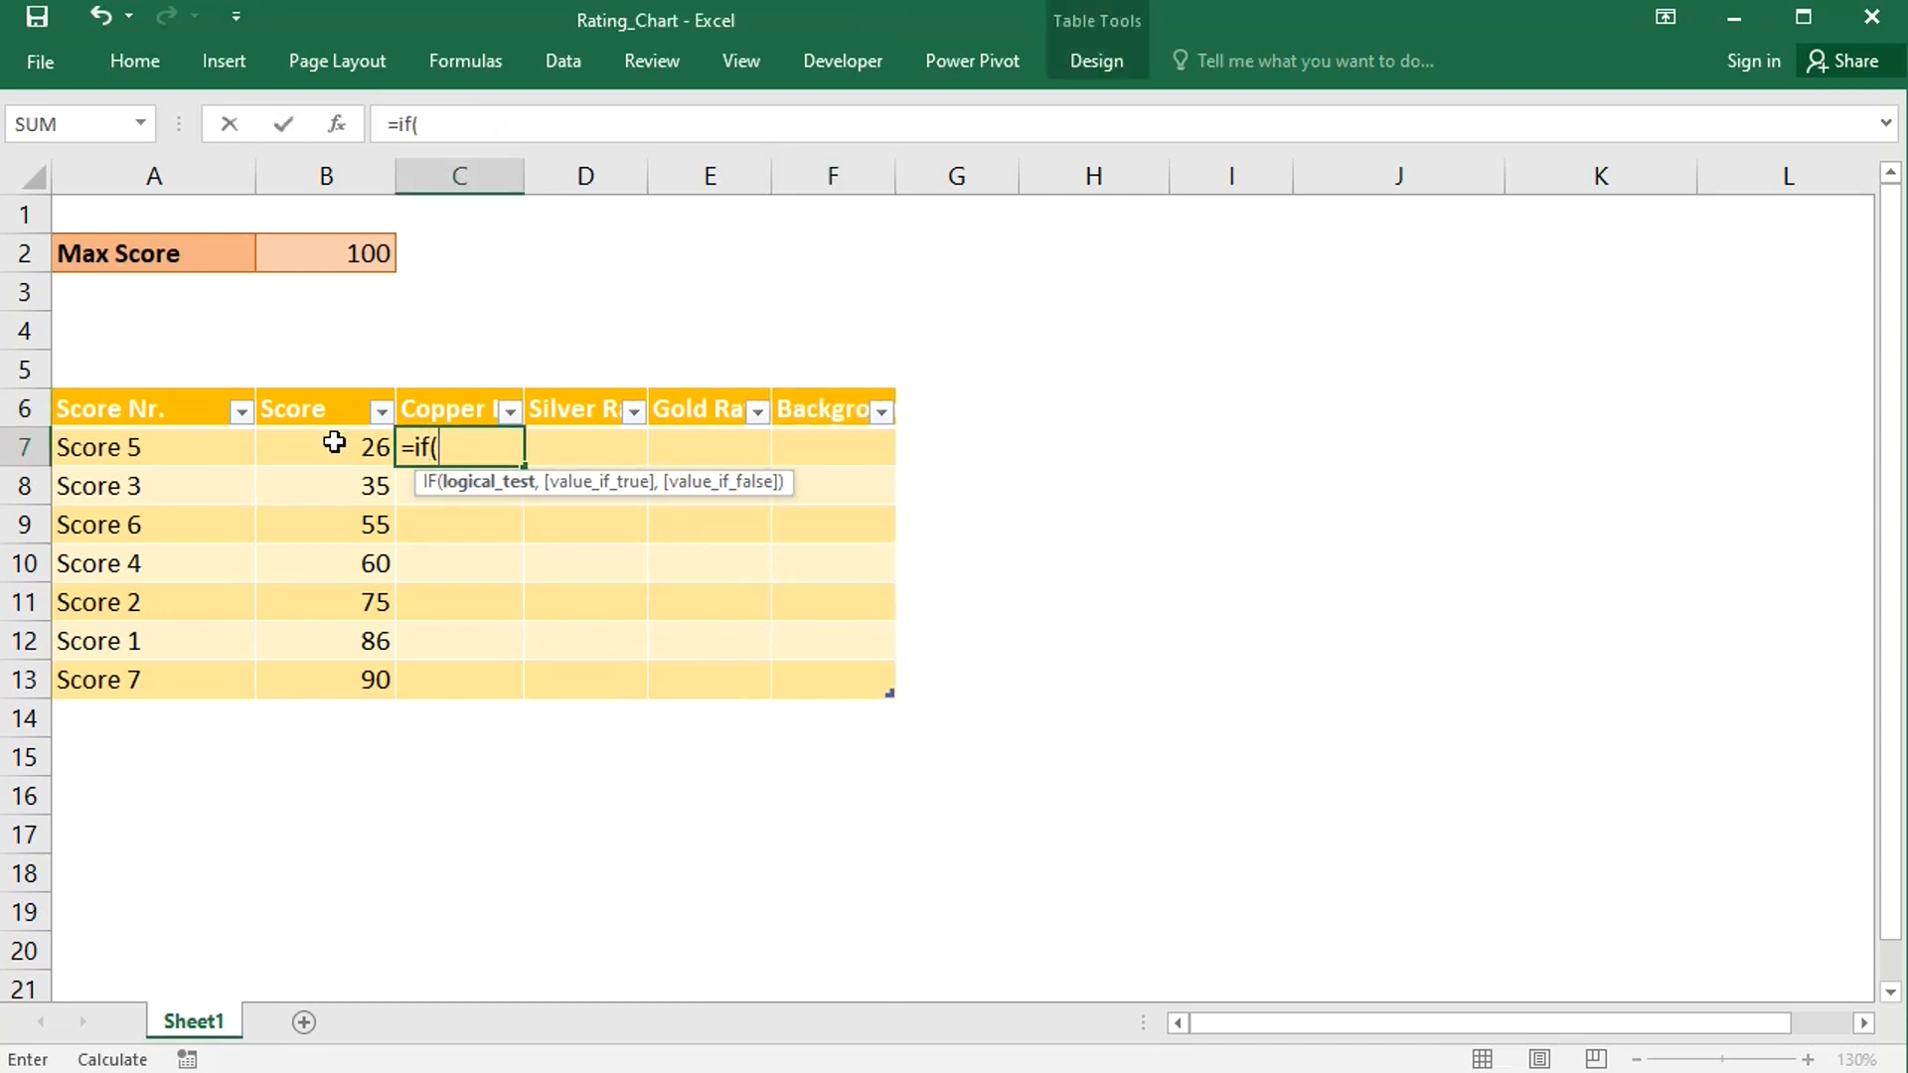
pyautogui.click(333, 442)
pyautogui.write('<0.6')
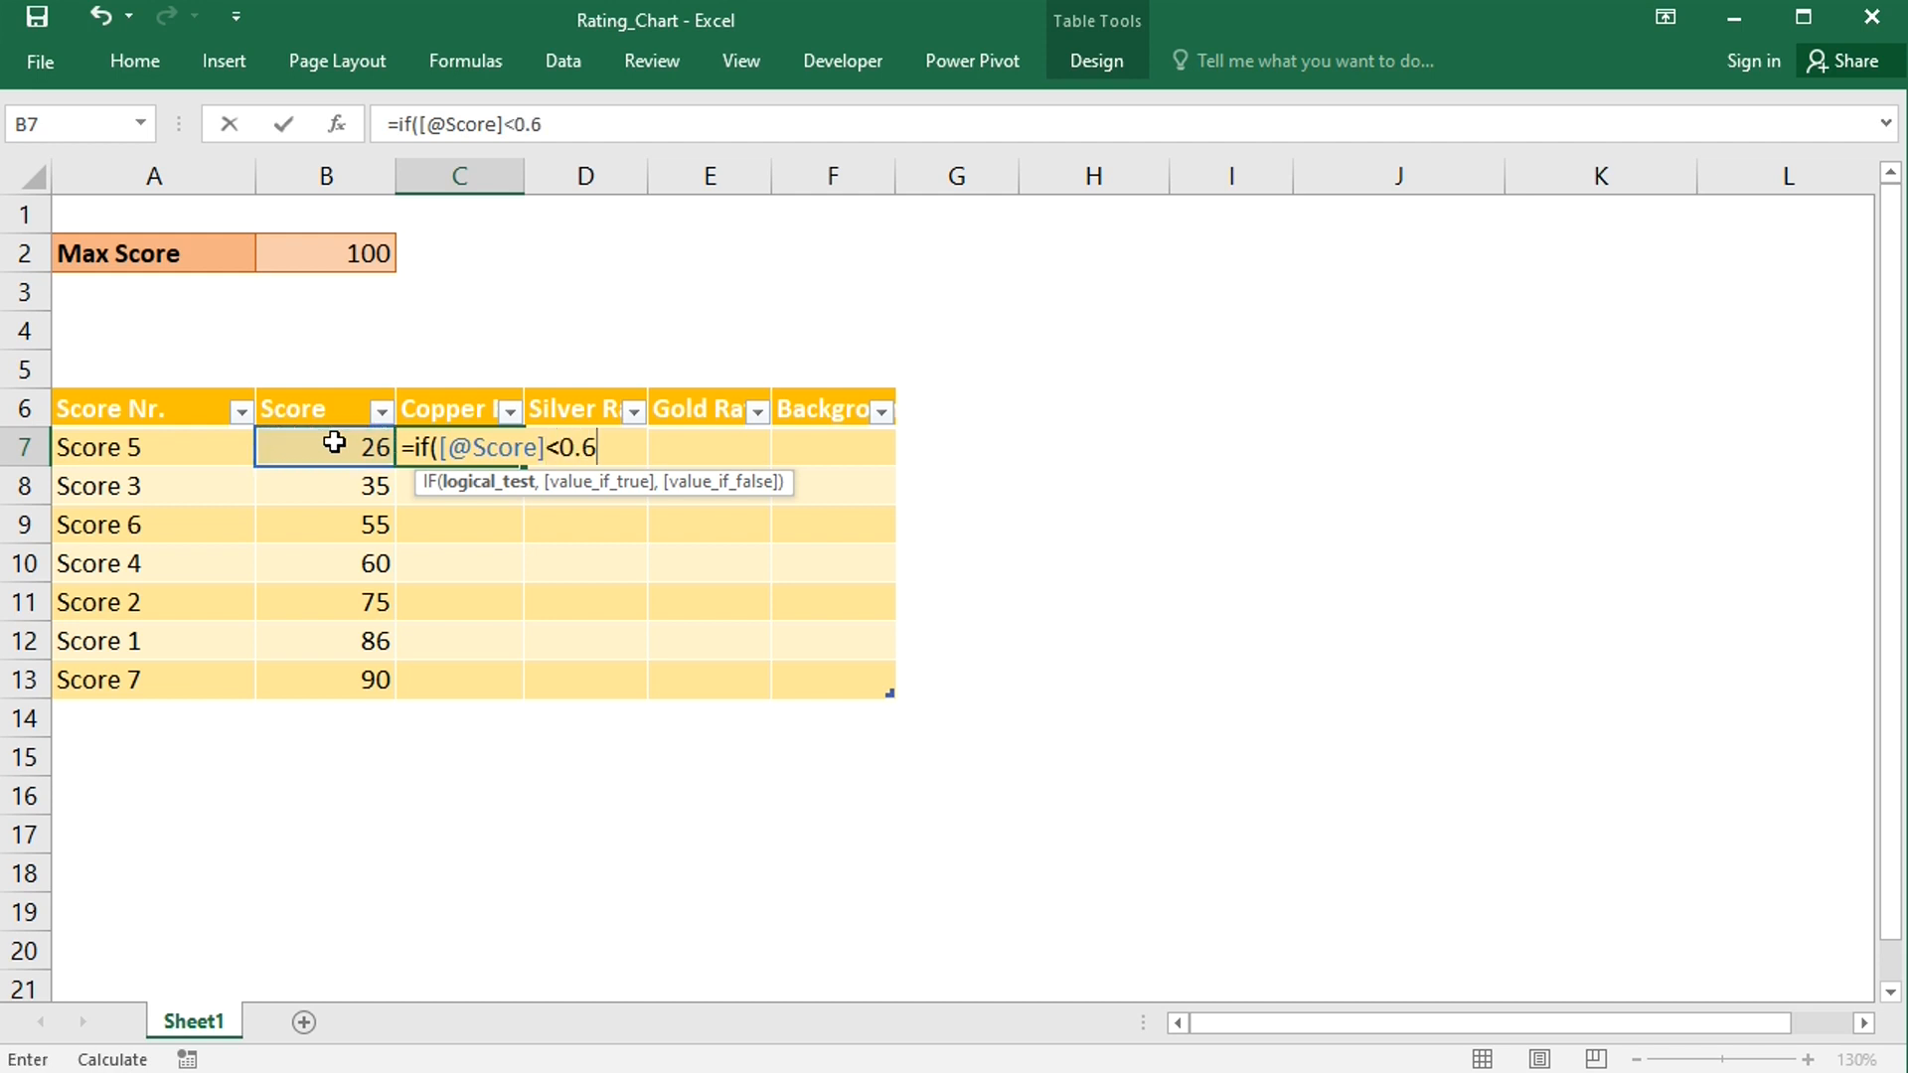
pyautogui.write('*b$2,')
pyautogui.click(334, 442)
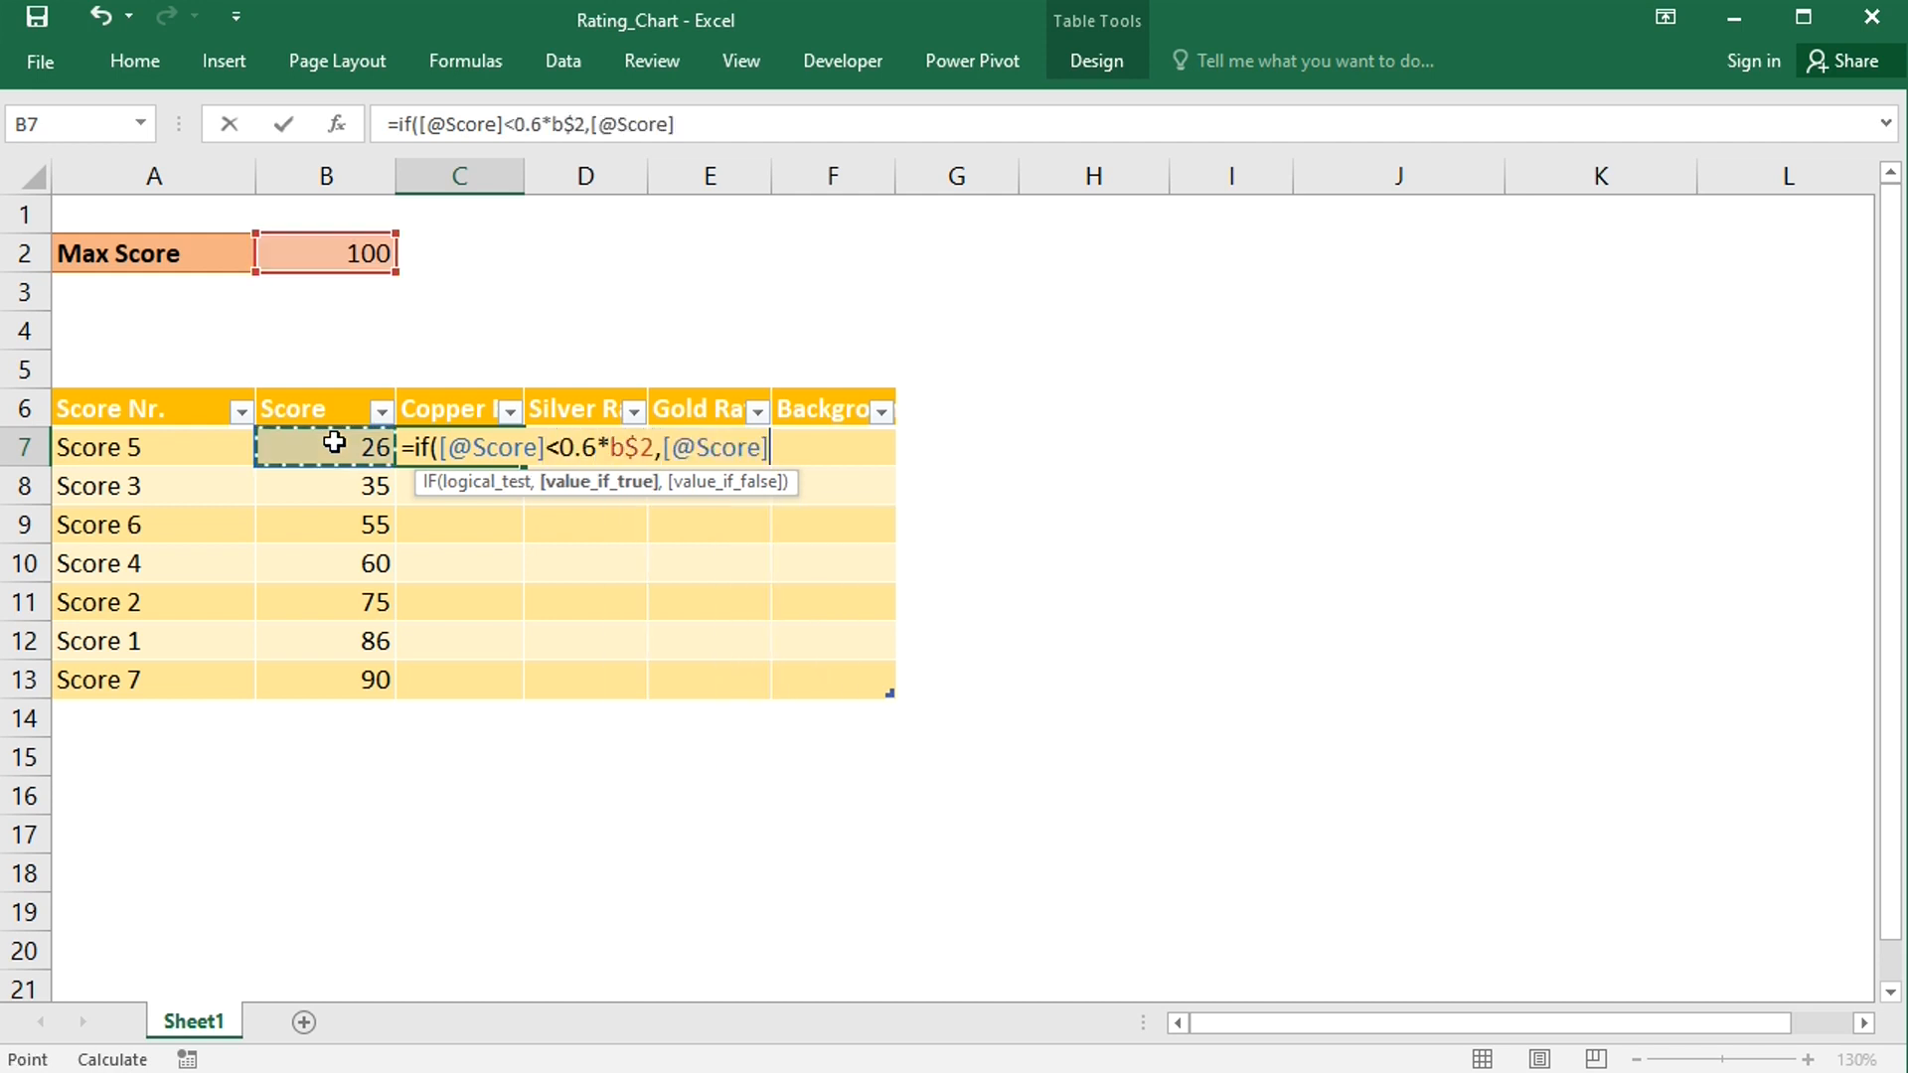
pyautogui.write(',')
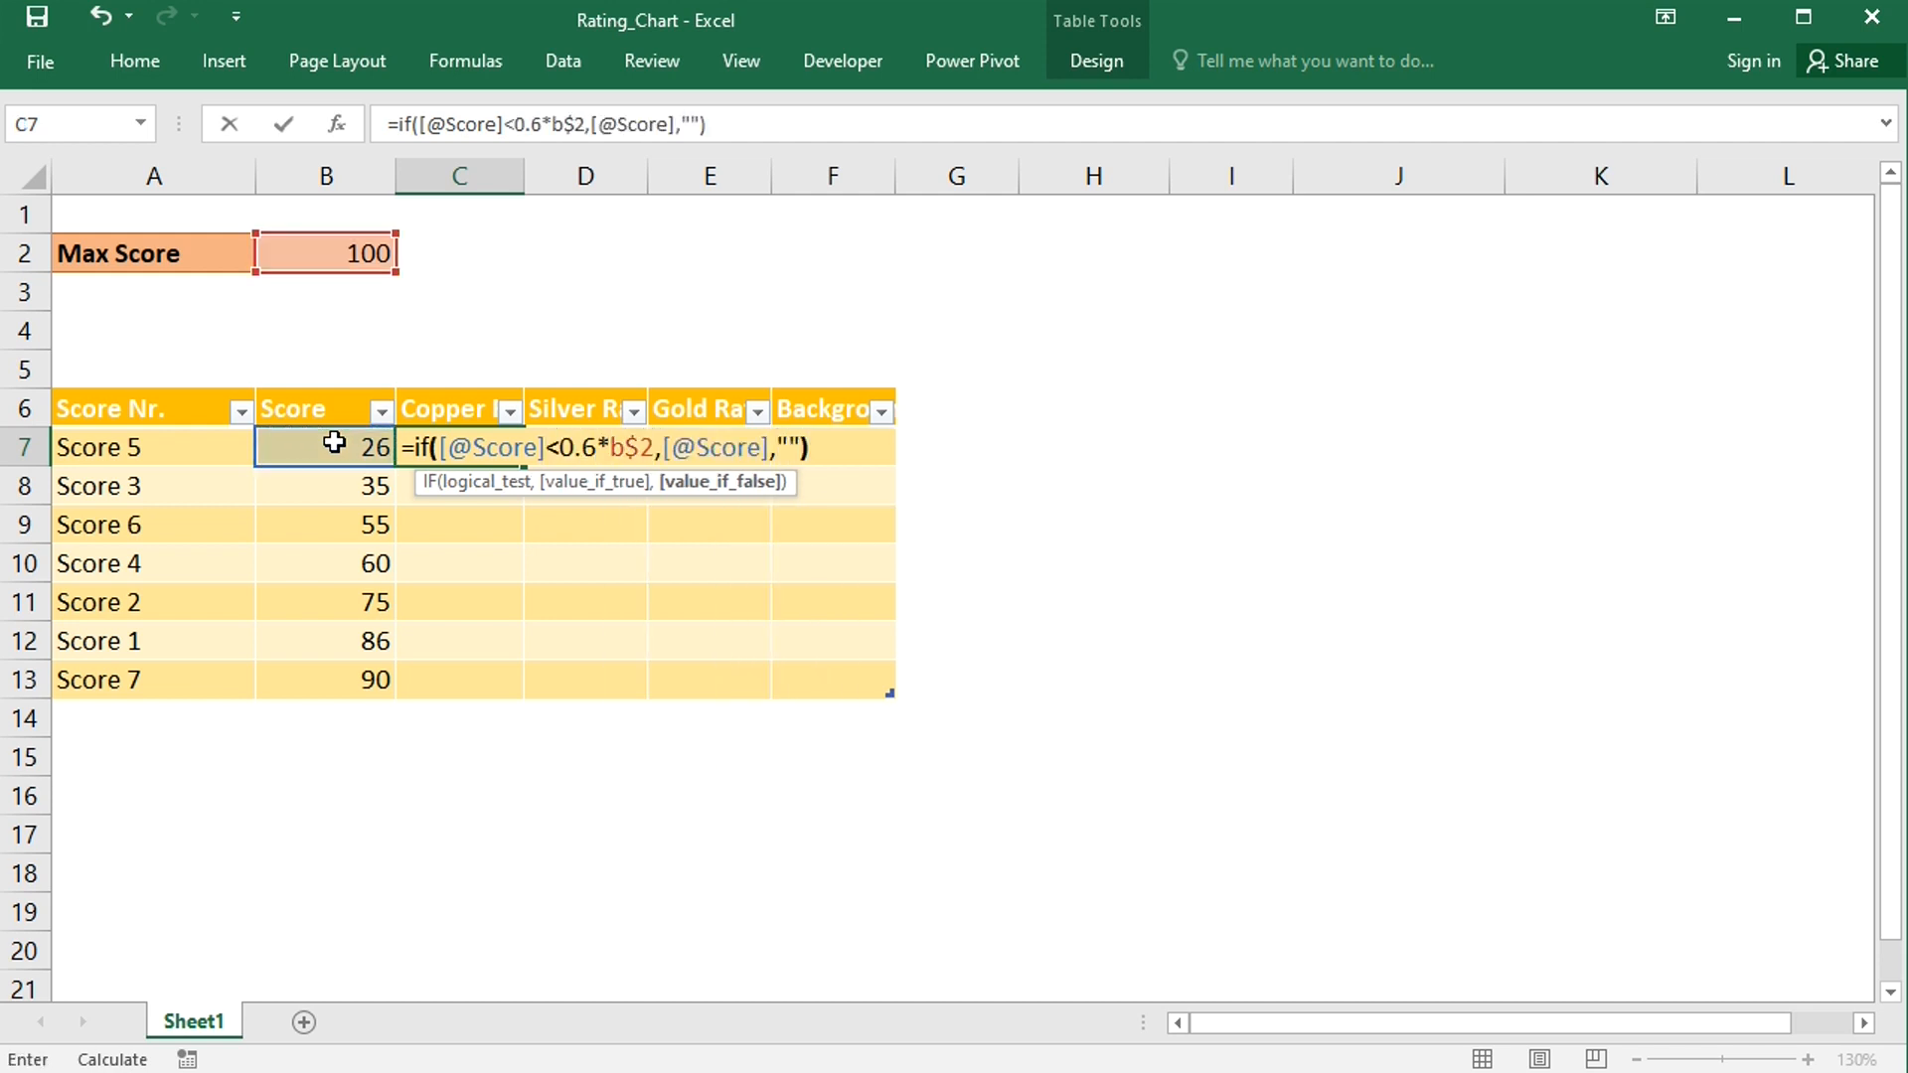
pyautogui.write('"")')
pyautogui.press('Return')
pyautogui.click(586, 442)
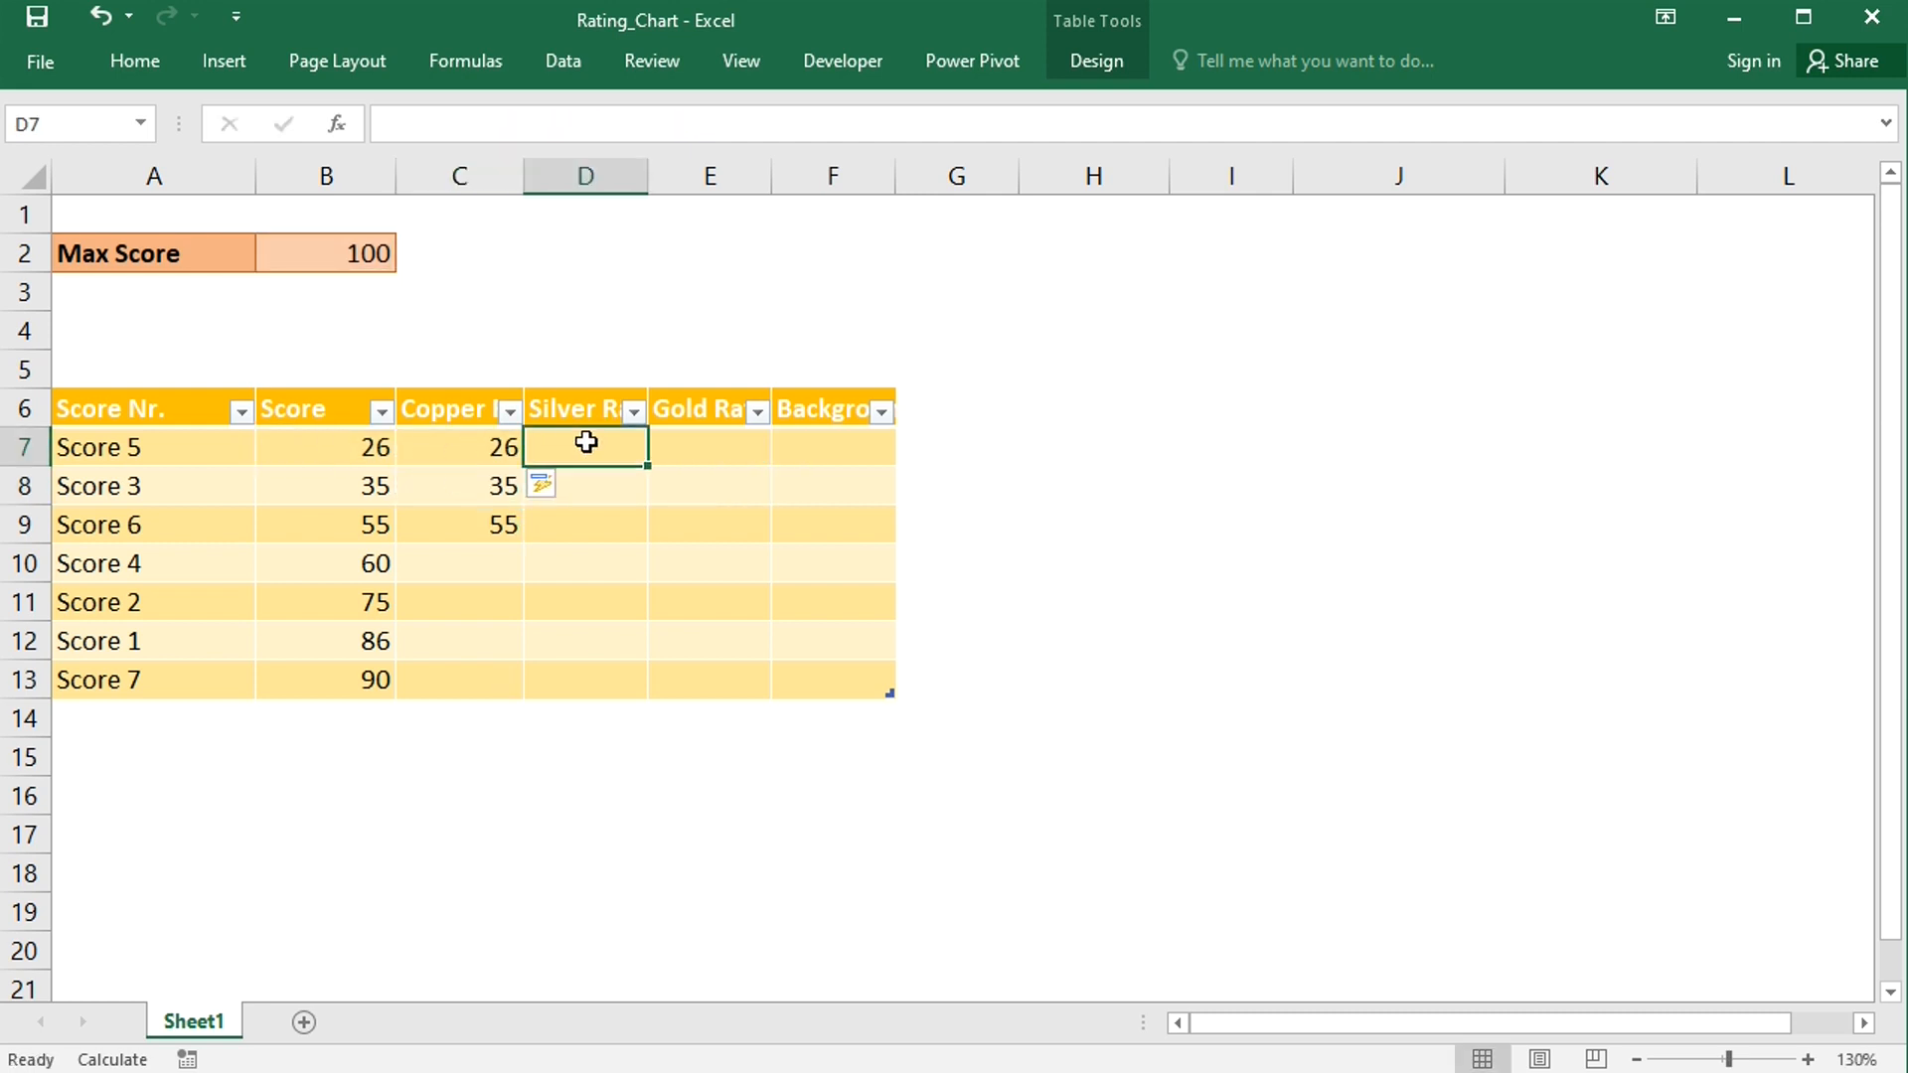
pyautogui.write('=if((')
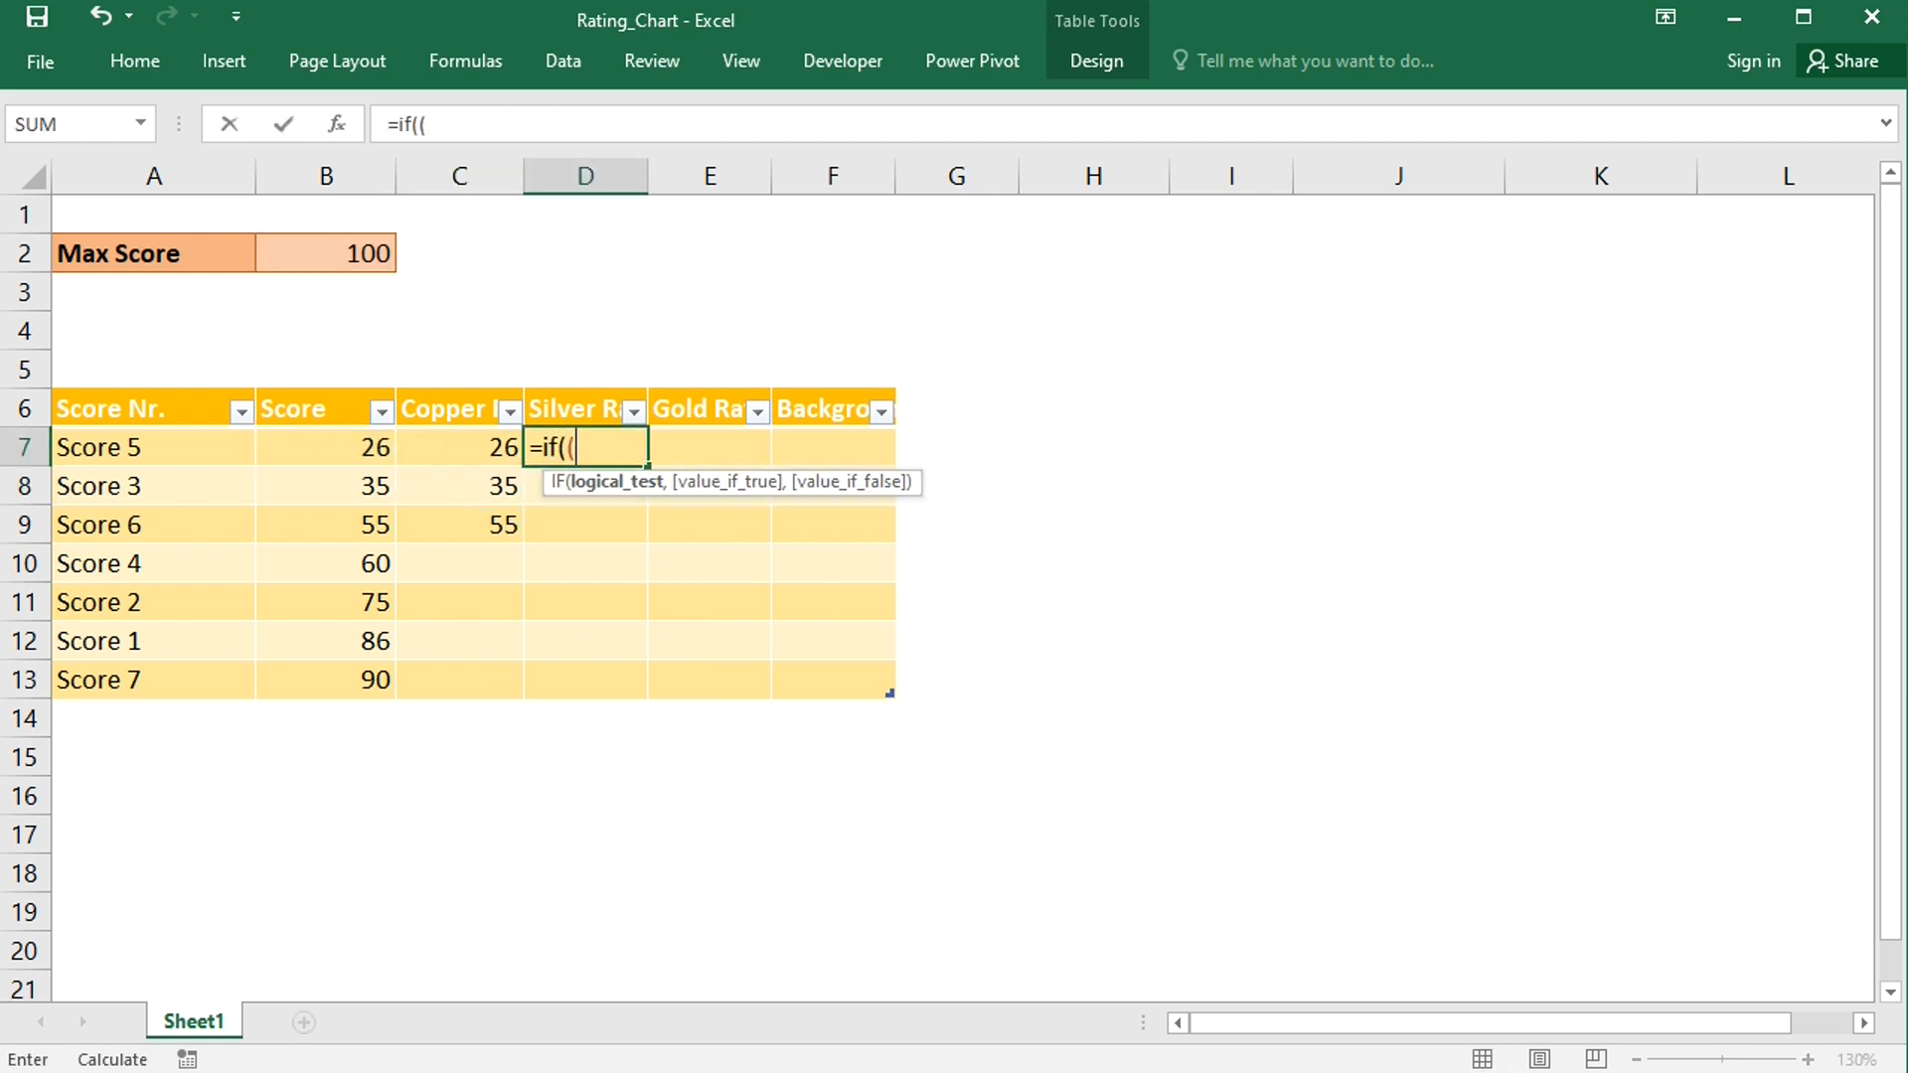
pyautogui.write('0.6*b$2')
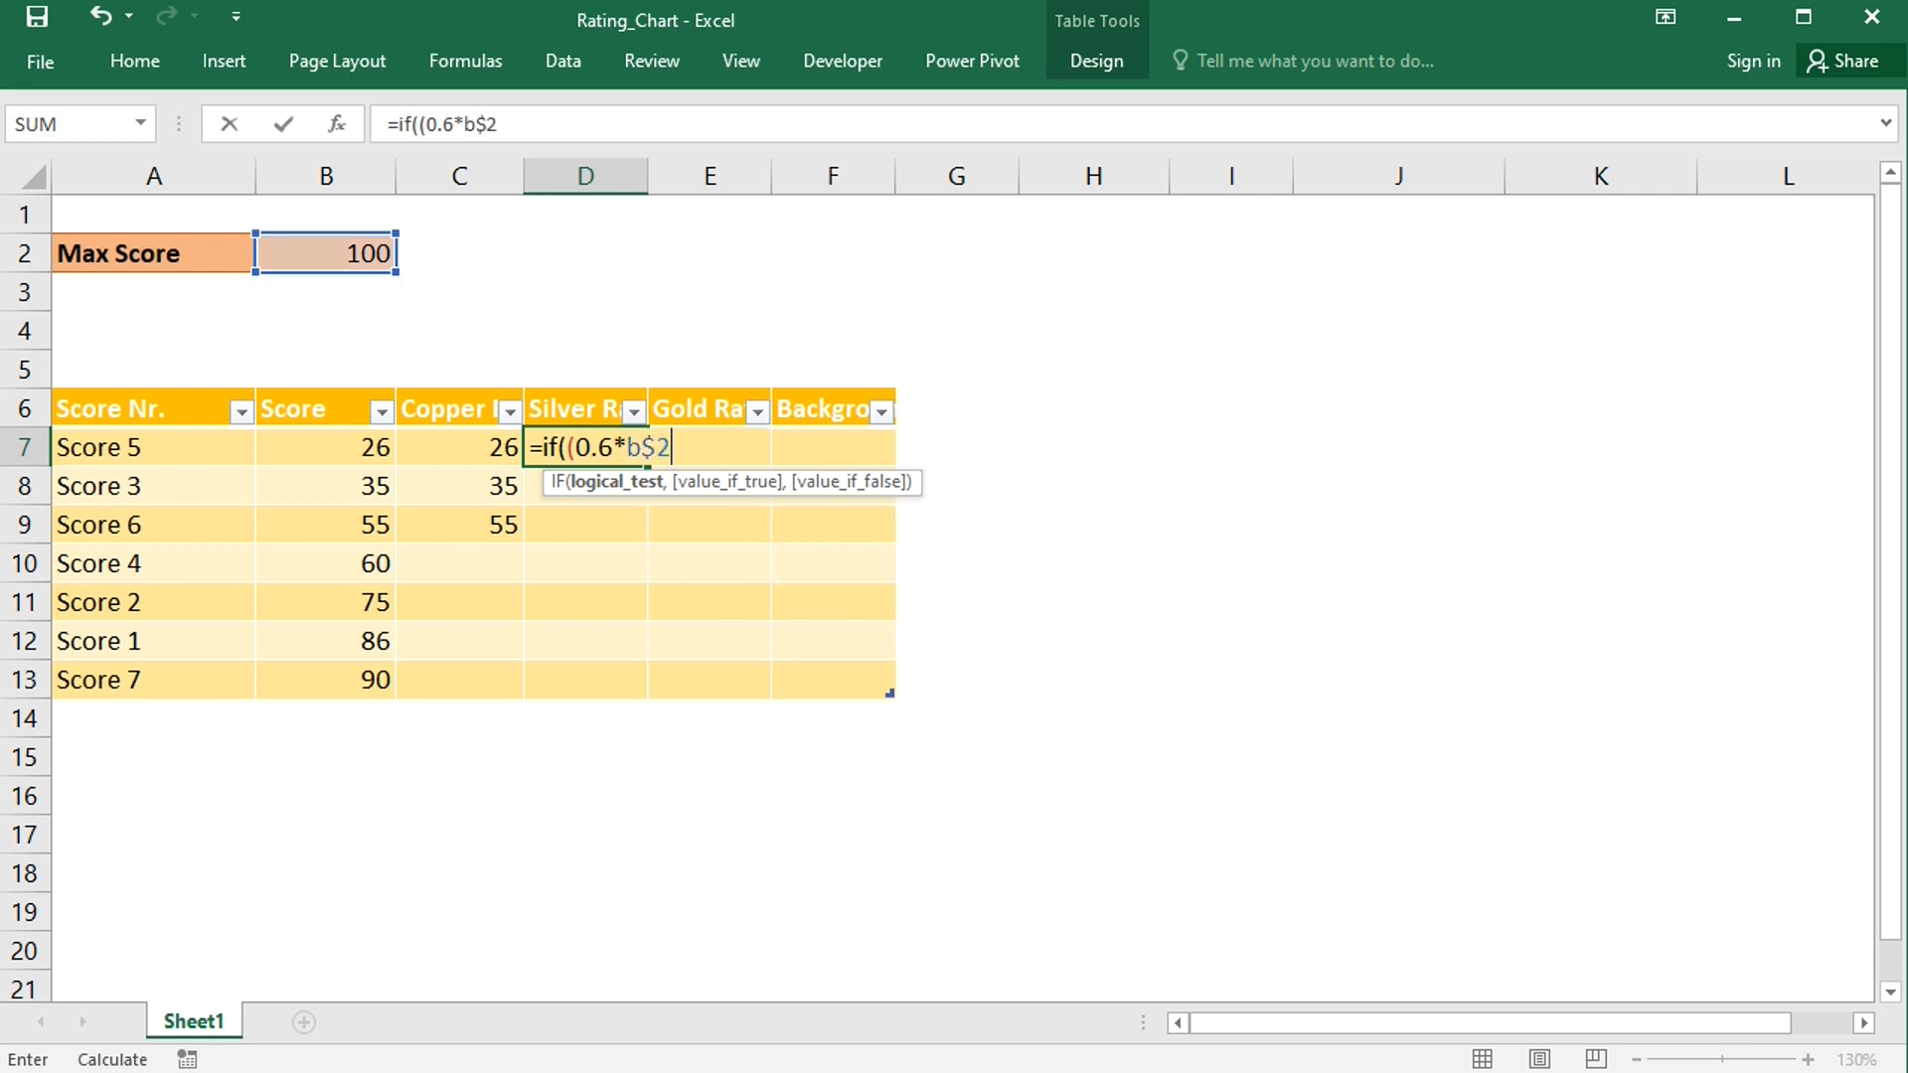
pyautogui.write('<=')
pyautogui.click(316, 447)
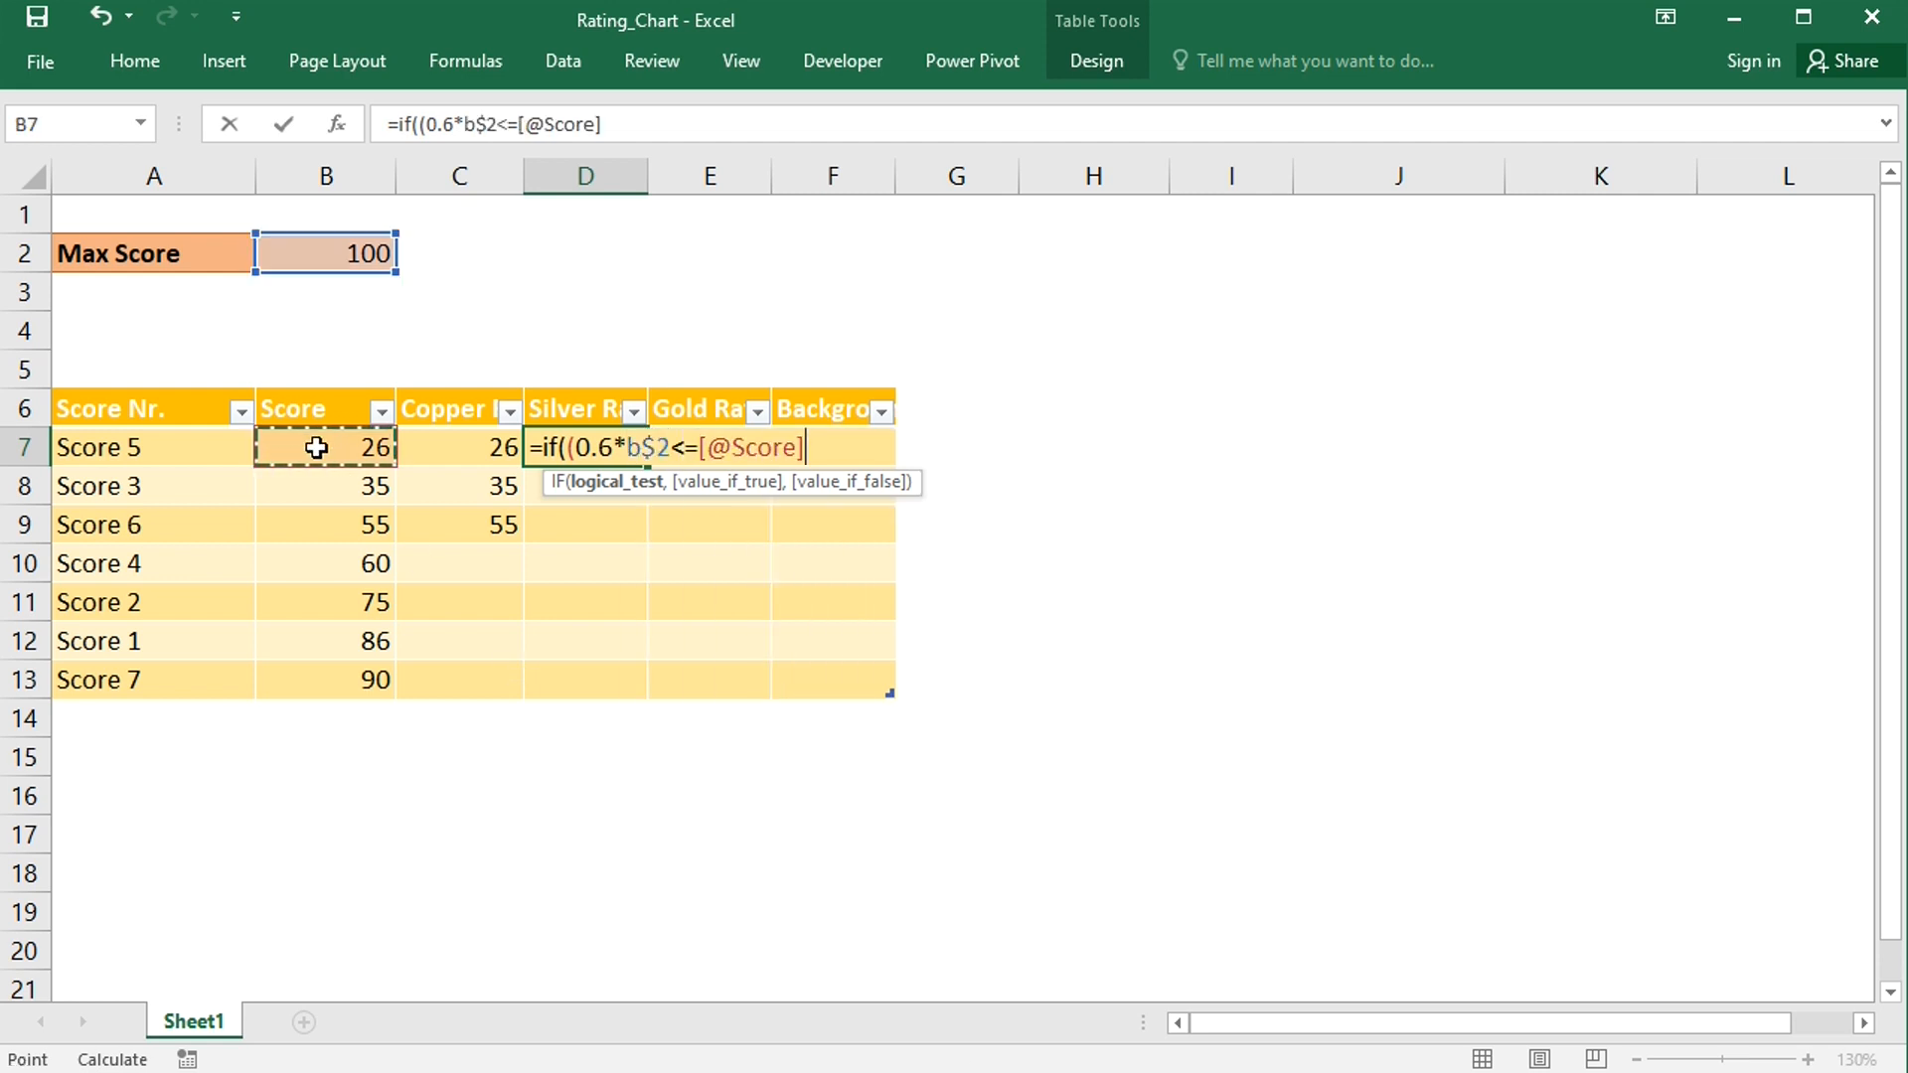
pyautogui.write(')*(')
pyautogui.click(300, 444)
pyautogui.write('<')
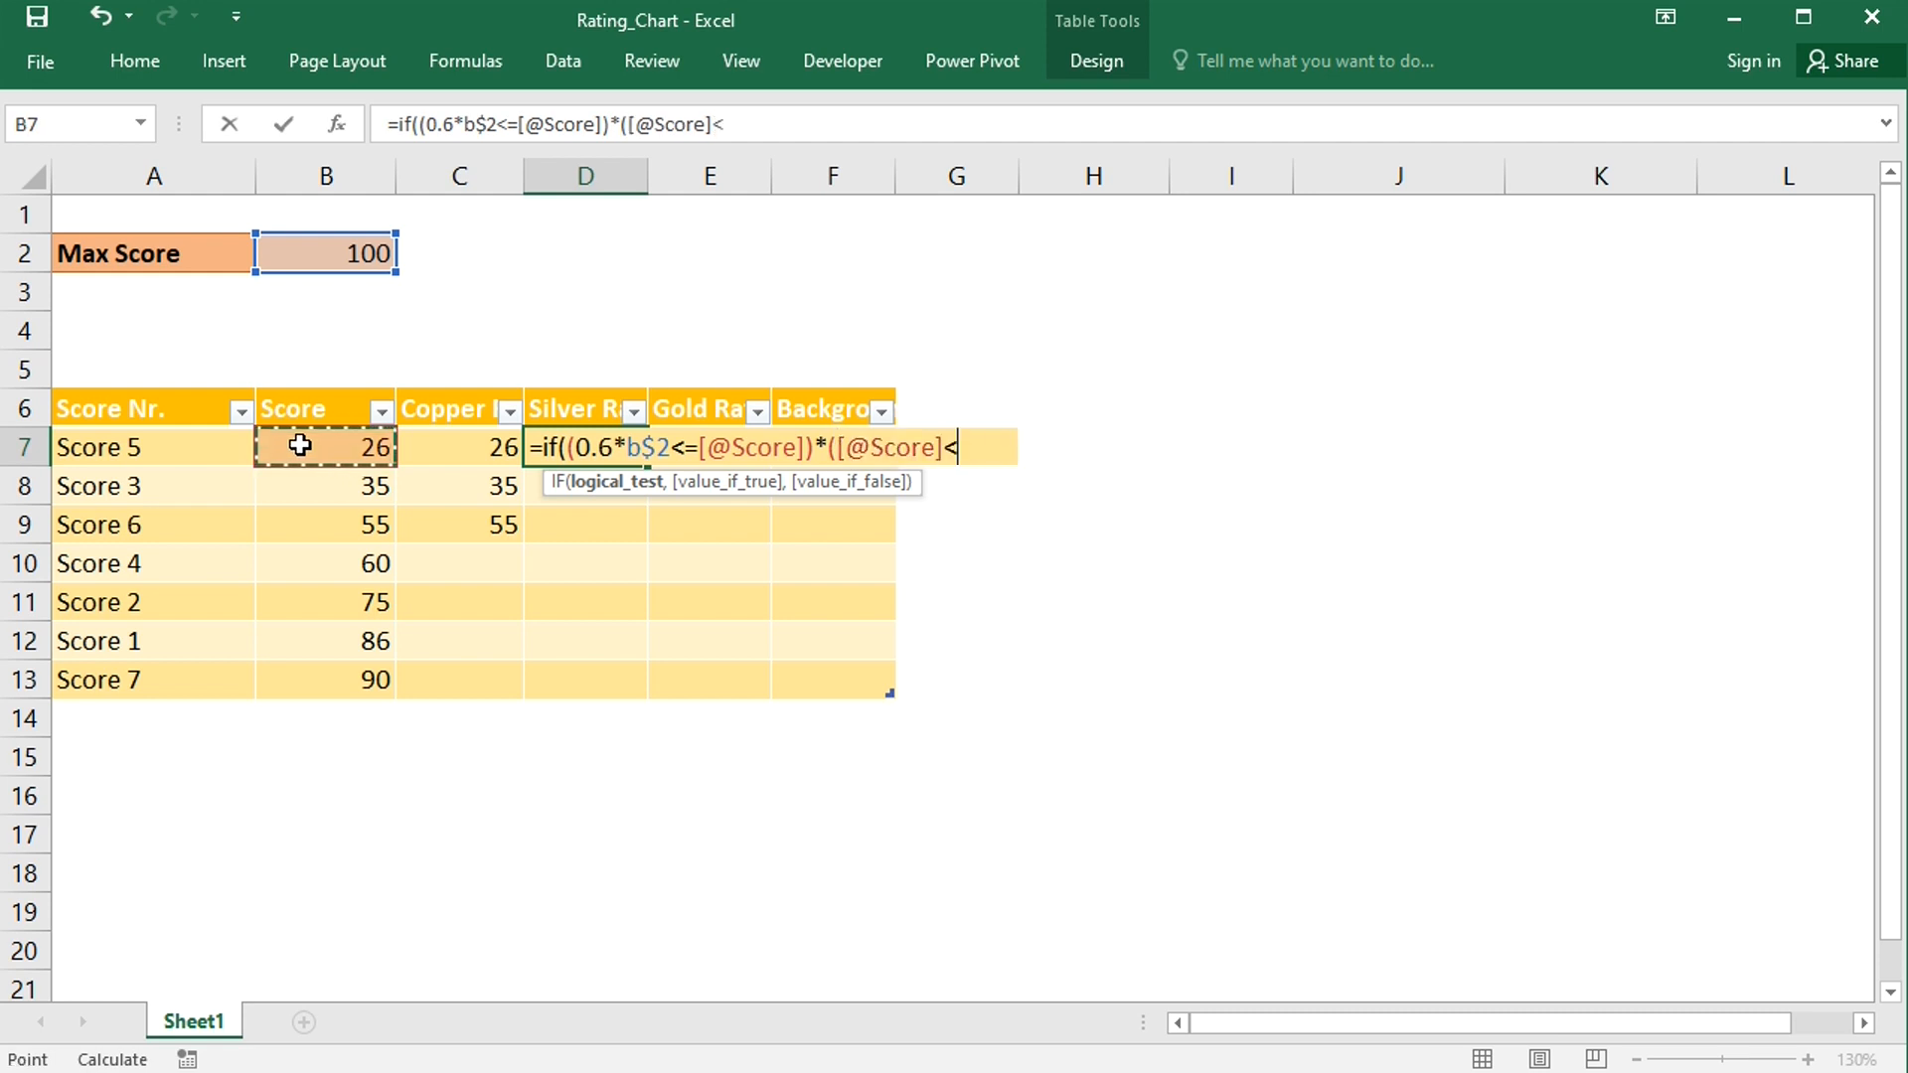
pyautogui.write('0.8*b$2')
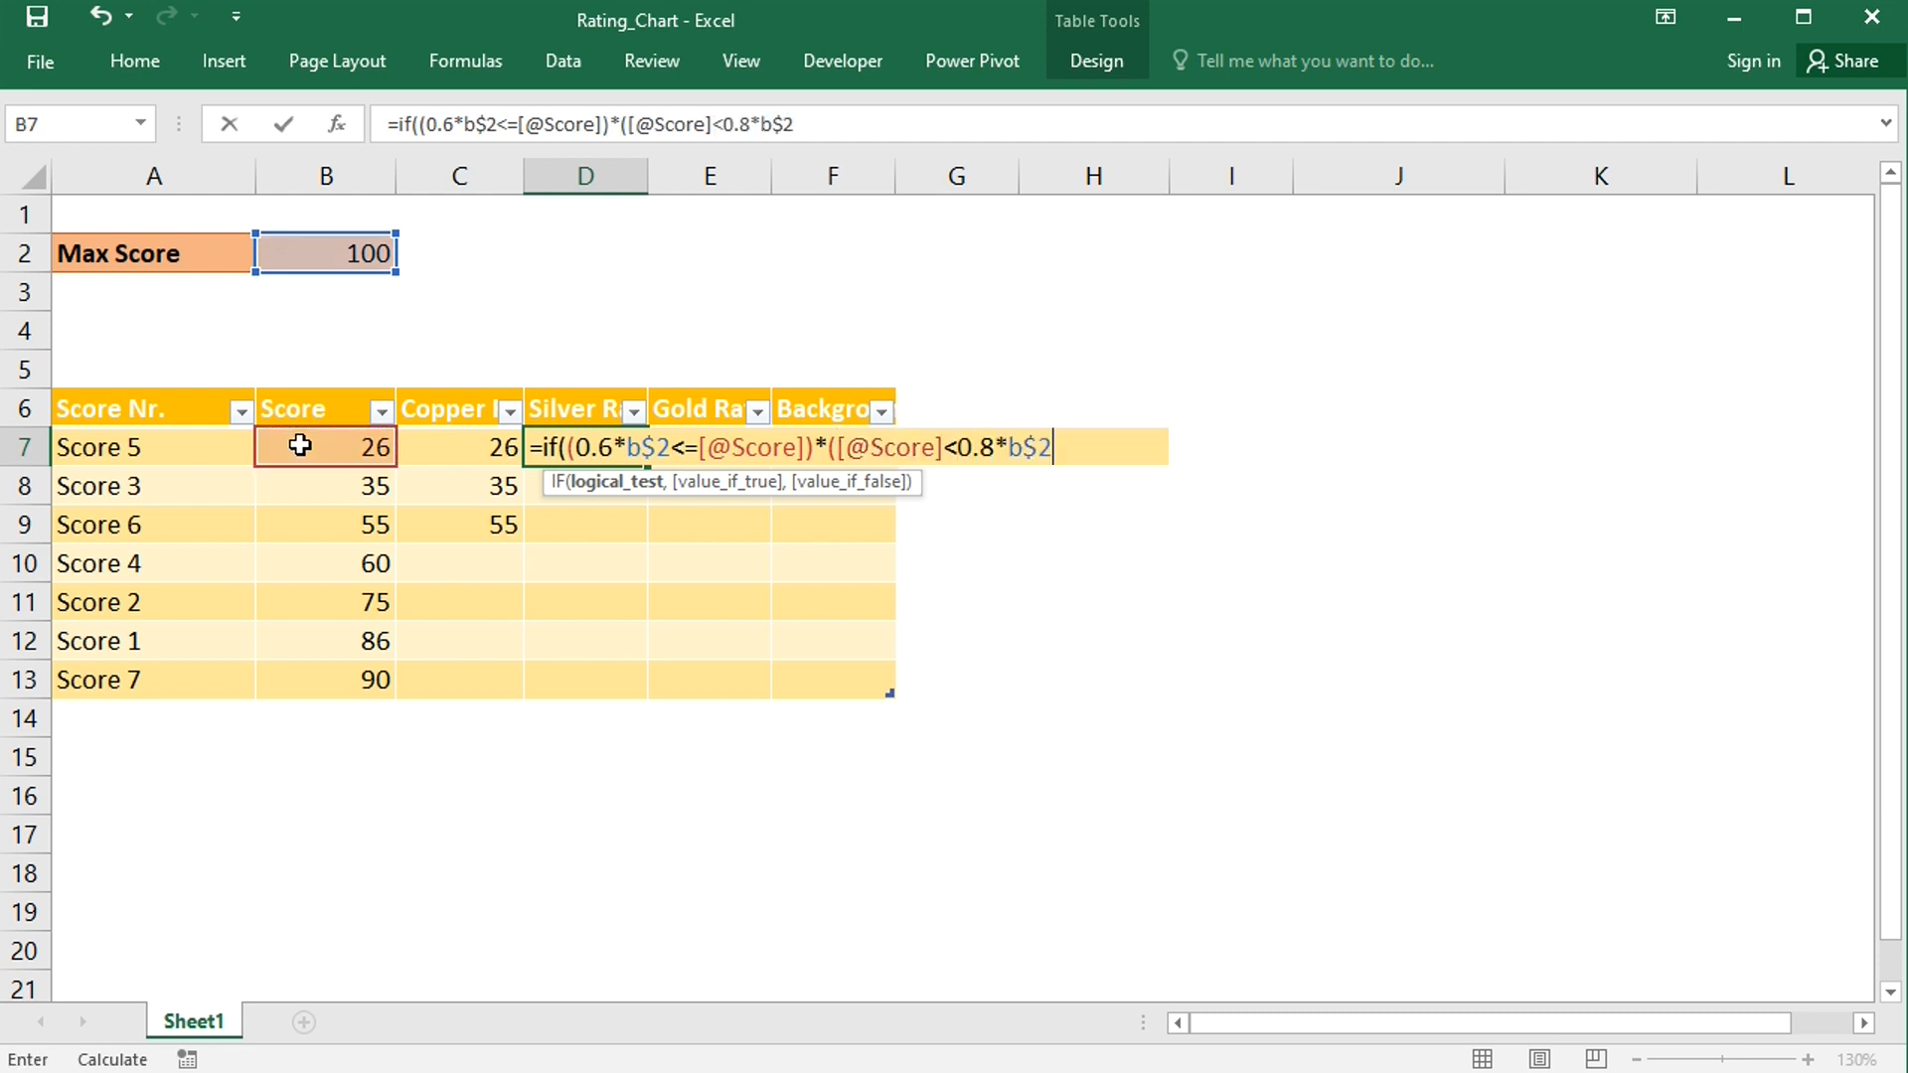
pyautogui.write('),')
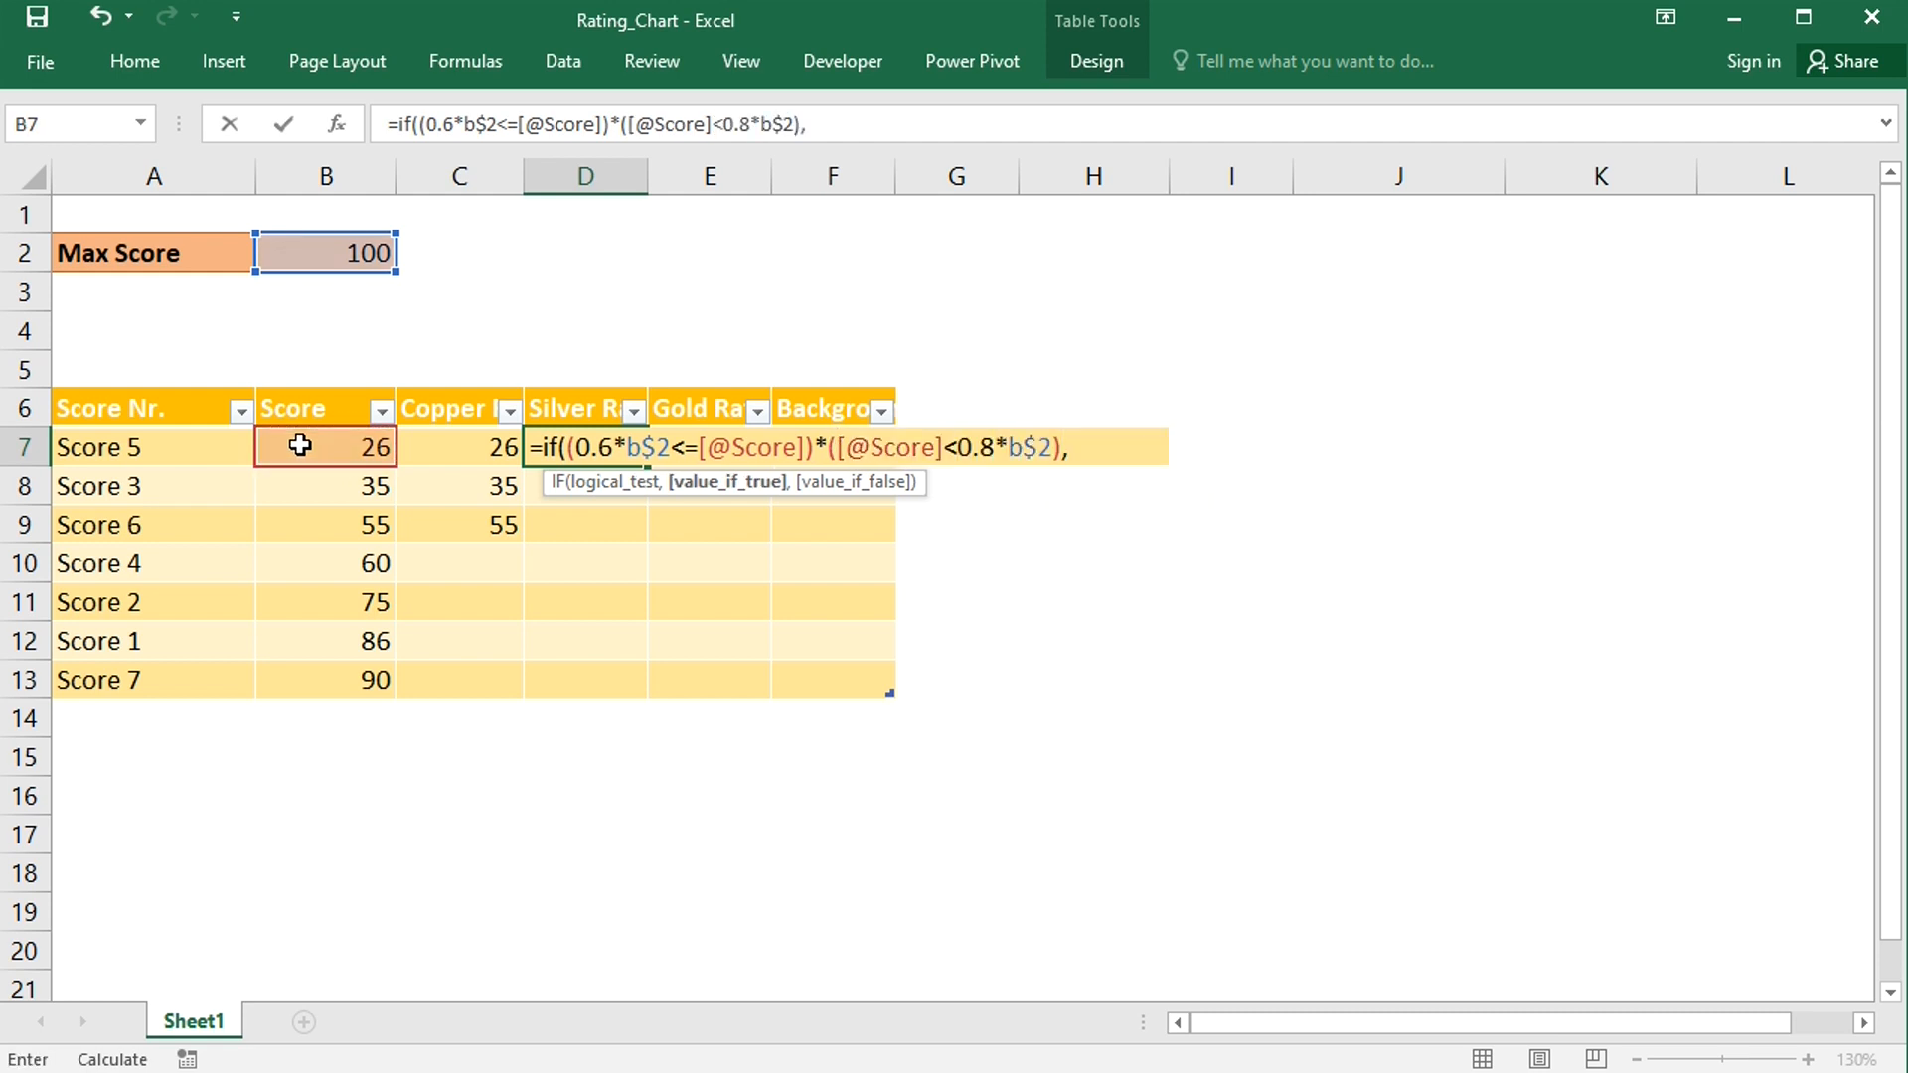
pyautogui.click(300, 445)
pyautogui.write(',"")')
pyautogui.press('Return')
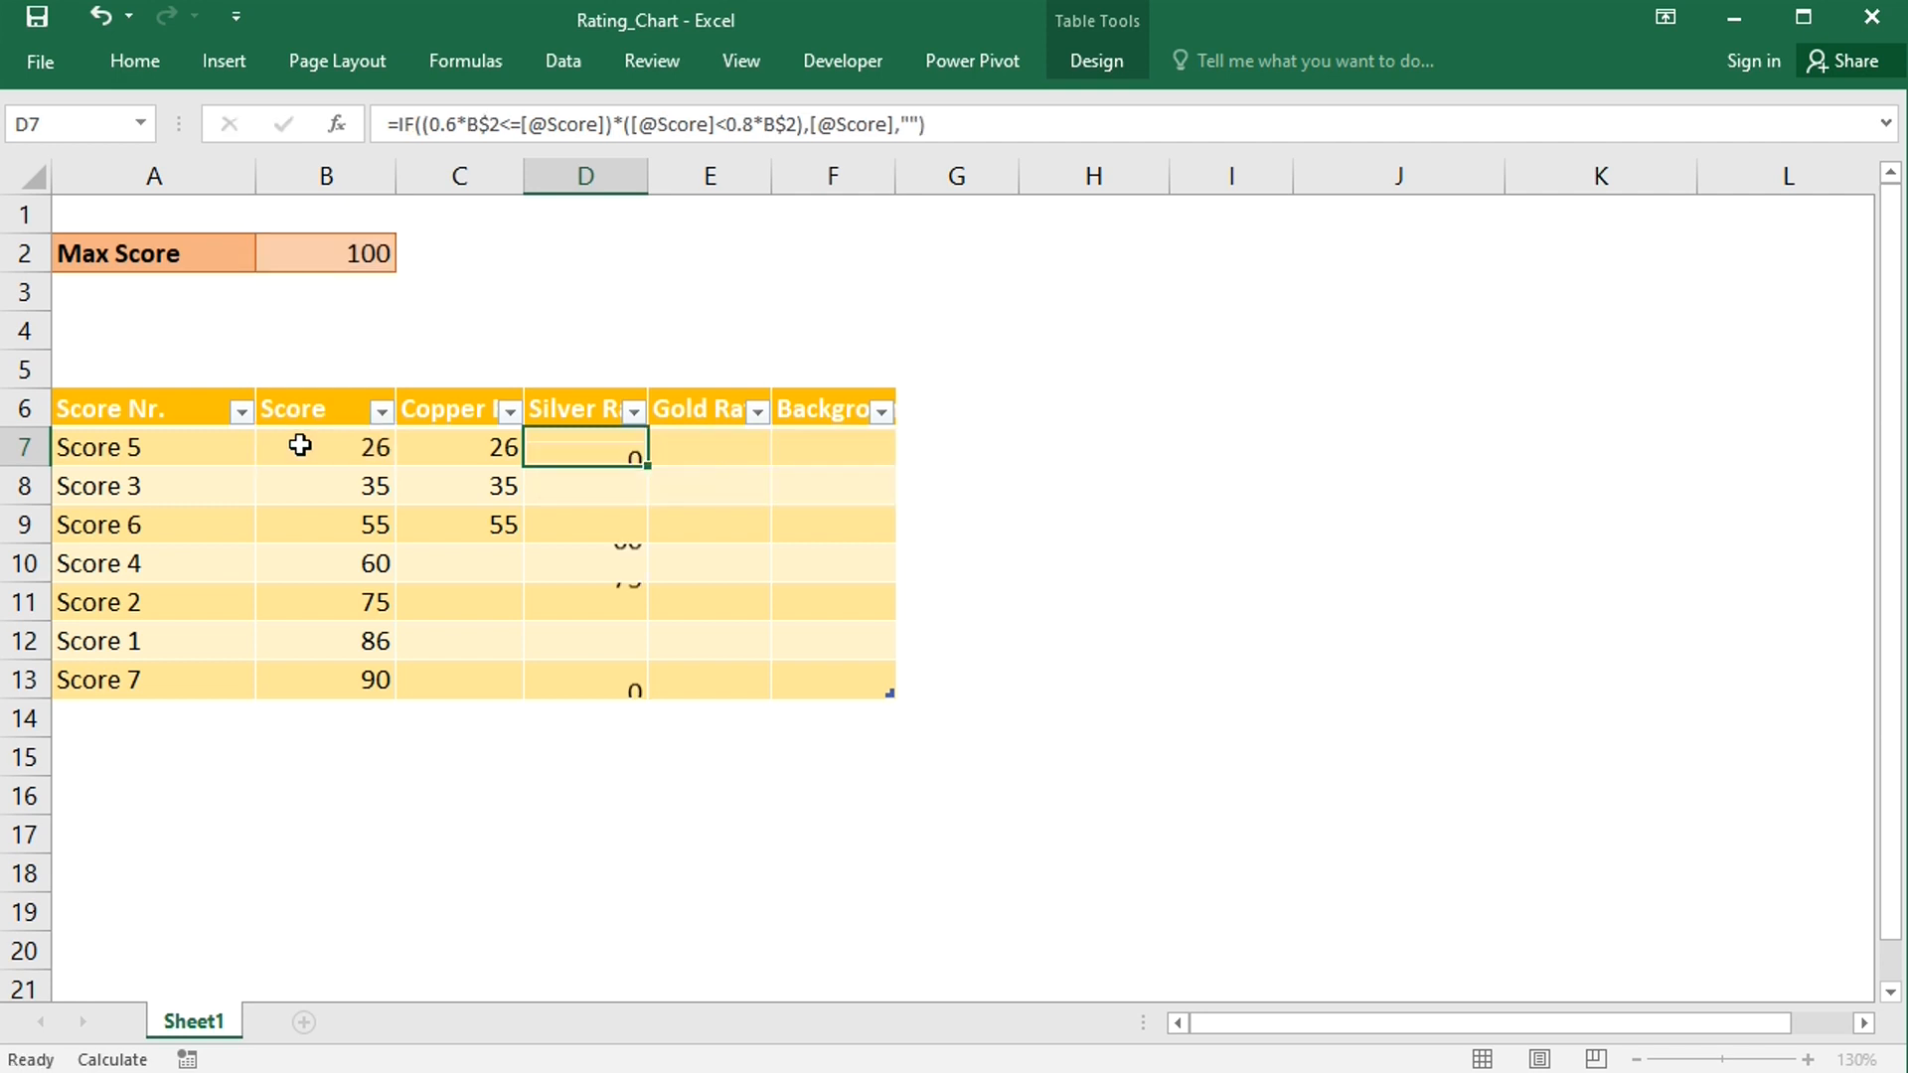
pyautogui.click(712, 444)
pyautogui.write('=')
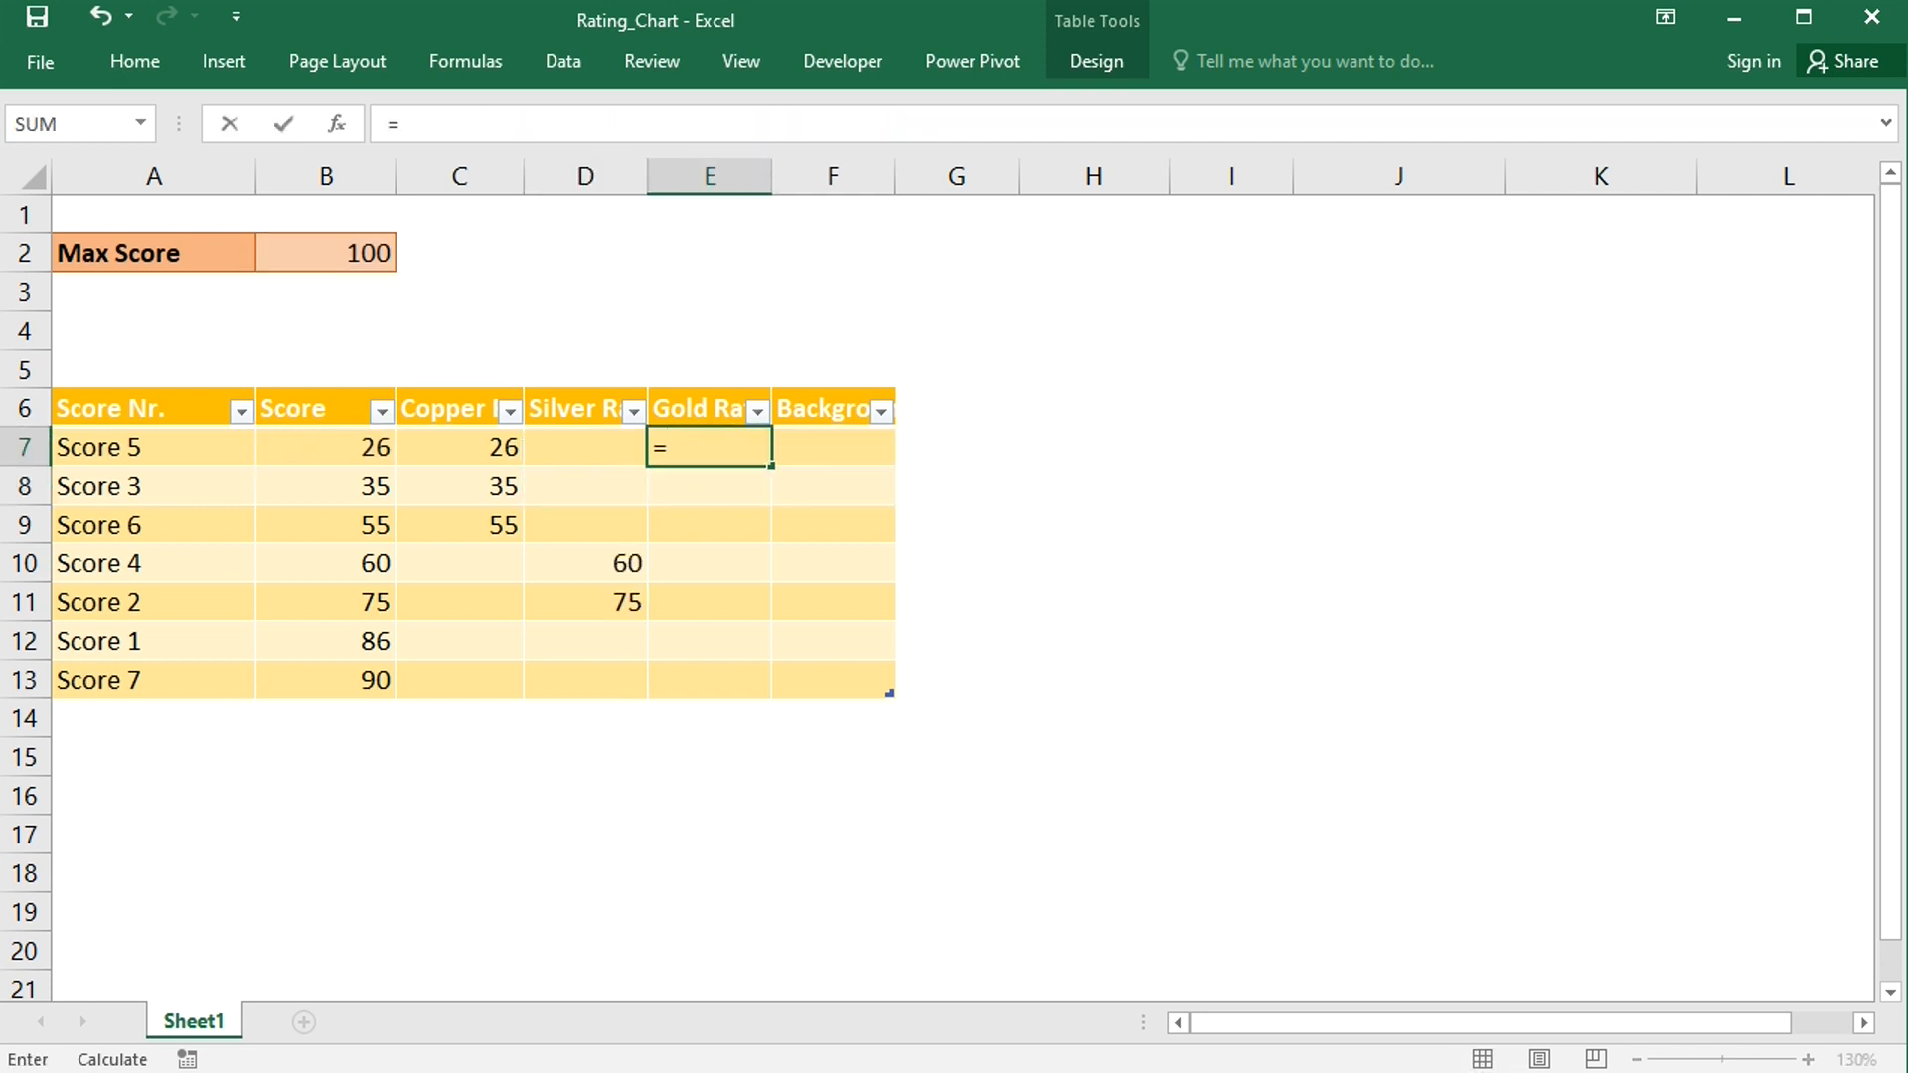
pyautogui.write('if(')
pyautogui.click(320, 449)
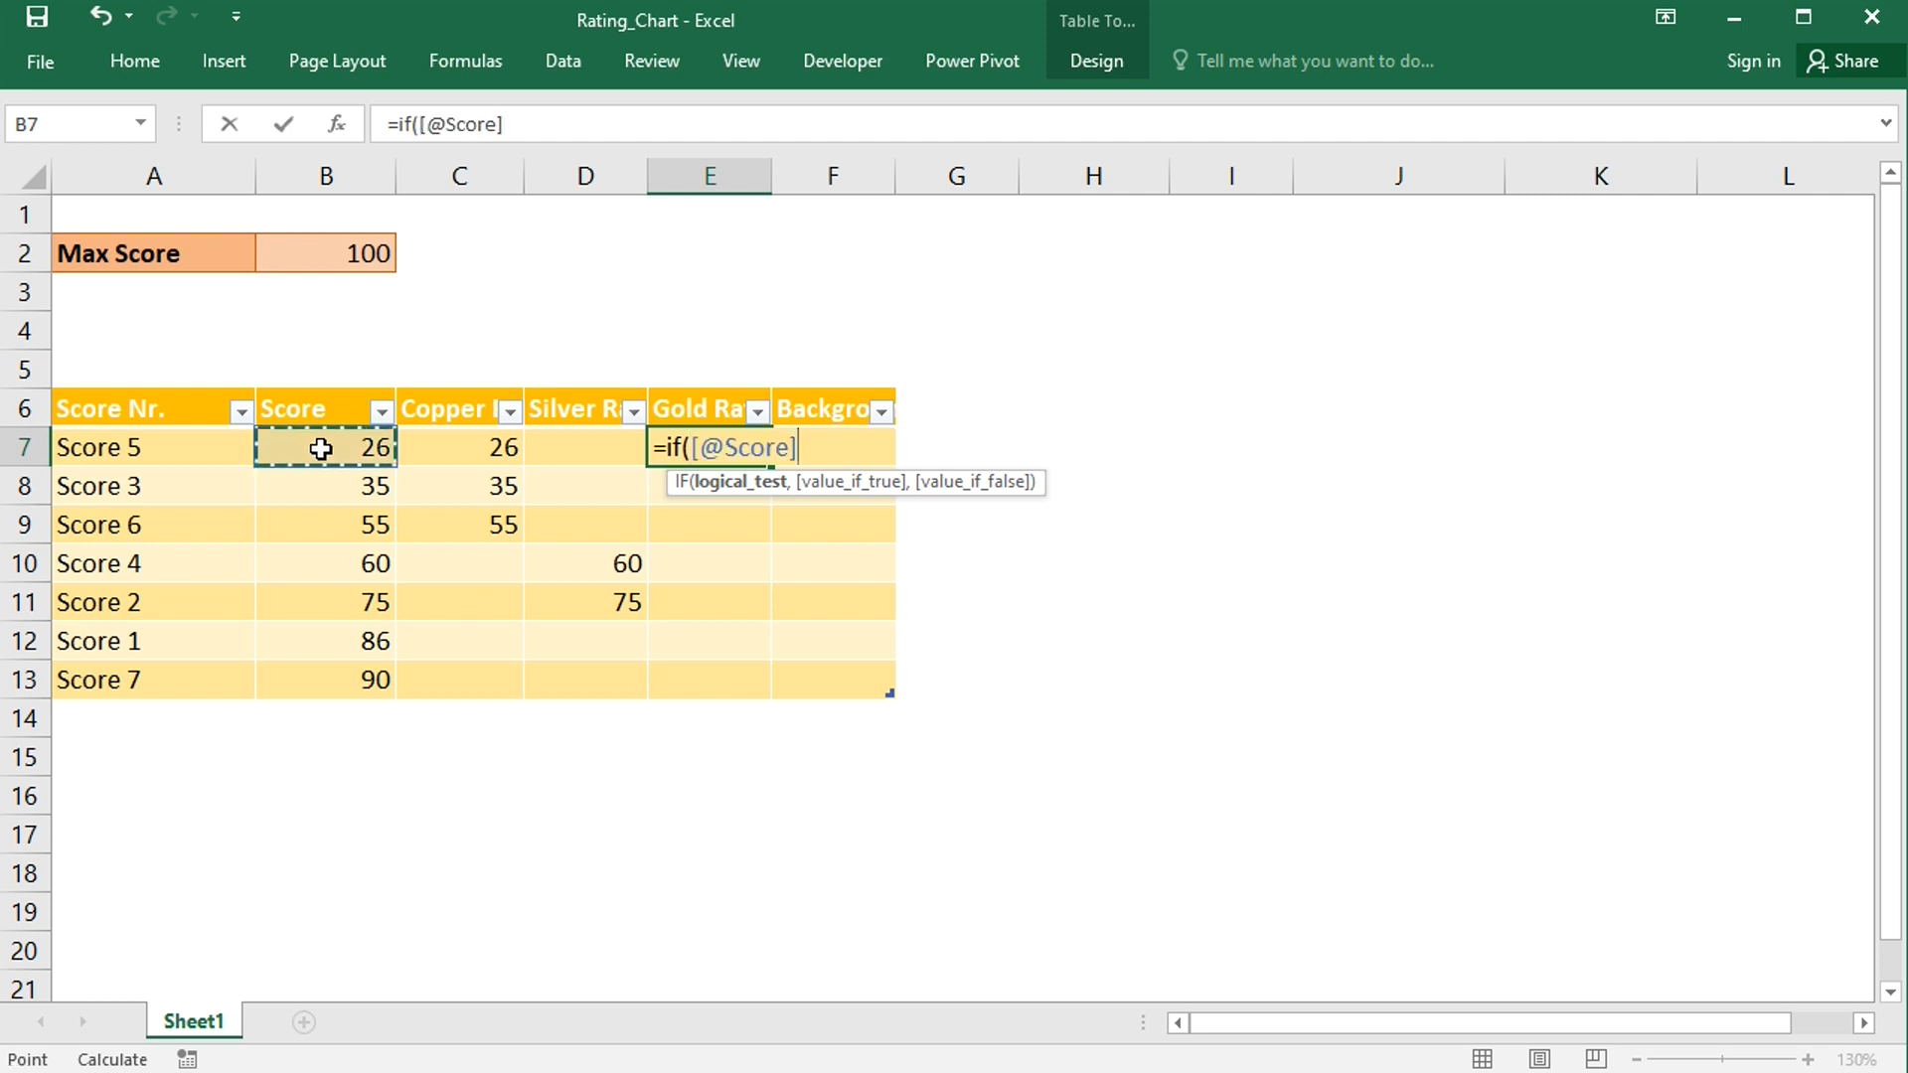
pyautogui.write('>=')
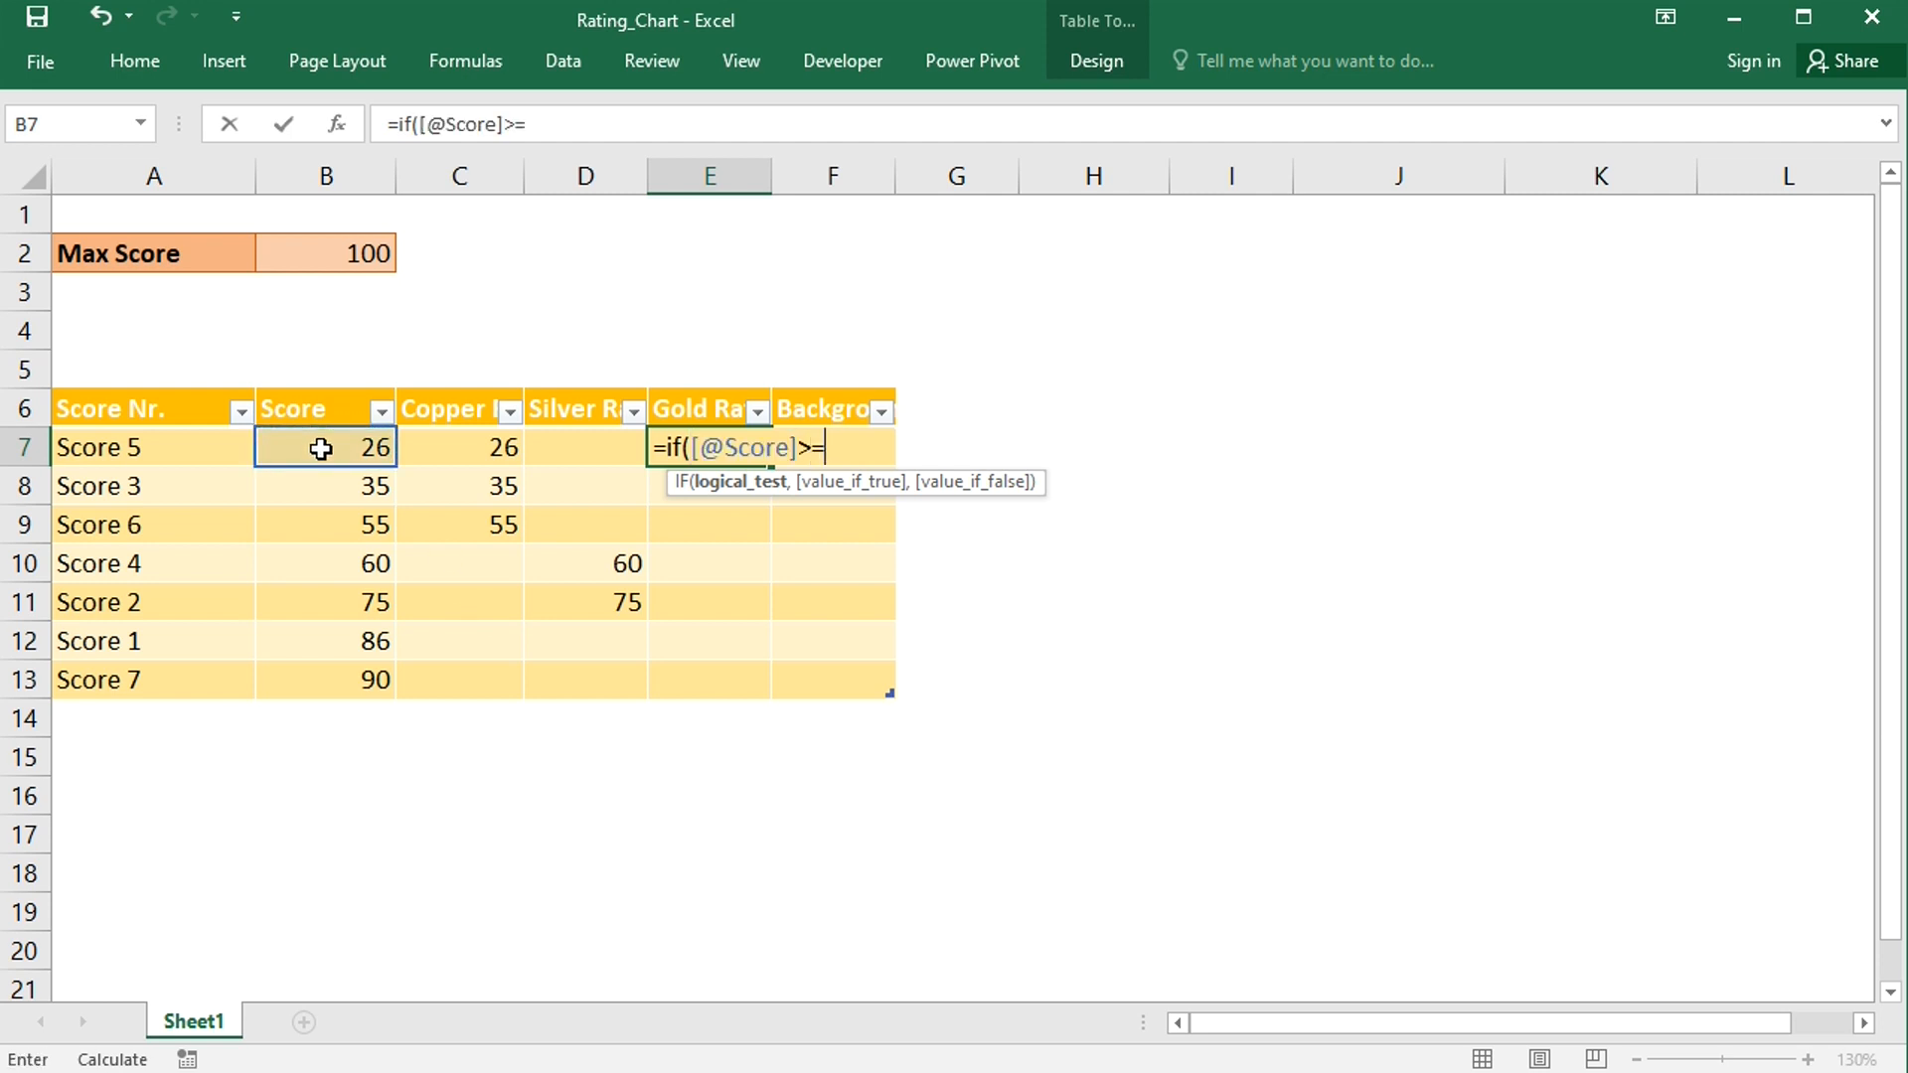
pyautogui.write('0.8*b$2')
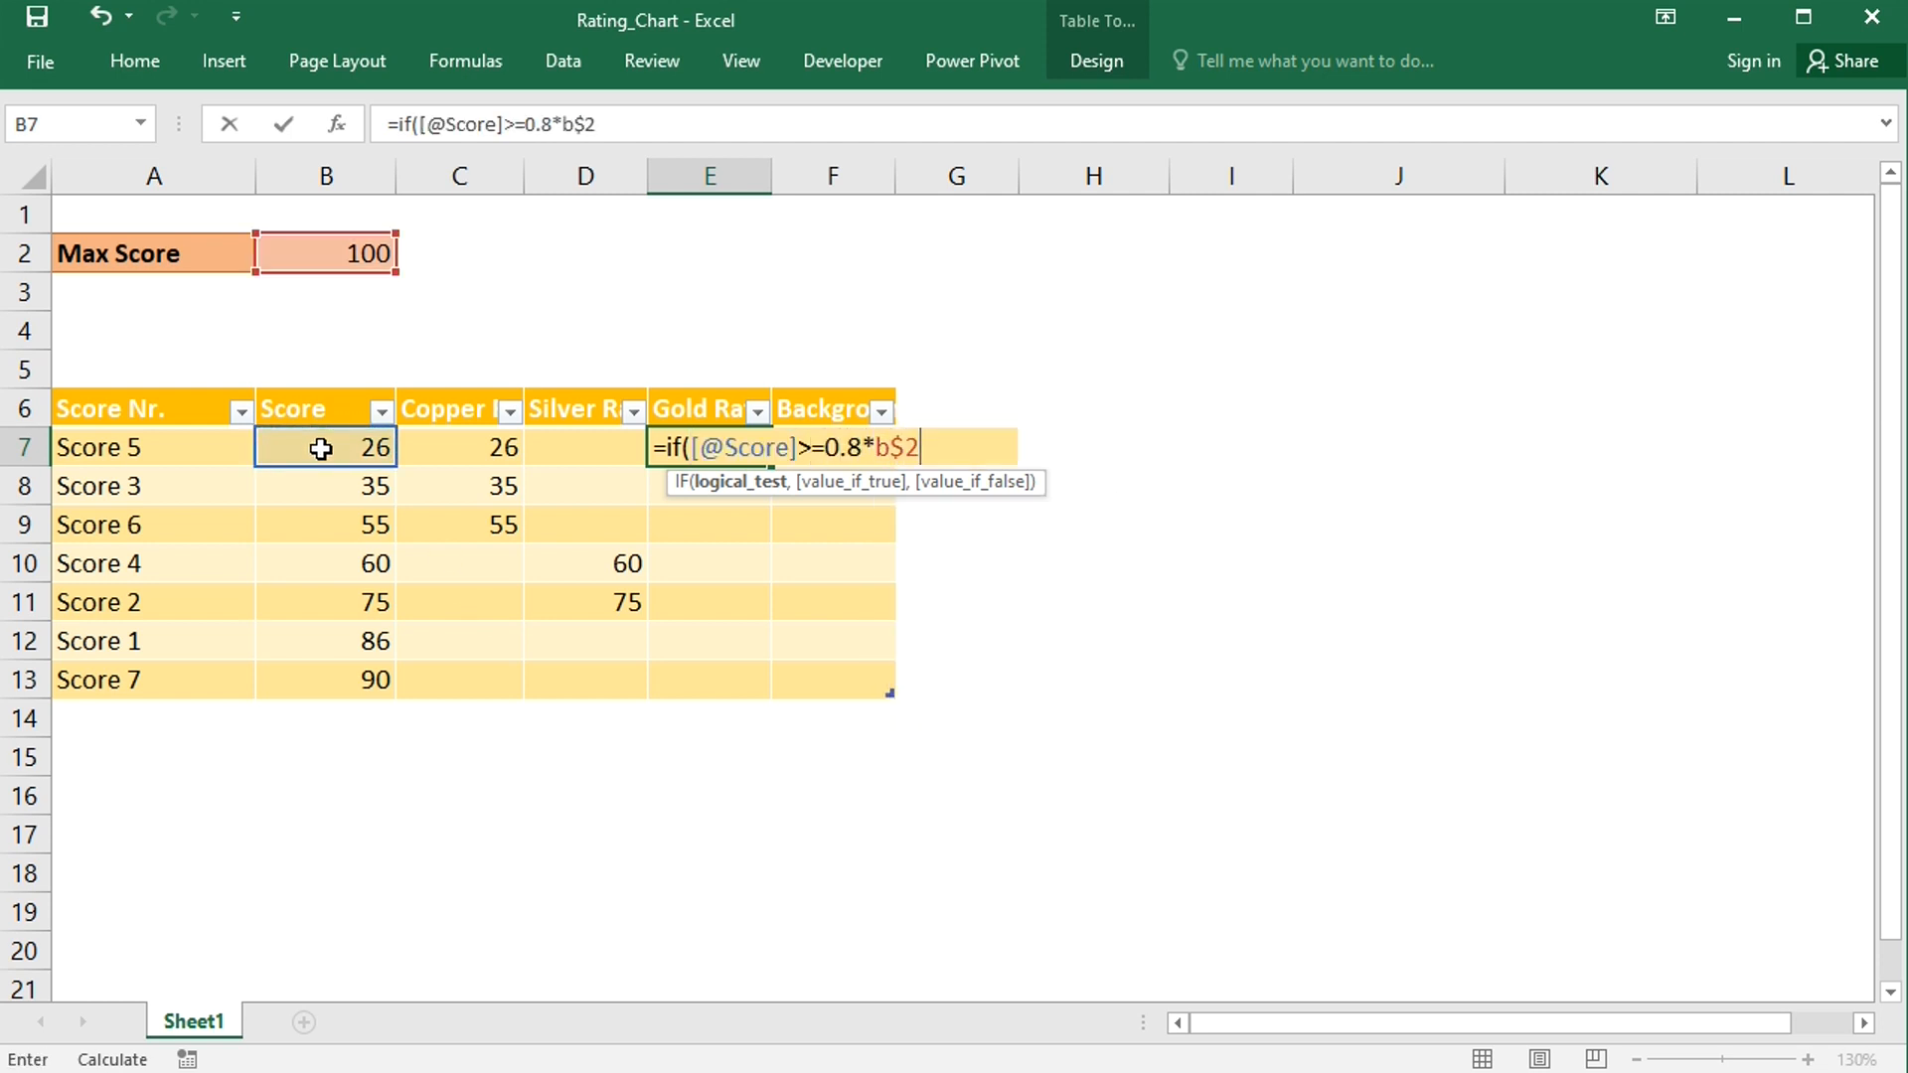
pyautogui.write(',')
pyautogui.click(320, 449)
pyautogui.write(',')
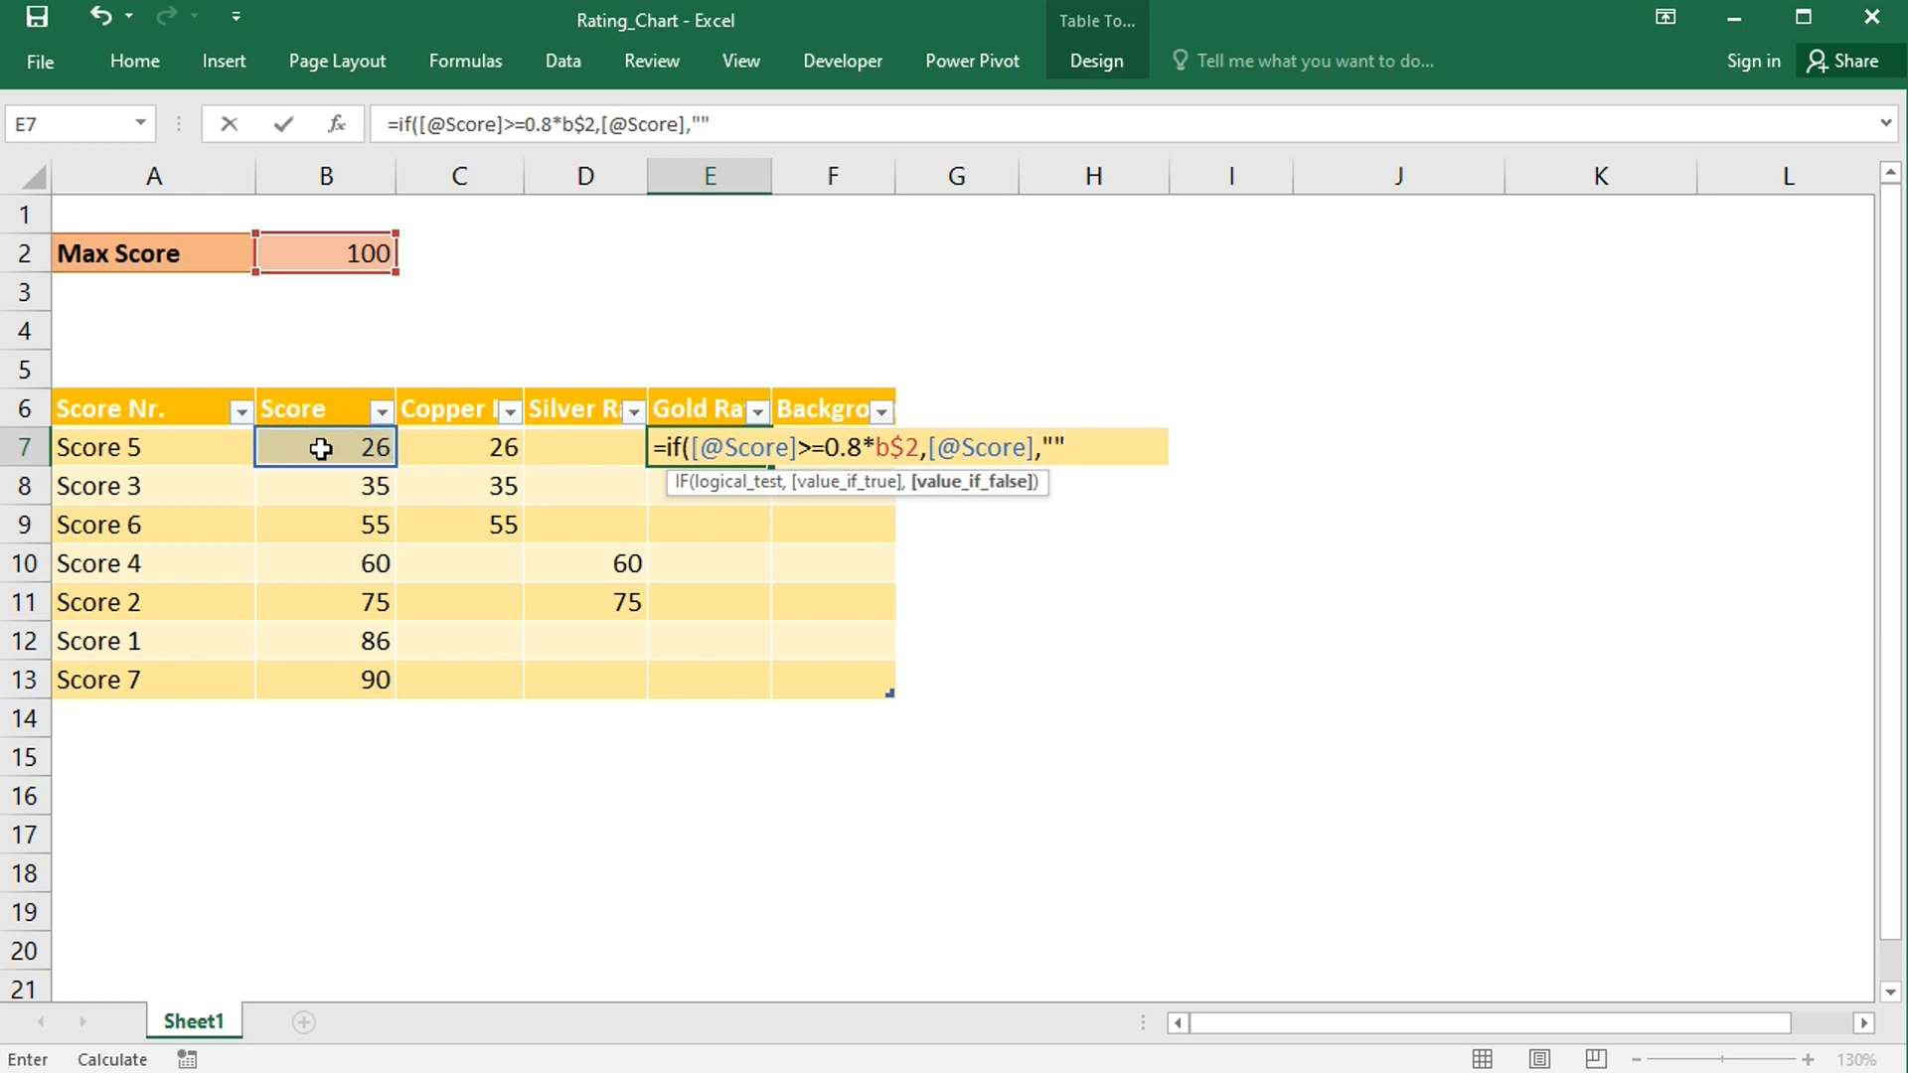
pyautogui.write('"")')
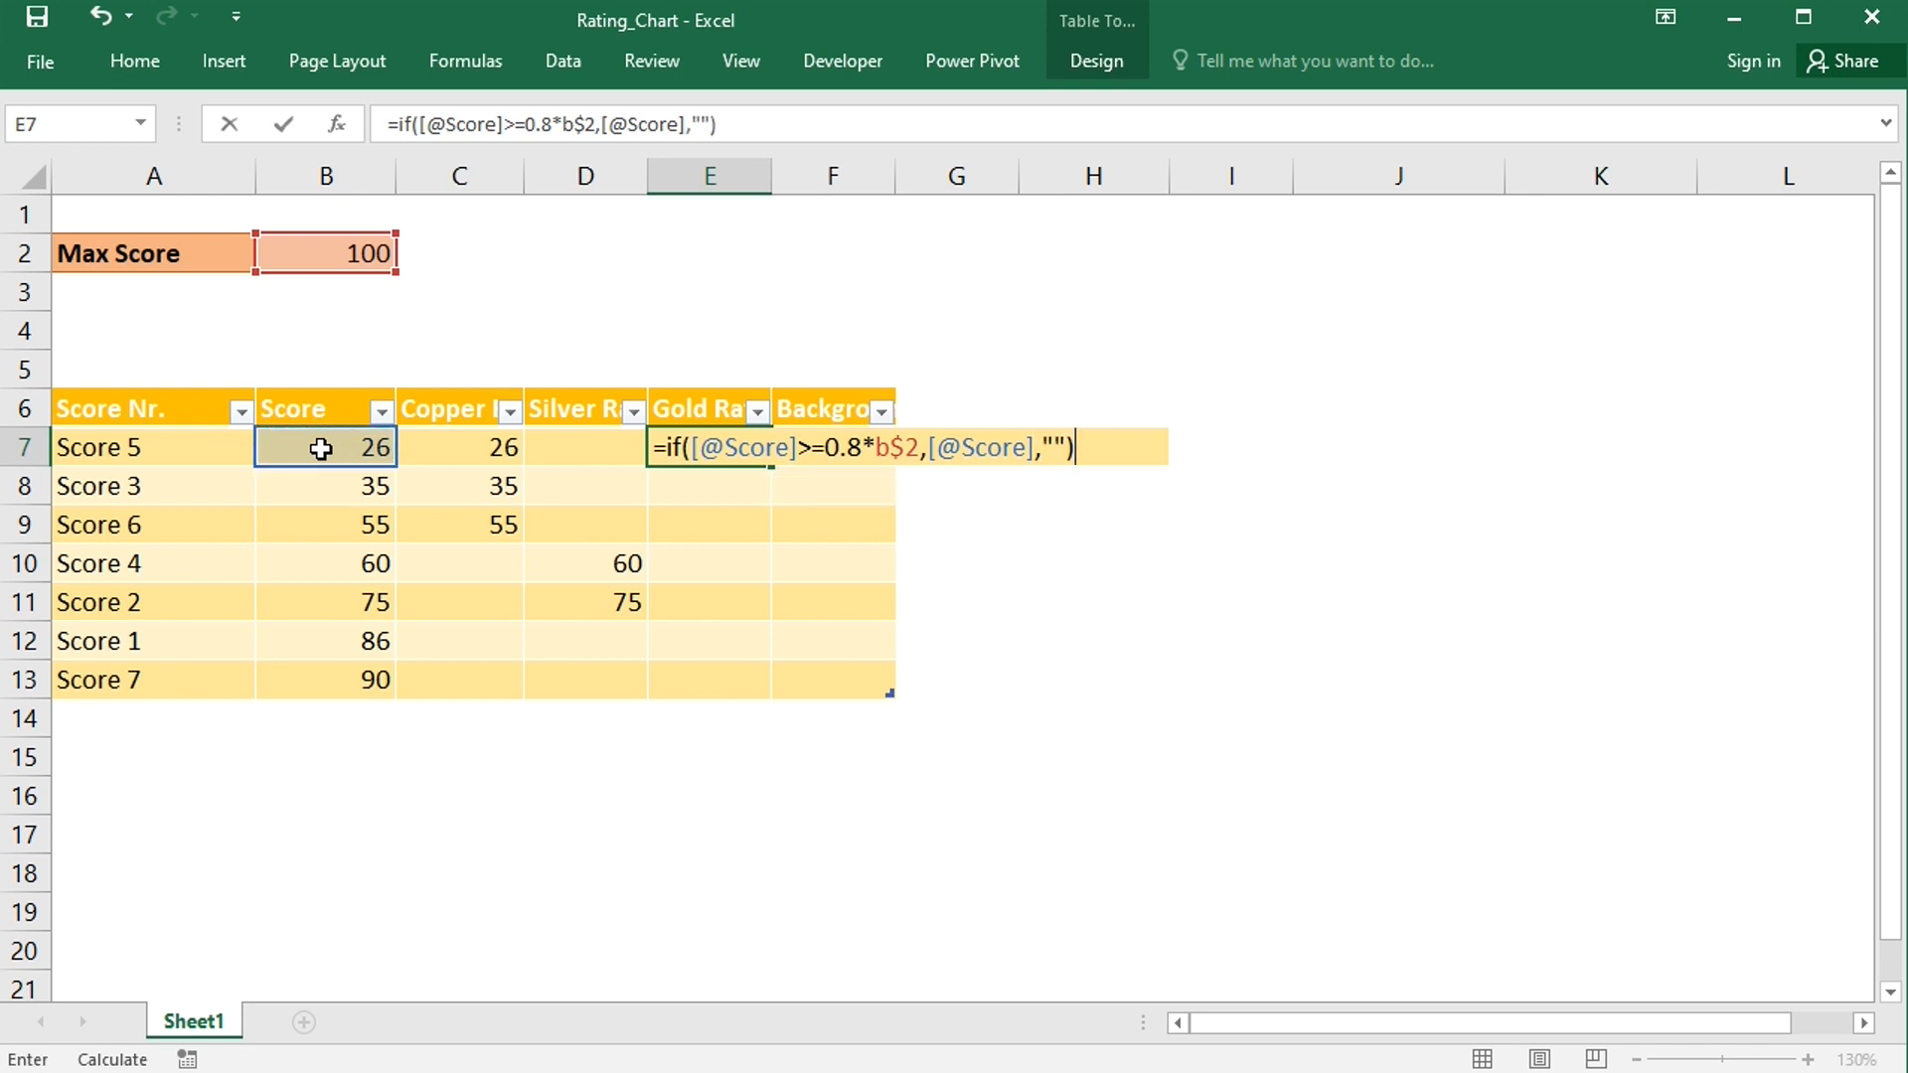
pyautogui.press('Return')
# - Enter =B$2 in the first Background cell so the column shows the maximum score
pyautogui.click(852, 450)
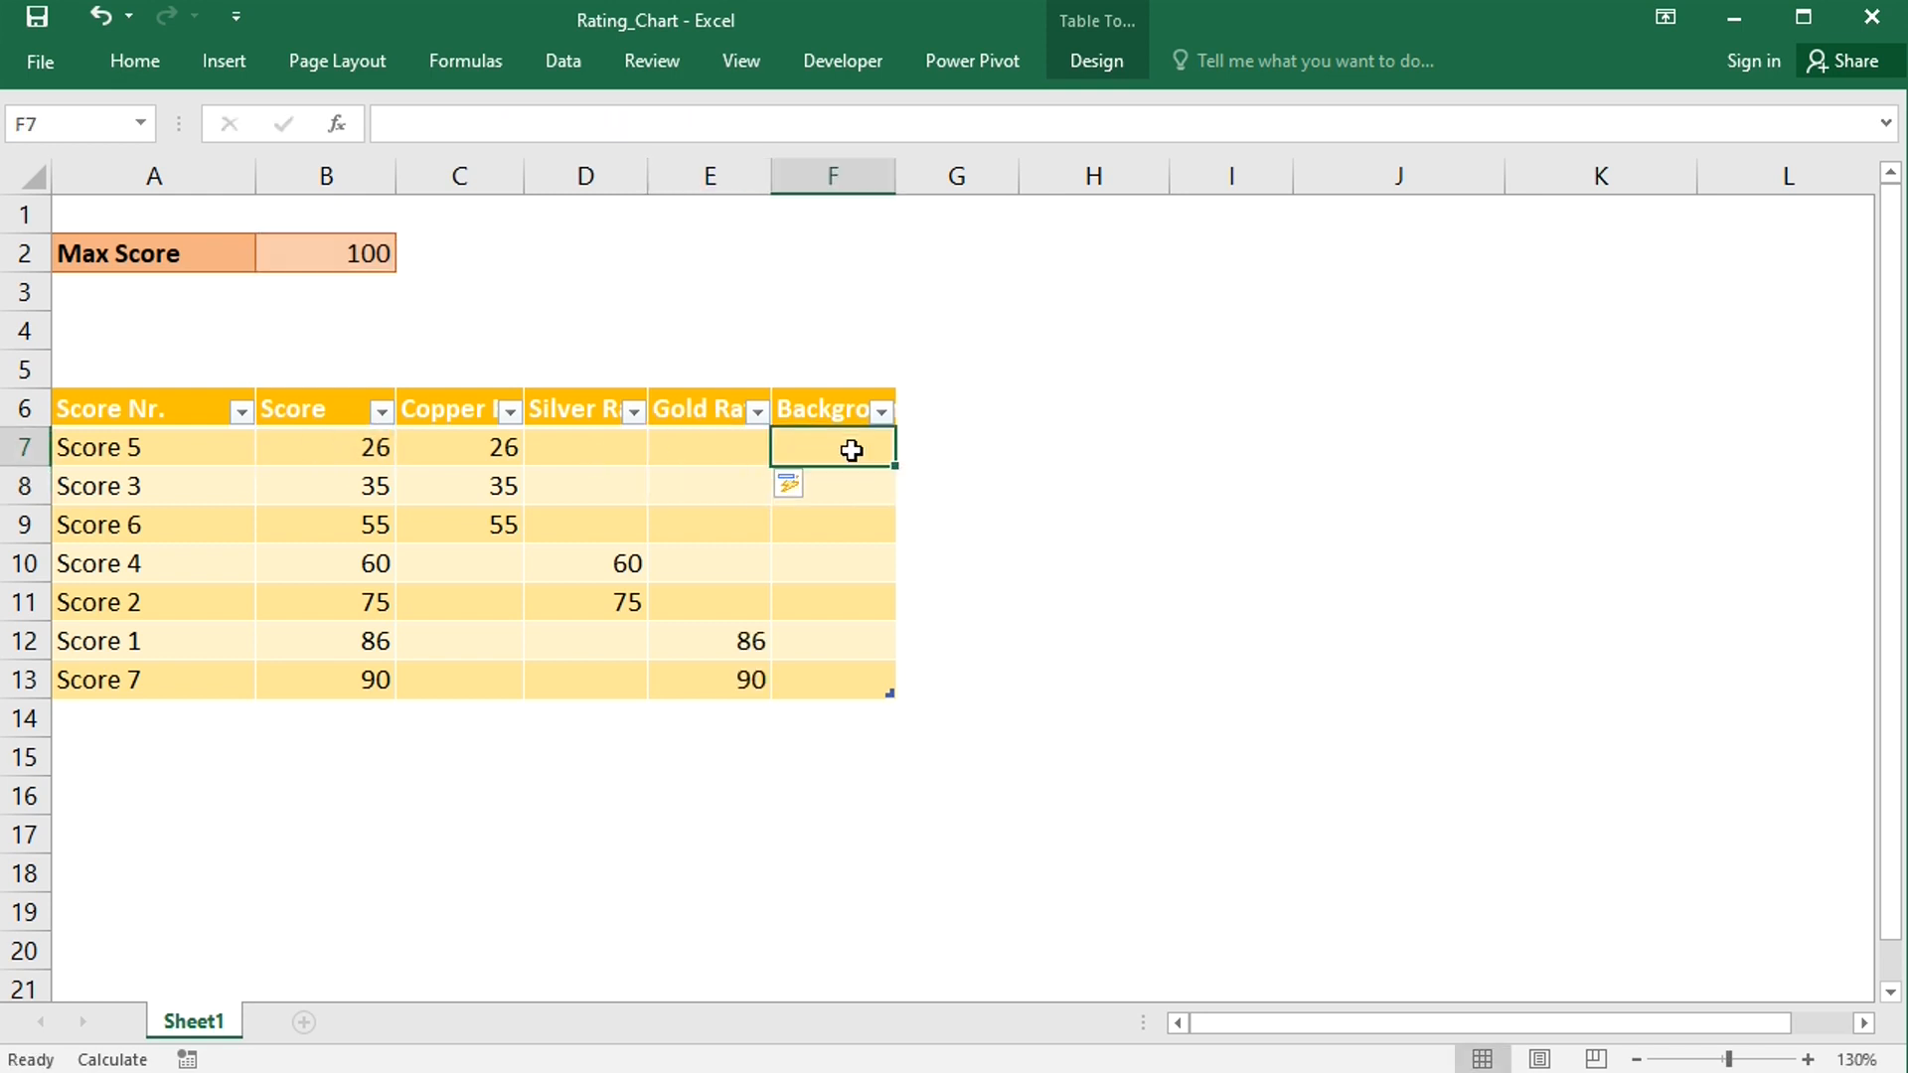
pyautogui.write('=b')
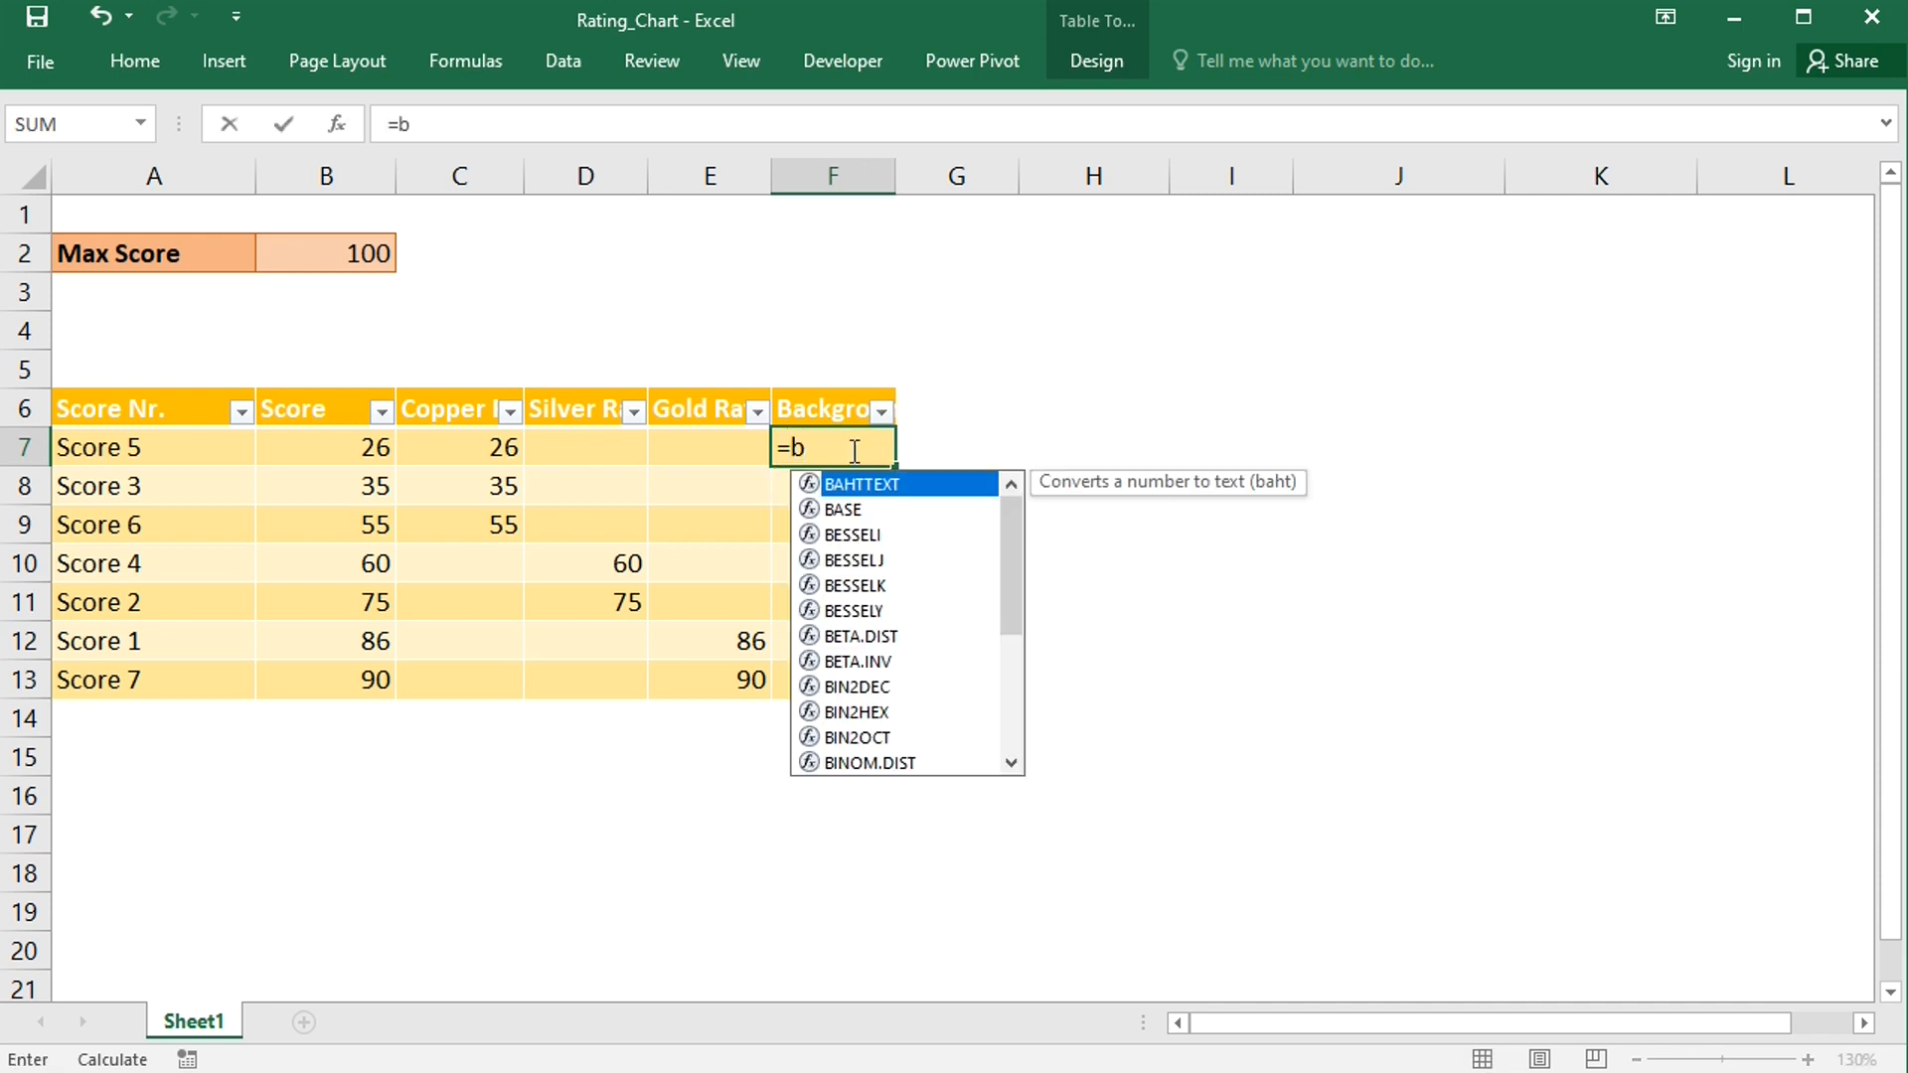
pyautogui.write('$2')
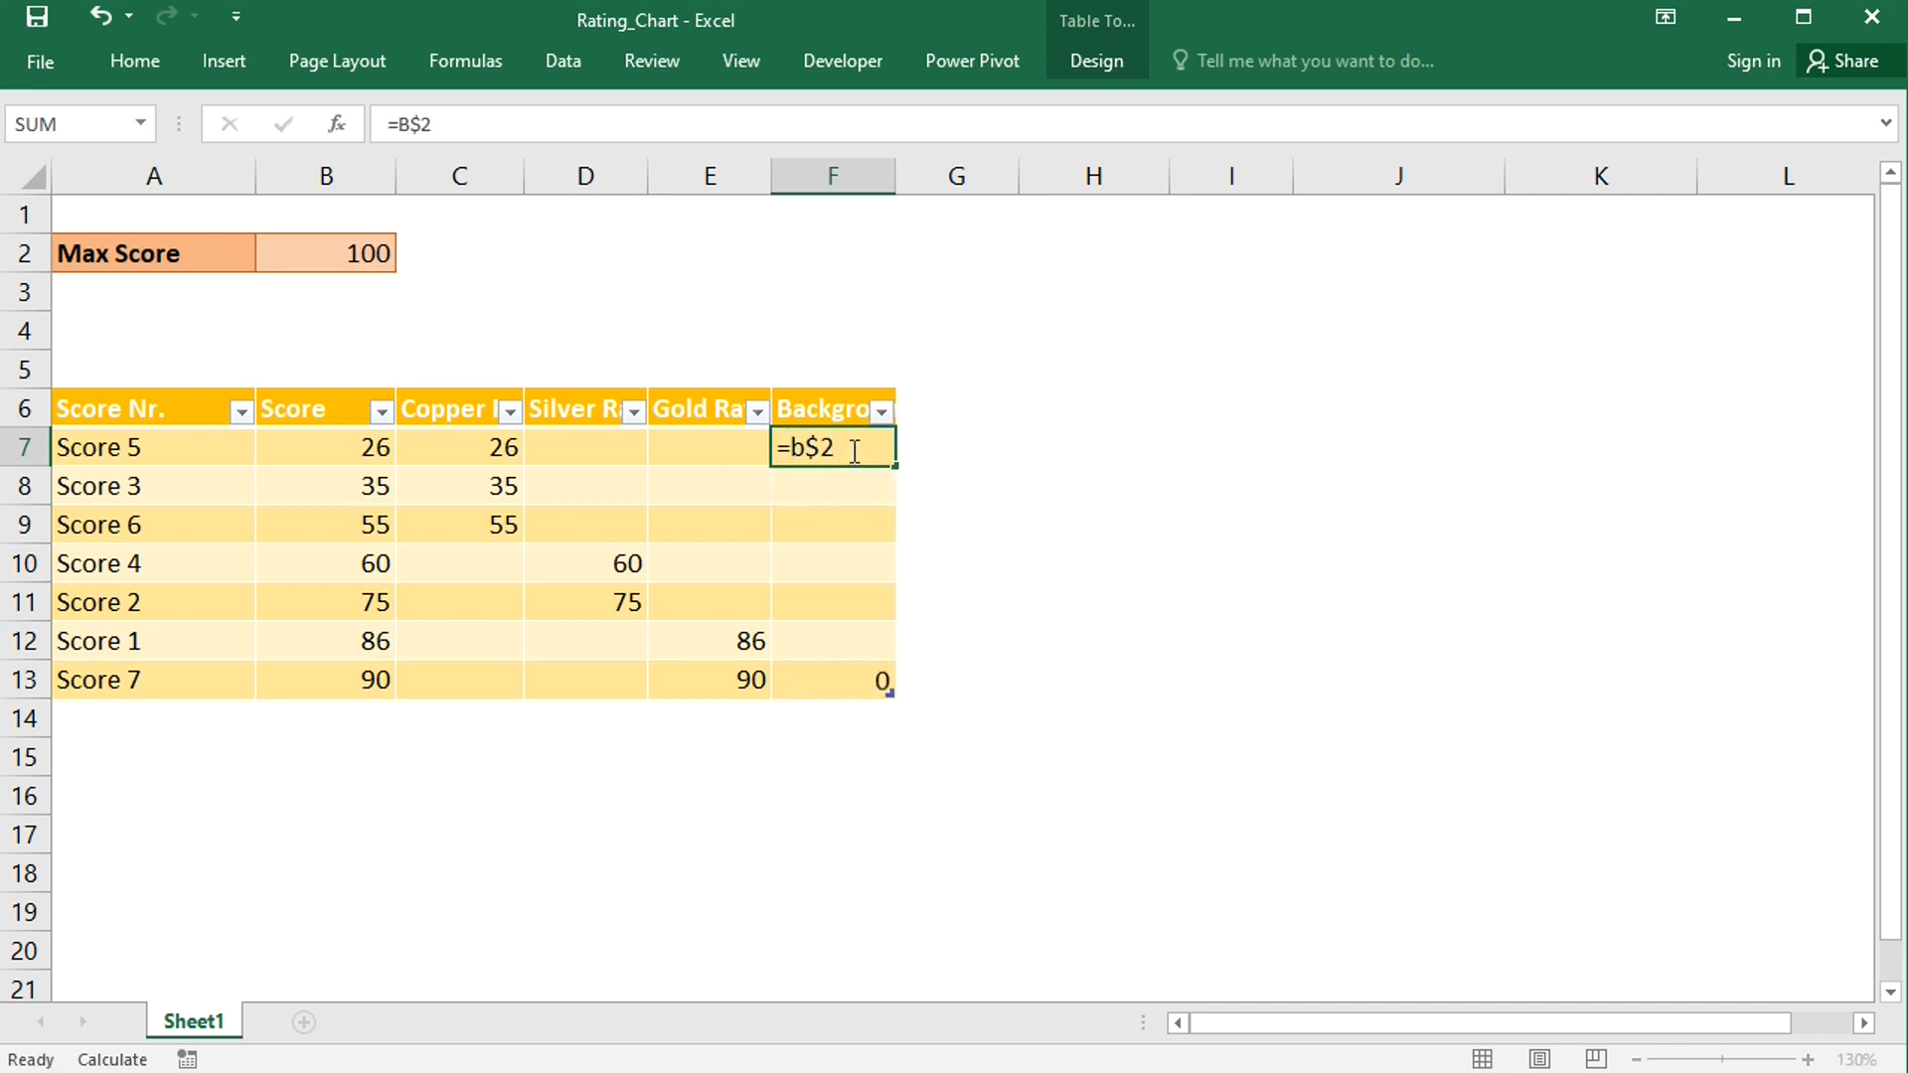
pyautogui.press('Return')
# - Insert an empty default chart from an empty cell and move it beside the table
pyautogui.click(1121, 841)
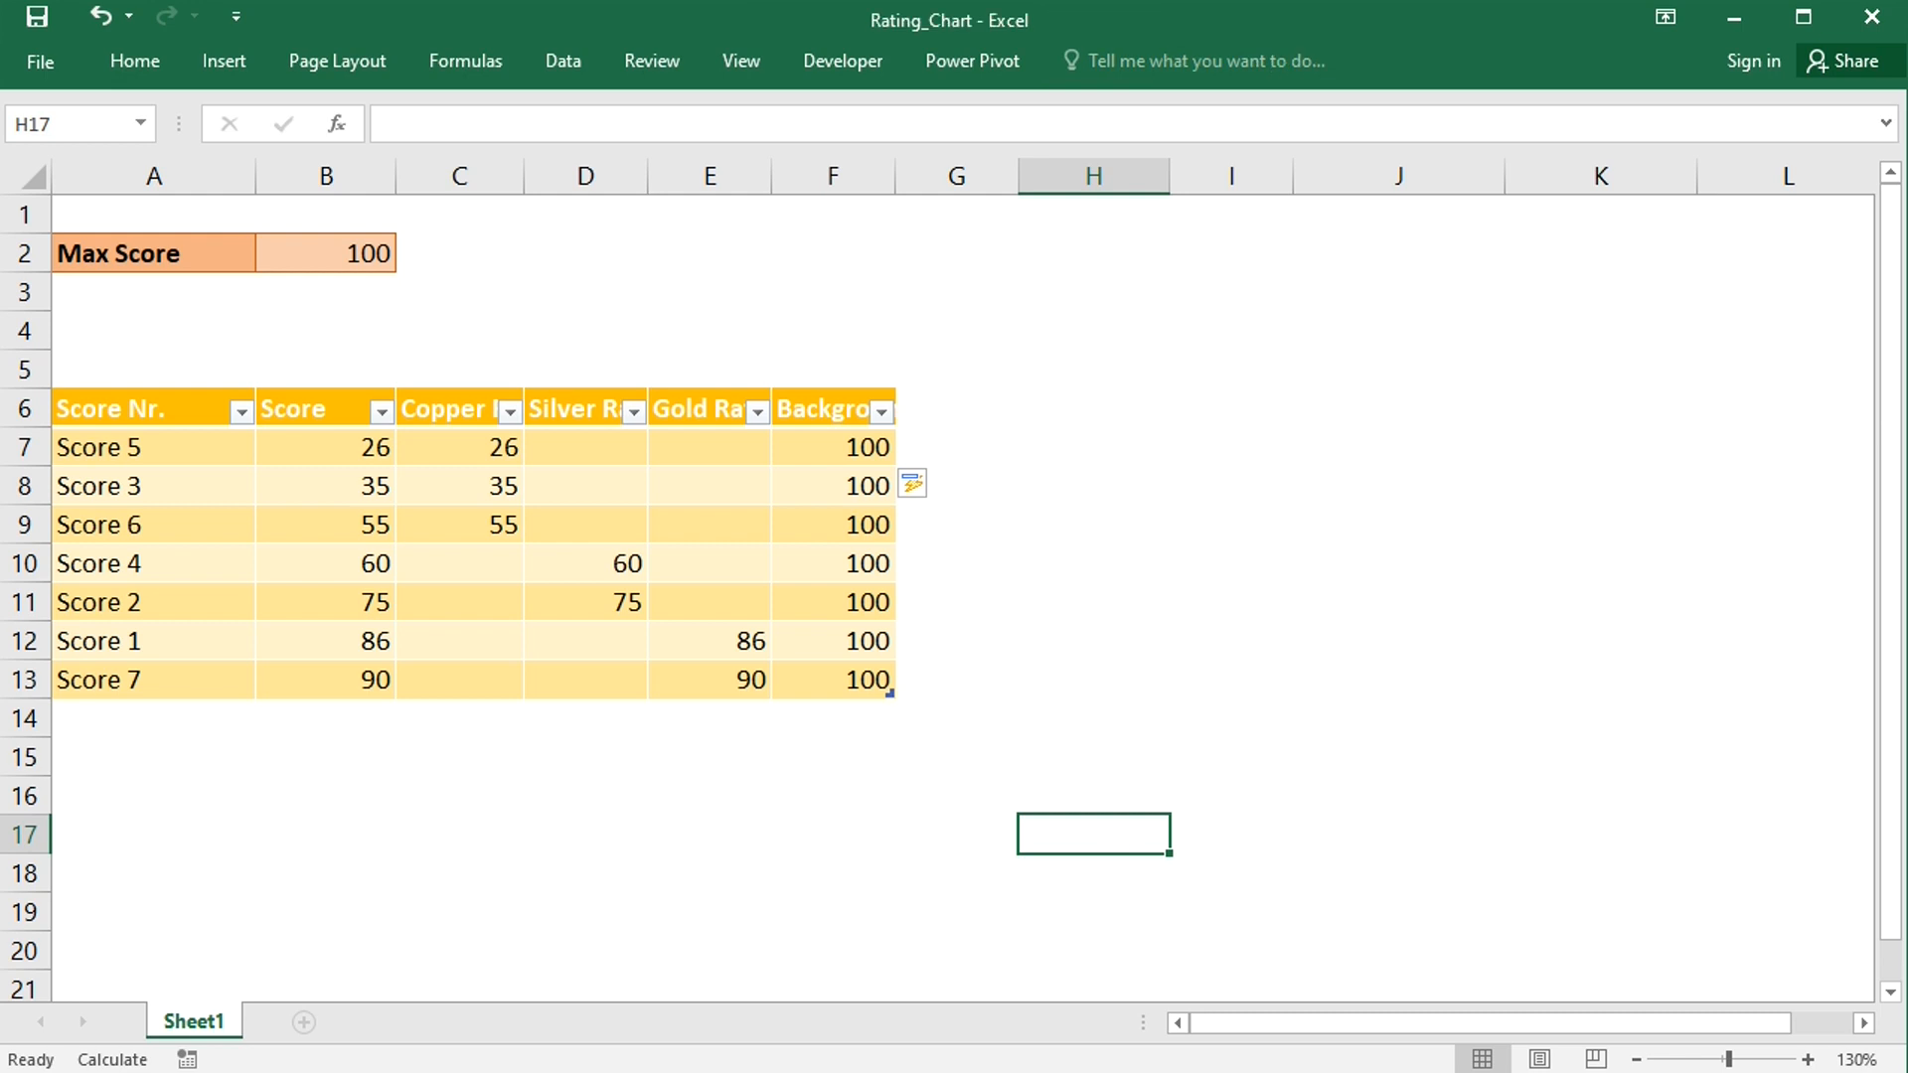
pyautogui.hotkey('alt', 'F1')
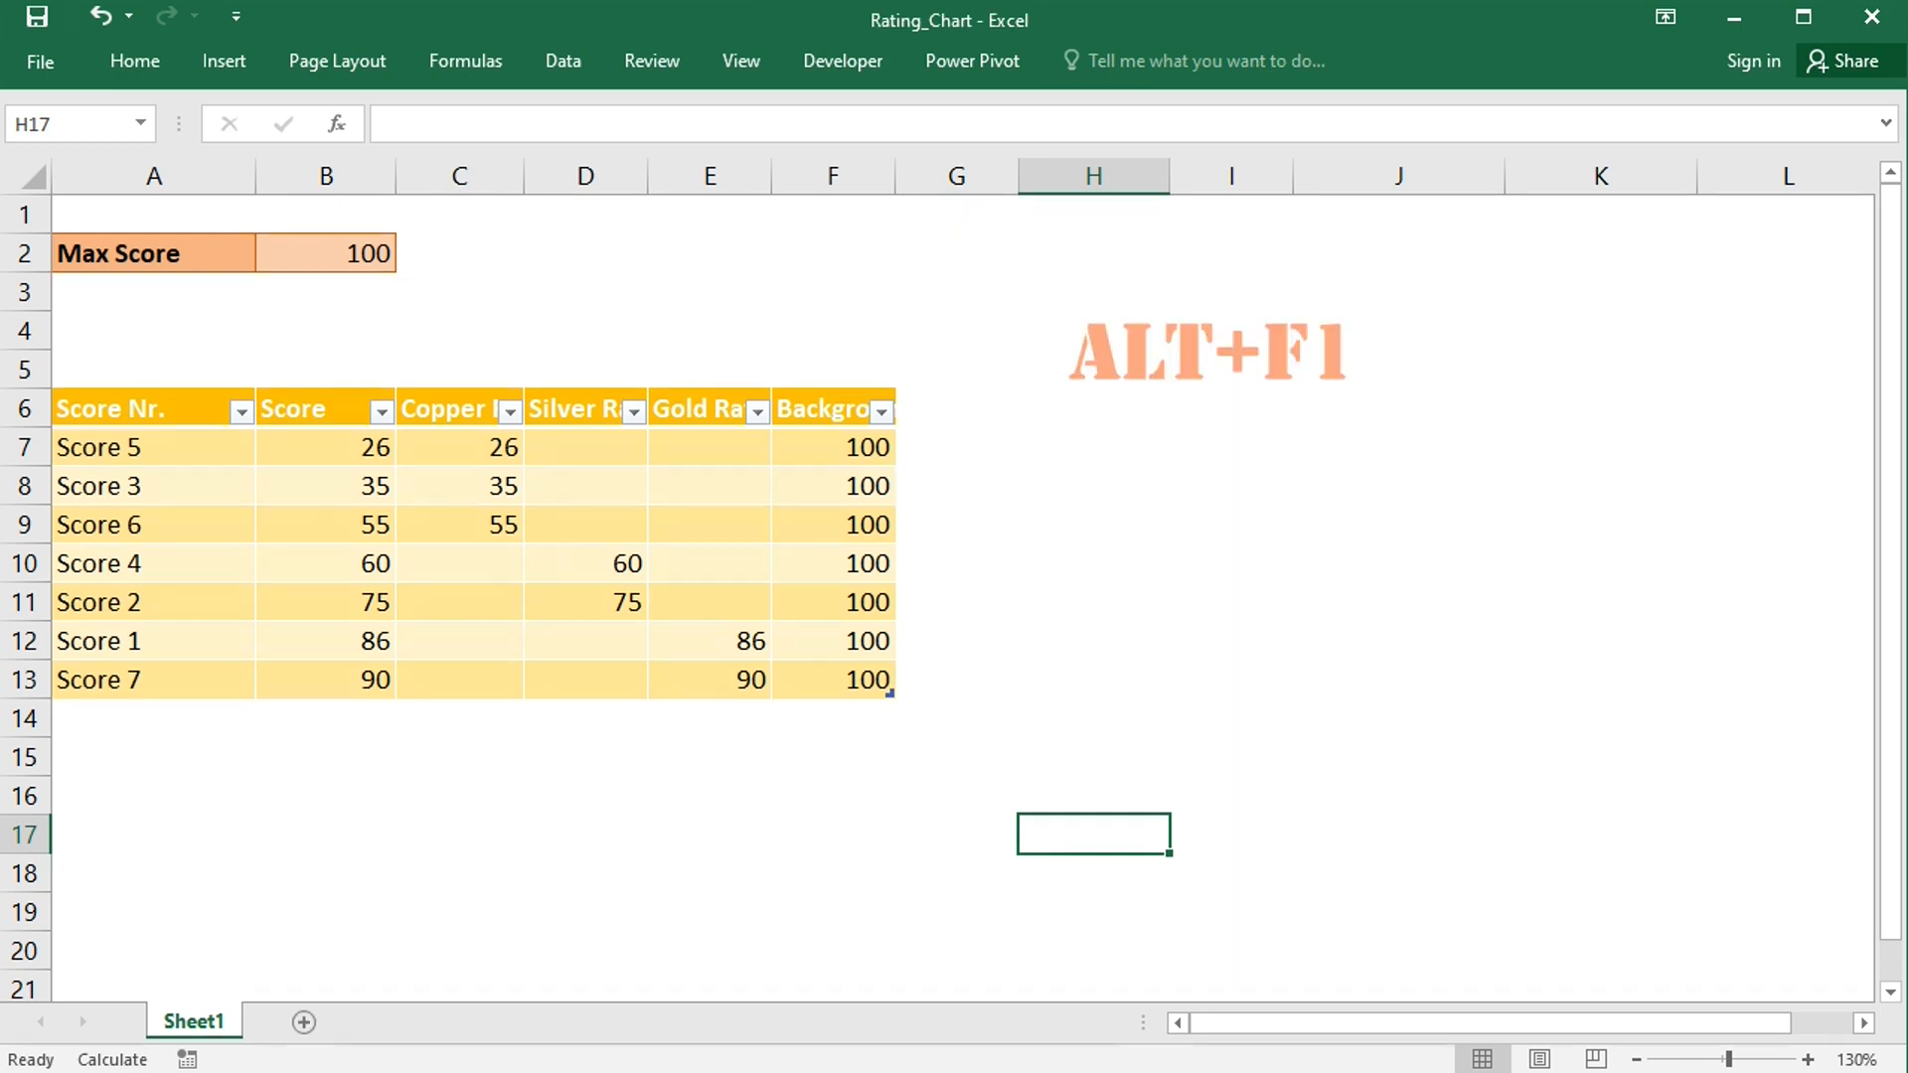
pyautogui.moveTo(1030, 753); pyautogui.dragTo(1417, 646)
# - Add a chart series named from the Background header with values from the Background column, F7:F13
pyautogui.rightClick(1420, 652)
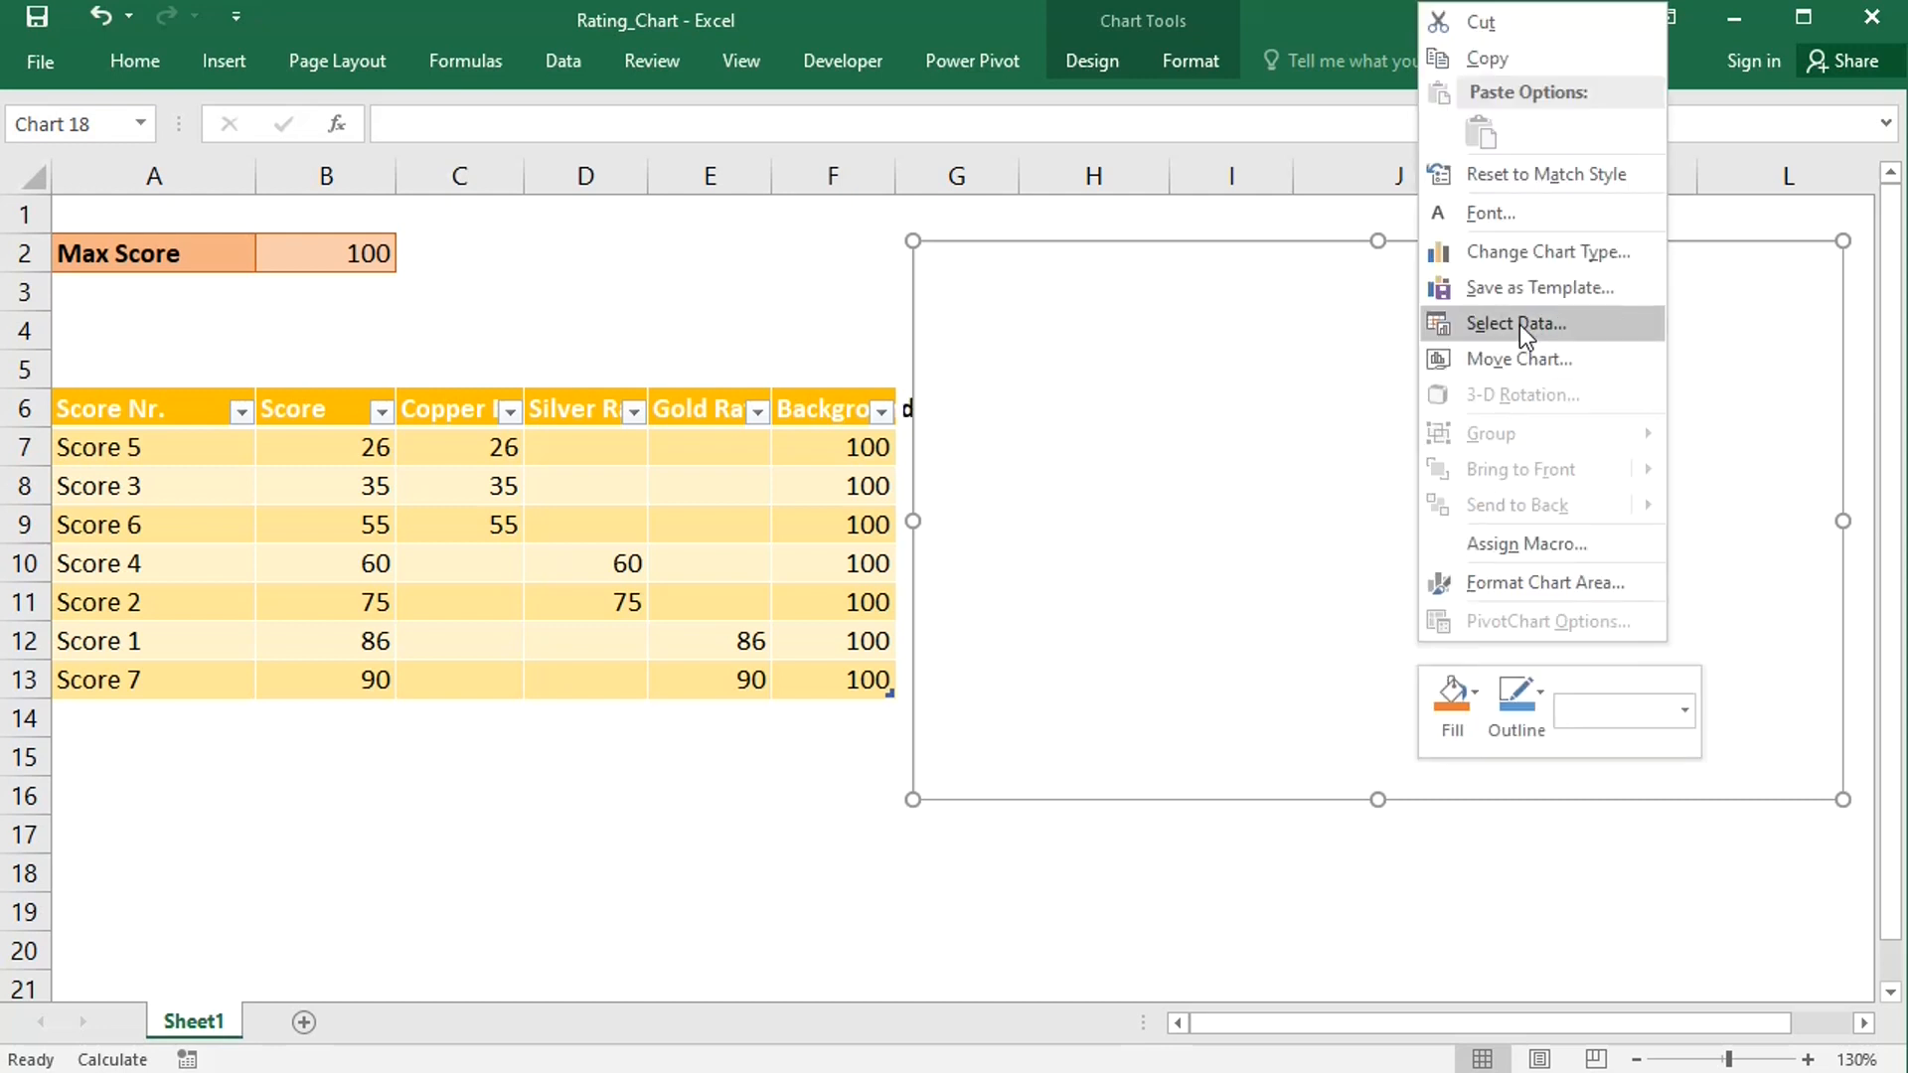
pyautogui.click(1519, 324)
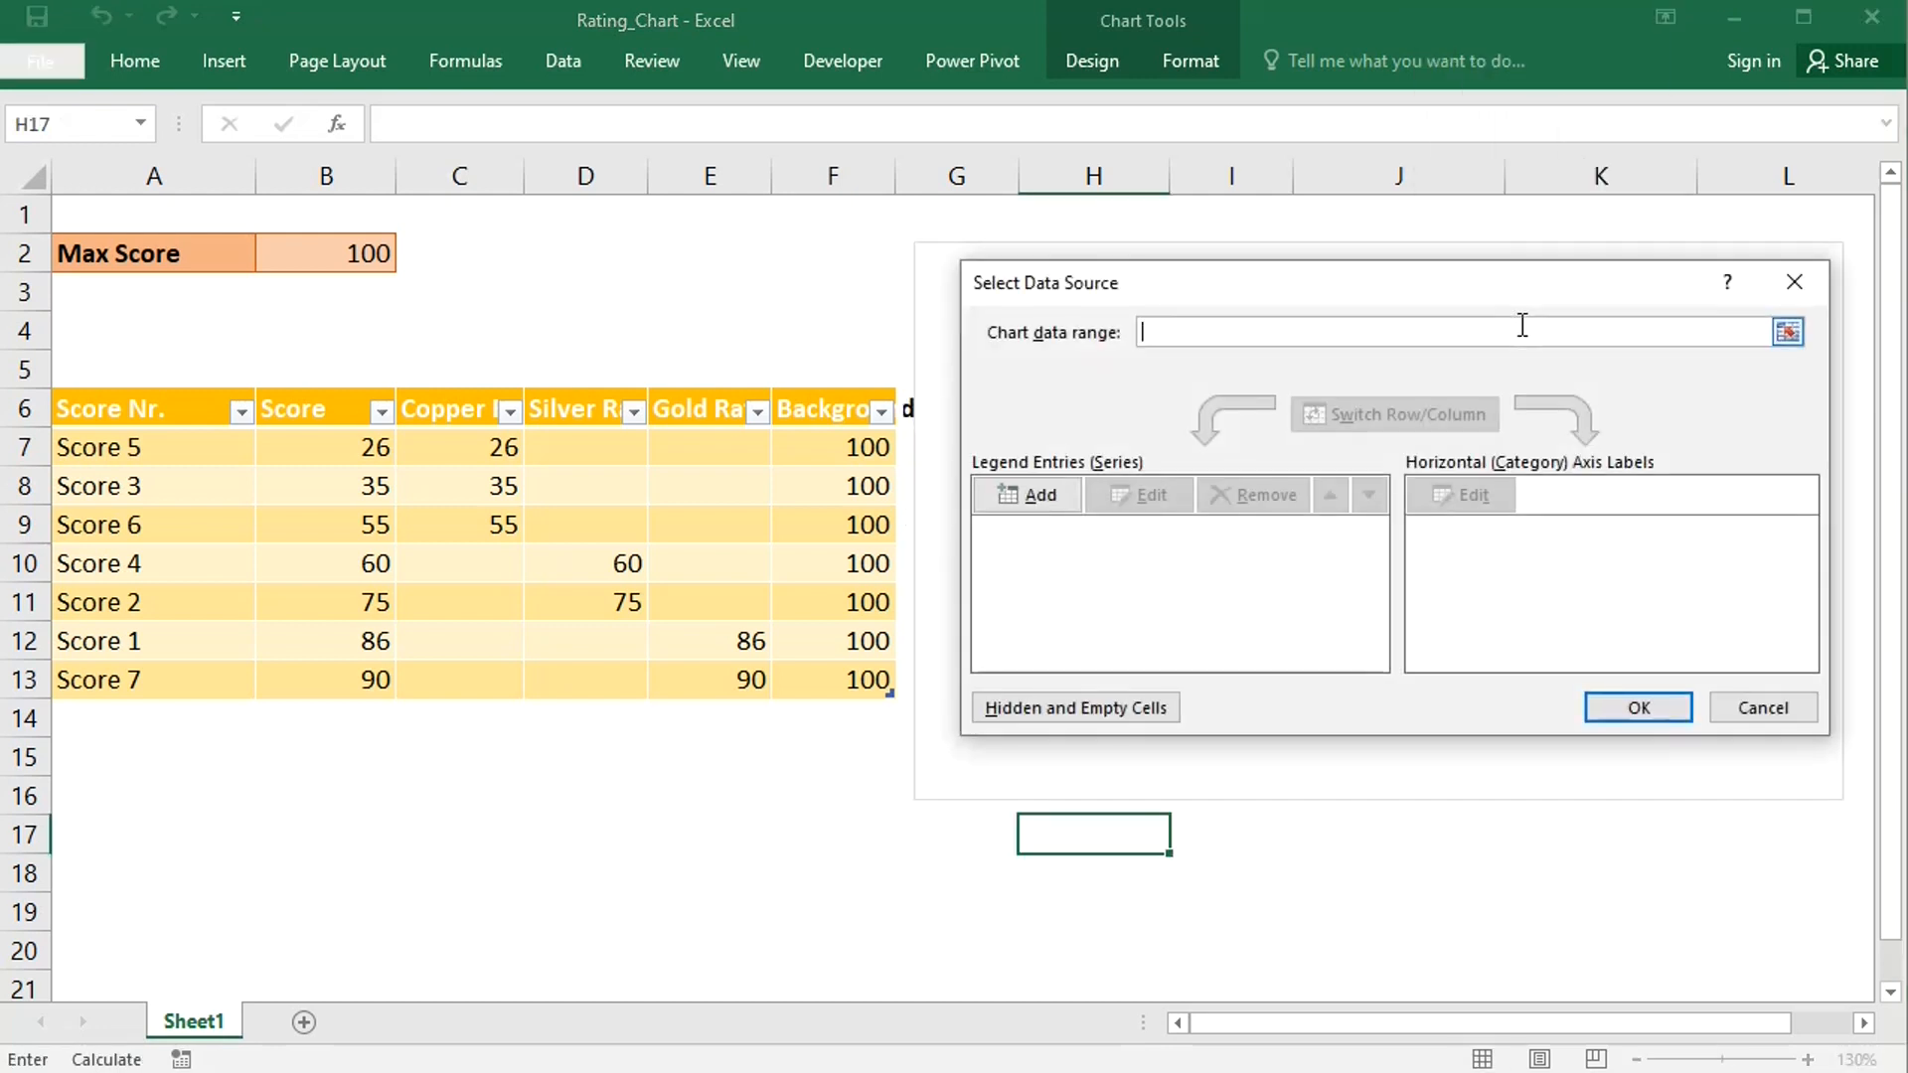
pyautogui.click(1042, 493)
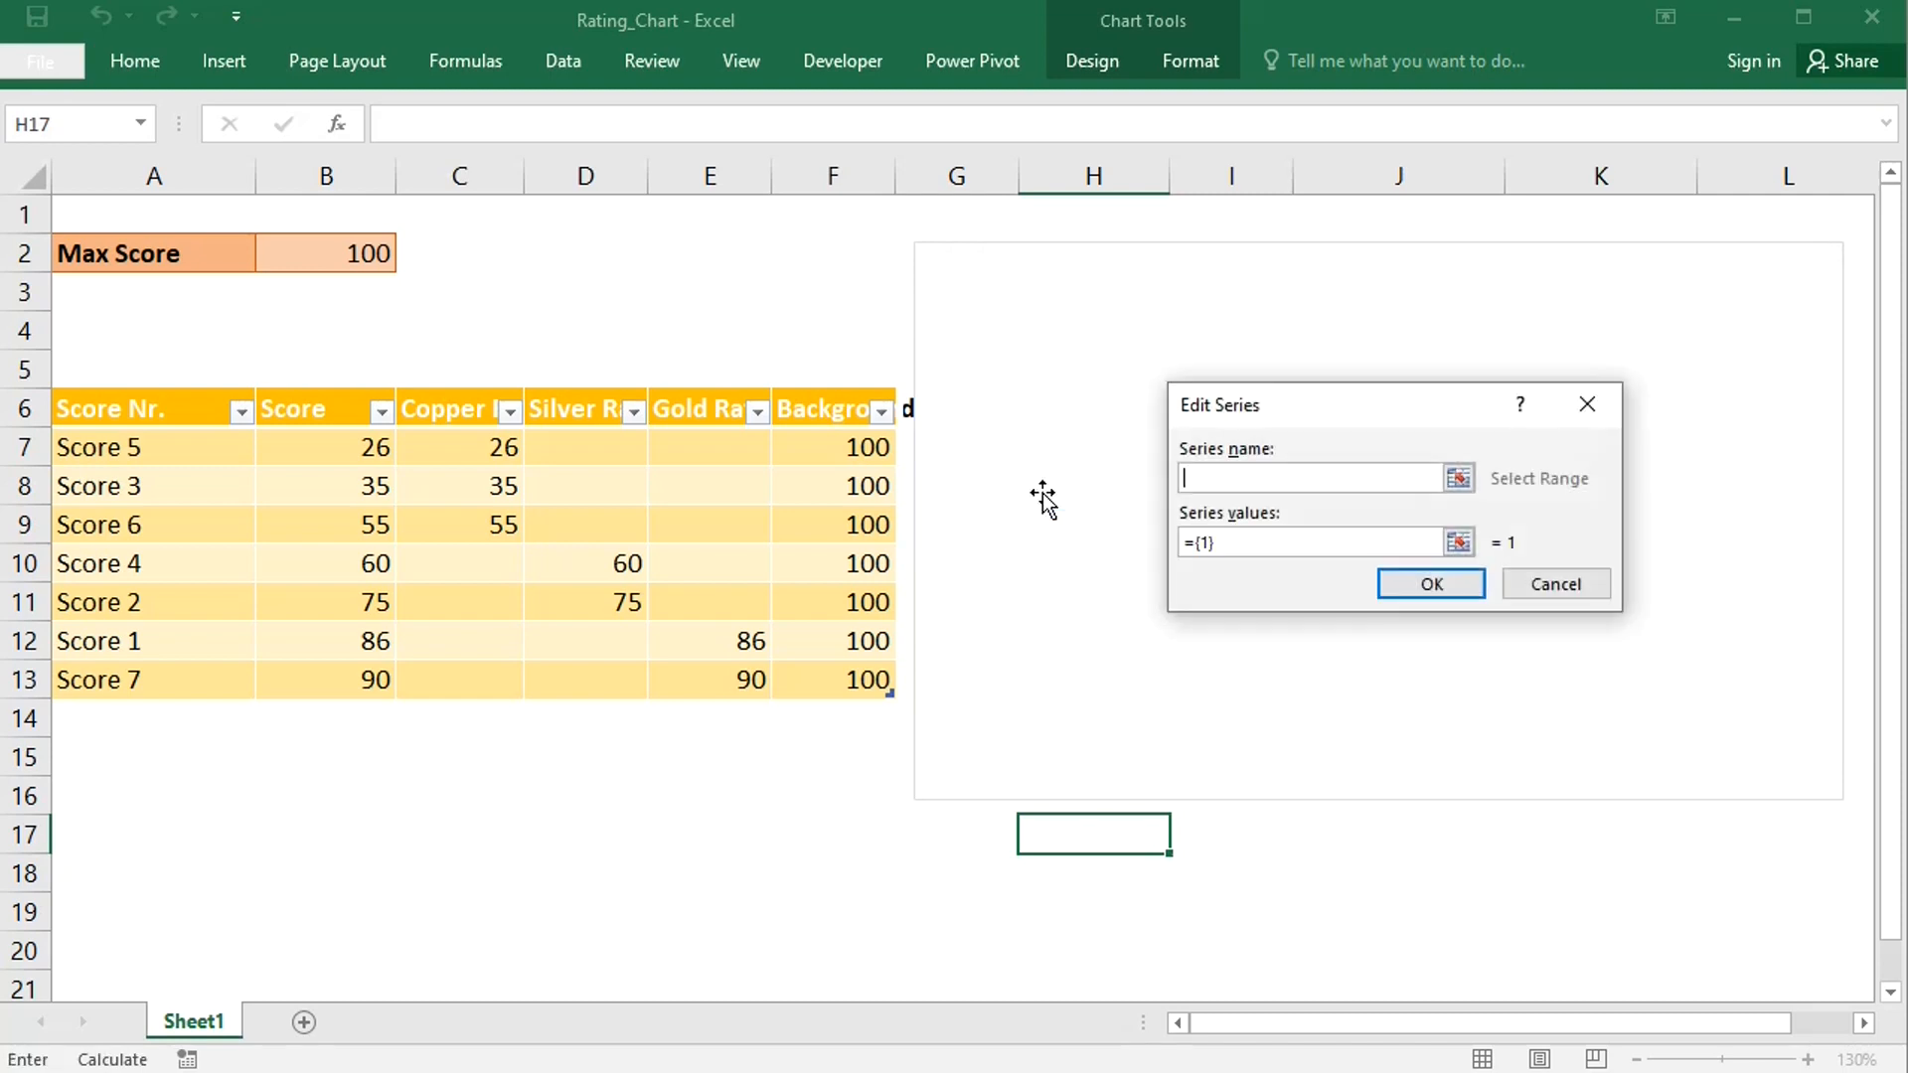
pyautogui.click(840, 410)
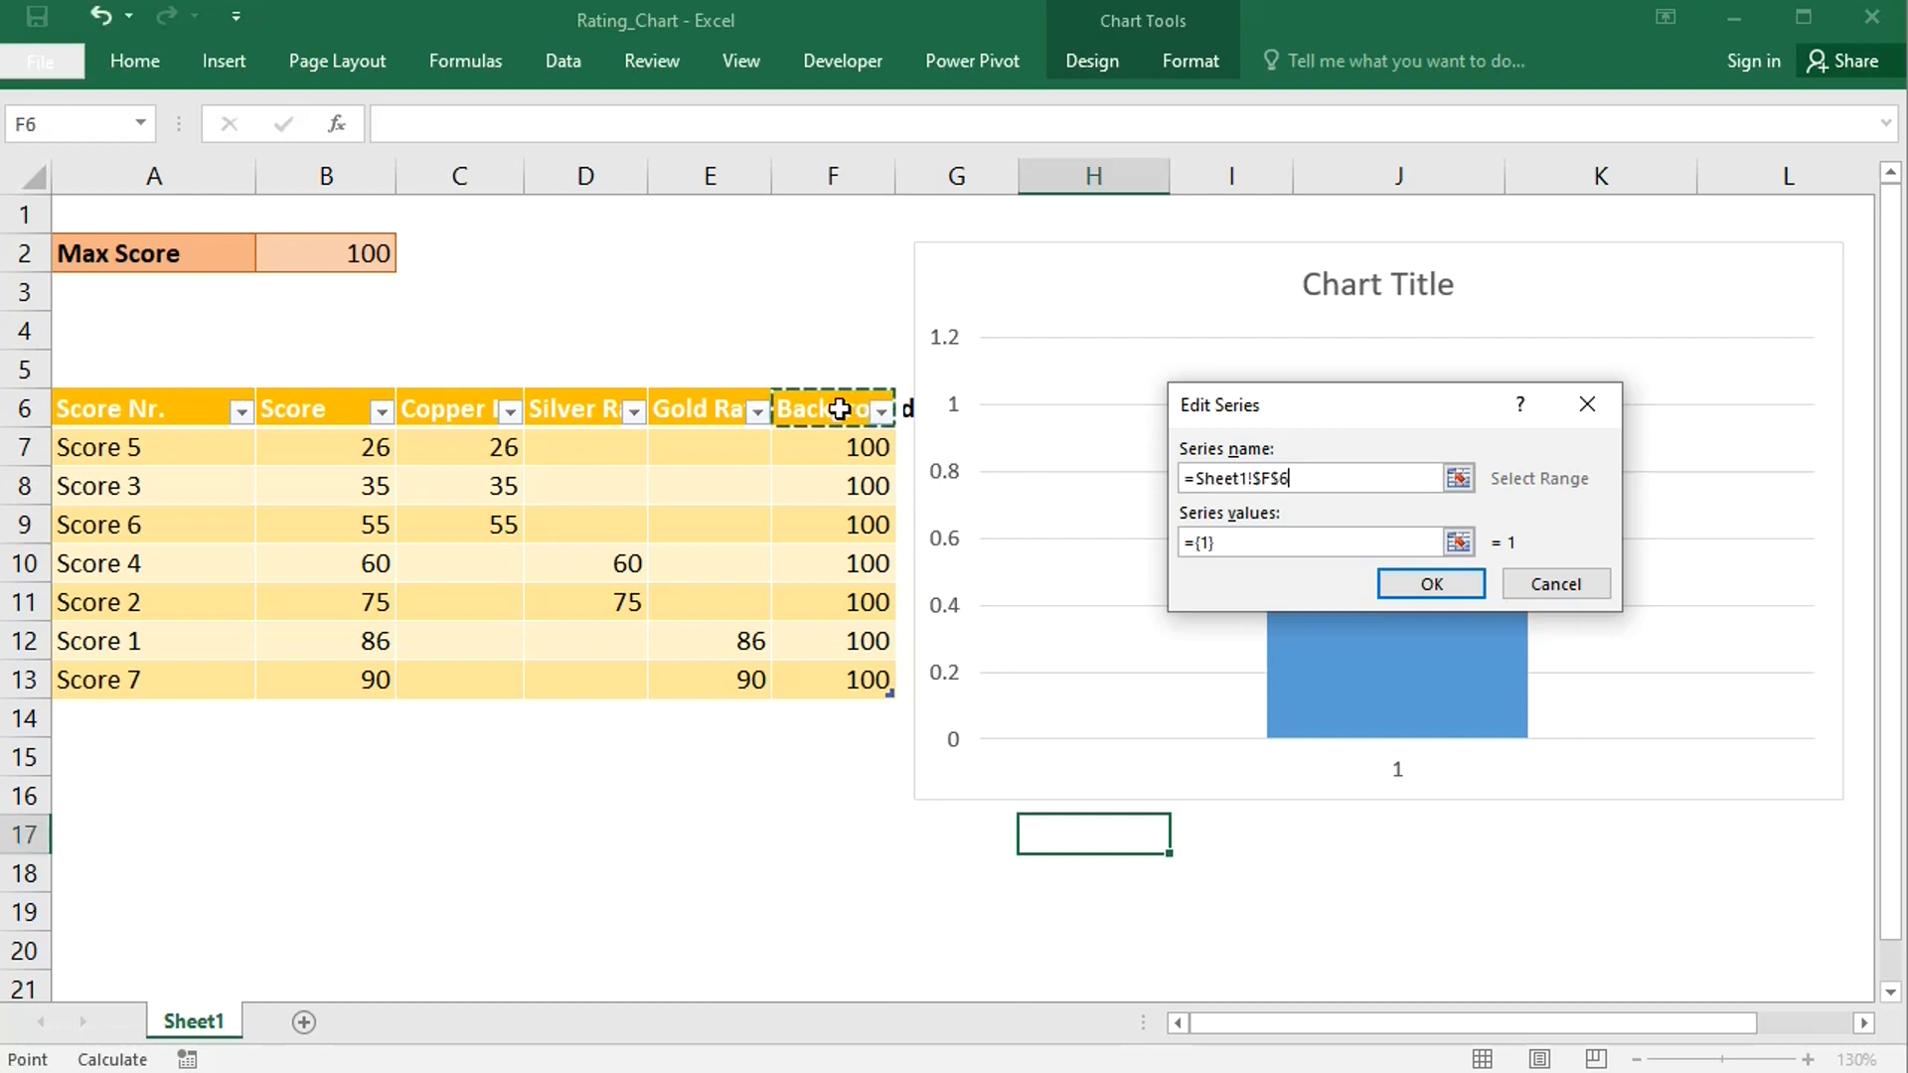
pyautogui.click(1243, 542)
pyautogui.press('BackSpace')
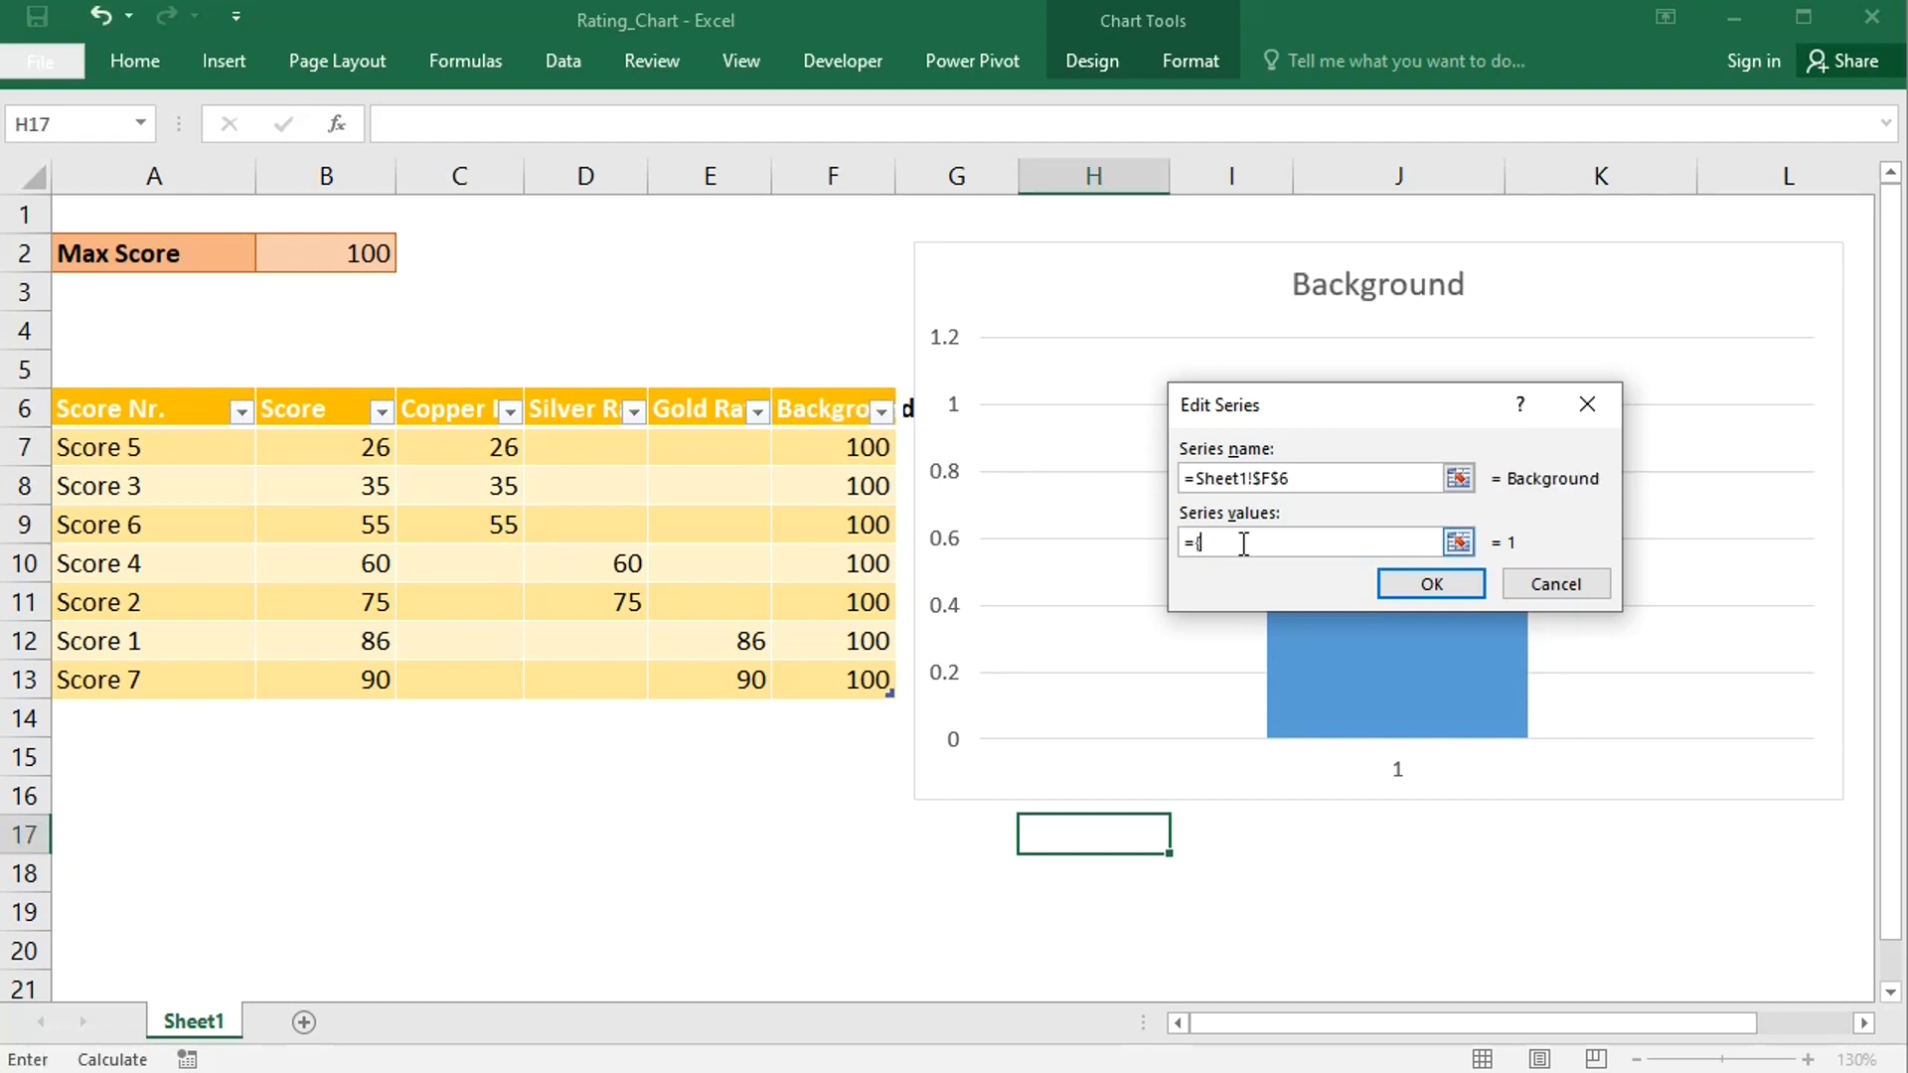
pyautogui.click(820, 452)
pyautogui.hotkey('ctrl', 'shift', 'Down')
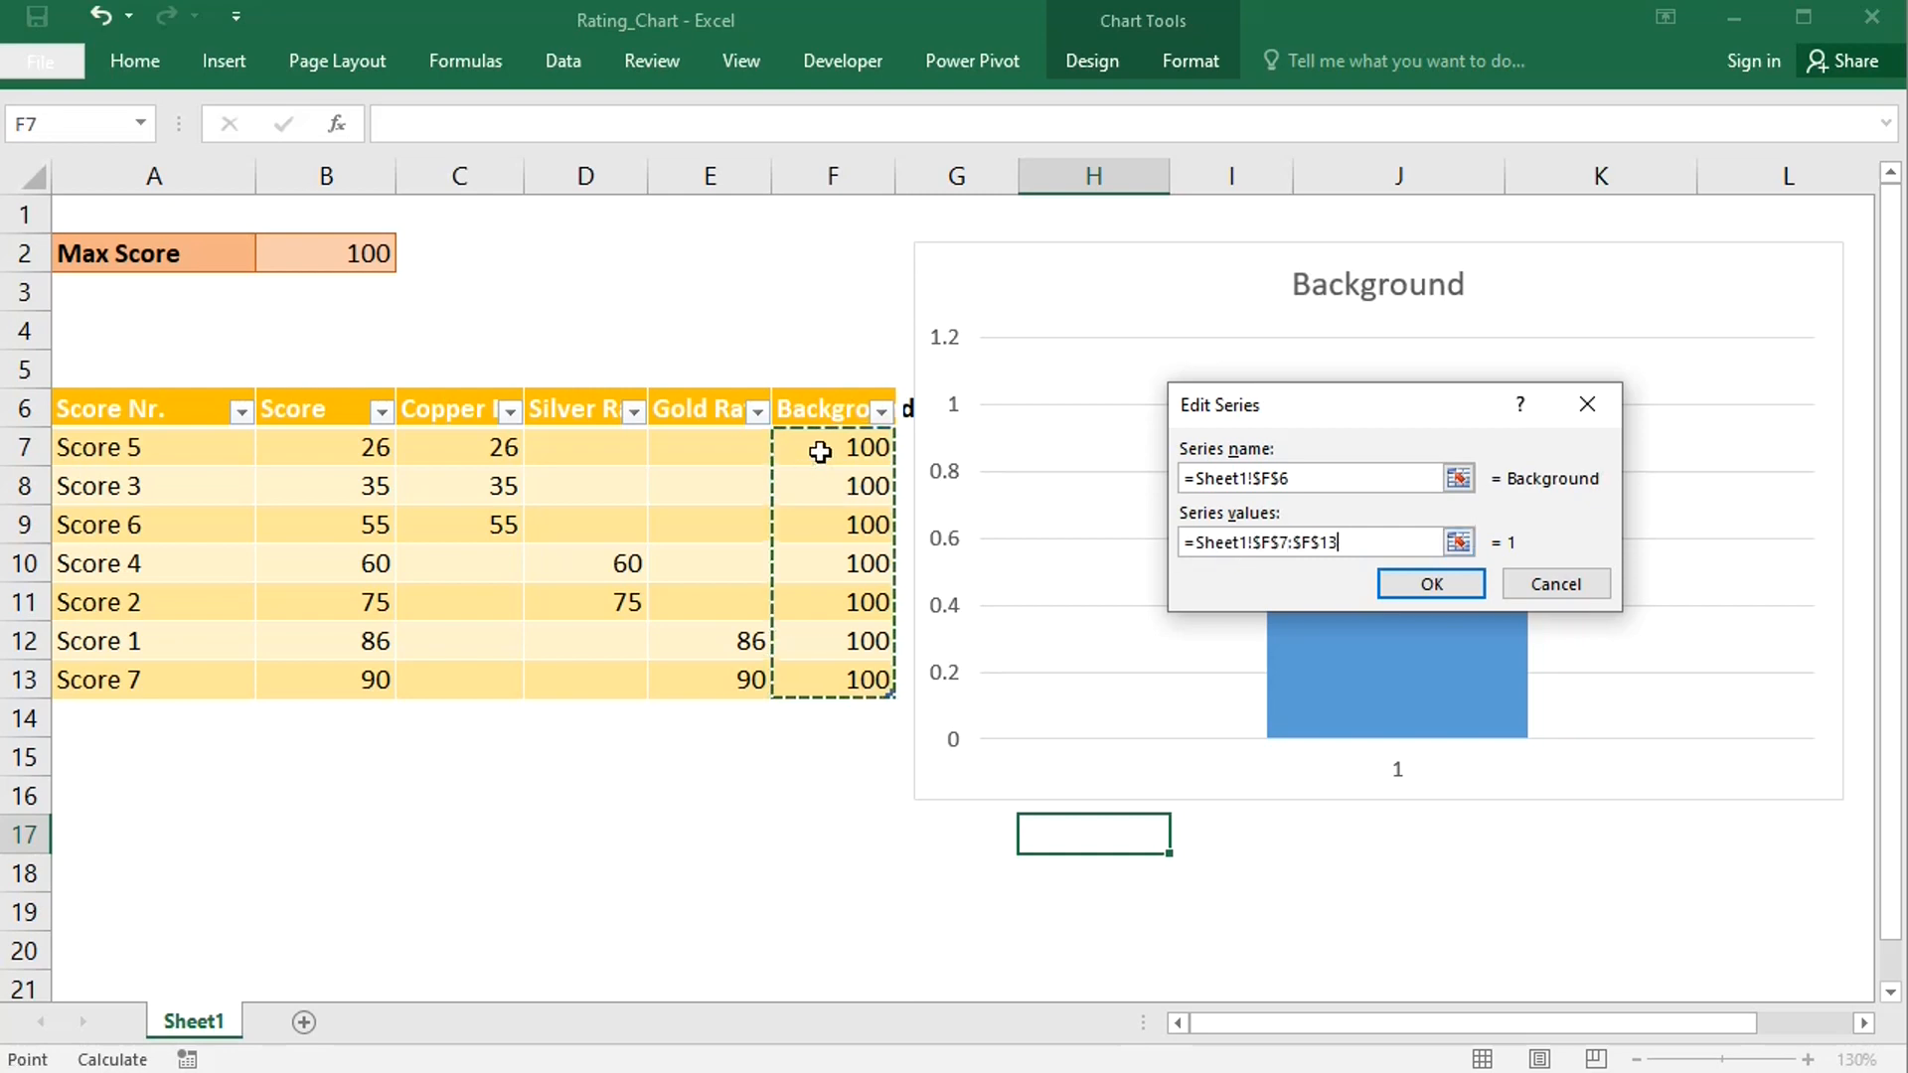
pyautogui.click(1456, 581)
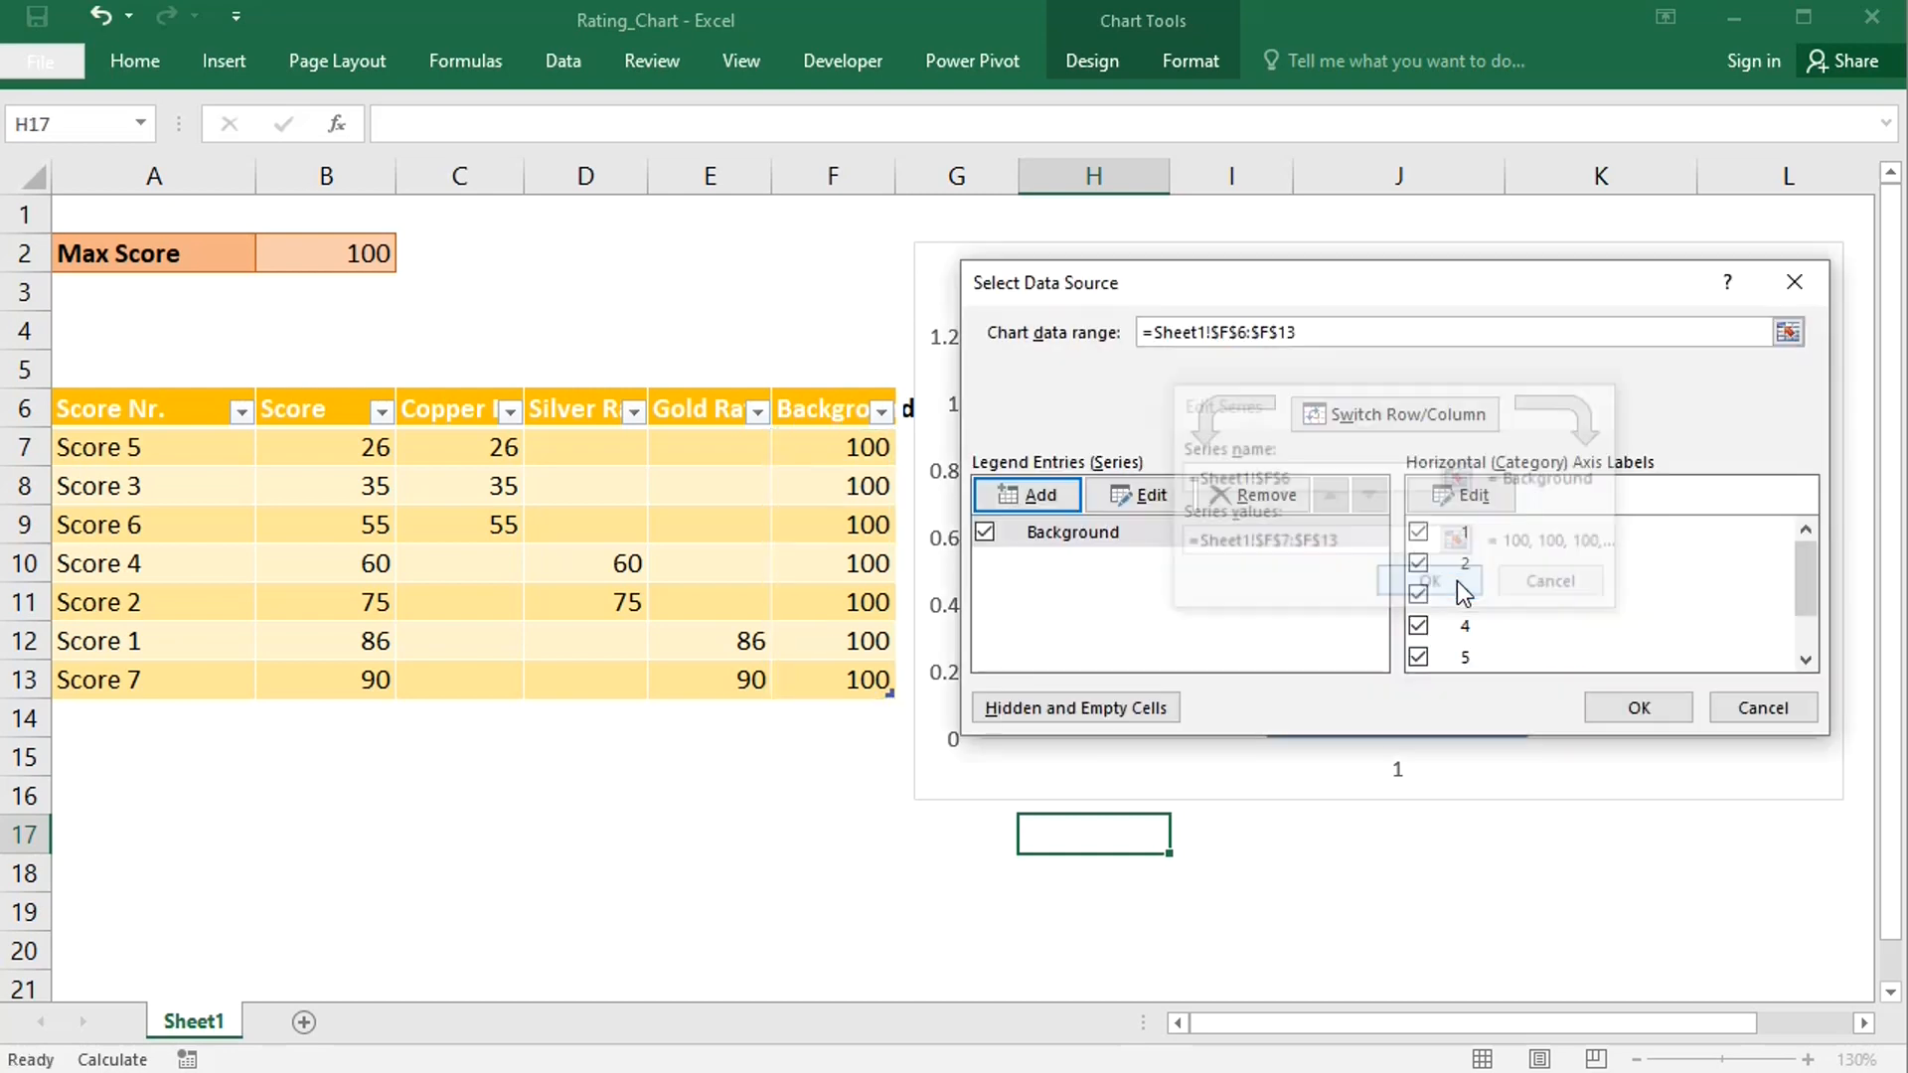
# - Set the horizontal axis labels to the Score Nr. names in A7:A13
pyautogui.click(1471, 497)
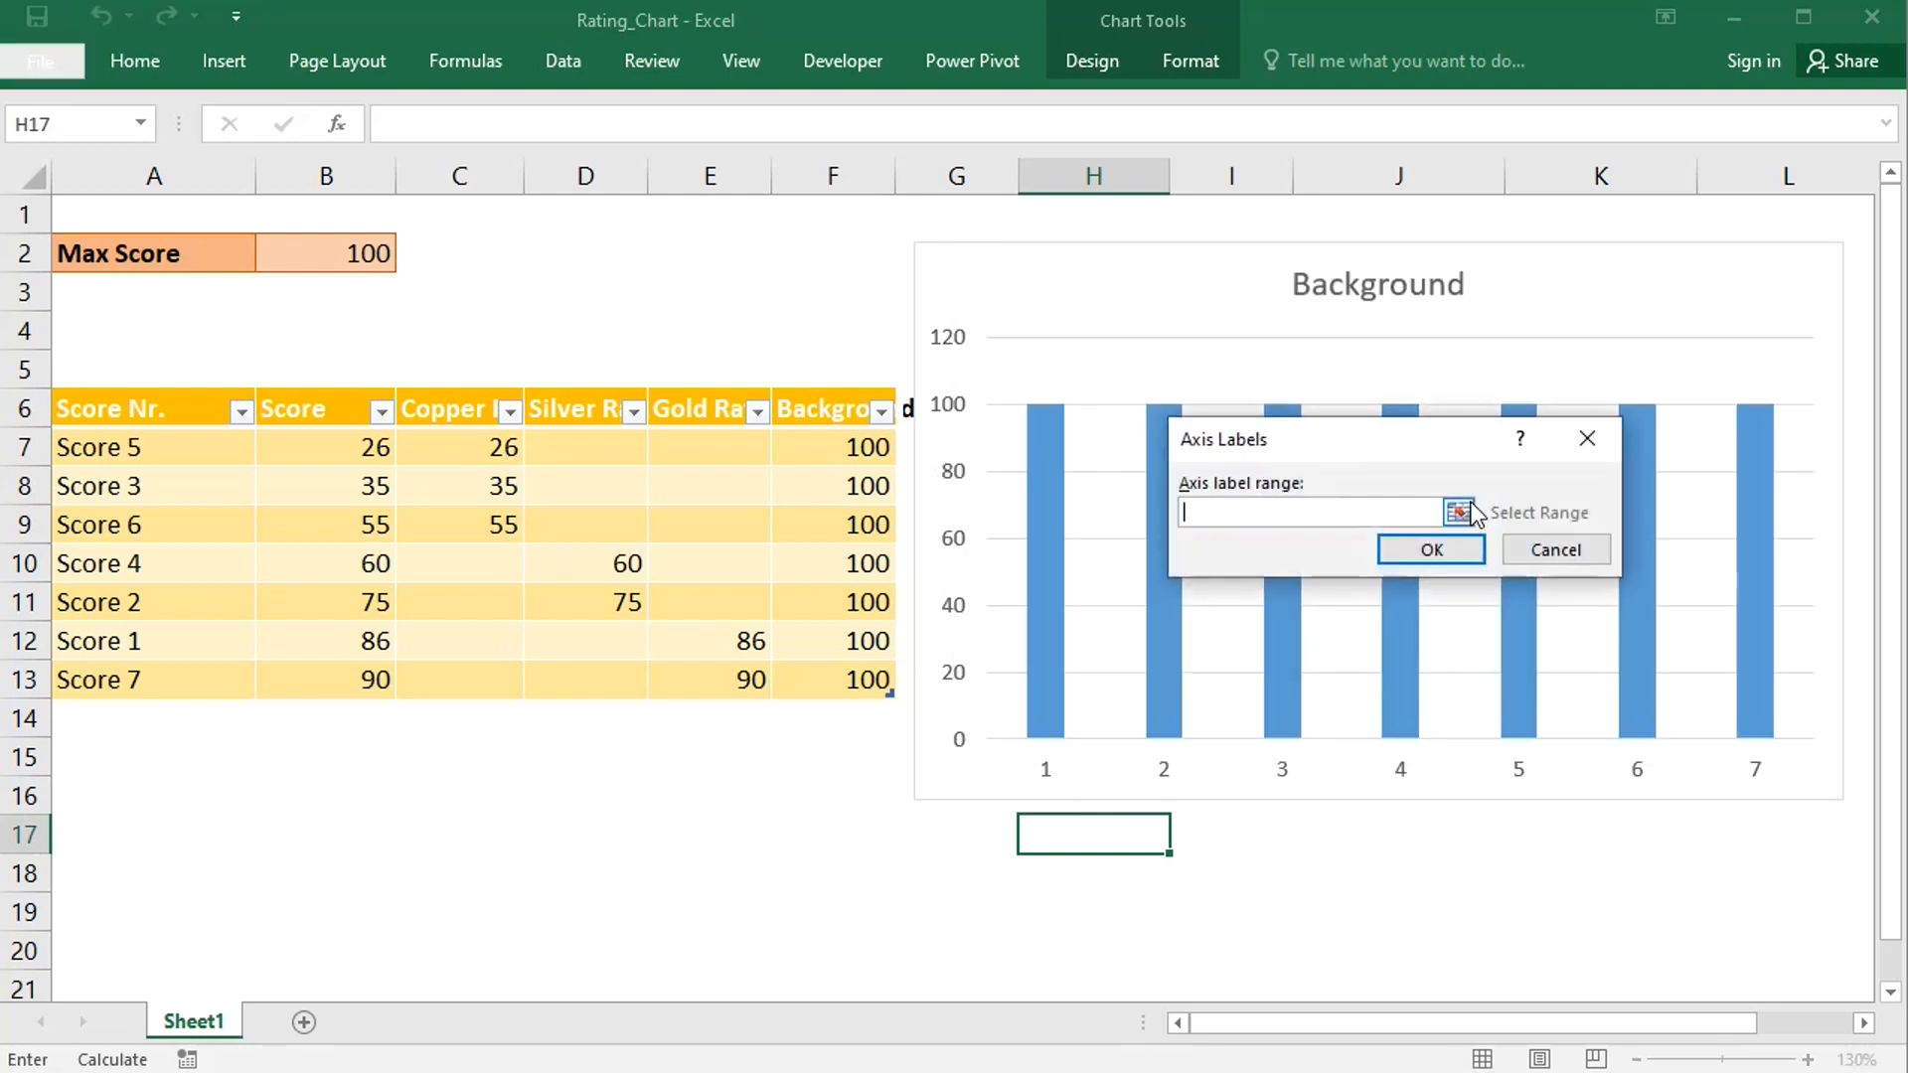
pyautogui.click(198, 448)
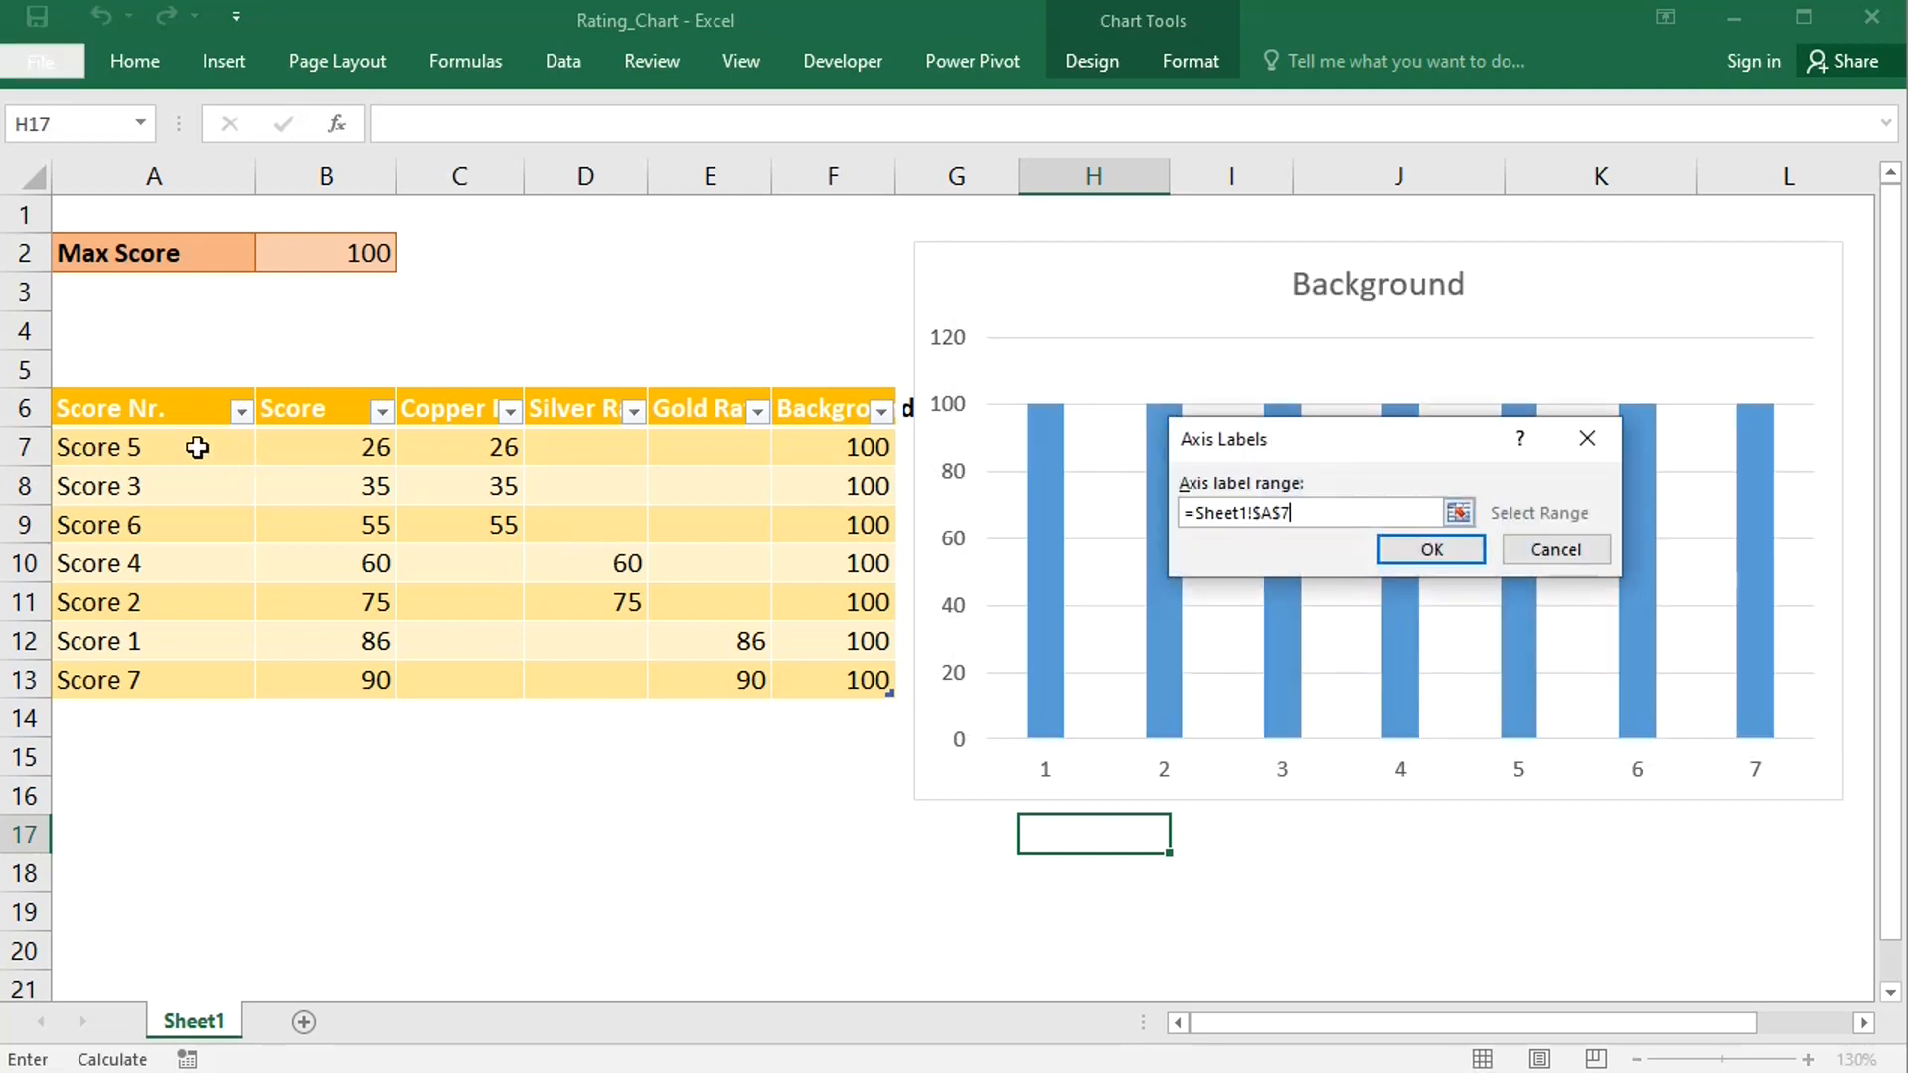
pyautogui.hotkey('ctrl', 'shift', 'Down')
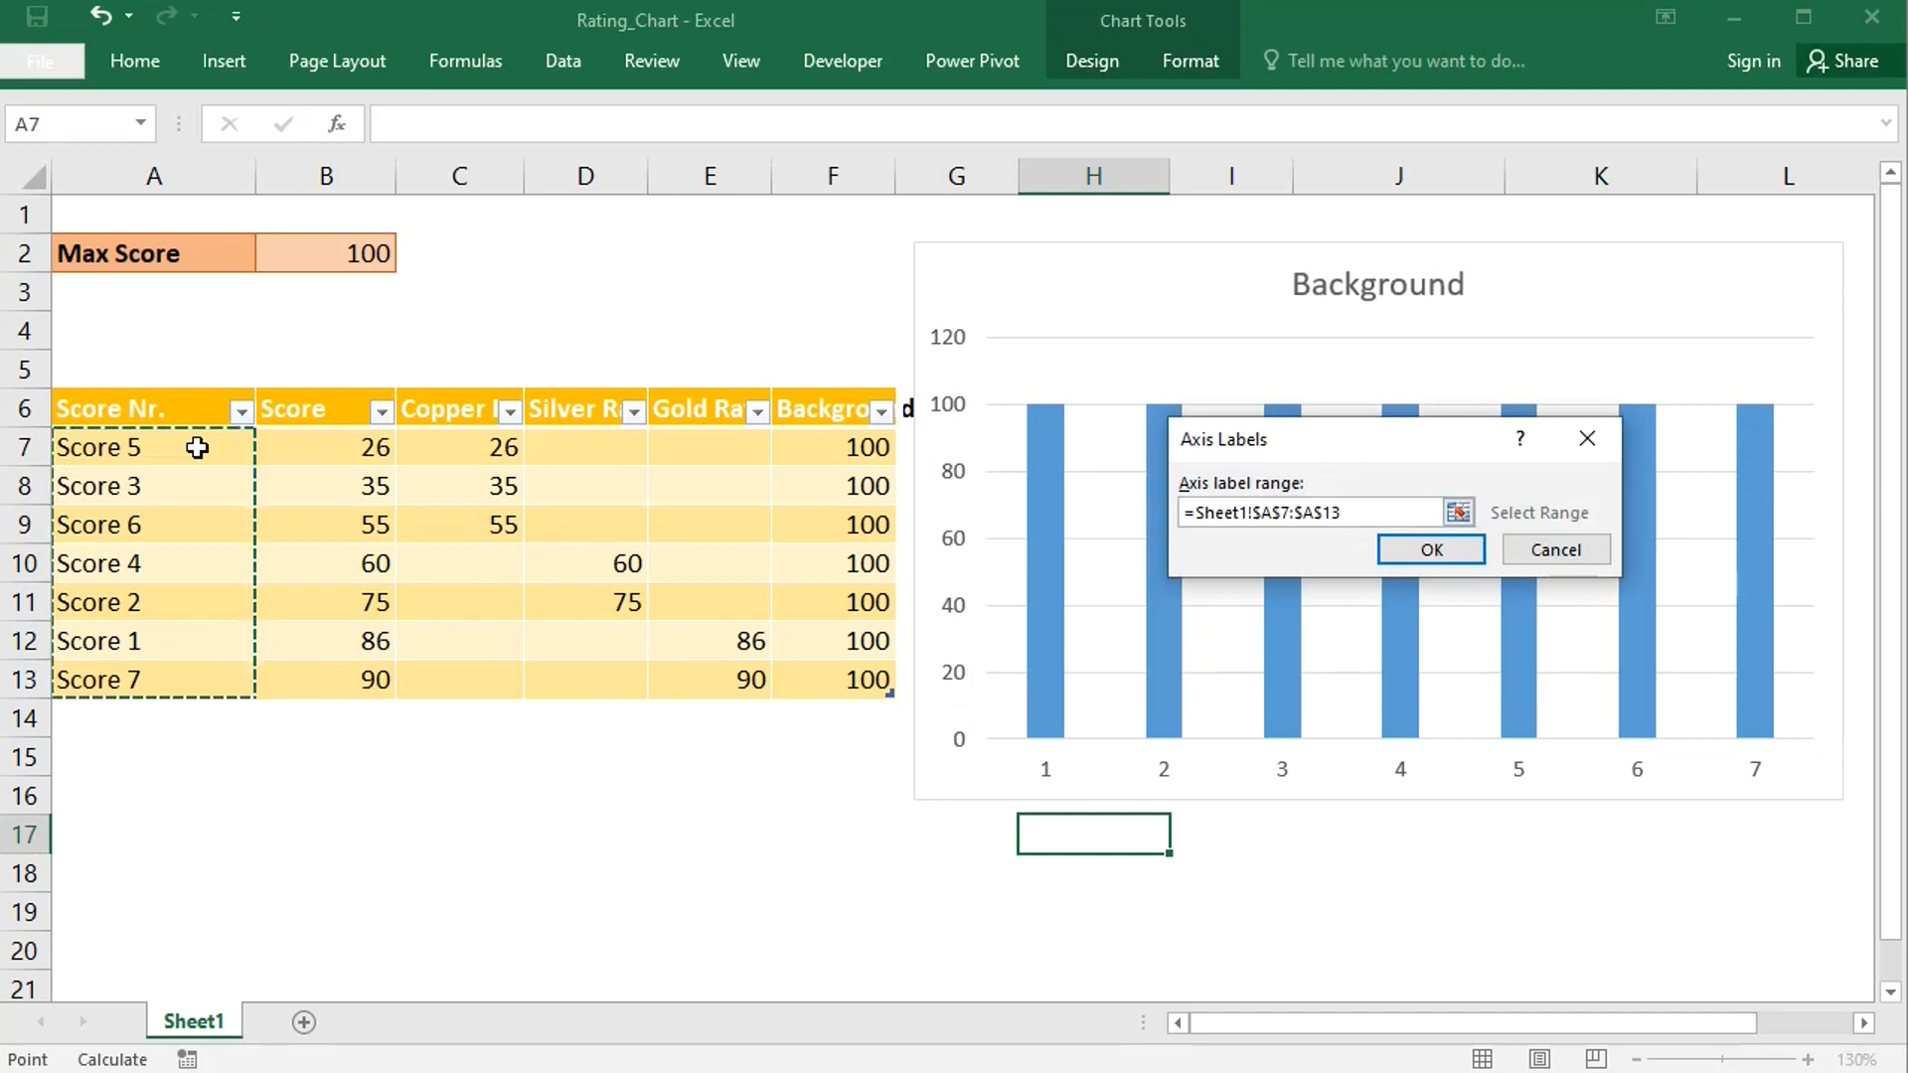
pyautogui.click(1429, 551)
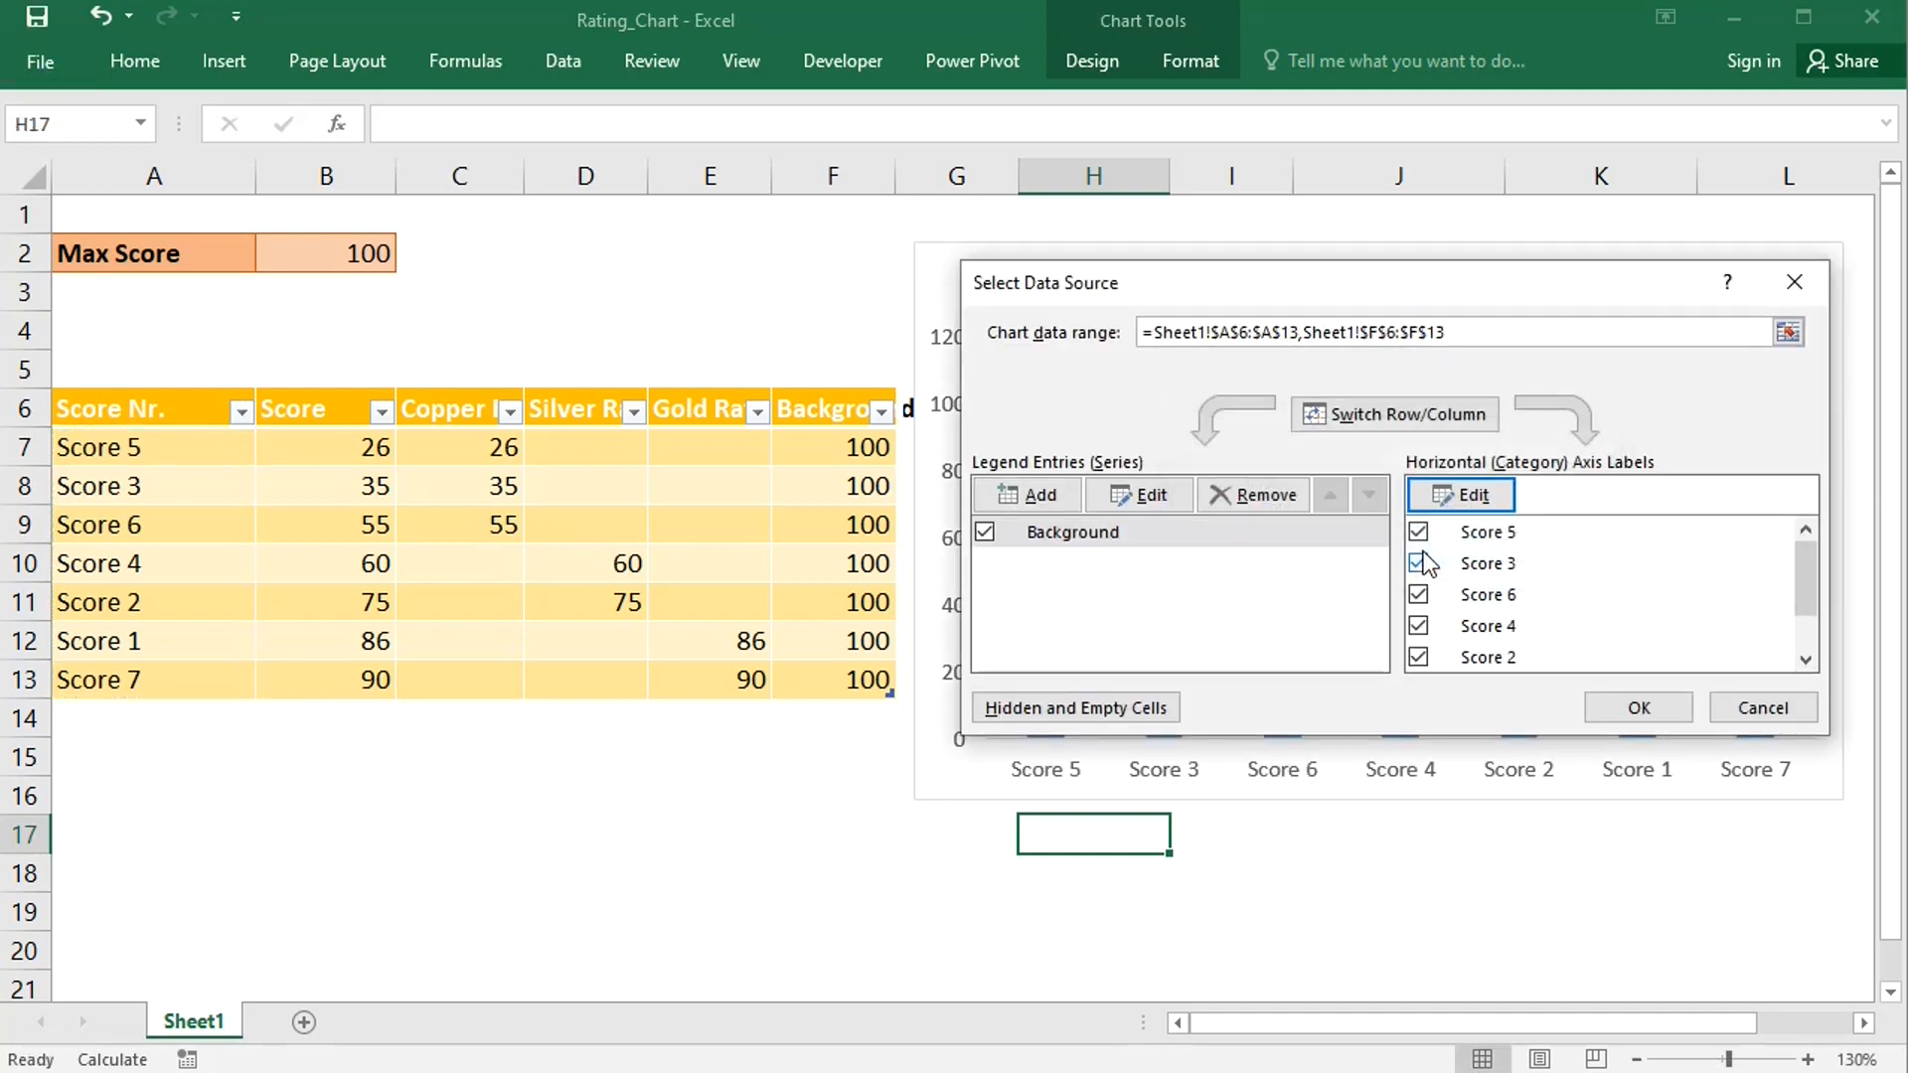
# - Add a Copper Rating series with the C6 header as name and C7:C13 as values
pyautogui.click(1039, 503)
pyautogui.click(447, 409)
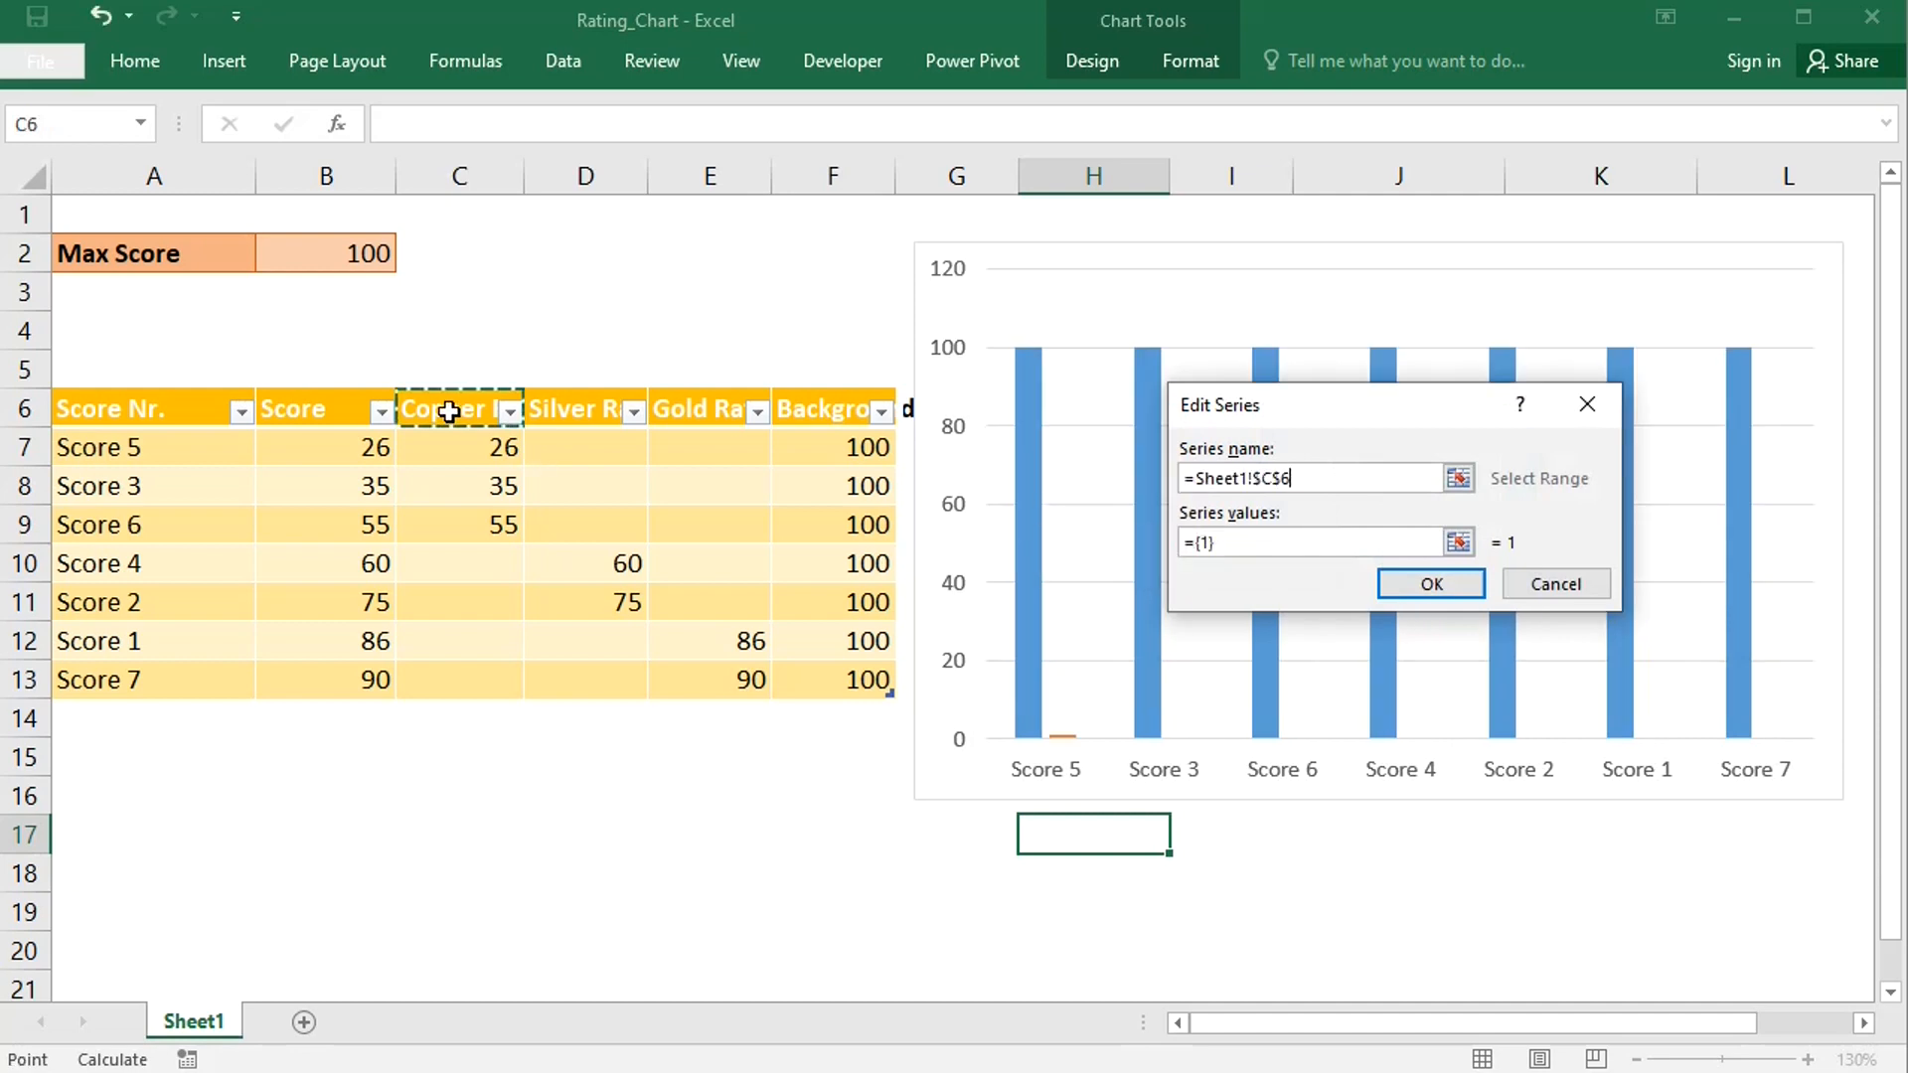
pyautogui.press('Tab')
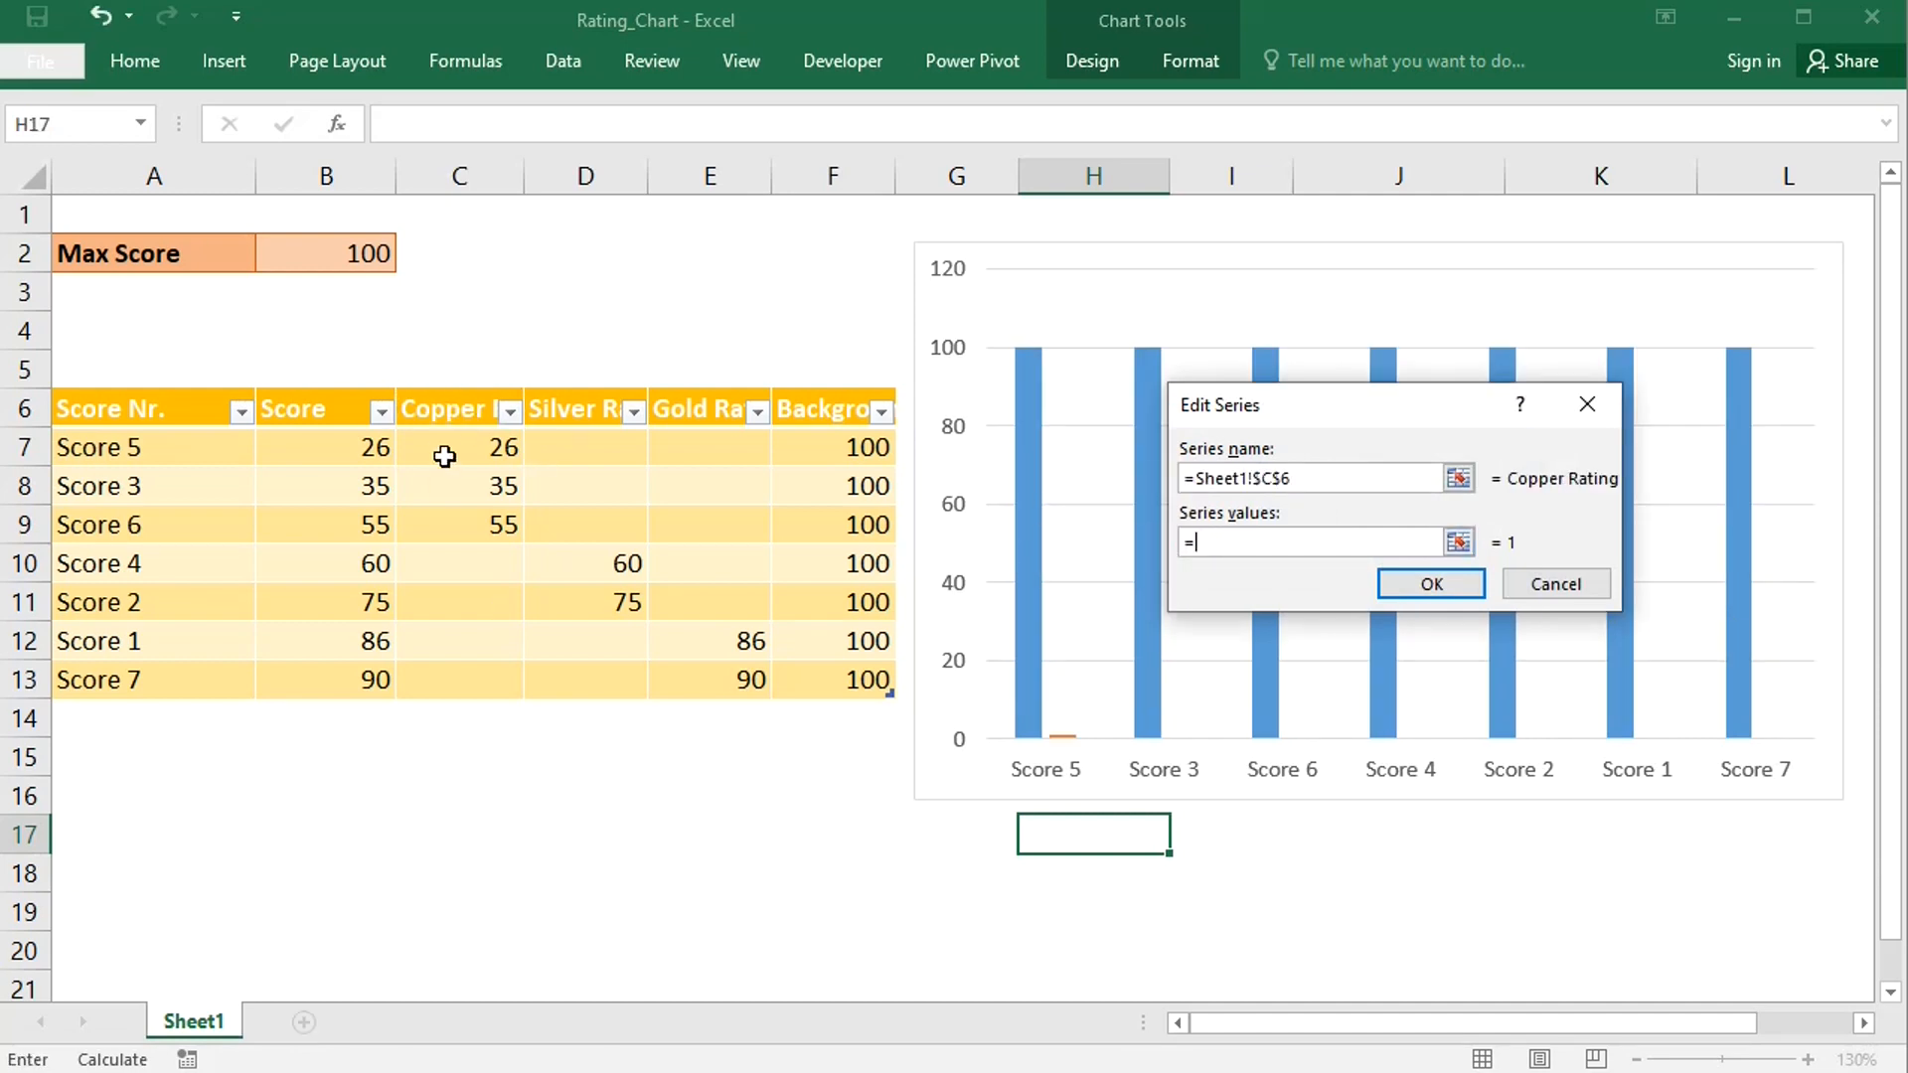
pyautogui.moveTo(437, 449); pyautogui.dragTo(452, 680)
pyautogui.click(1429, 592)
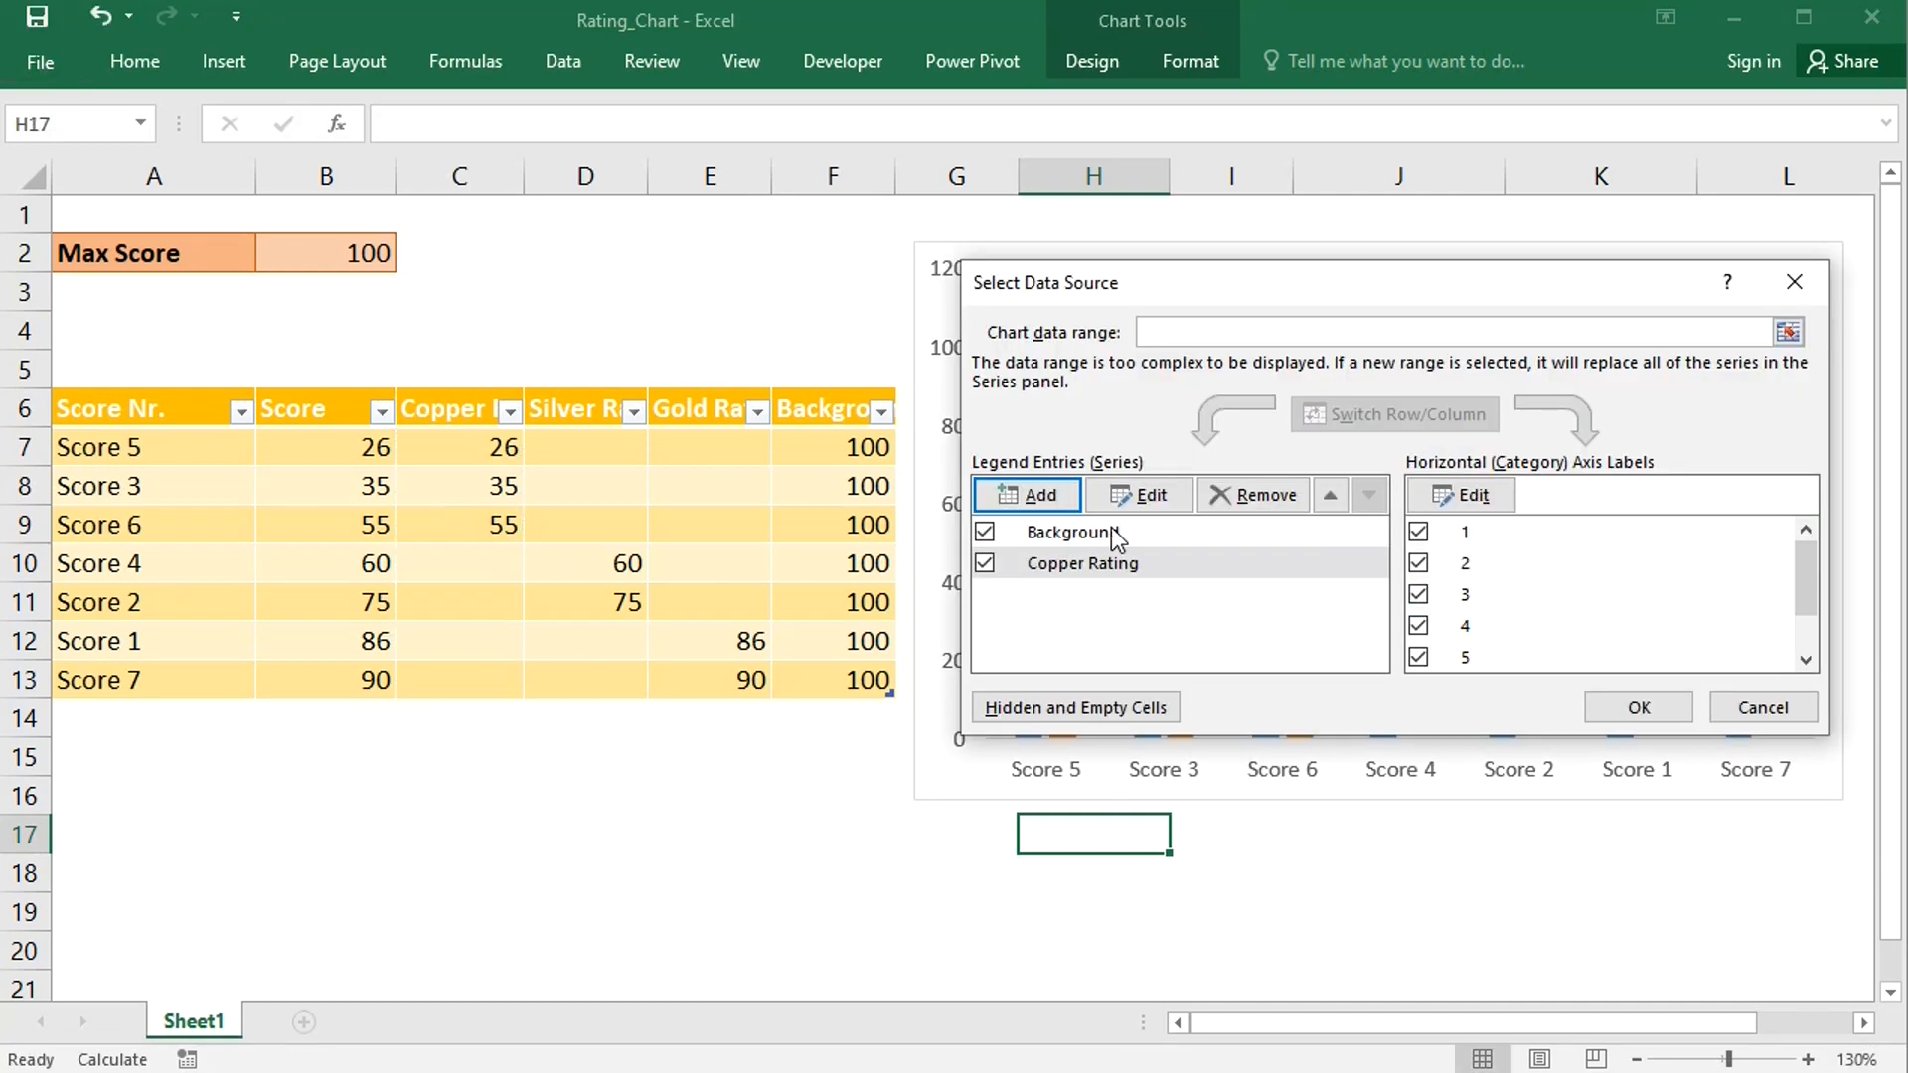
# - Add a Silver Rating series with the D6 header as name and D7:D13 as values
pyautogui.click(1029, 503)
pyautogui.click(577, 408)
pyautogui.click(1239, 545)
pyautogui.press('BackSpace')
pyautogui.press('BackSpace')
pyautogui.press('BackSpace')
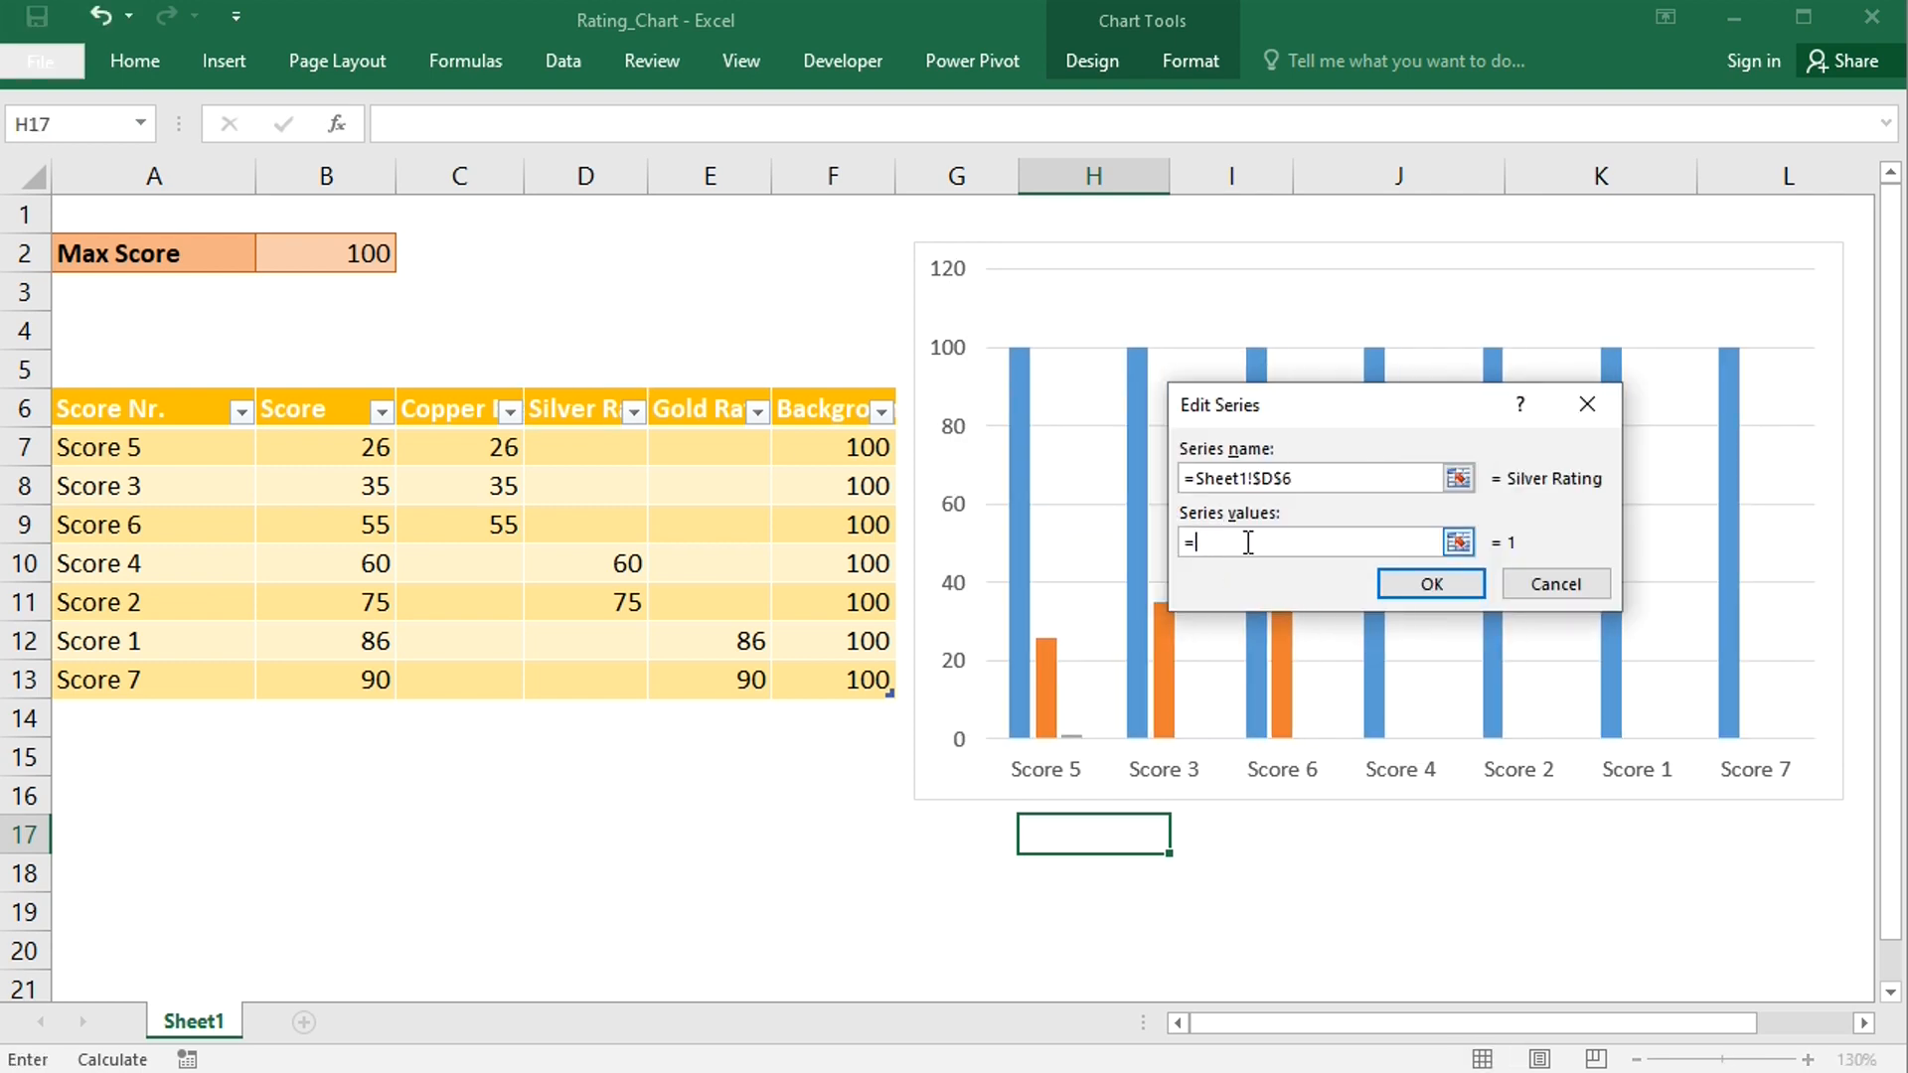
pyautogui.click(576, 450)
pyautogui.hotkey('ctrl', 'shift', 'Down')
pyautogui.click(1421, 586)
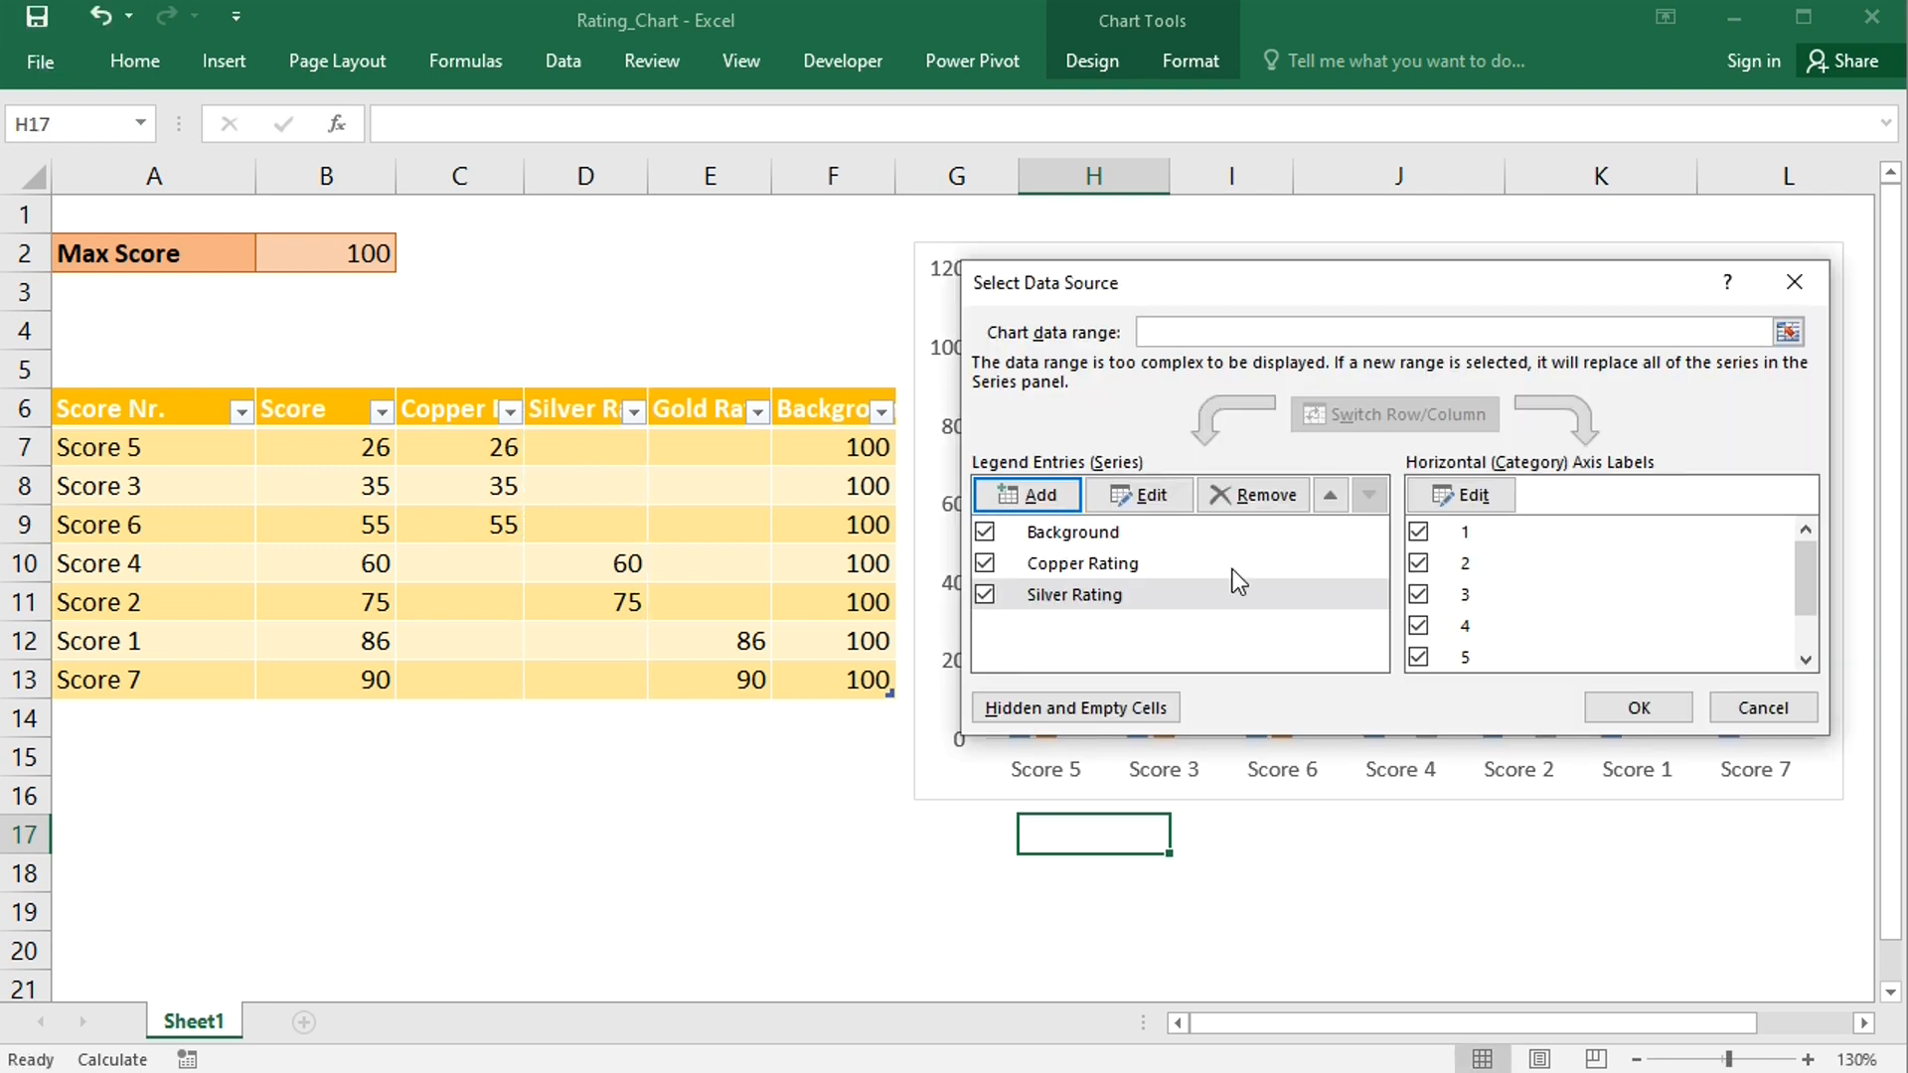
# - Add a Gold Rating series with the E6 header as name and E7:E13 as values, and close the data source dialog
pyautogui.click(1049, 500)
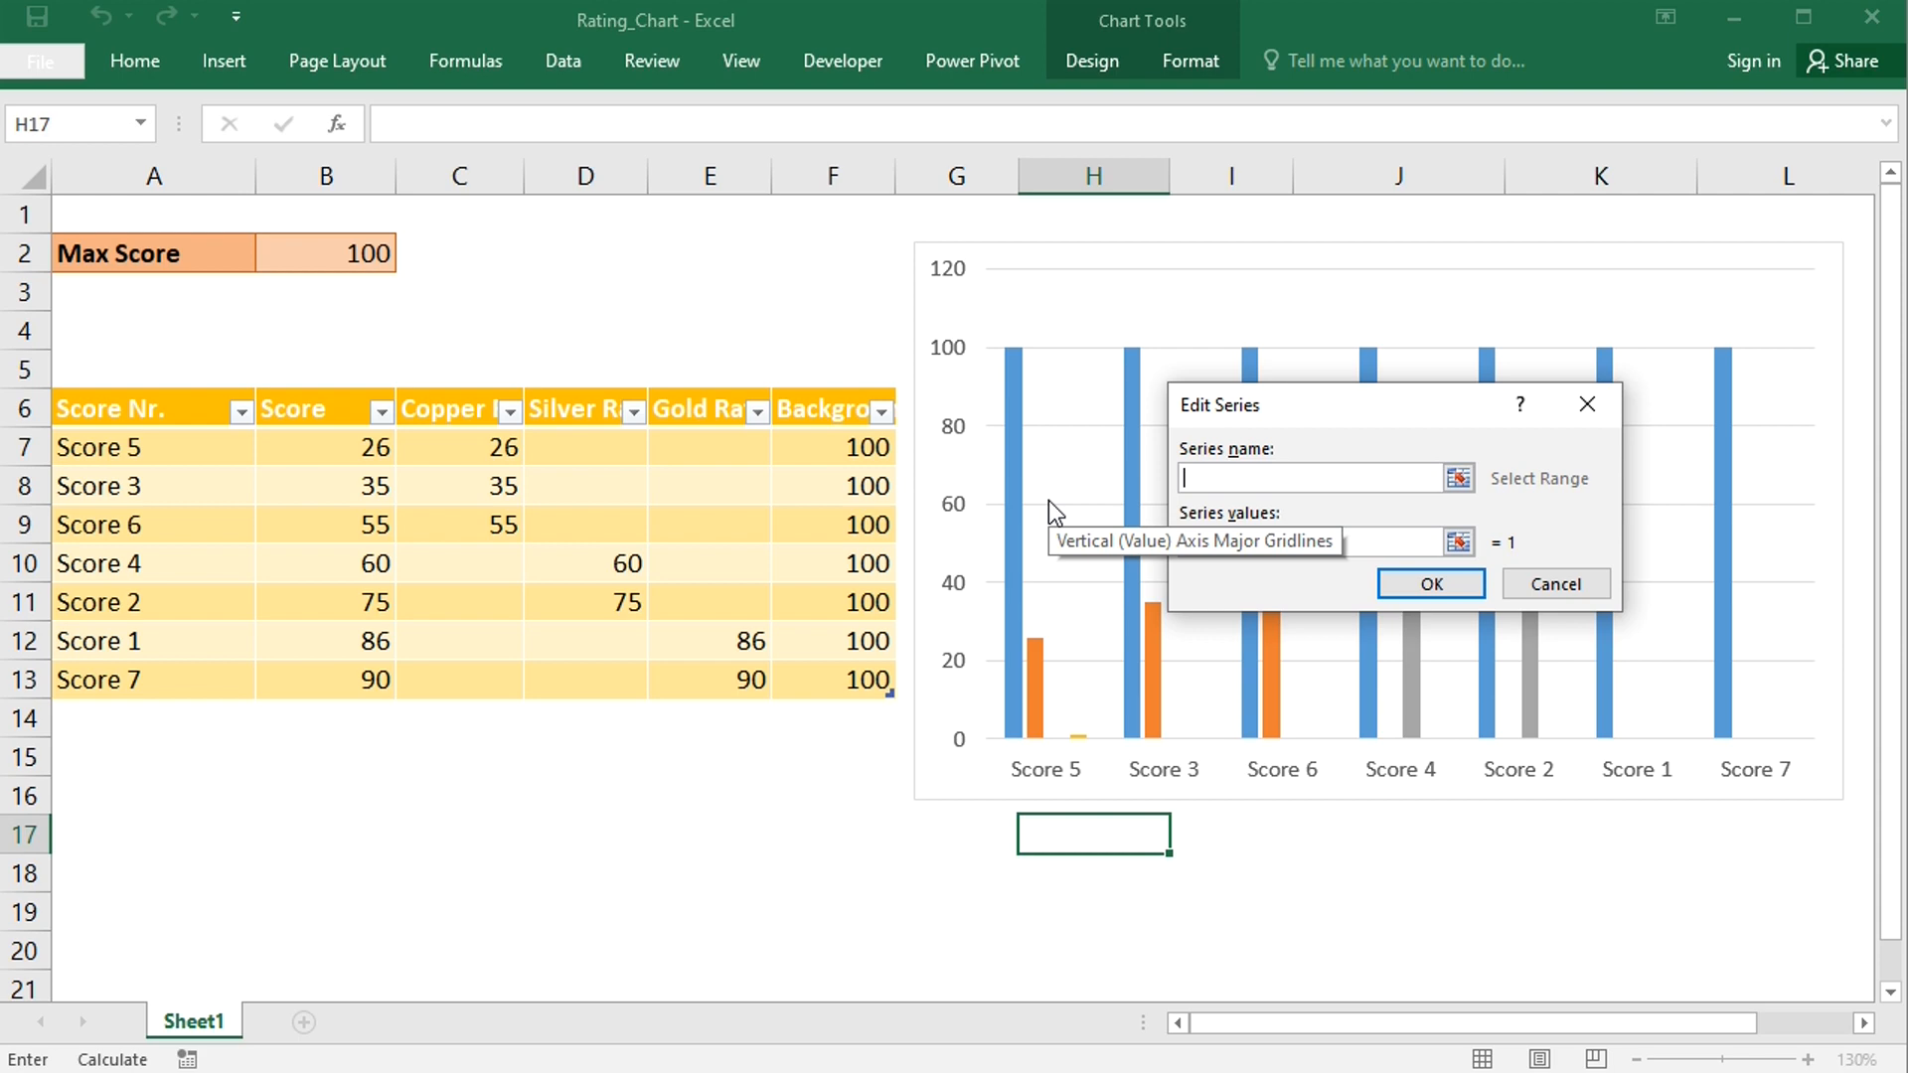
pyautogui.click(715, 412)
pyautogui.click(1236, 541)
pyautogui.press('BackSpace')
pyautogui.press('BackSpace')
pyautogui.press('BackSpace')
pyautogui.click(710, 447)
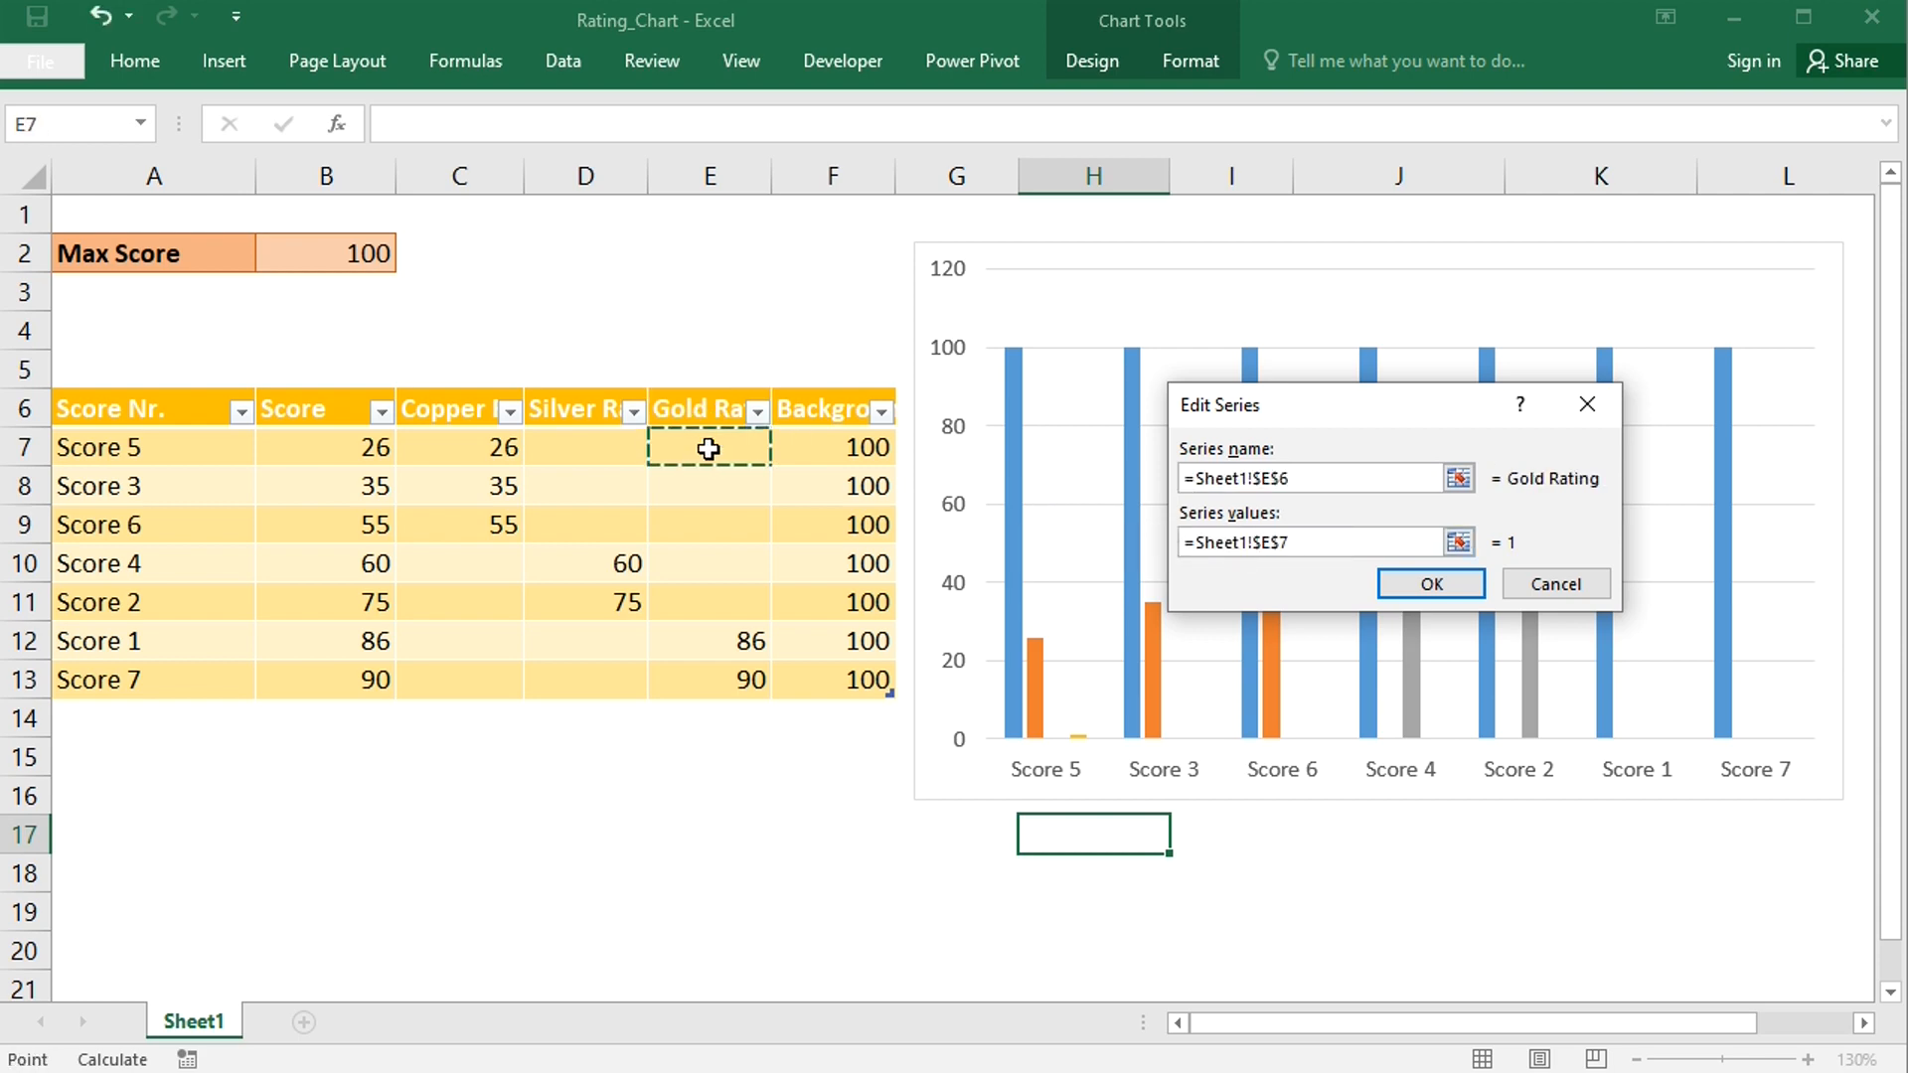
pyautogui.hotkey('ctrl', 'shift', 'Down')
pyautogui.click(1429, 586)
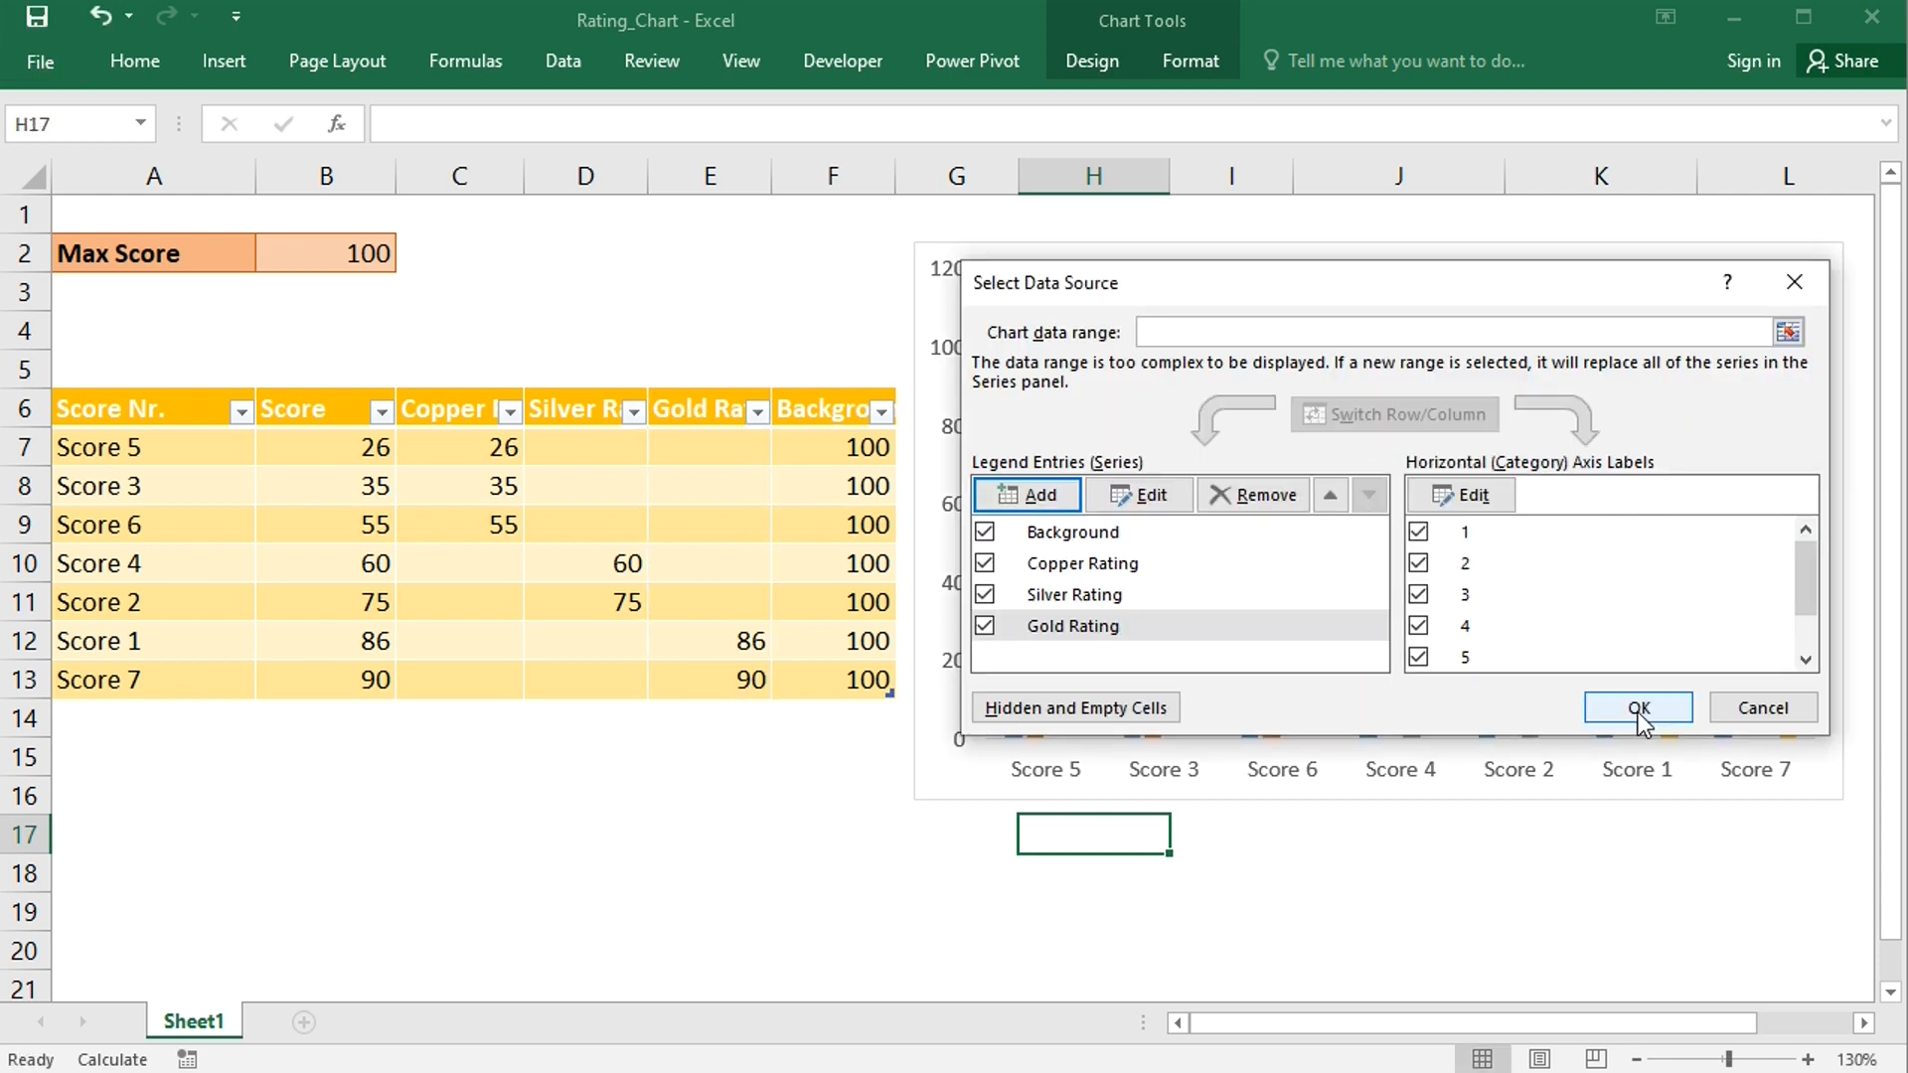
pyautogui.click(1638, 709)
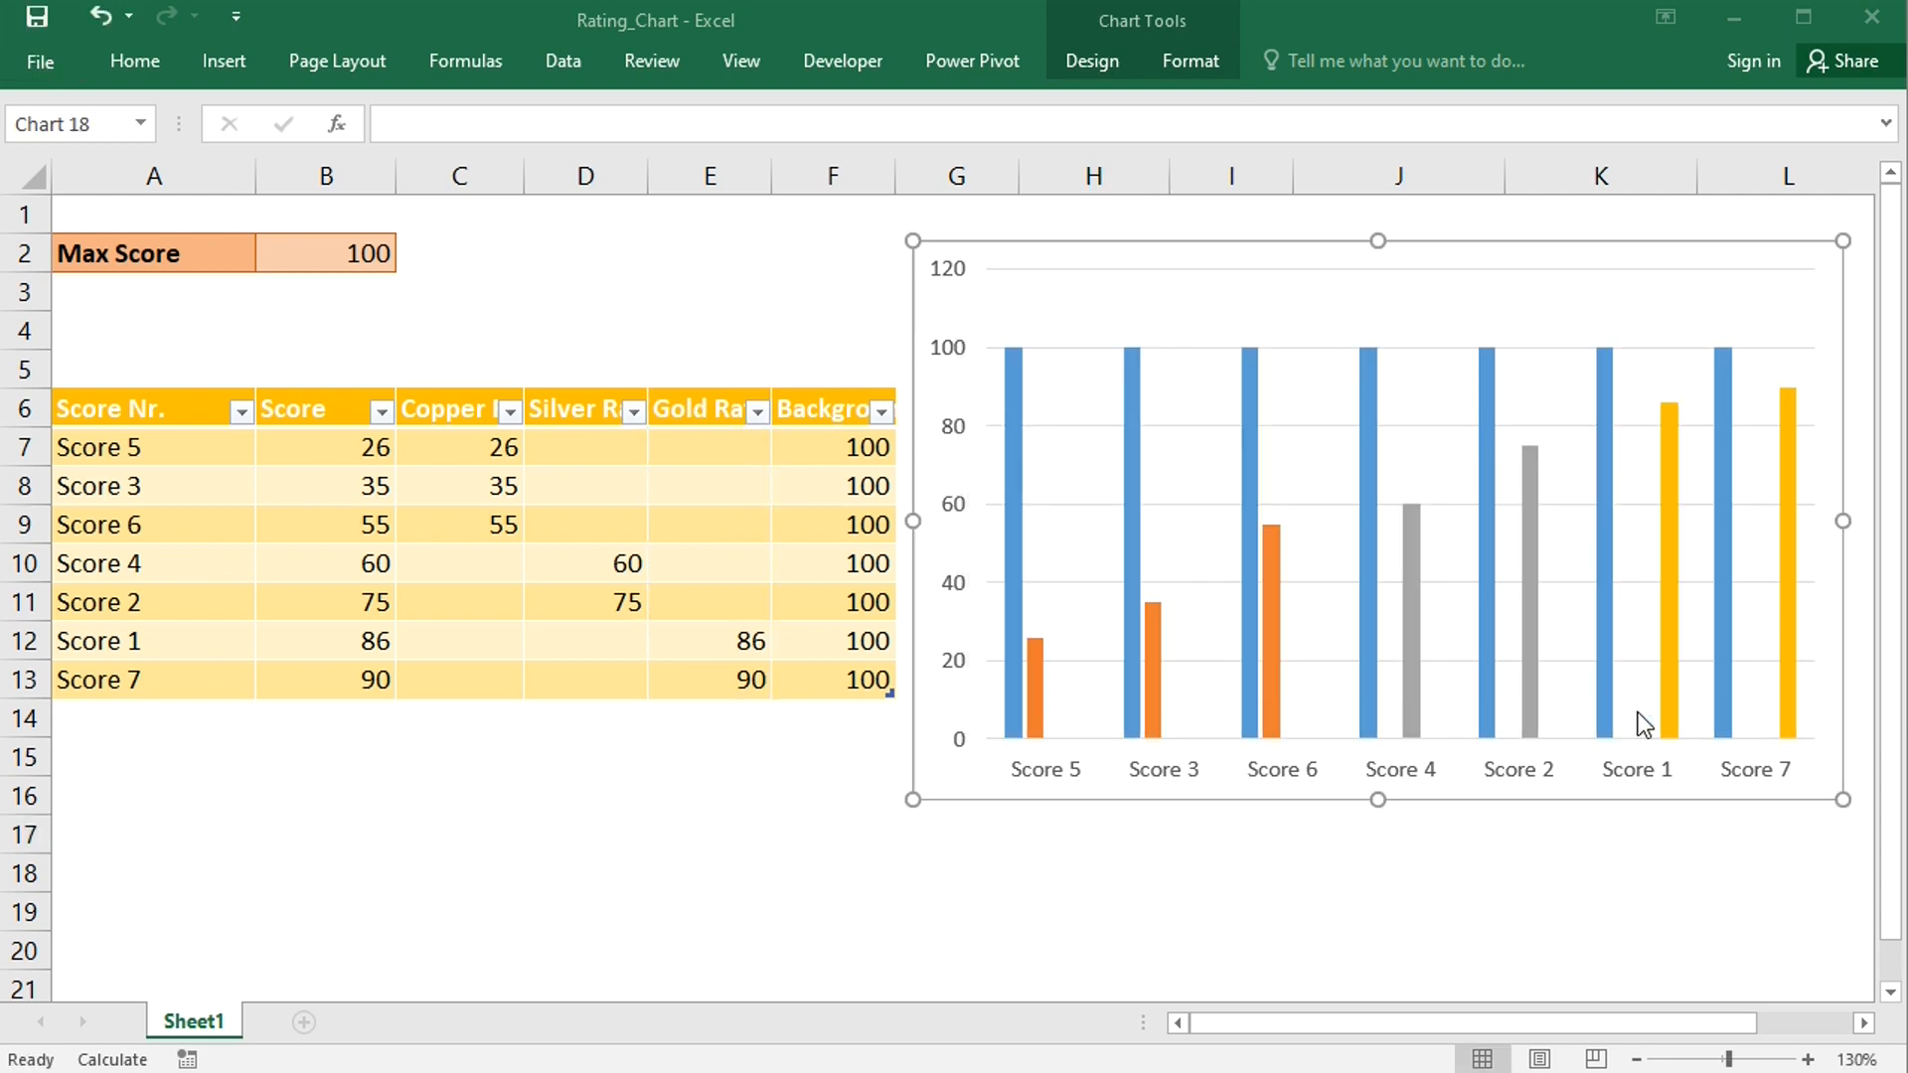
# - Change the chart type to a clustered bar chart
pyautogui.rightClick(1435, 430)
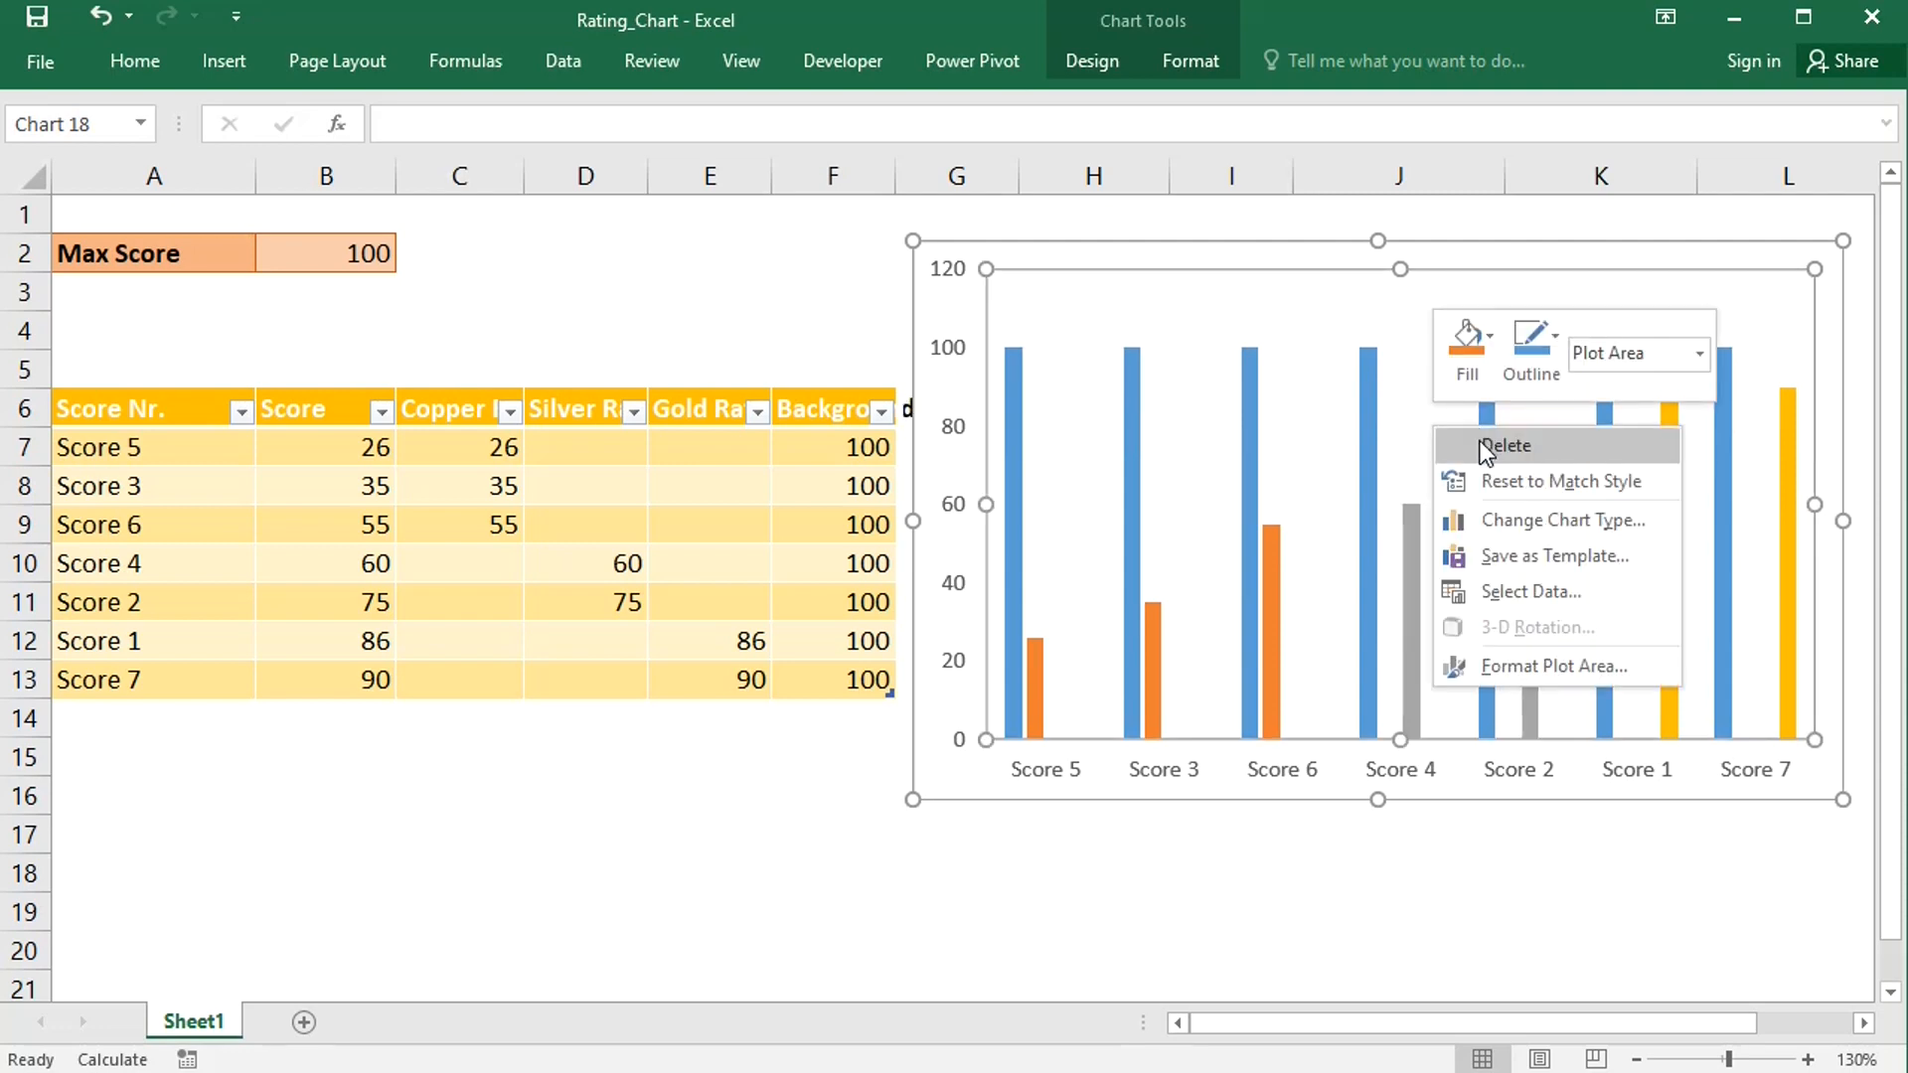
pyautogui.click(1505, 523)
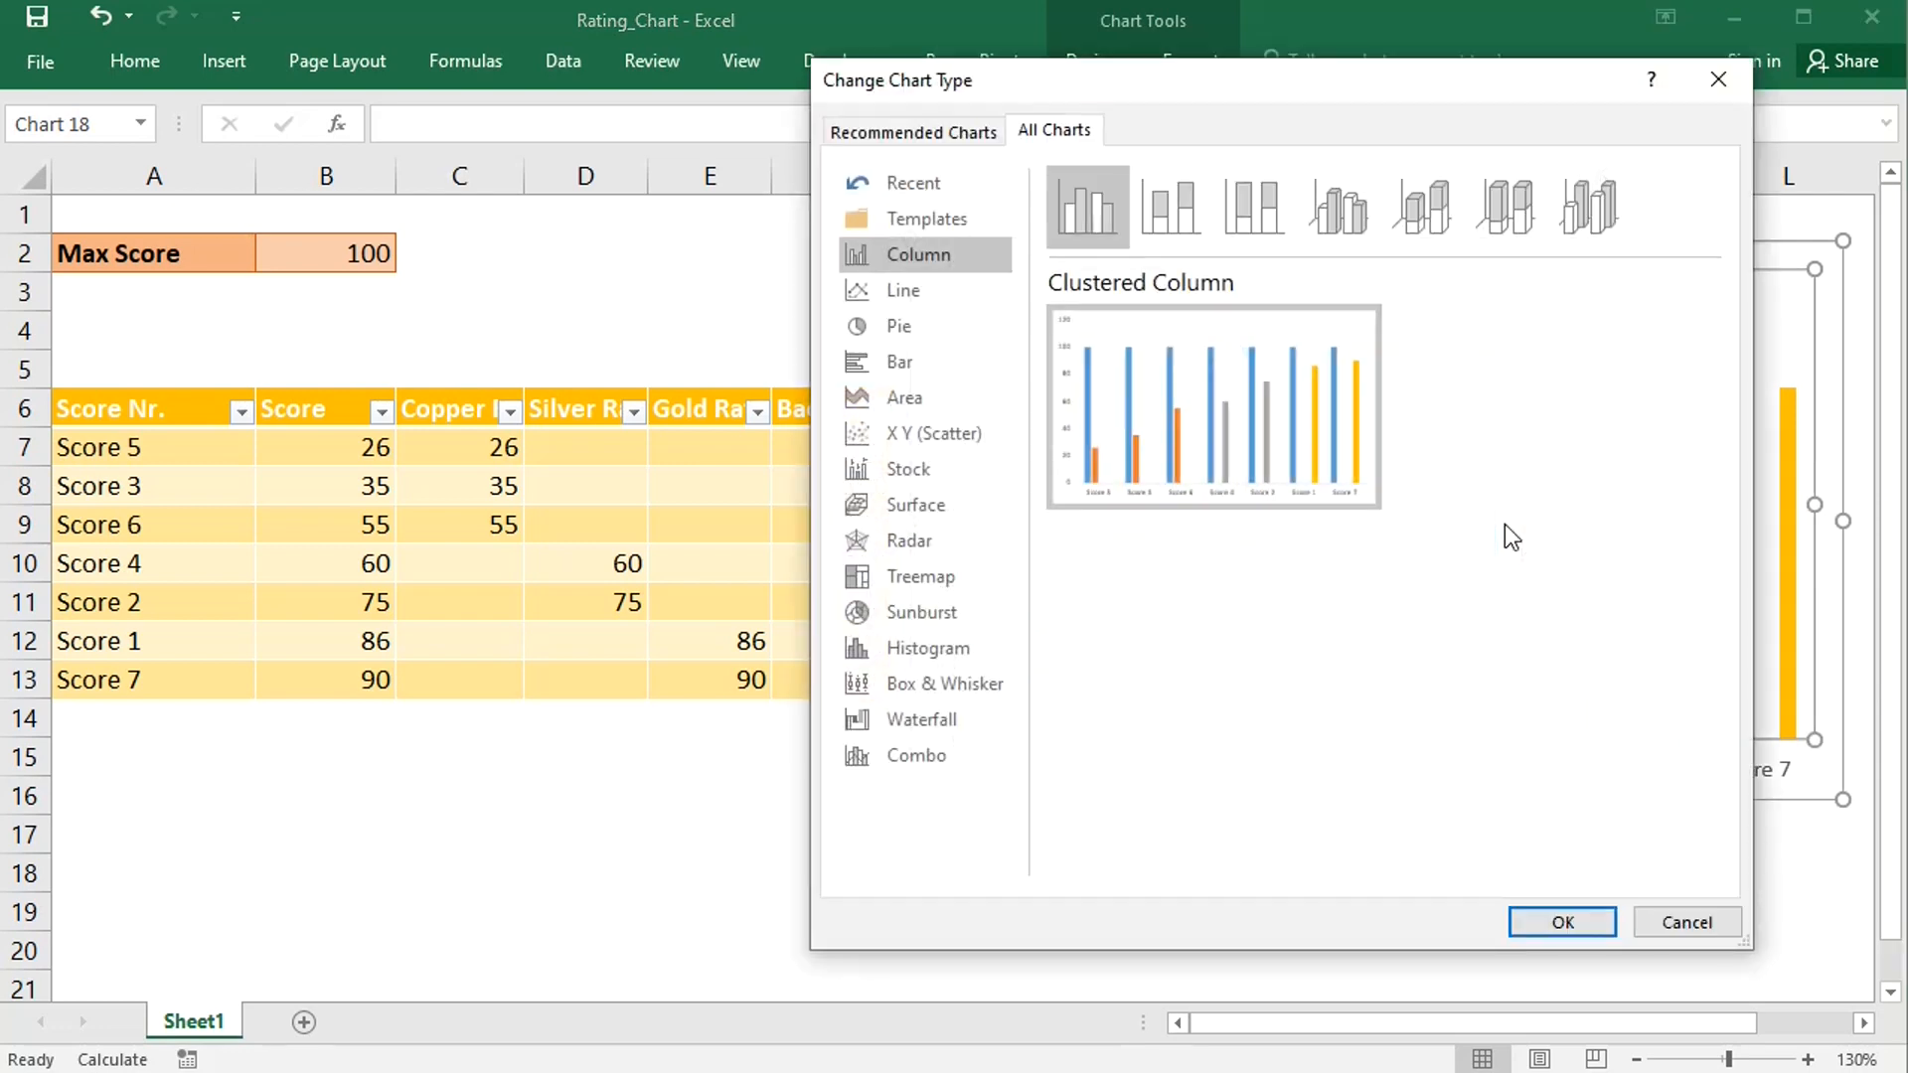
pyautogui.click(914, 356)
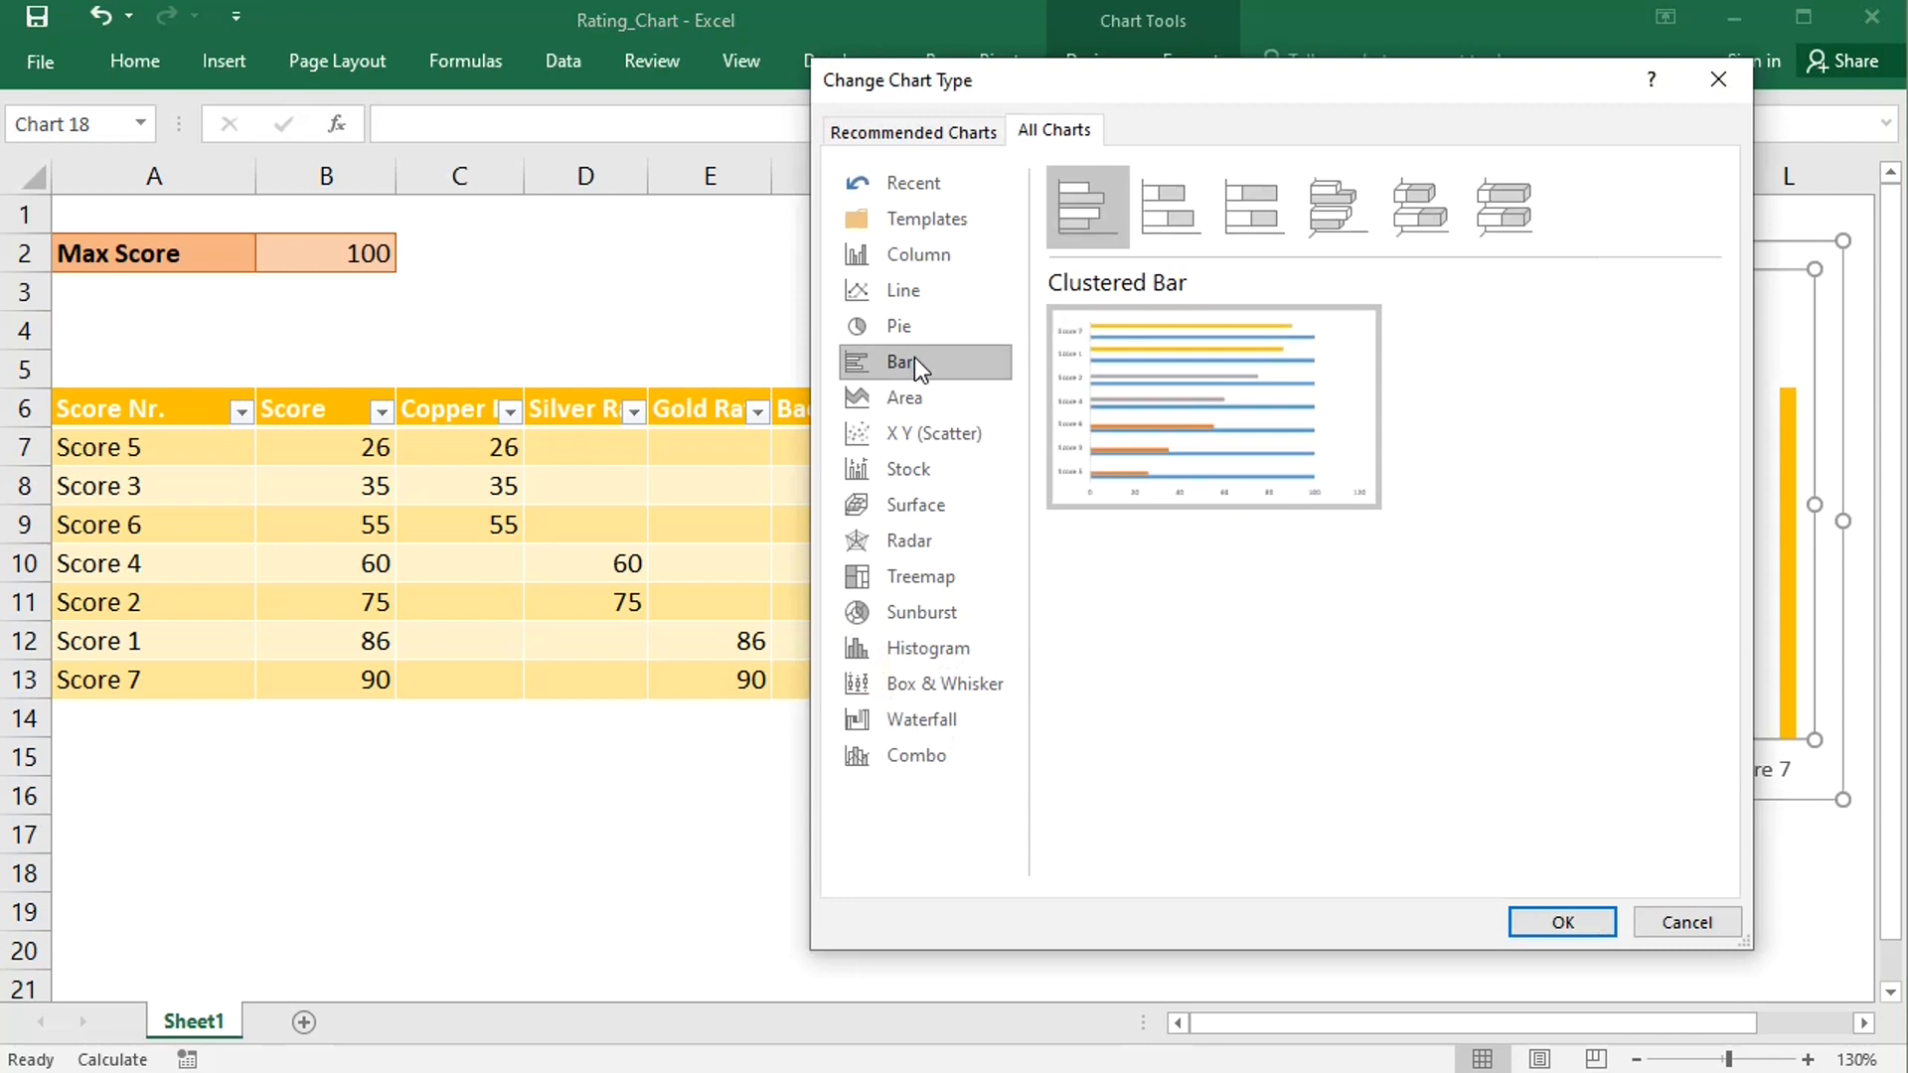
pyautogui.click(1543, 924)
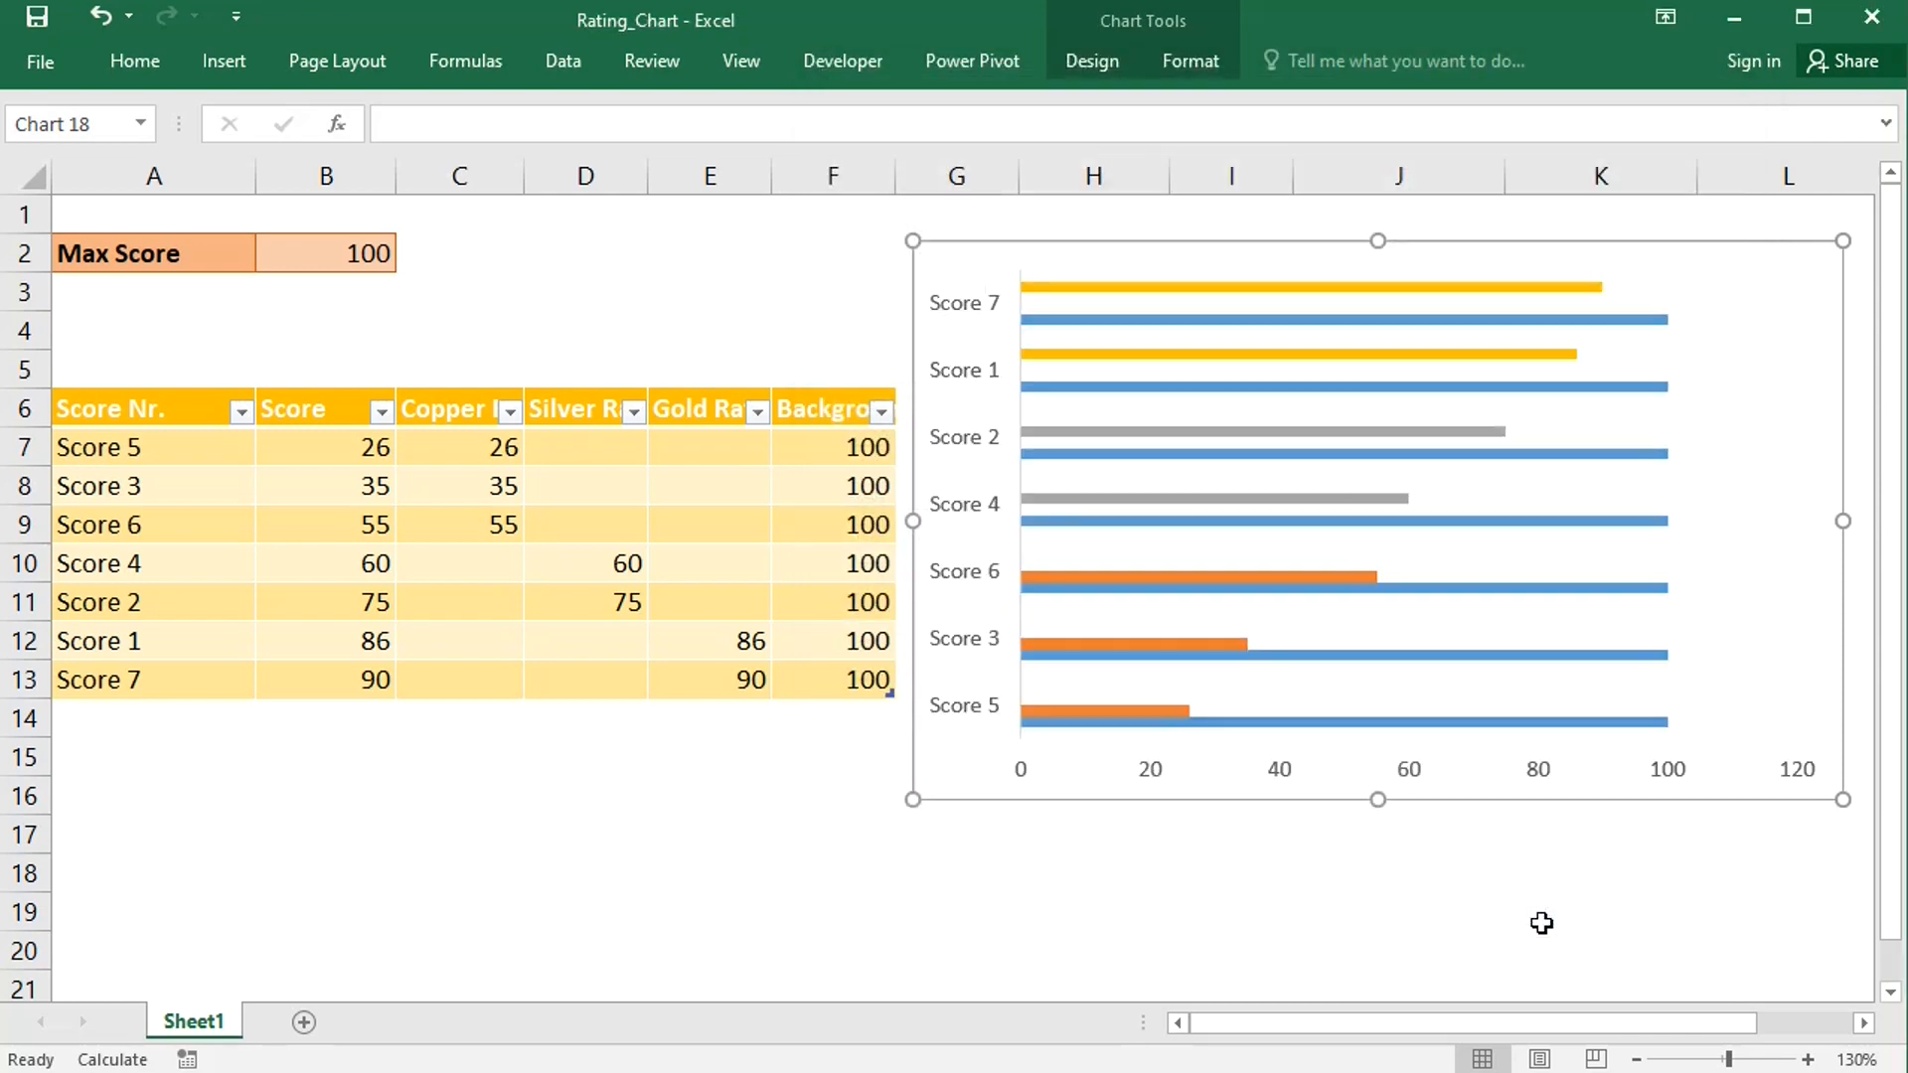
# - Fix the horizontal axis bounds at a minimum of 0 and a maximum of 100
pyautogui.doubleClick(1661, 778)
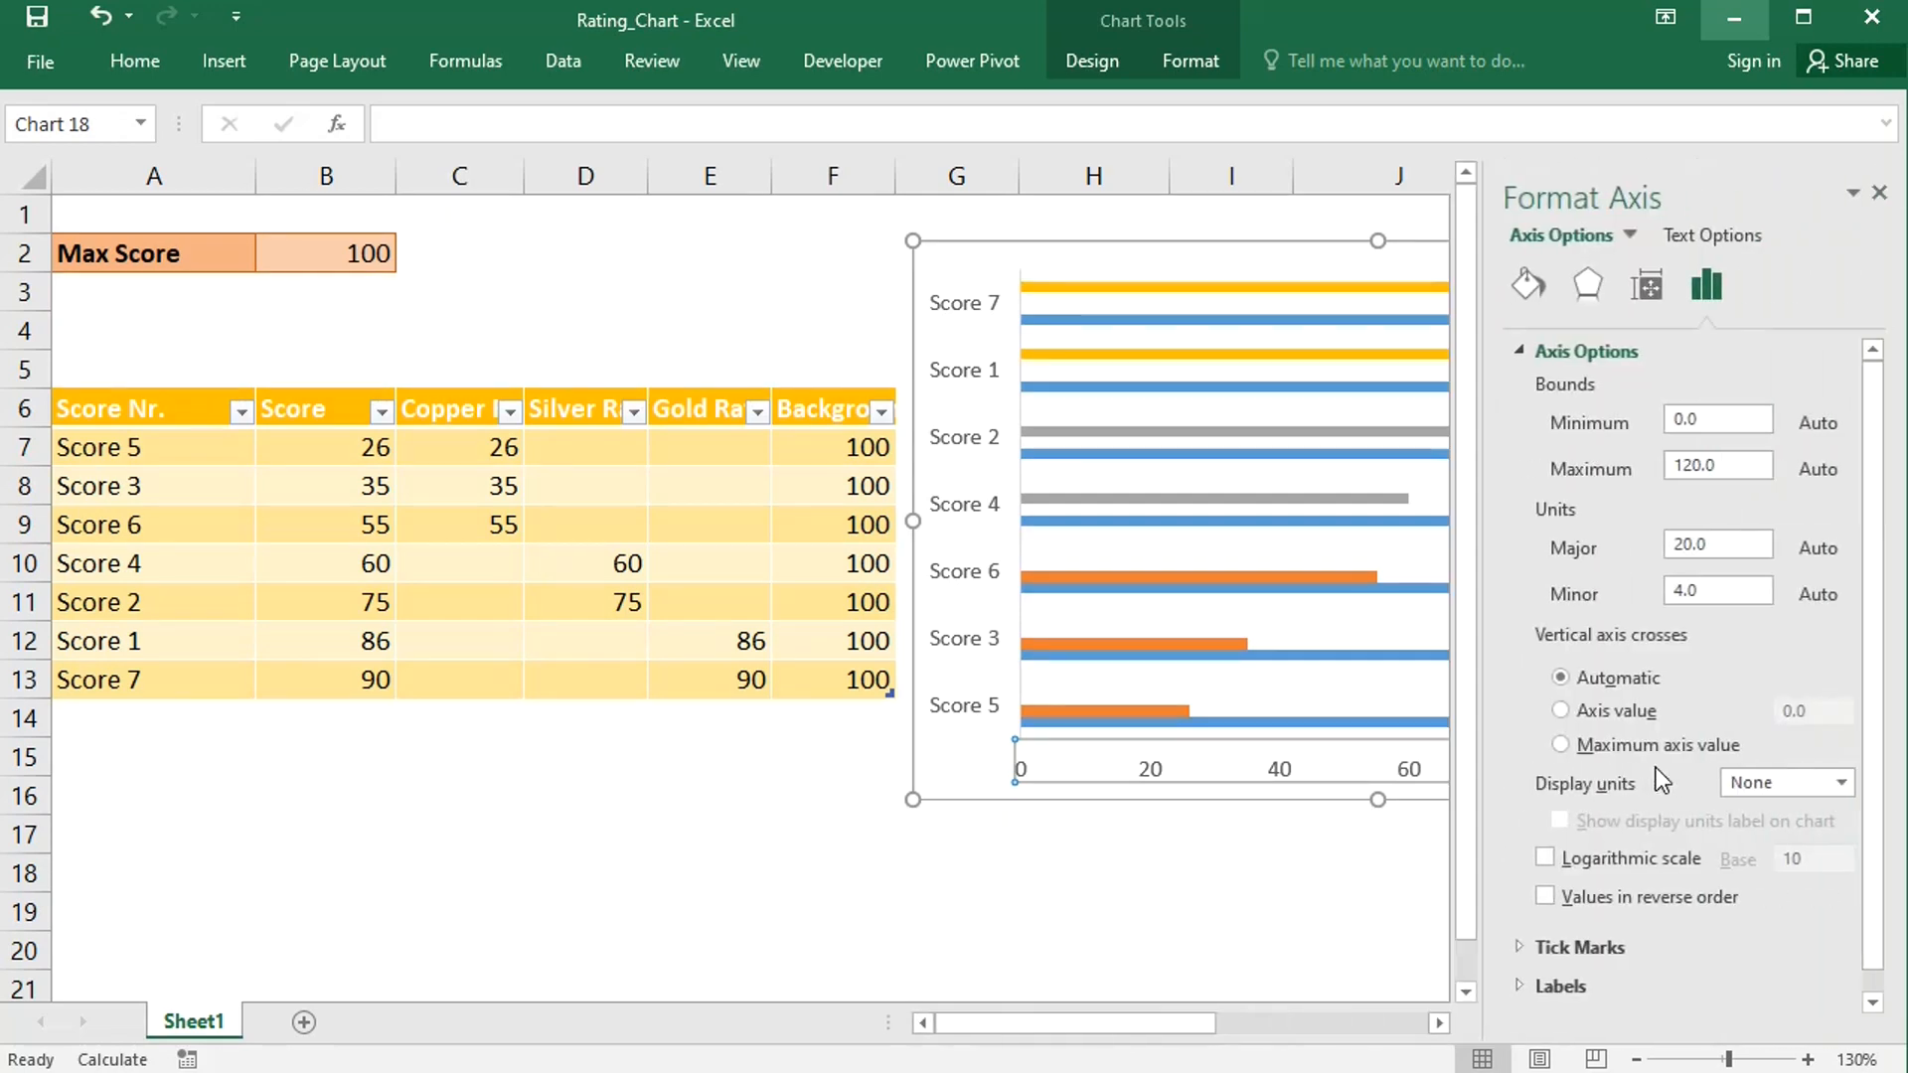
pyautogui.click(1689, 417)
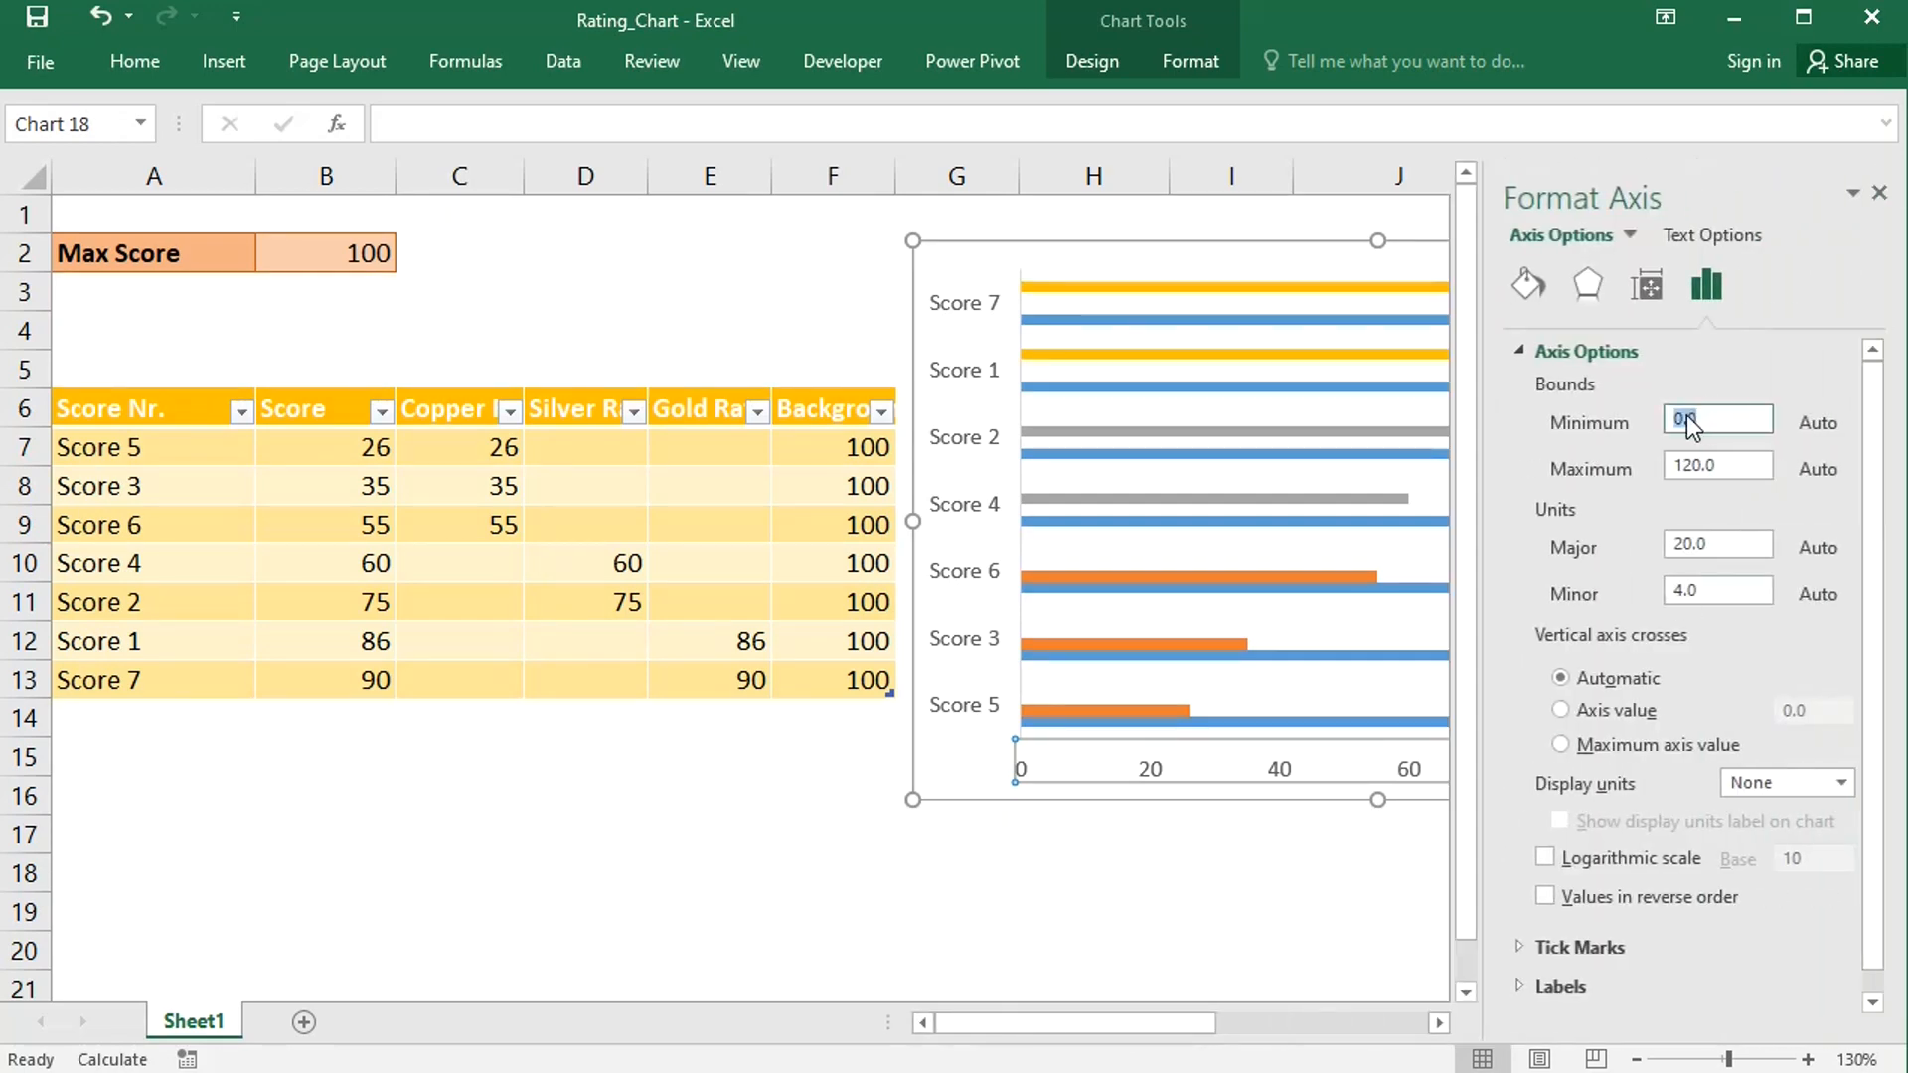
pyautogui.press('Return')
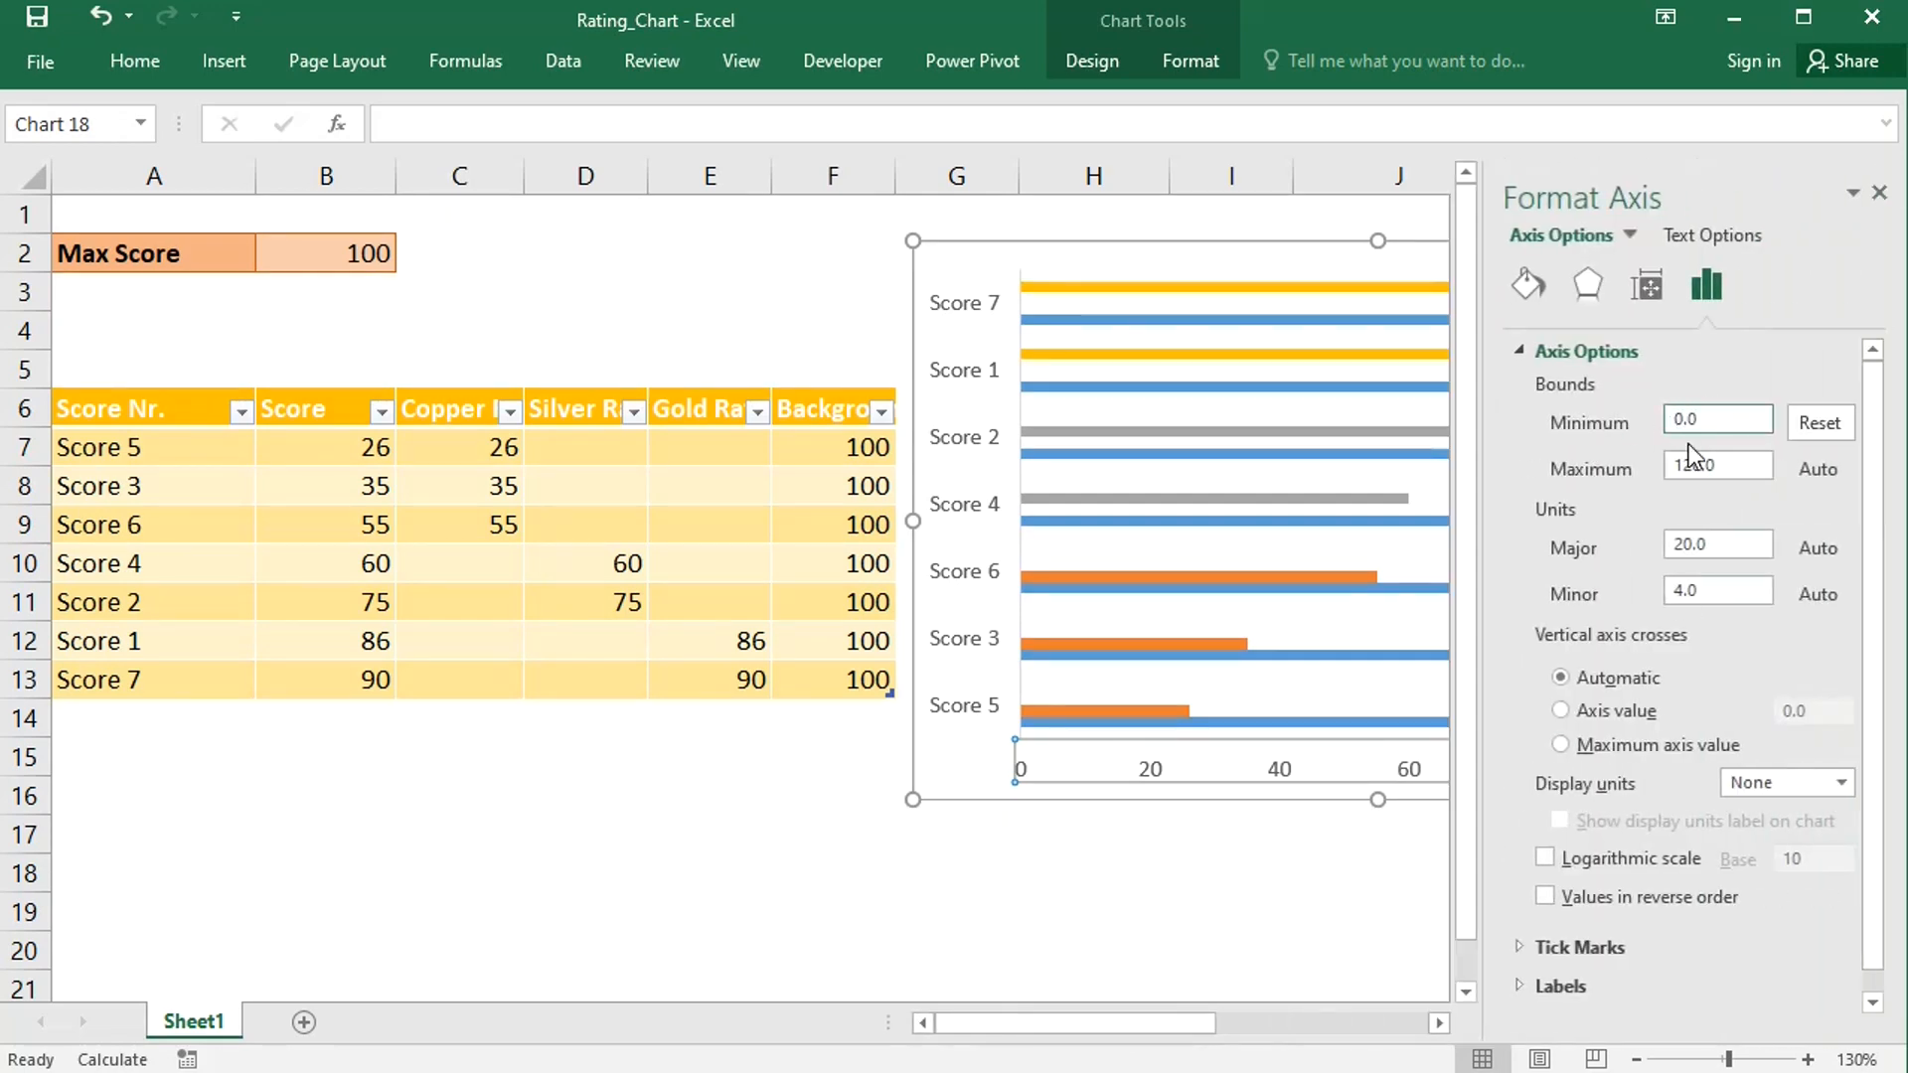
pyautogui.moveTo(1728, 467); pyautogui.dragTo(1610, 463)
pyautogui.write('100')
pyautogui.press('Return')
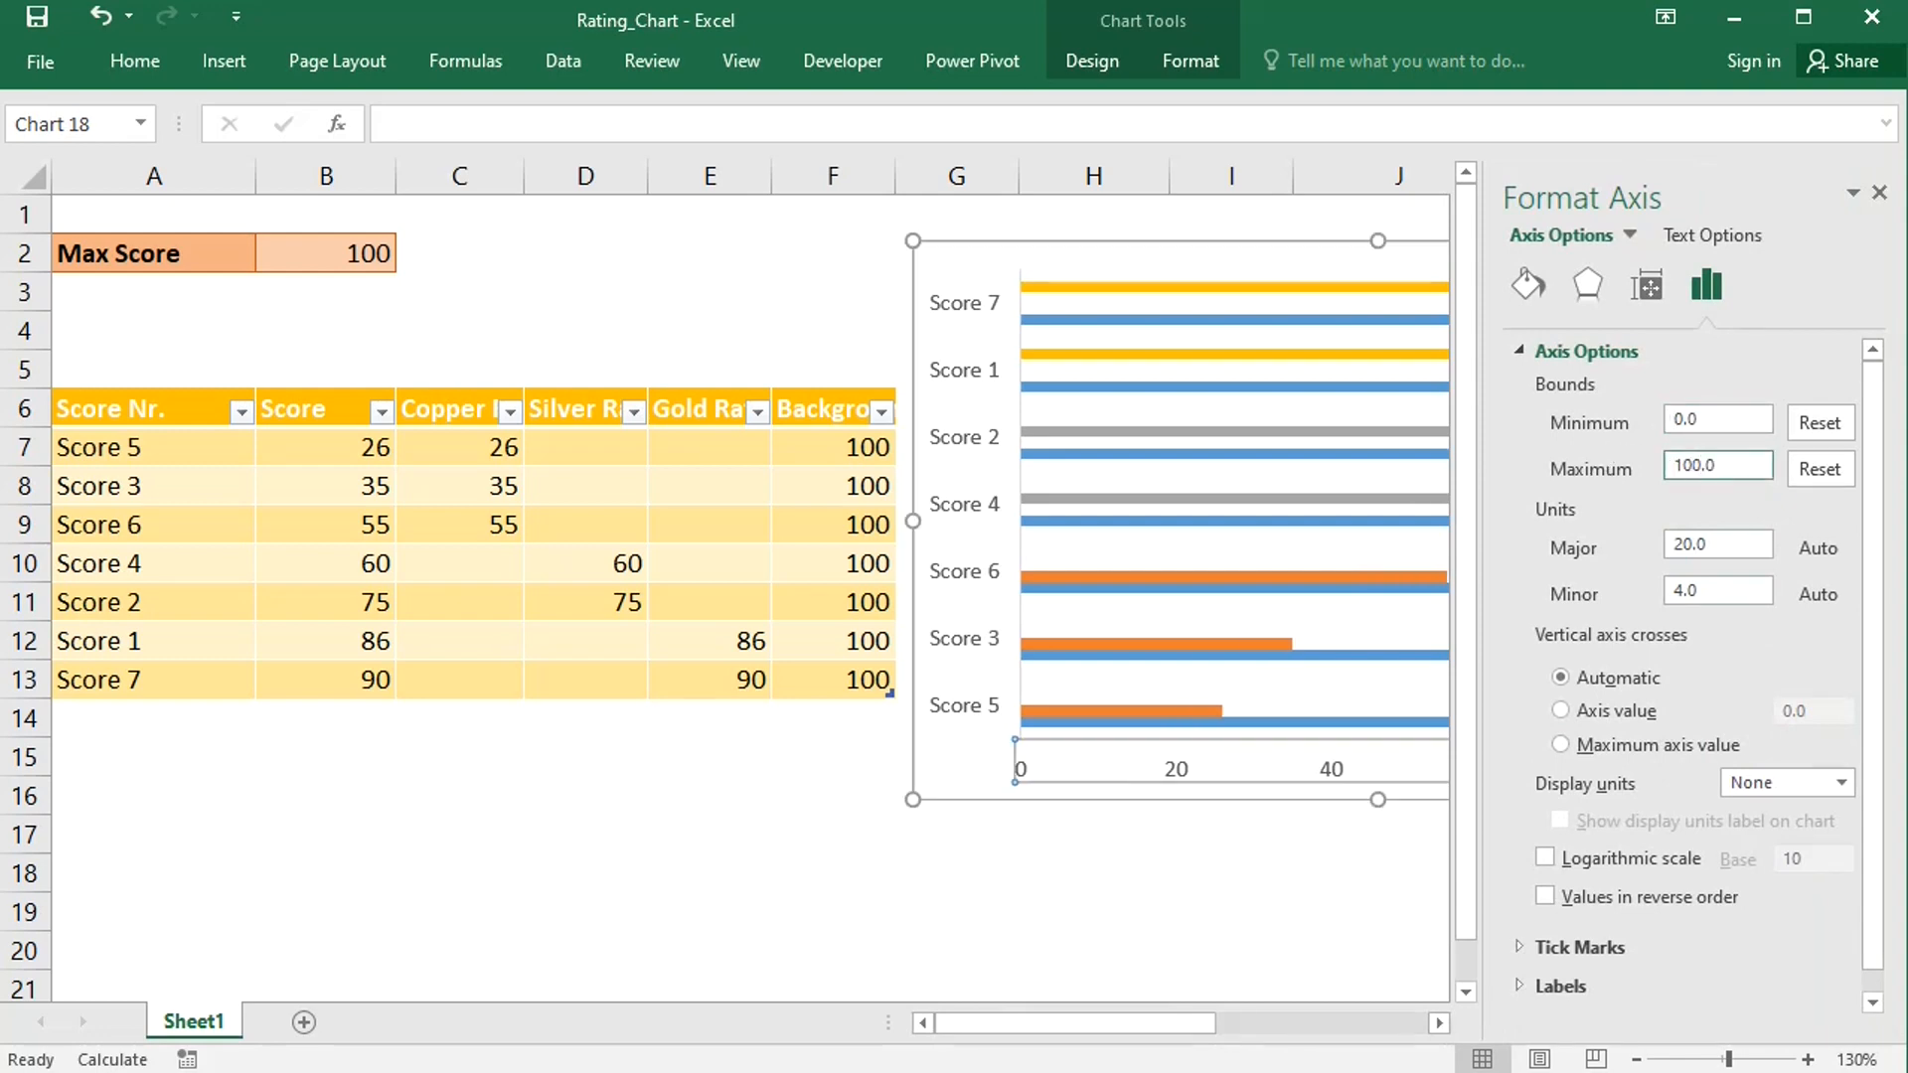
pyautogui.click(1879, 192)
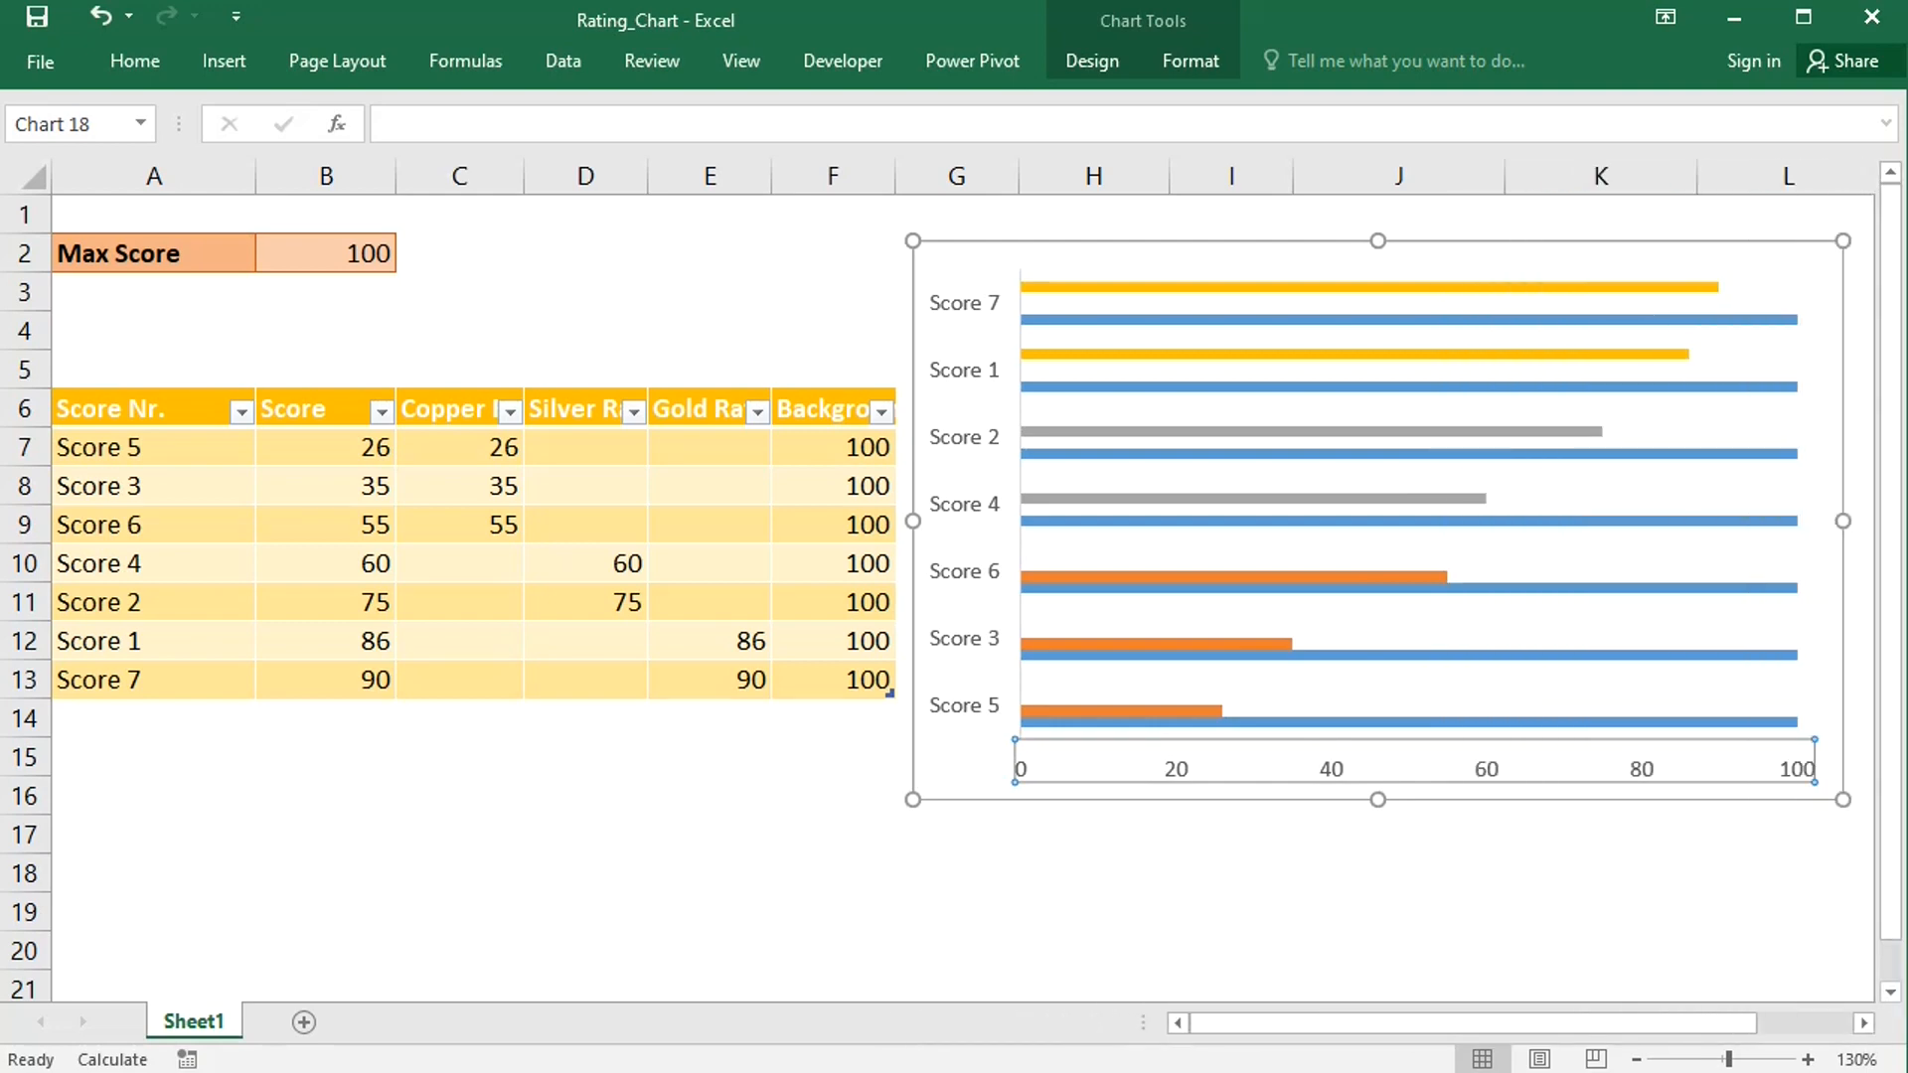
# - Insert a five-point star shape in the empty cells below the data table
pyautogui.click(225, 62)
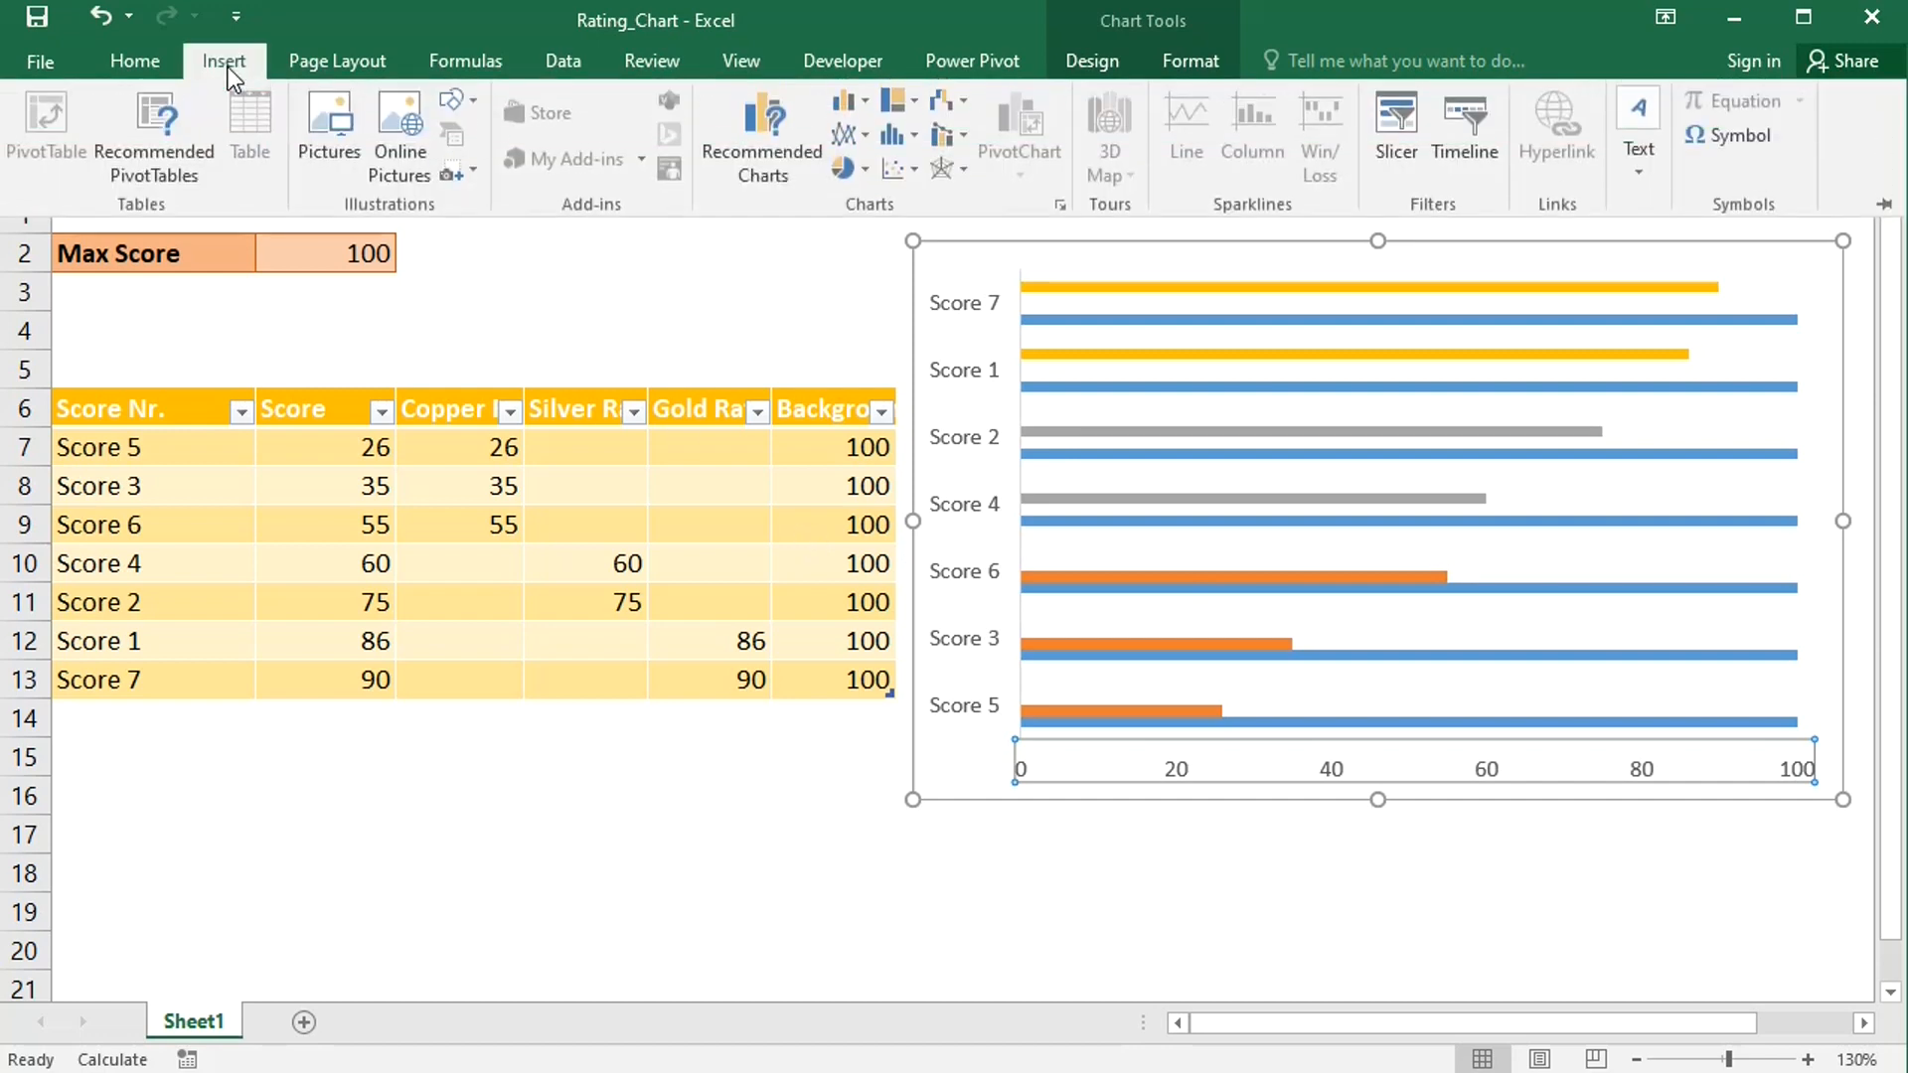
pyautogui.click(475, 98)
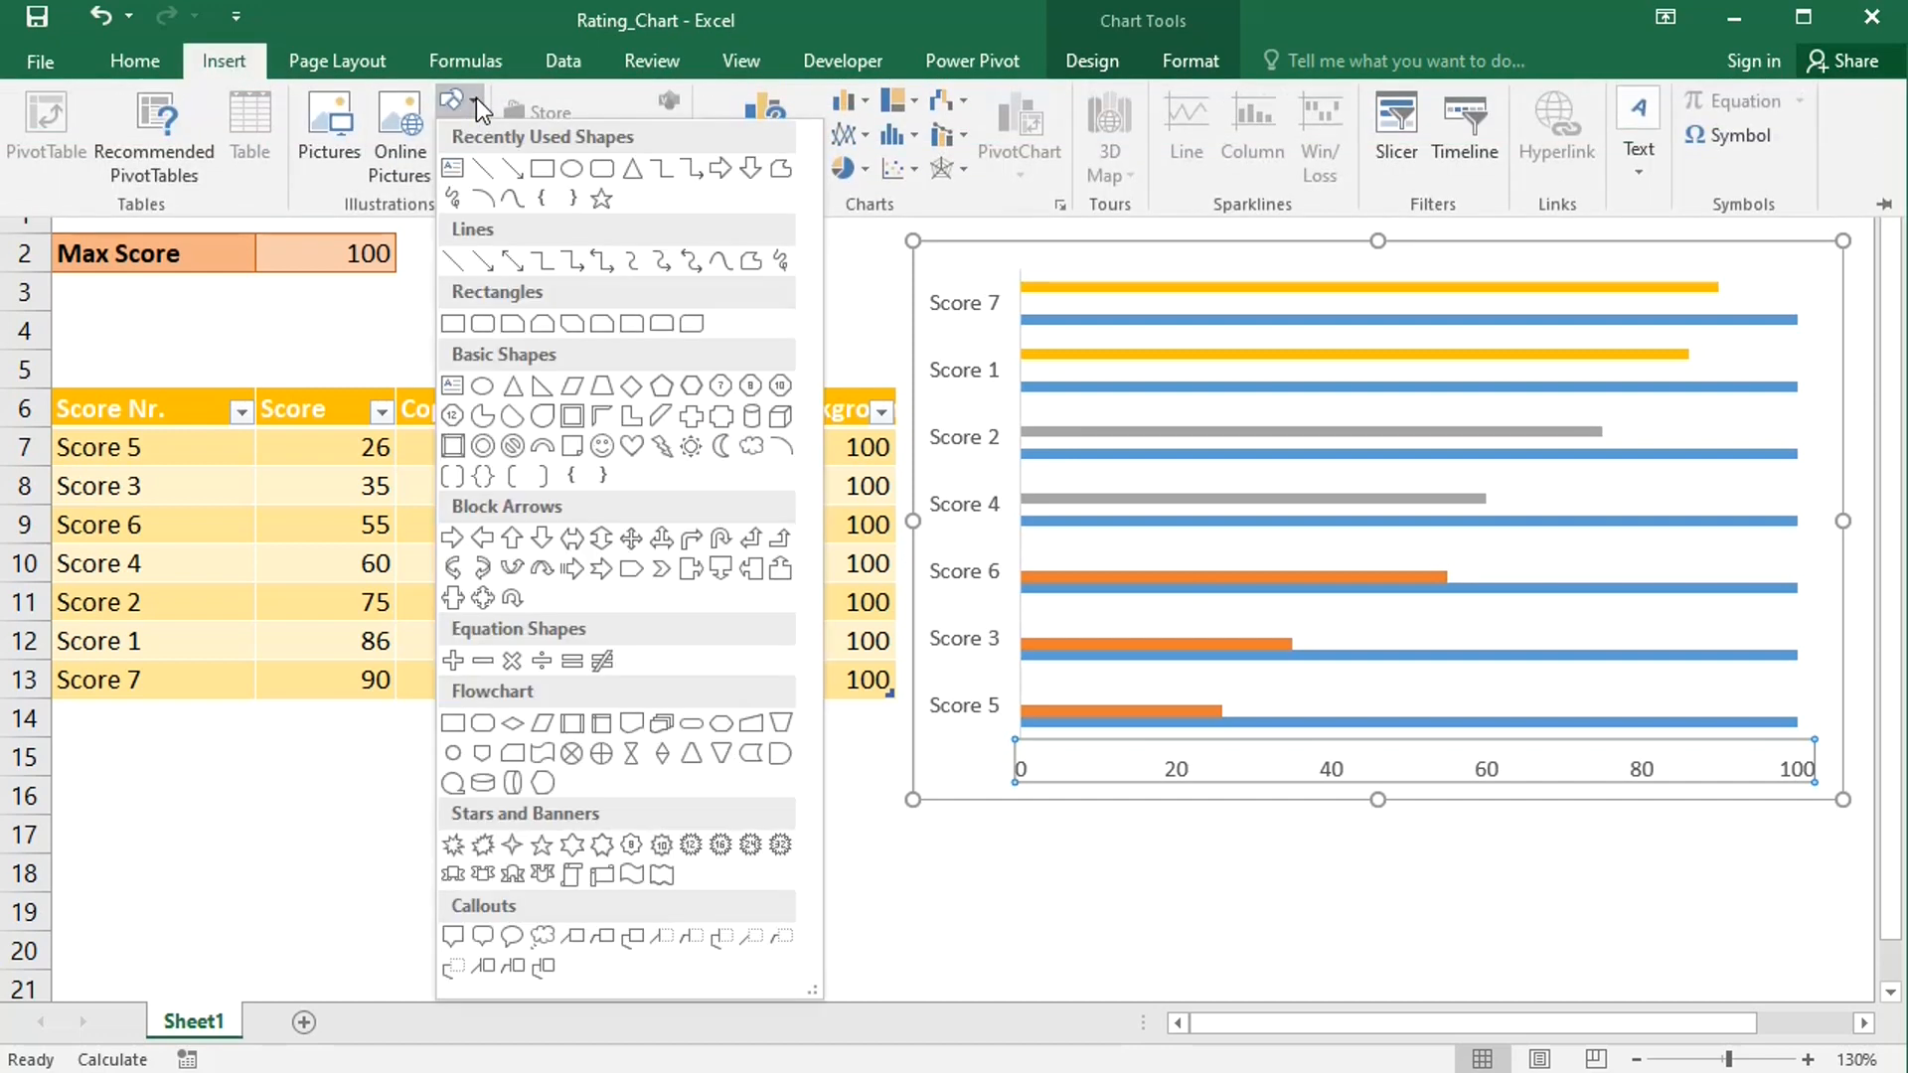
pyautogui.click(600, 200)
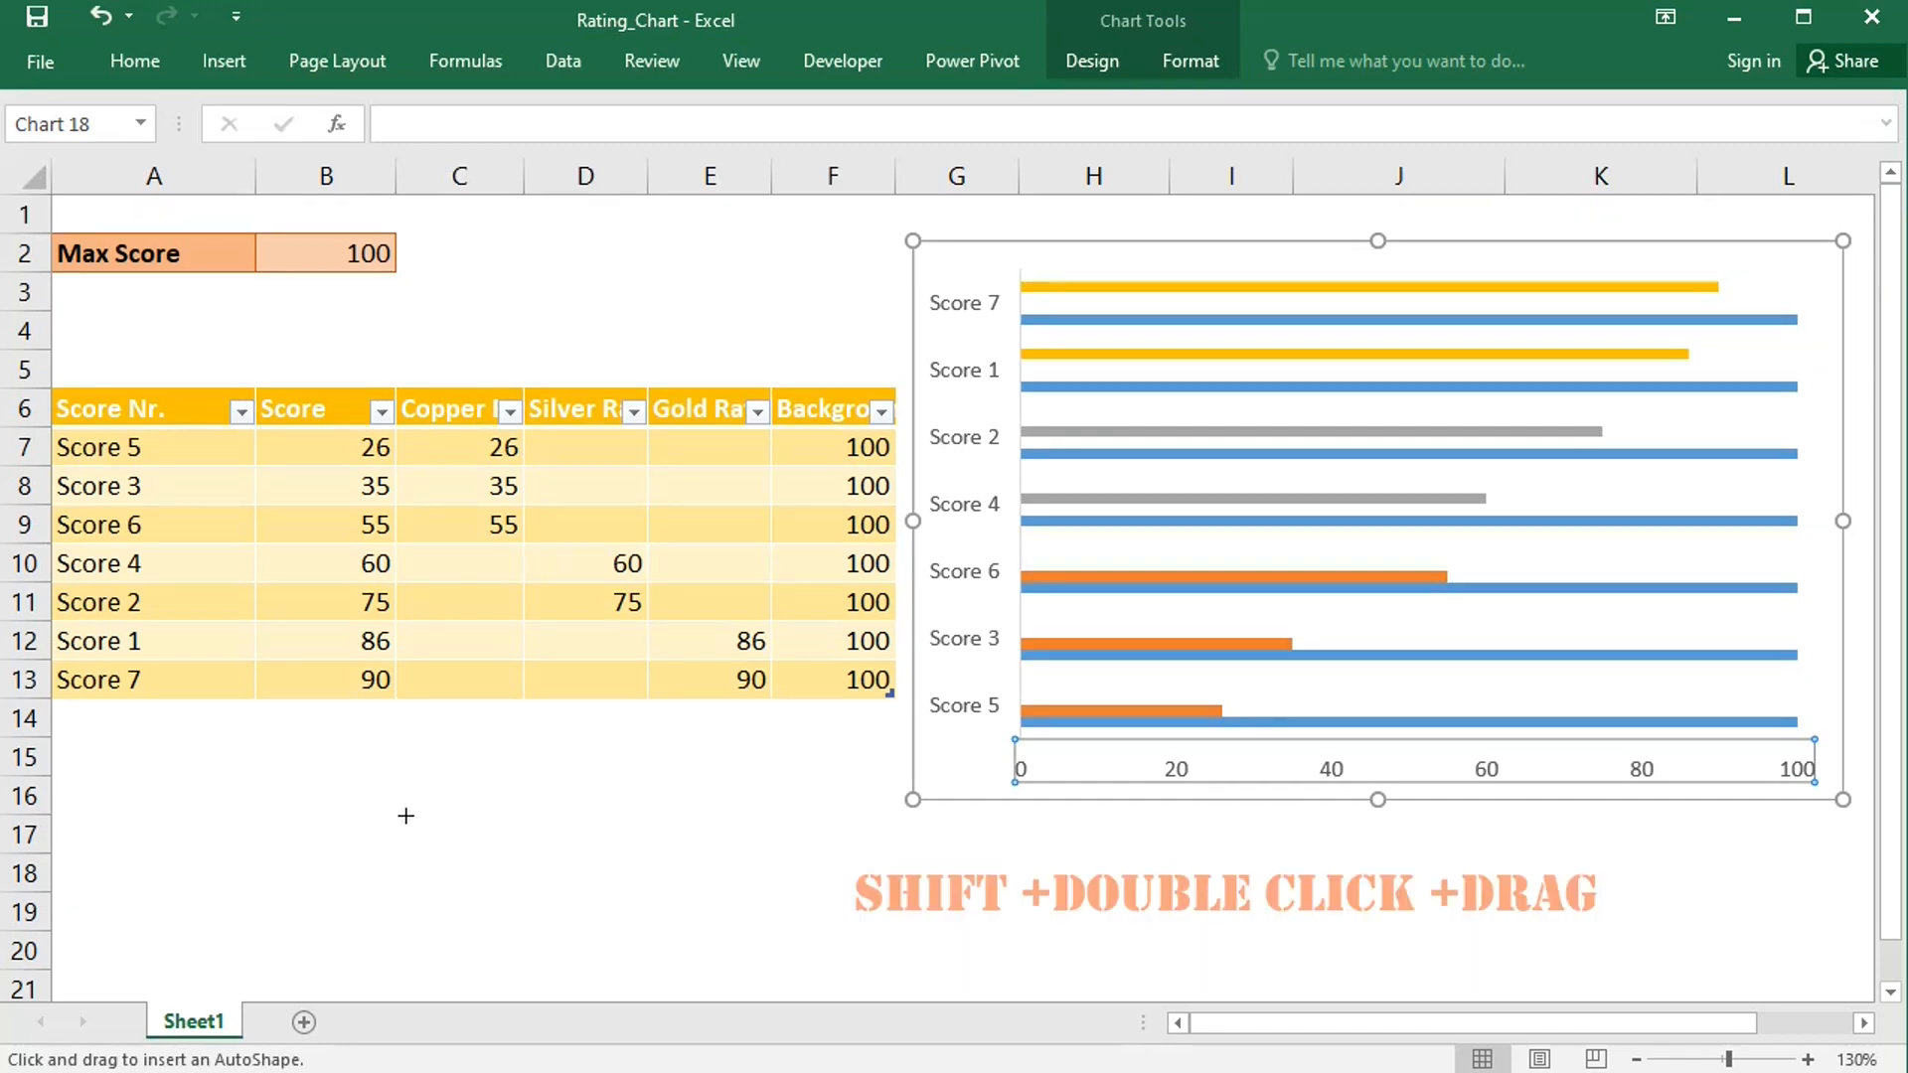
pyautogui.moveTo(400, 831); pyautogui.dragTo(546, 863)
pyautogui.moveTo(468, 935); pyautogui.dragTo(472, 850)
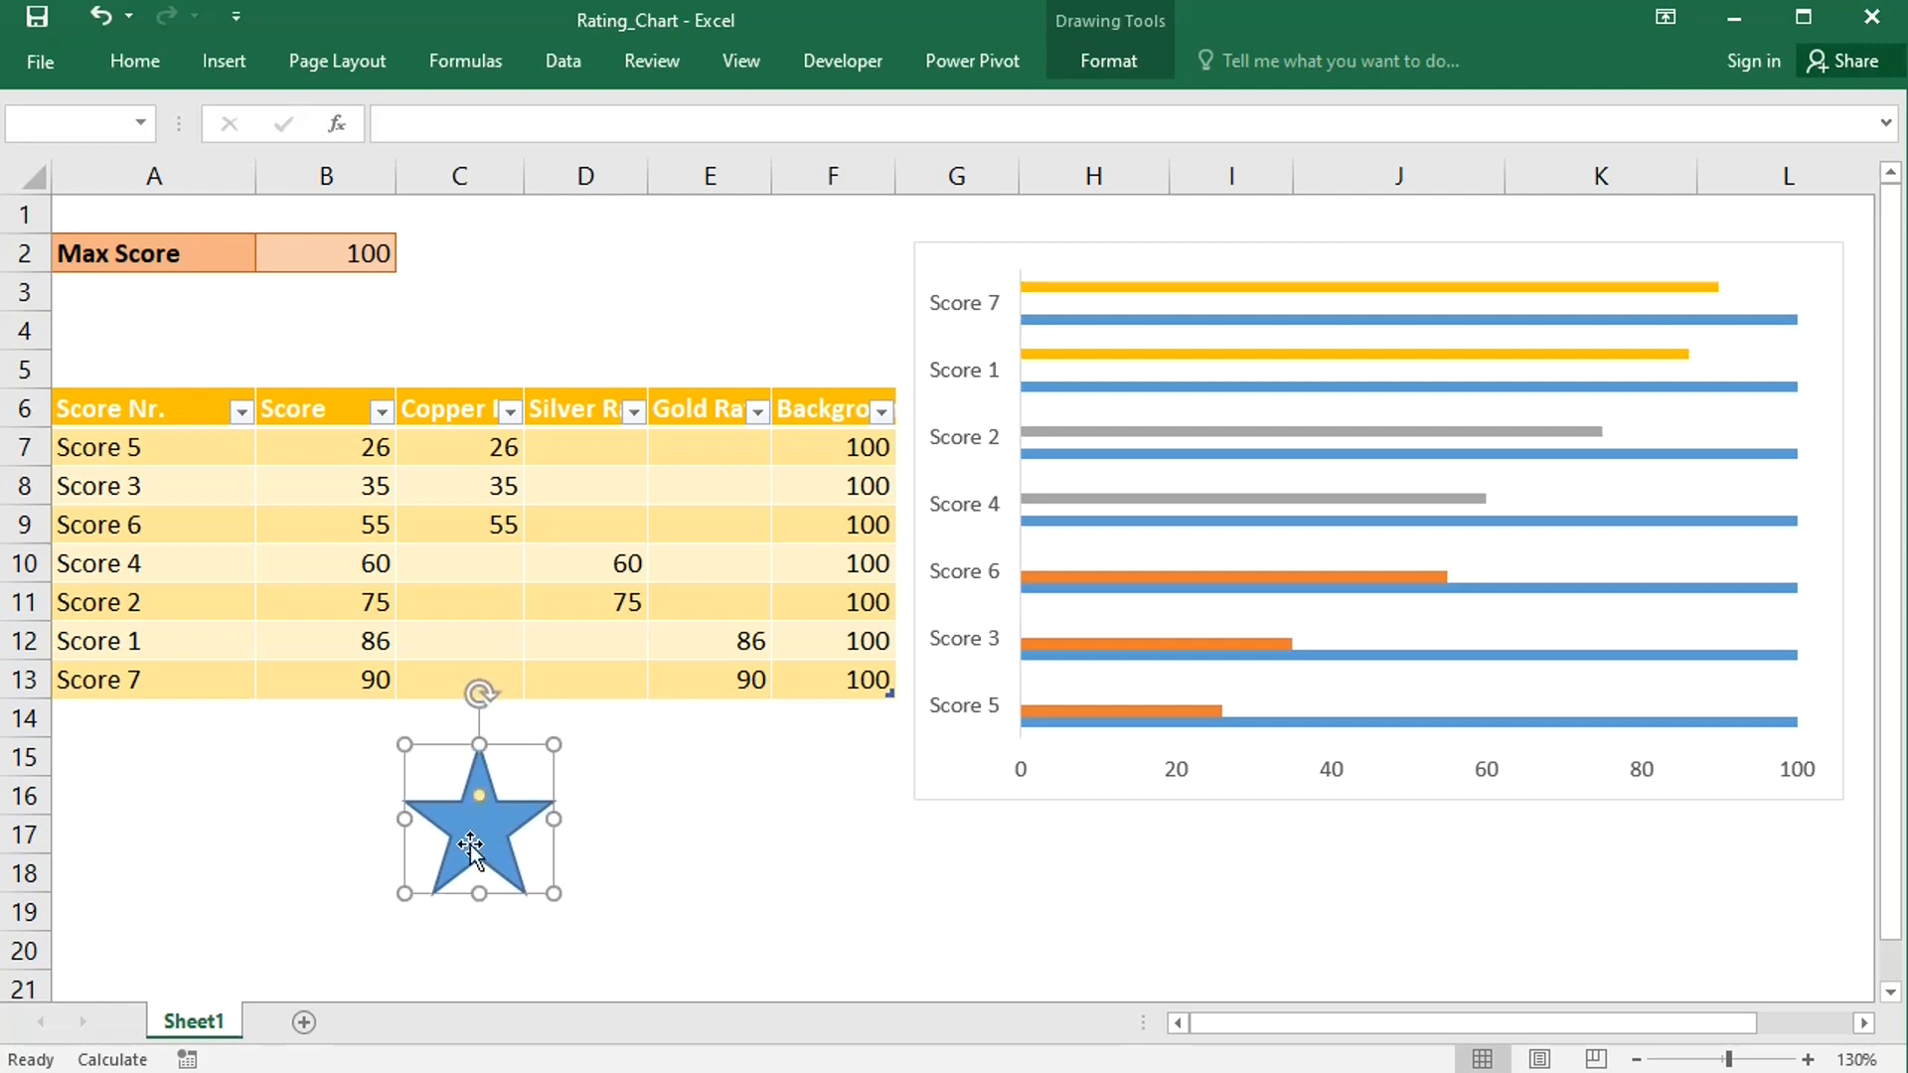
# - Remove the star's fill and give it a grey outline
pyautogui.rightClick(483, 842)
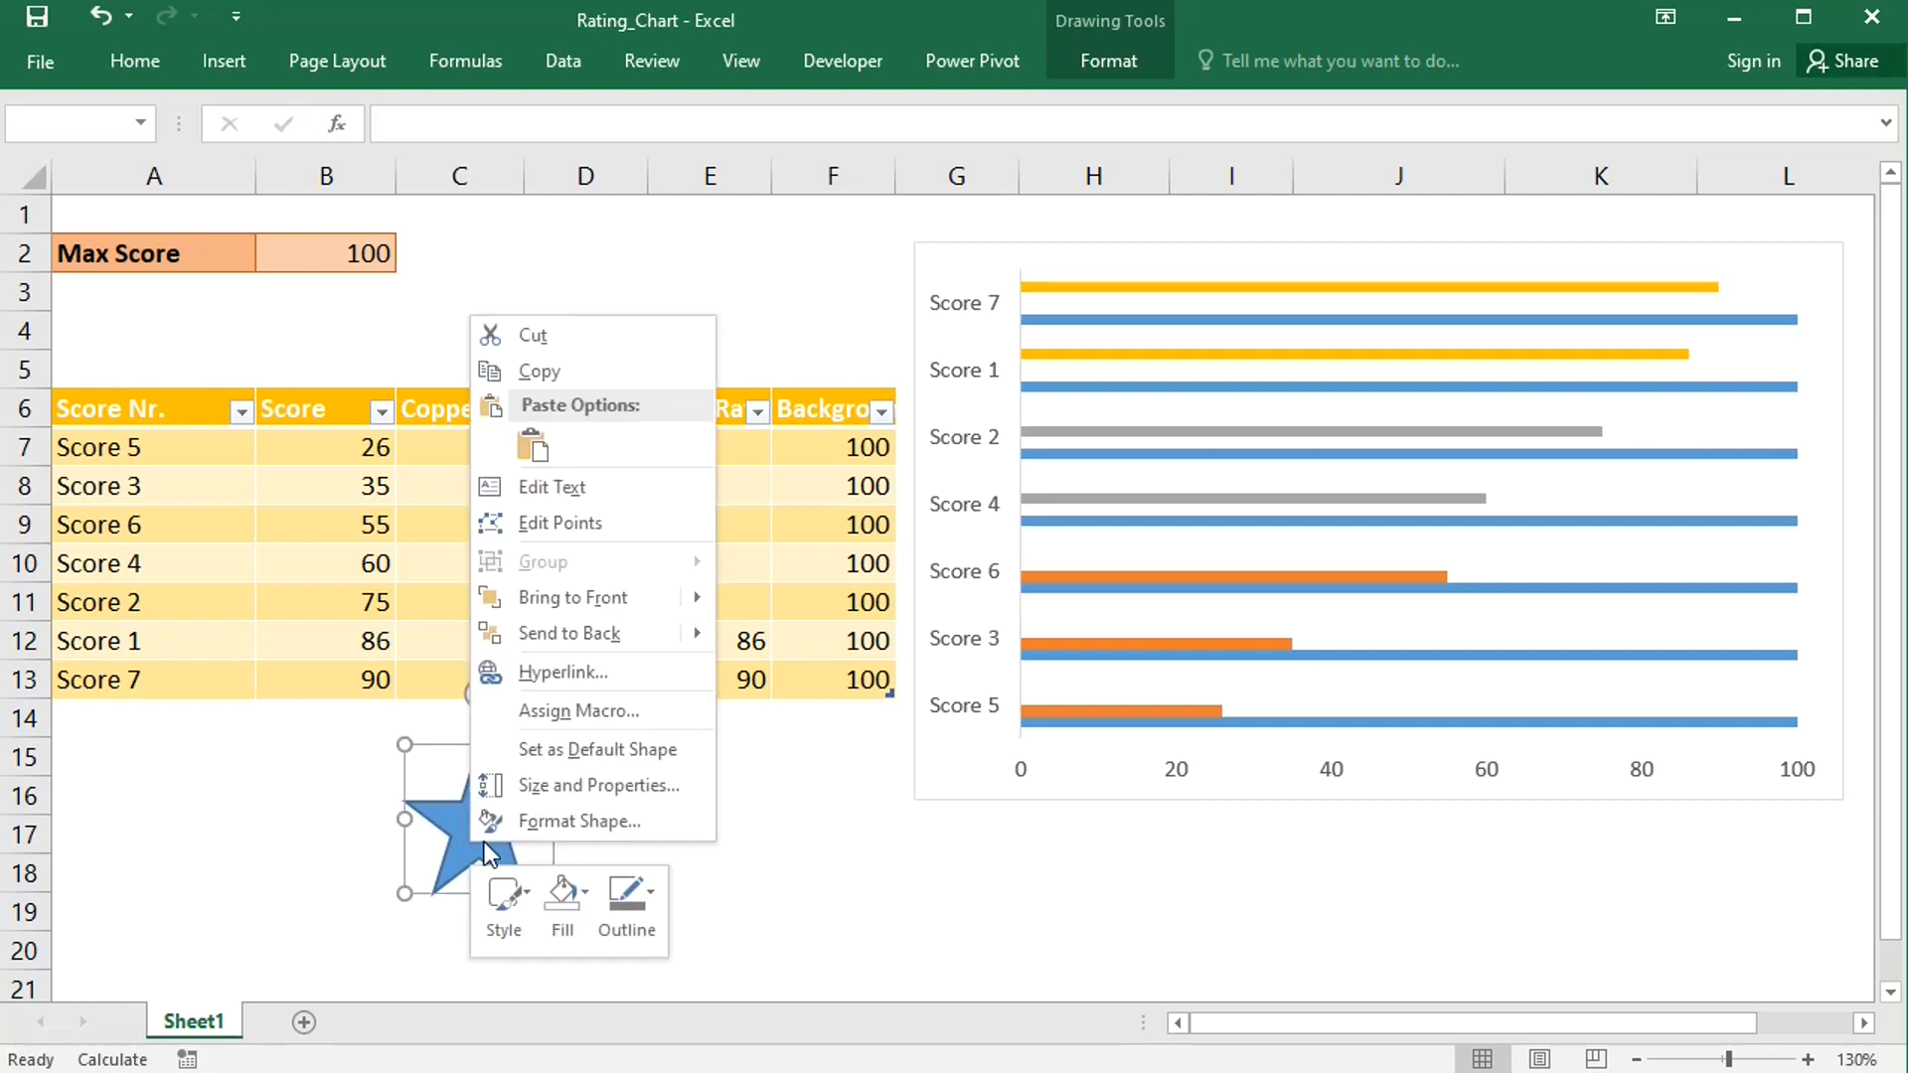
pyautogui.click(563, 897)
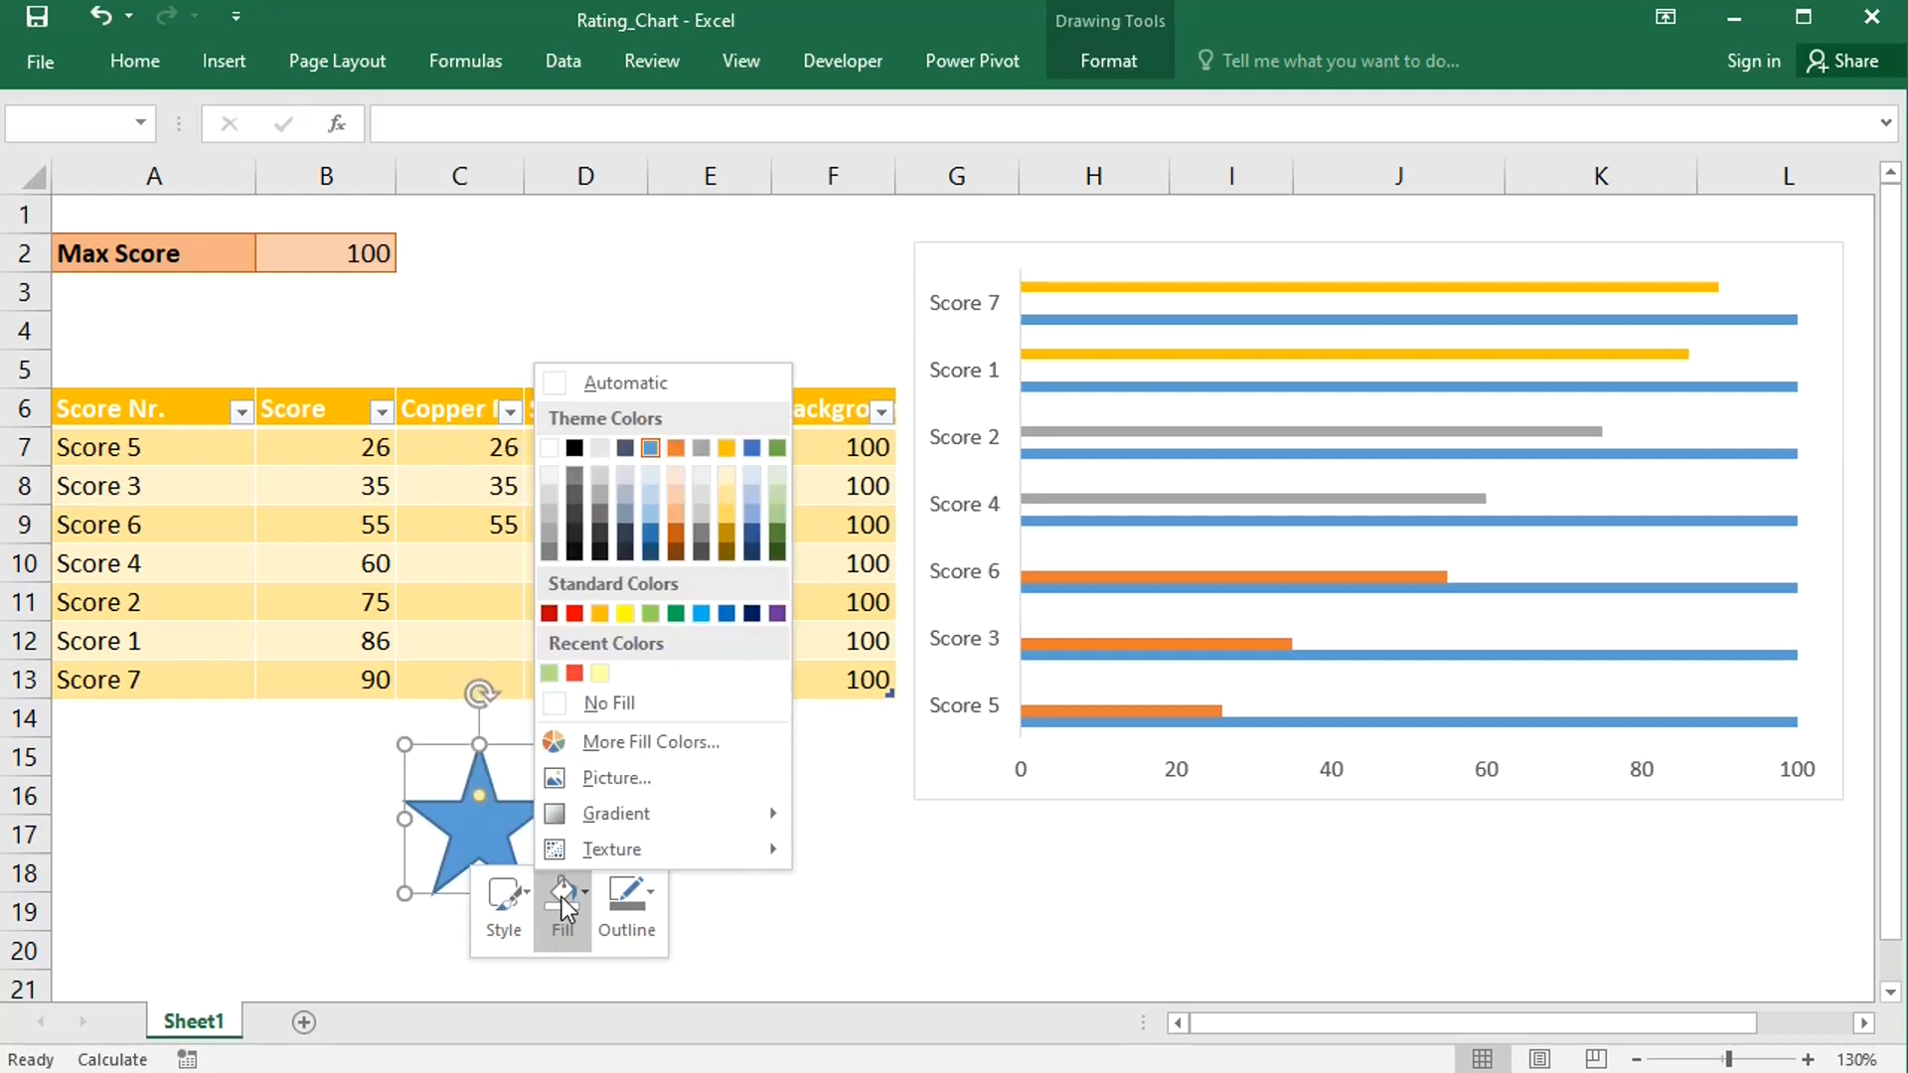
pyautogui.click(630, 903)
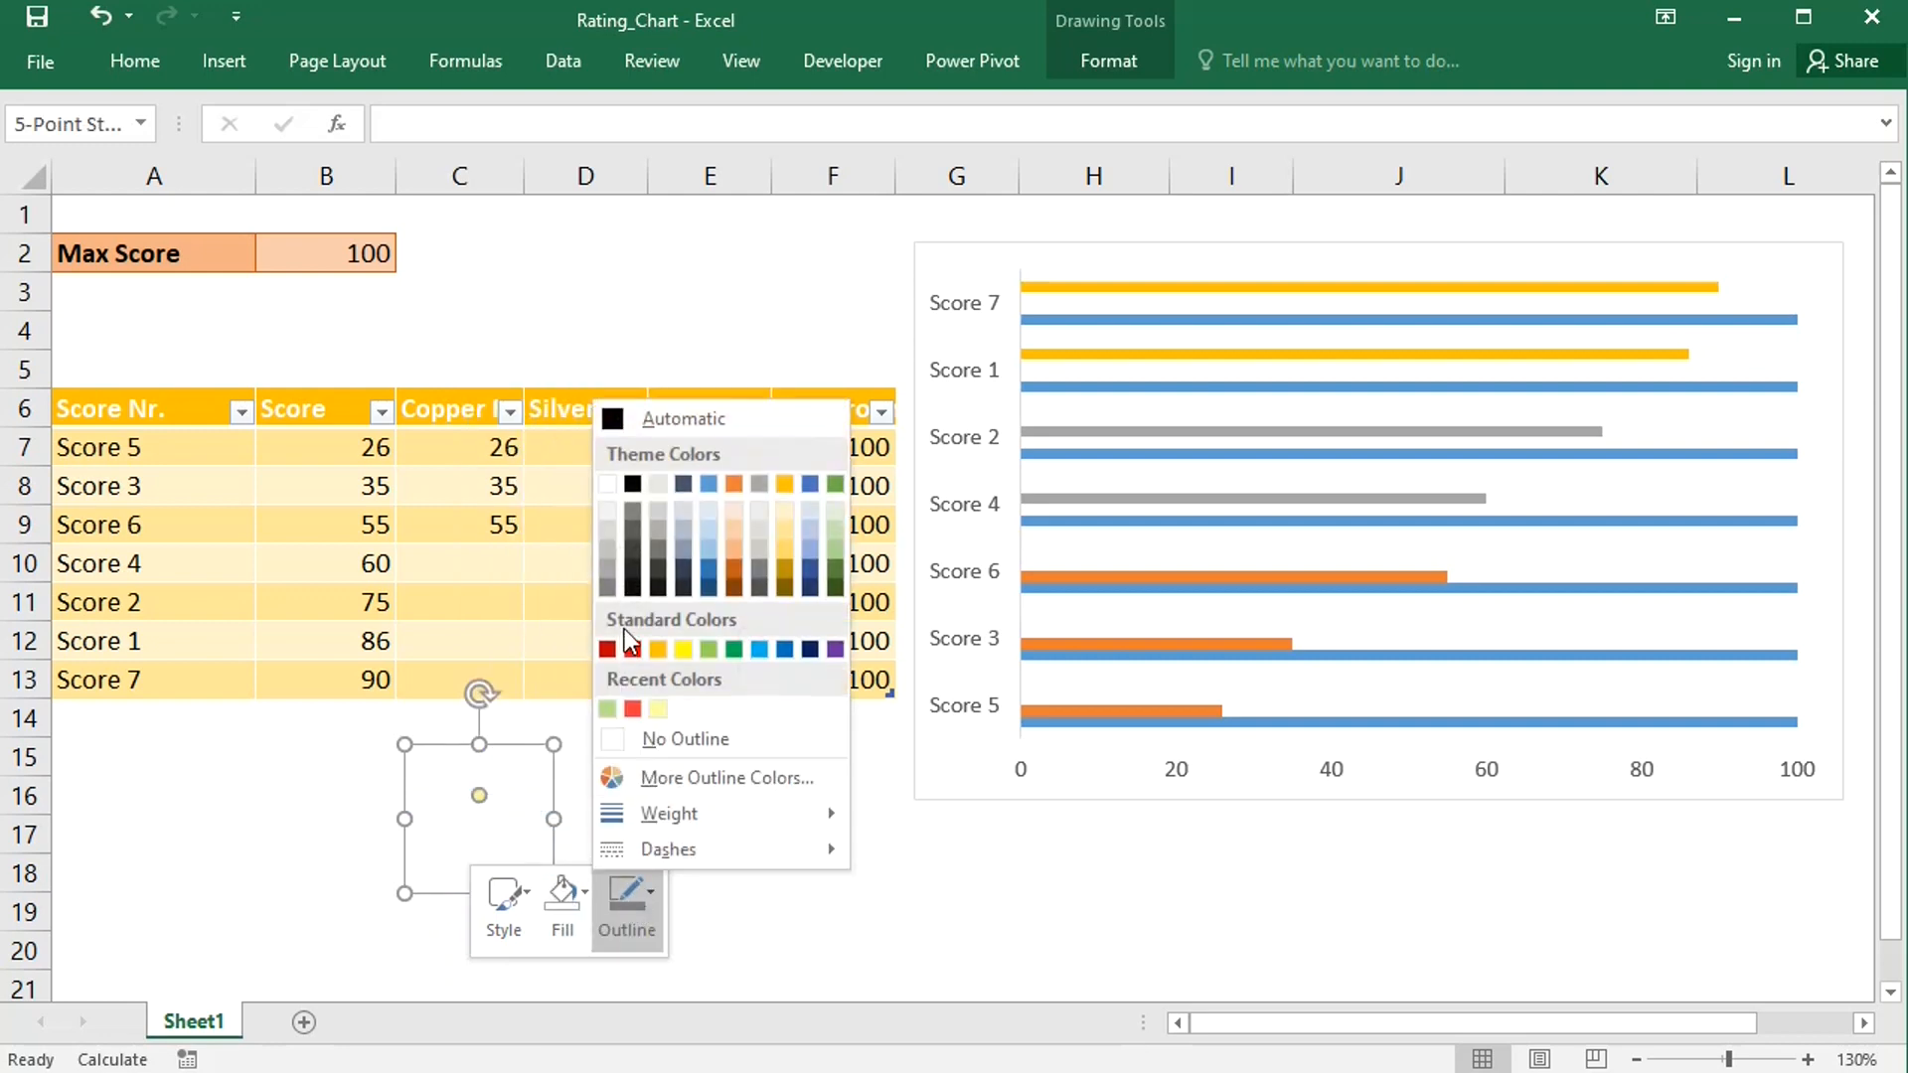
pyautogui.click(608, 590)
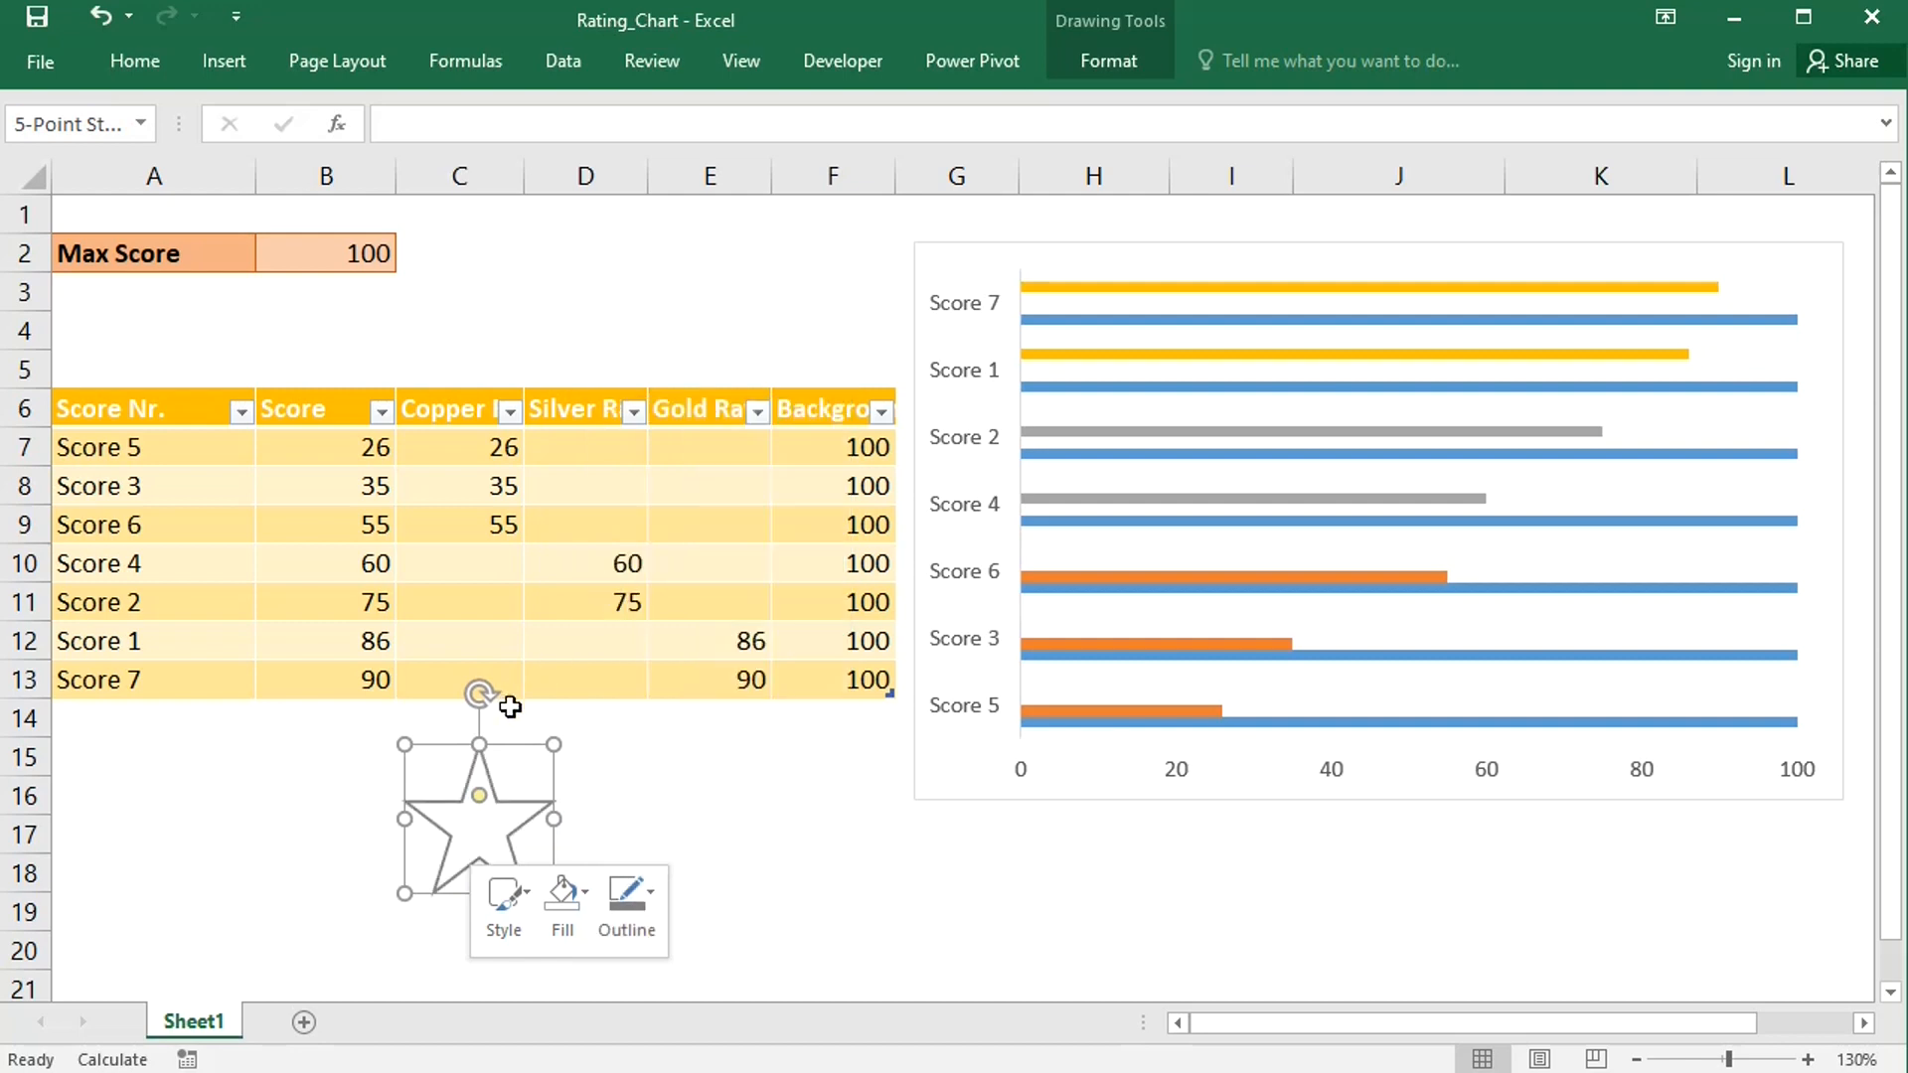
# - Copy the outlined star and paste it onto the Background series bars
pyautogui.hotkey('ctrl', 'c')
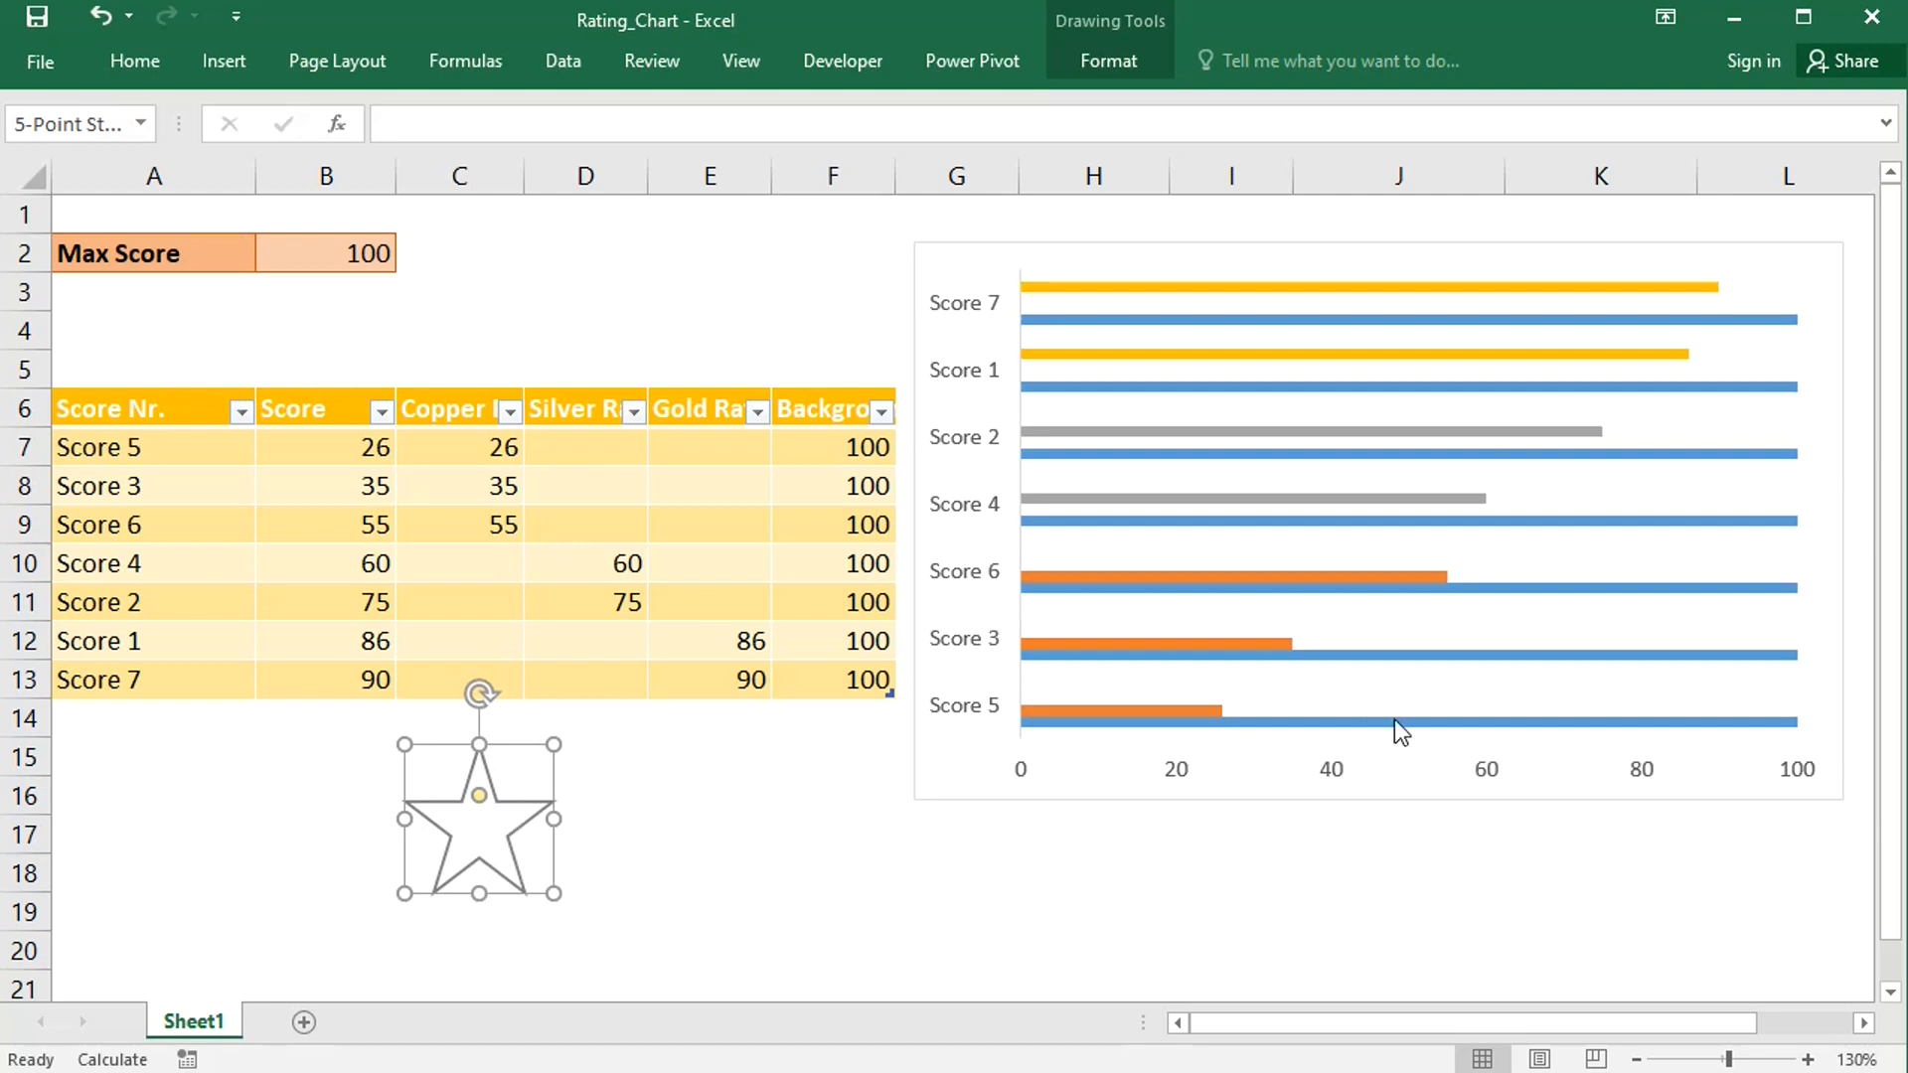
pyautogui.click(1433, 720)
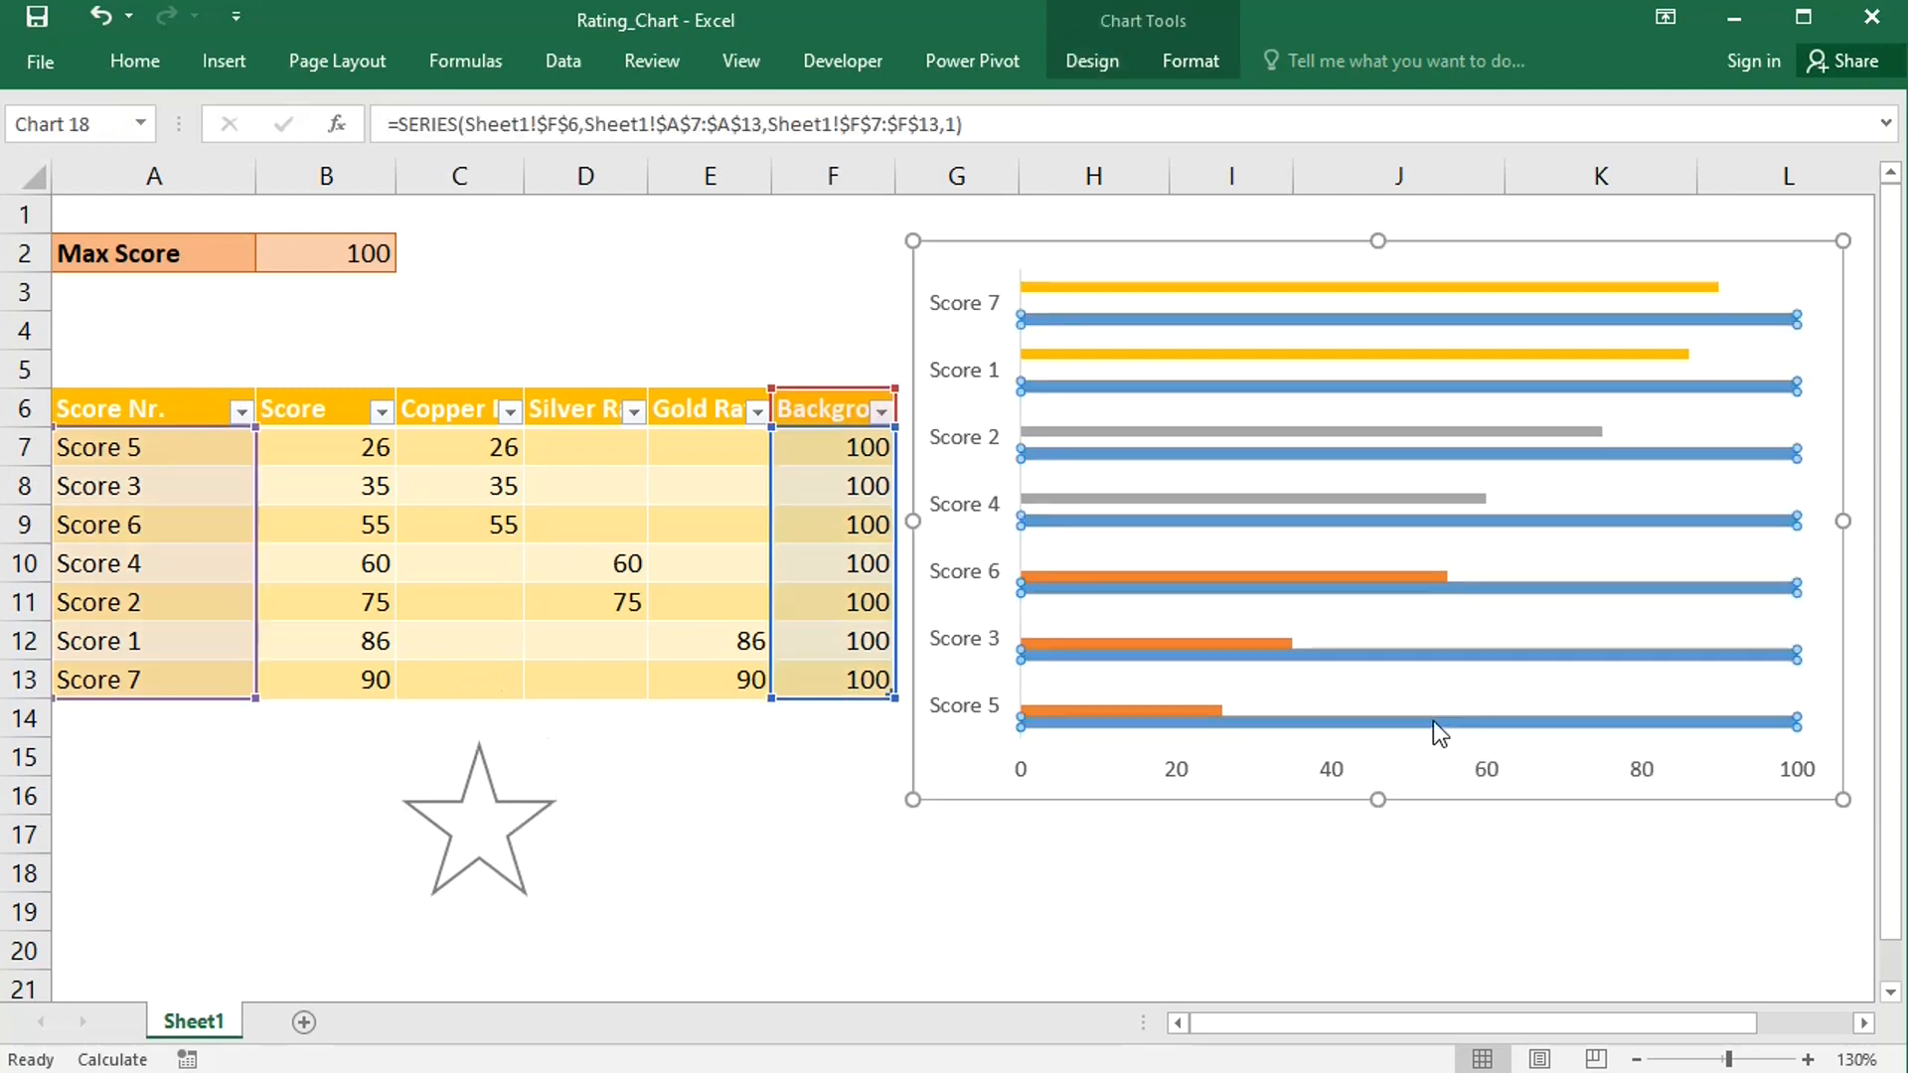
pyautogui.hotkey('ctrl', 'v')
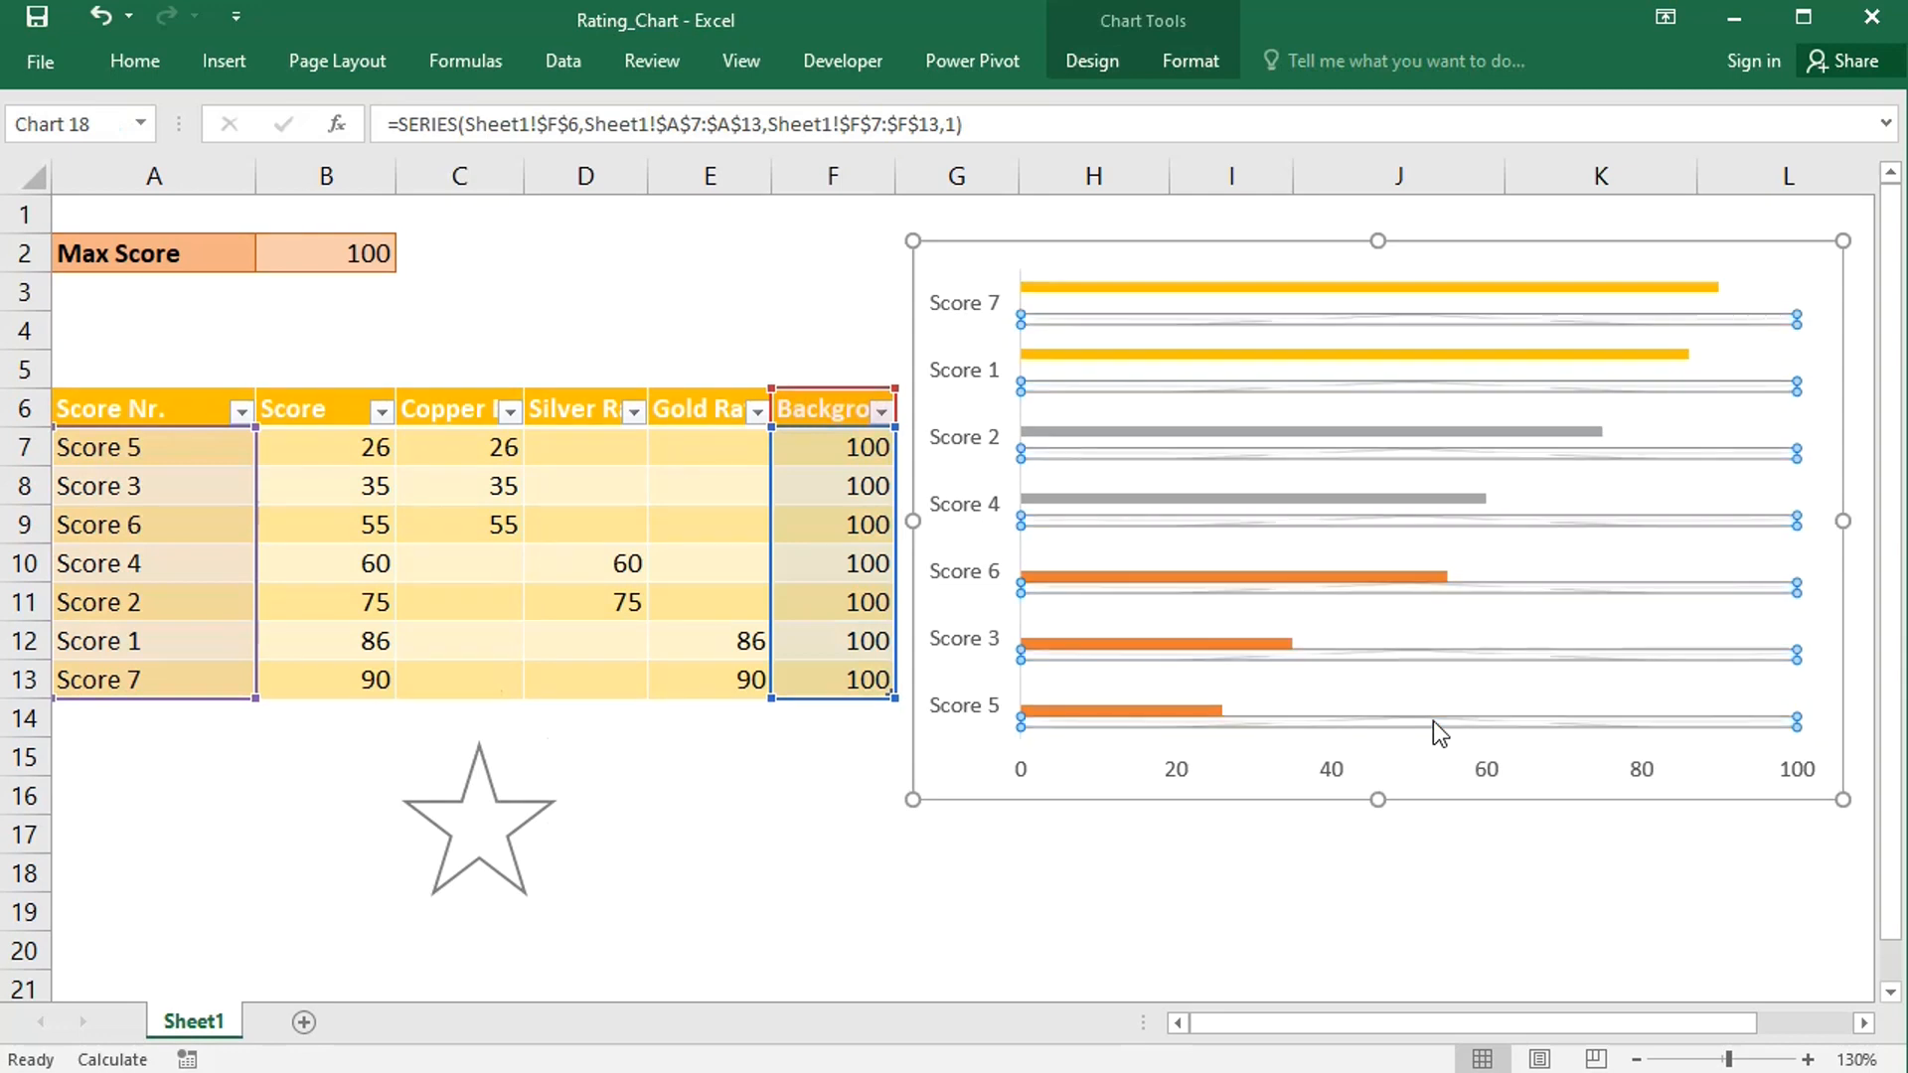
# - Set the Background series picture fill to stack and scale with 20 units per picture
pyautogui.rightClick(1431, 720)
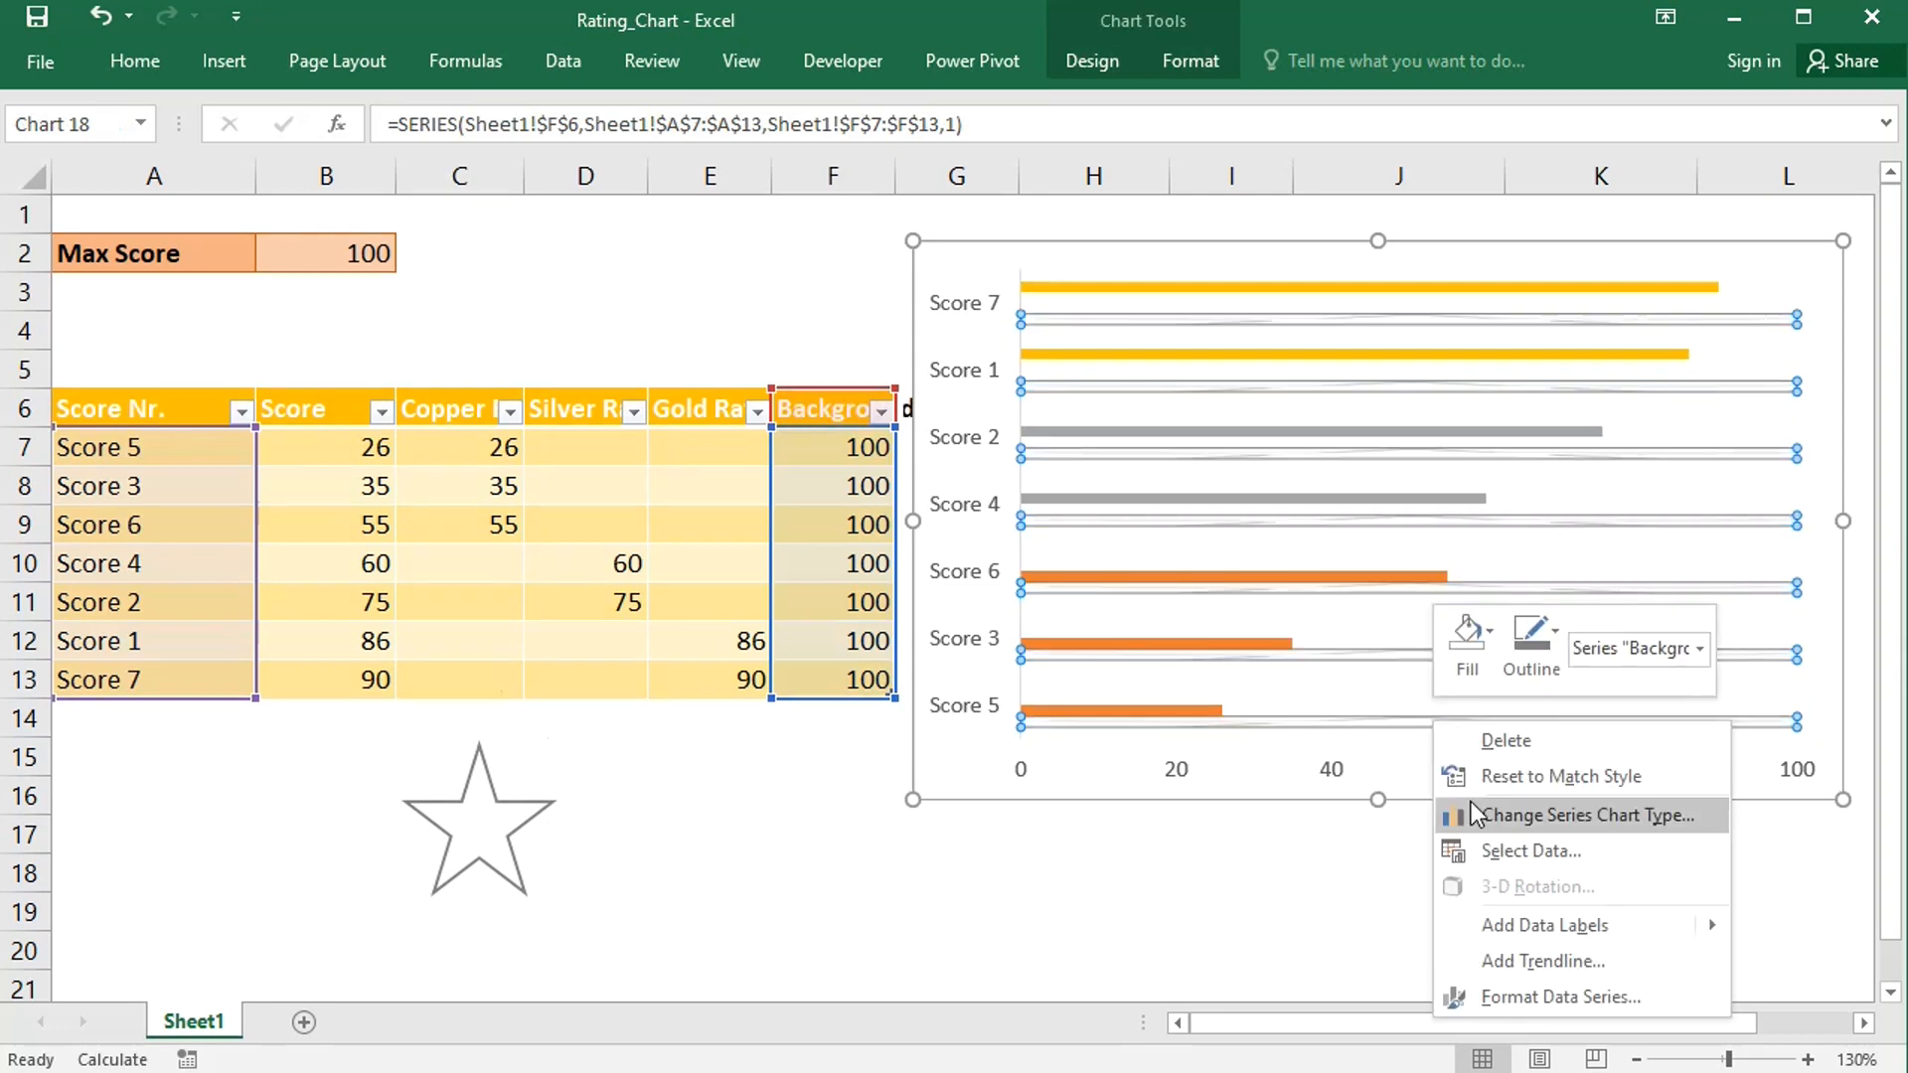
pyautogui.click(1549, 994)
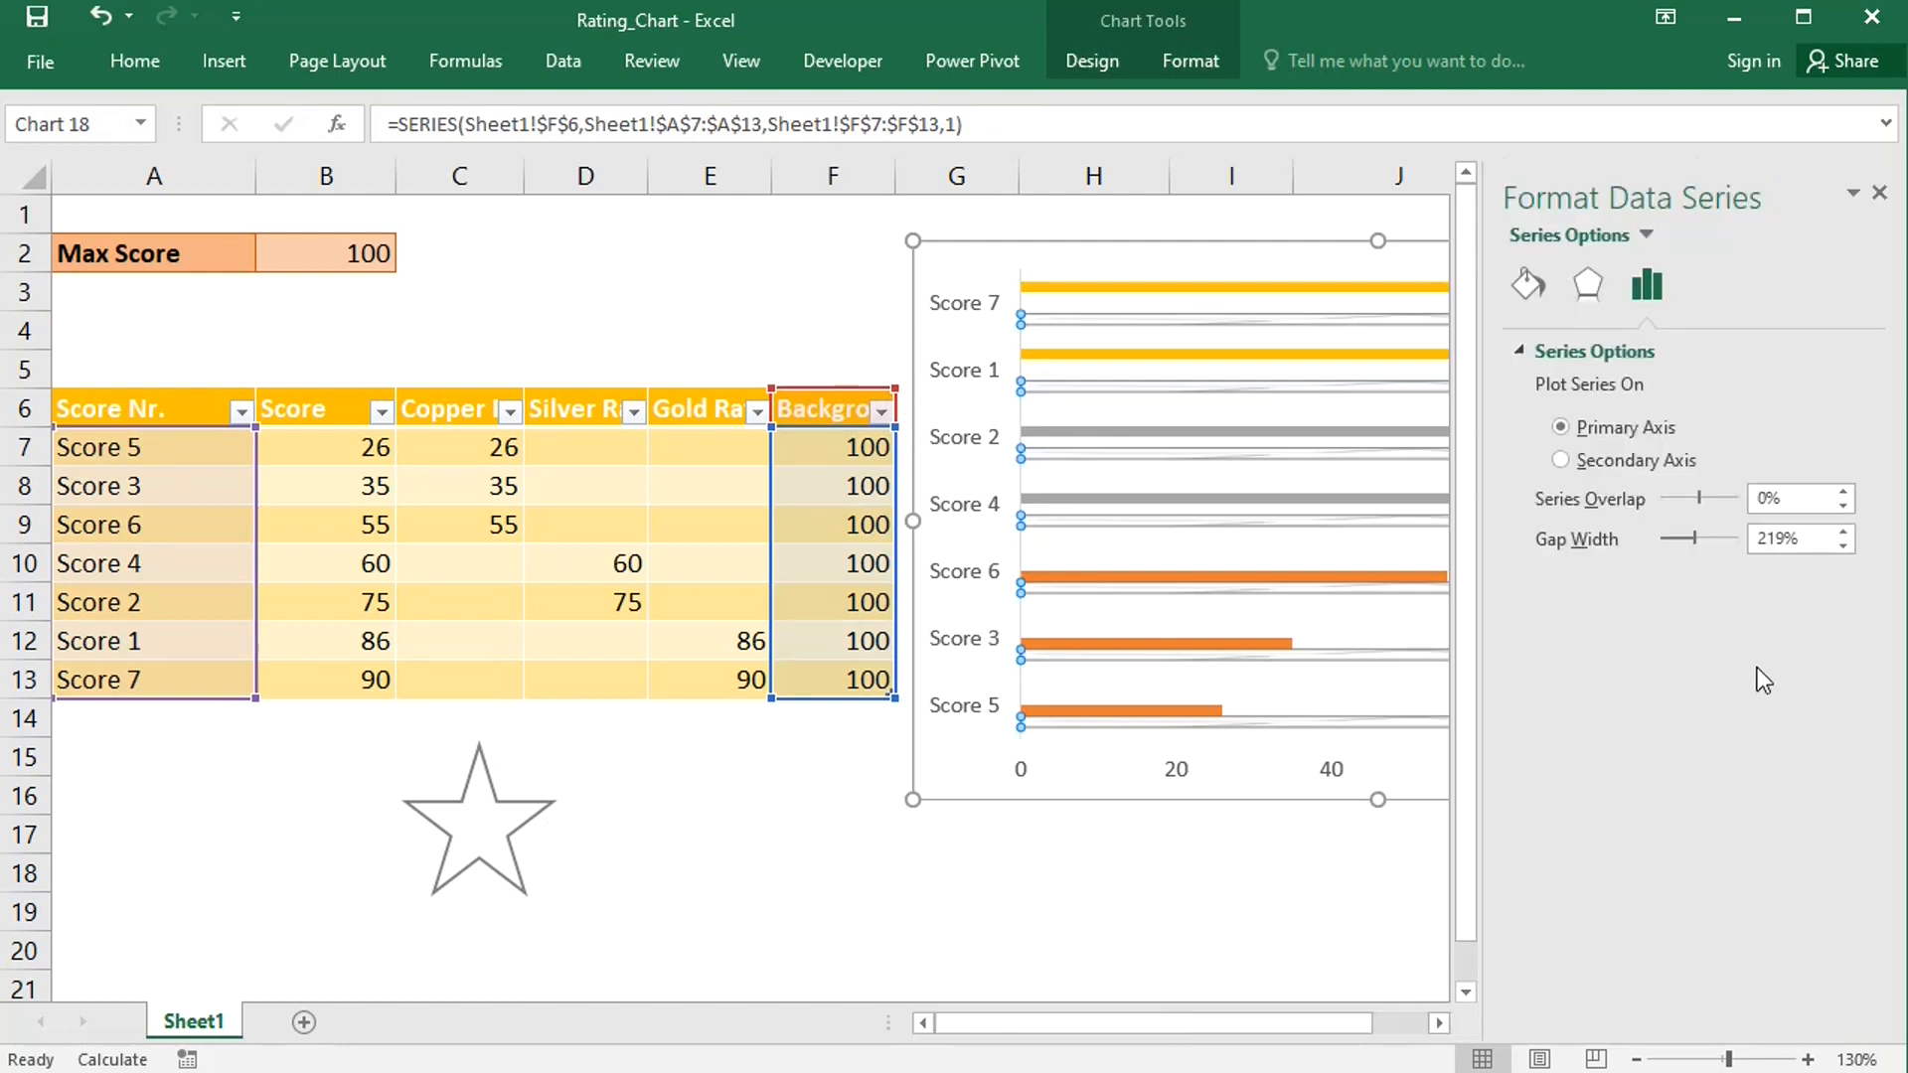
pyautogui.click(1536, 283)
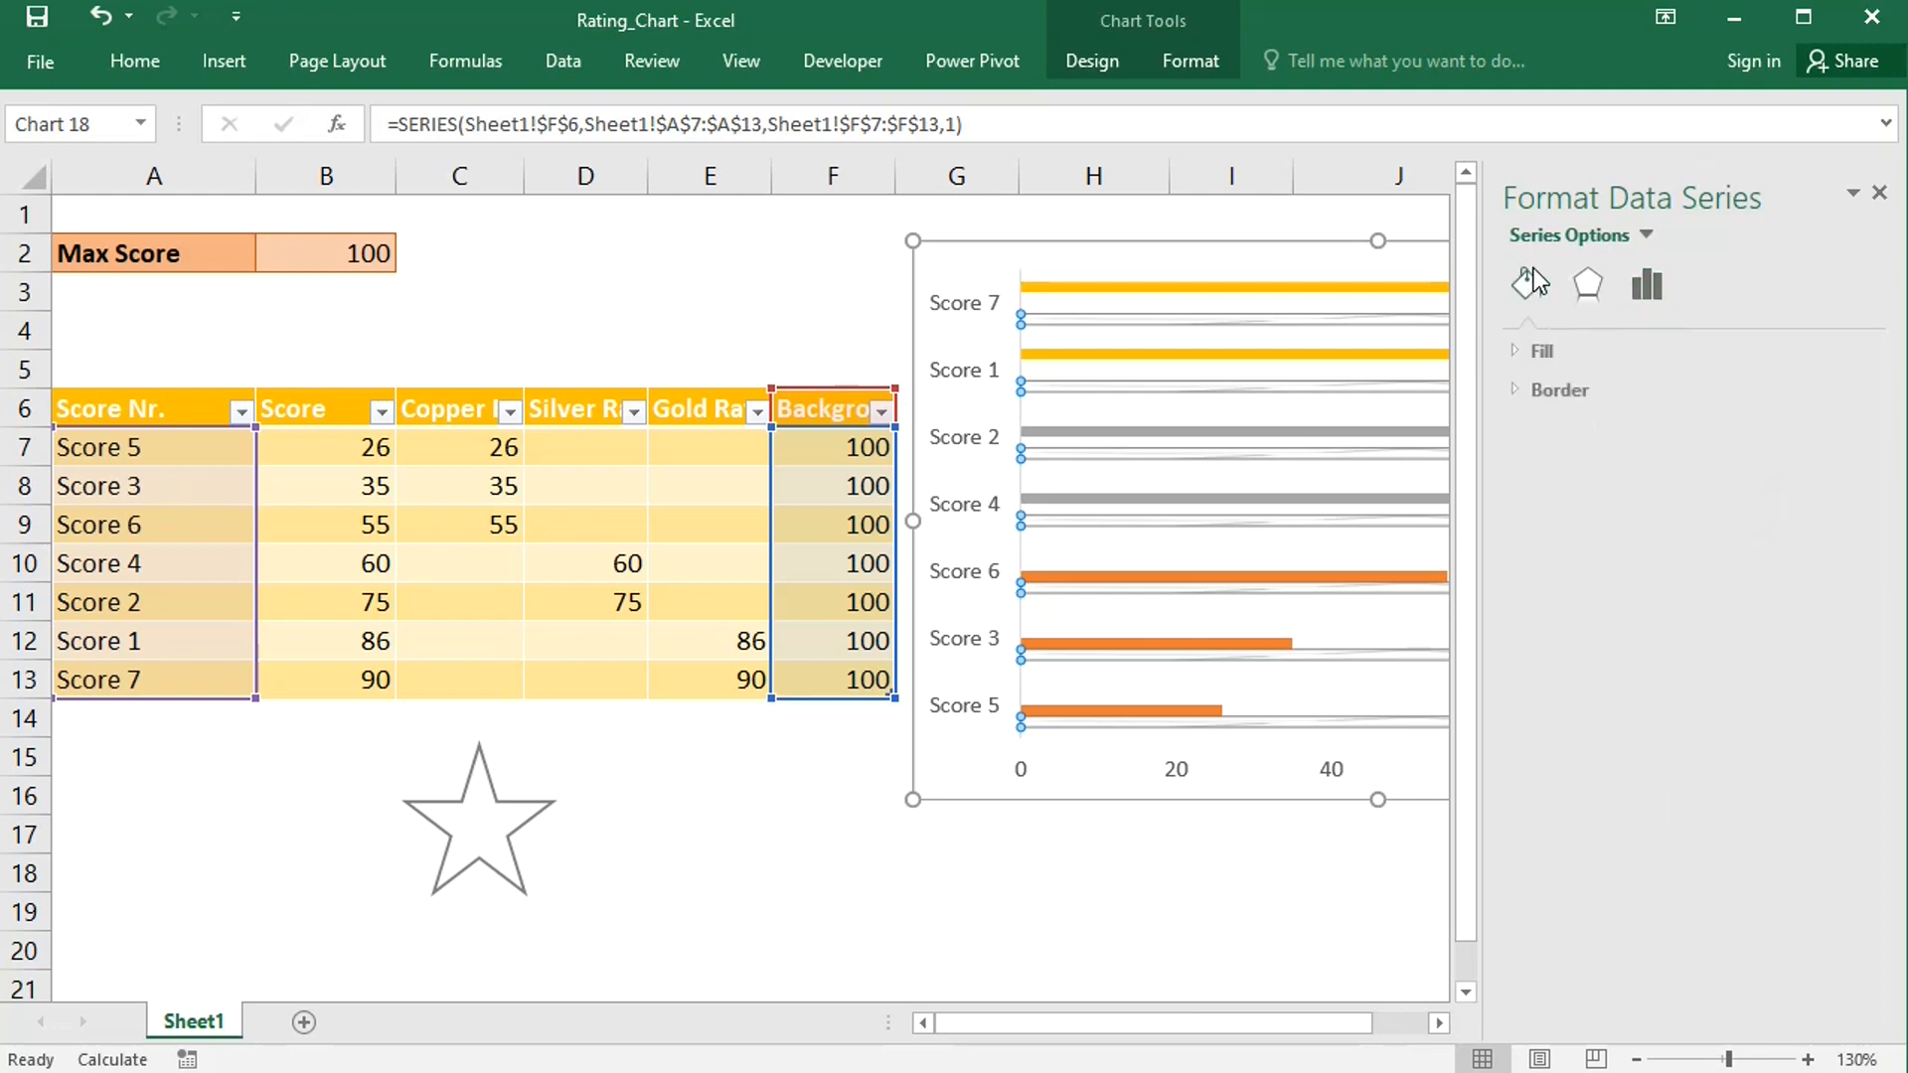
pyautogui.click(1529, 349)
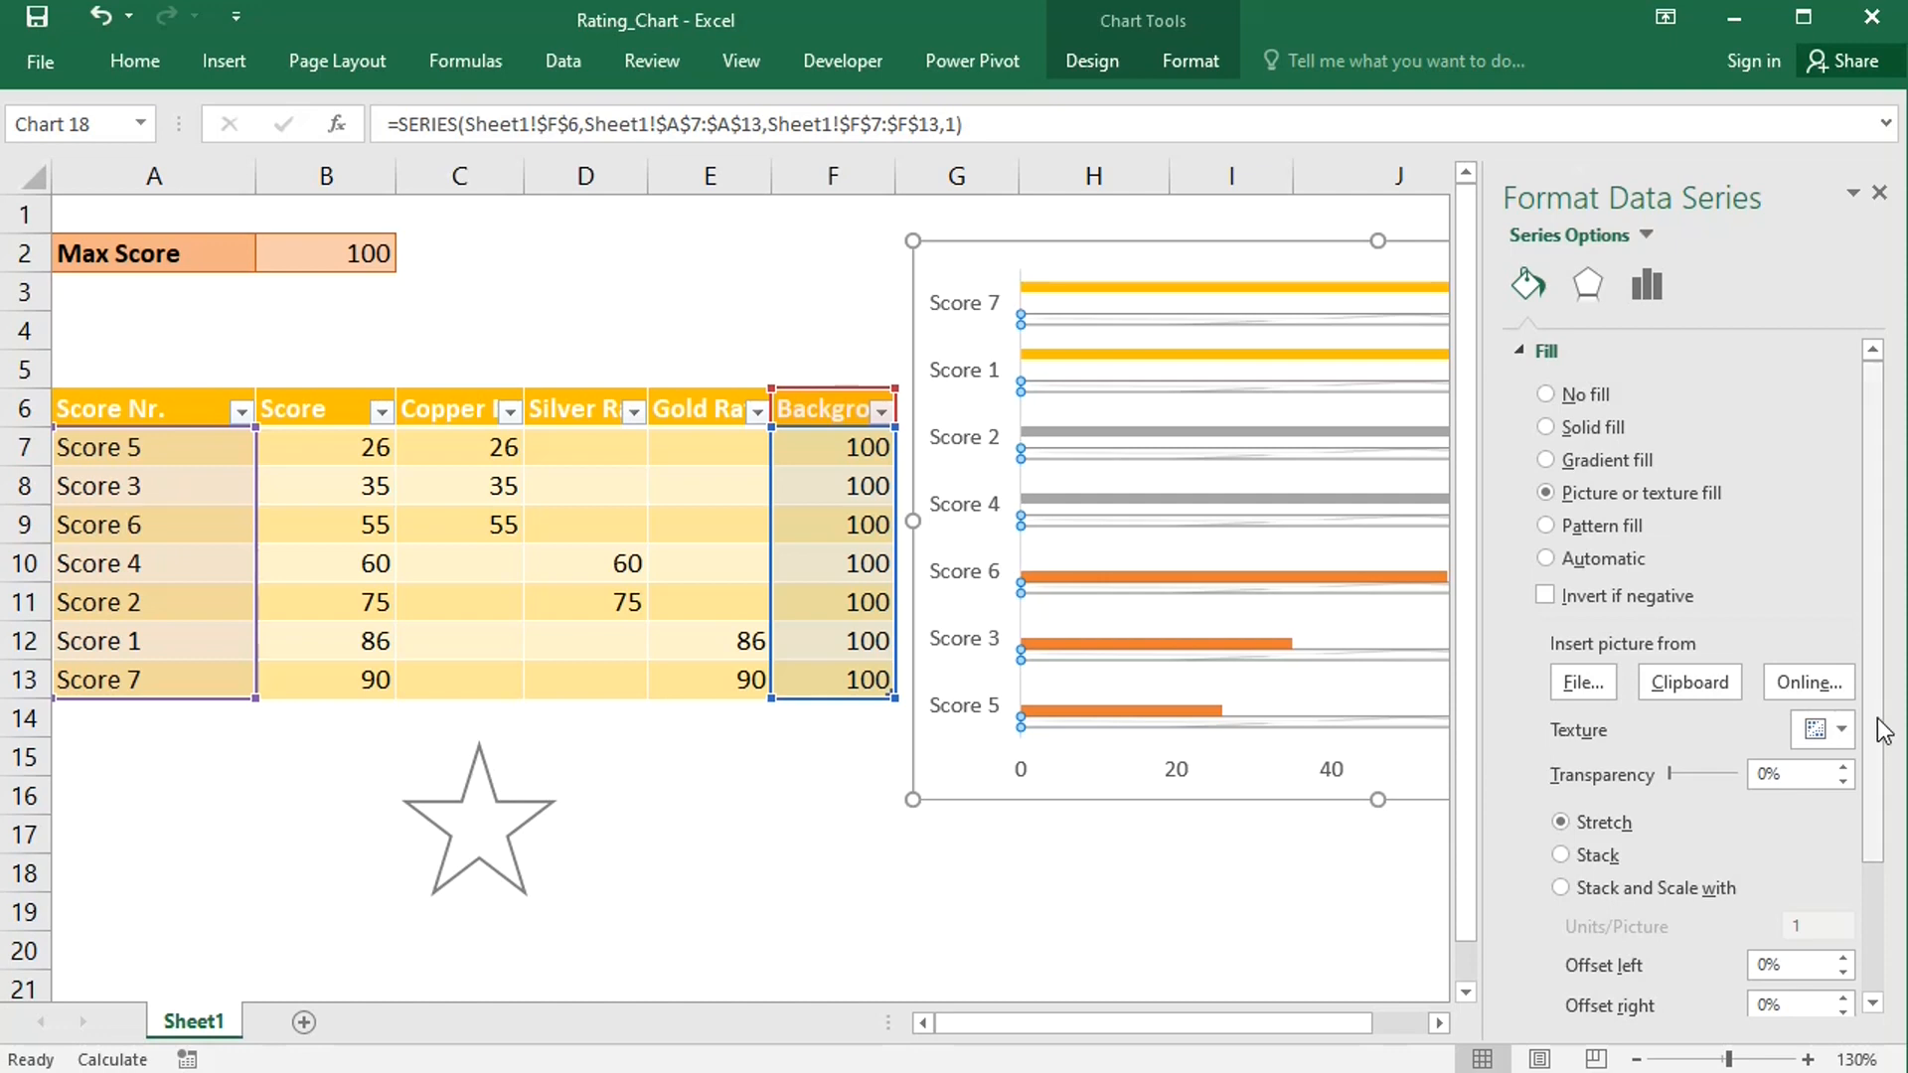
pyautogui.moveTo(1877, 717); pyautogui.dragTo(1885, 867)
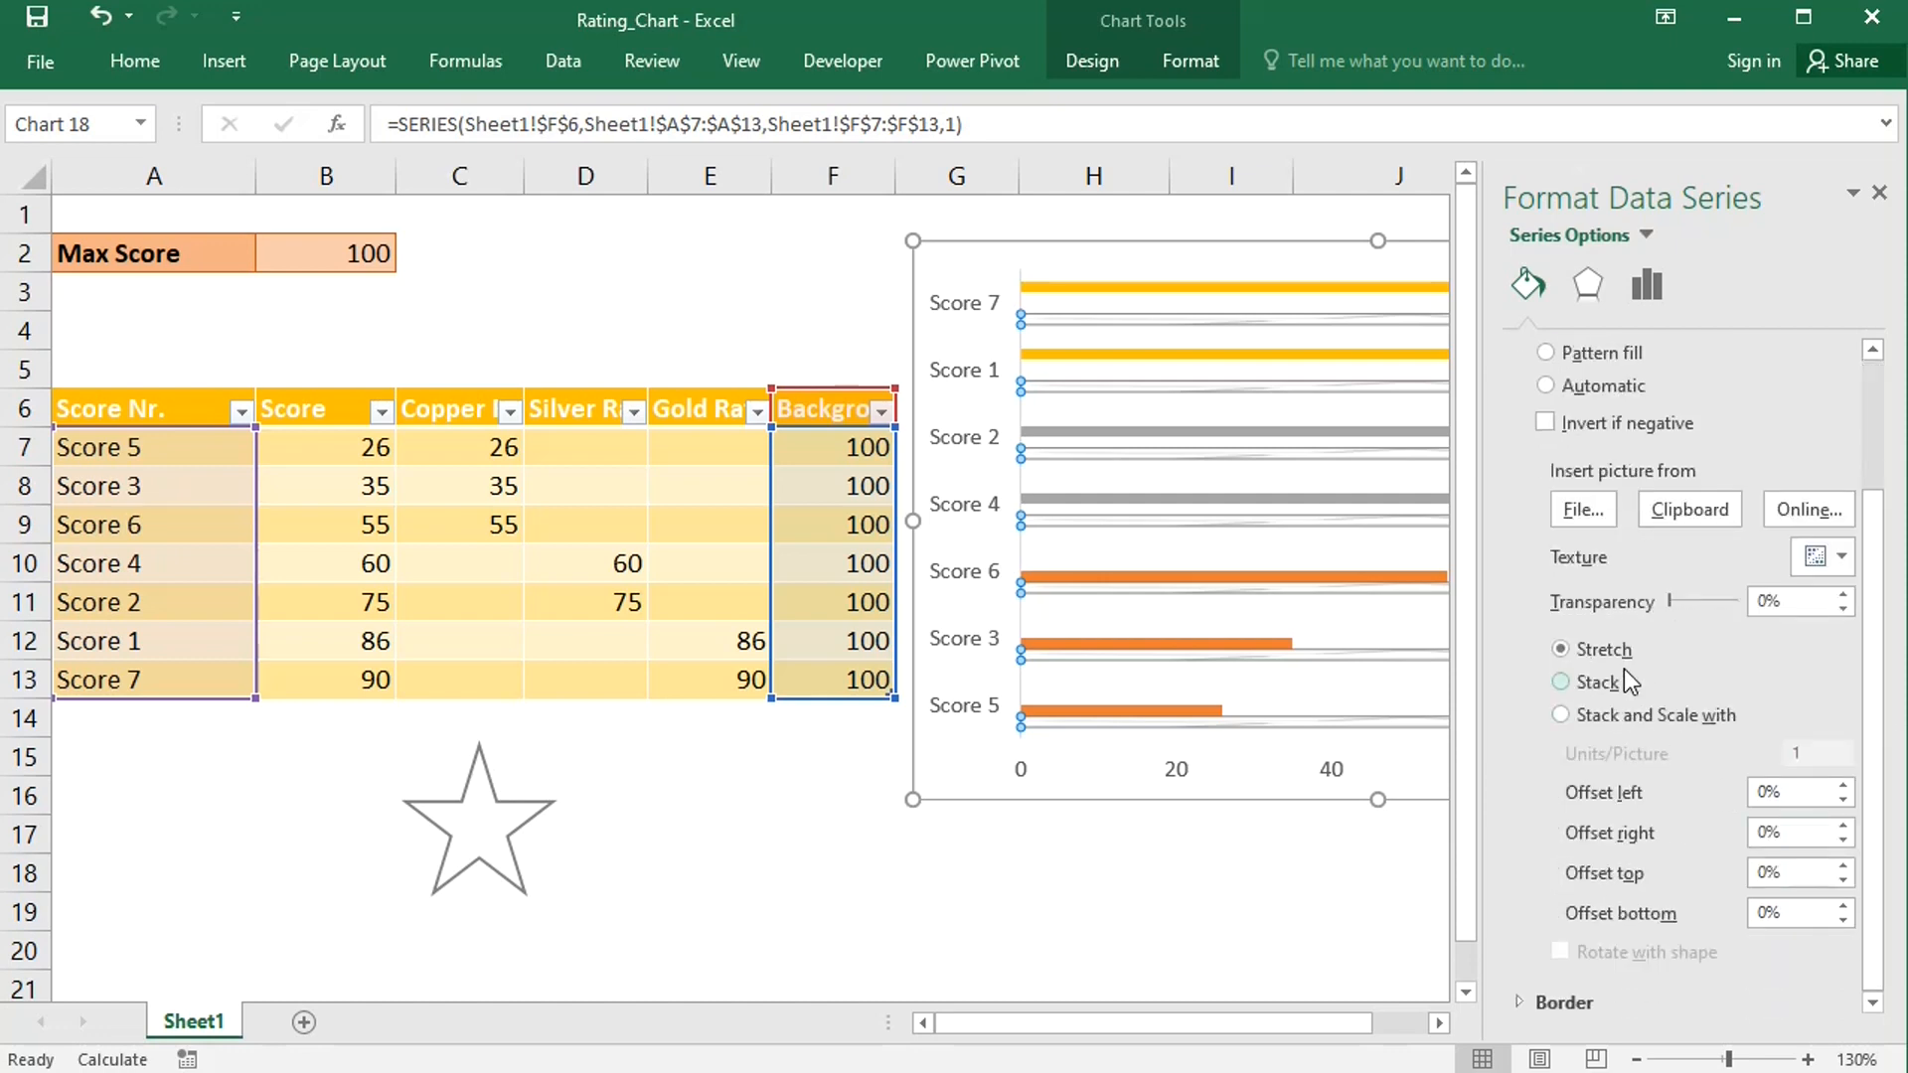
pyautogui.click(1560, 714)
pyautogui.moveTo(1878, 668); pyautogui.dragTo(1880, 830)
pyautogui.doubleClick(1811, 914)
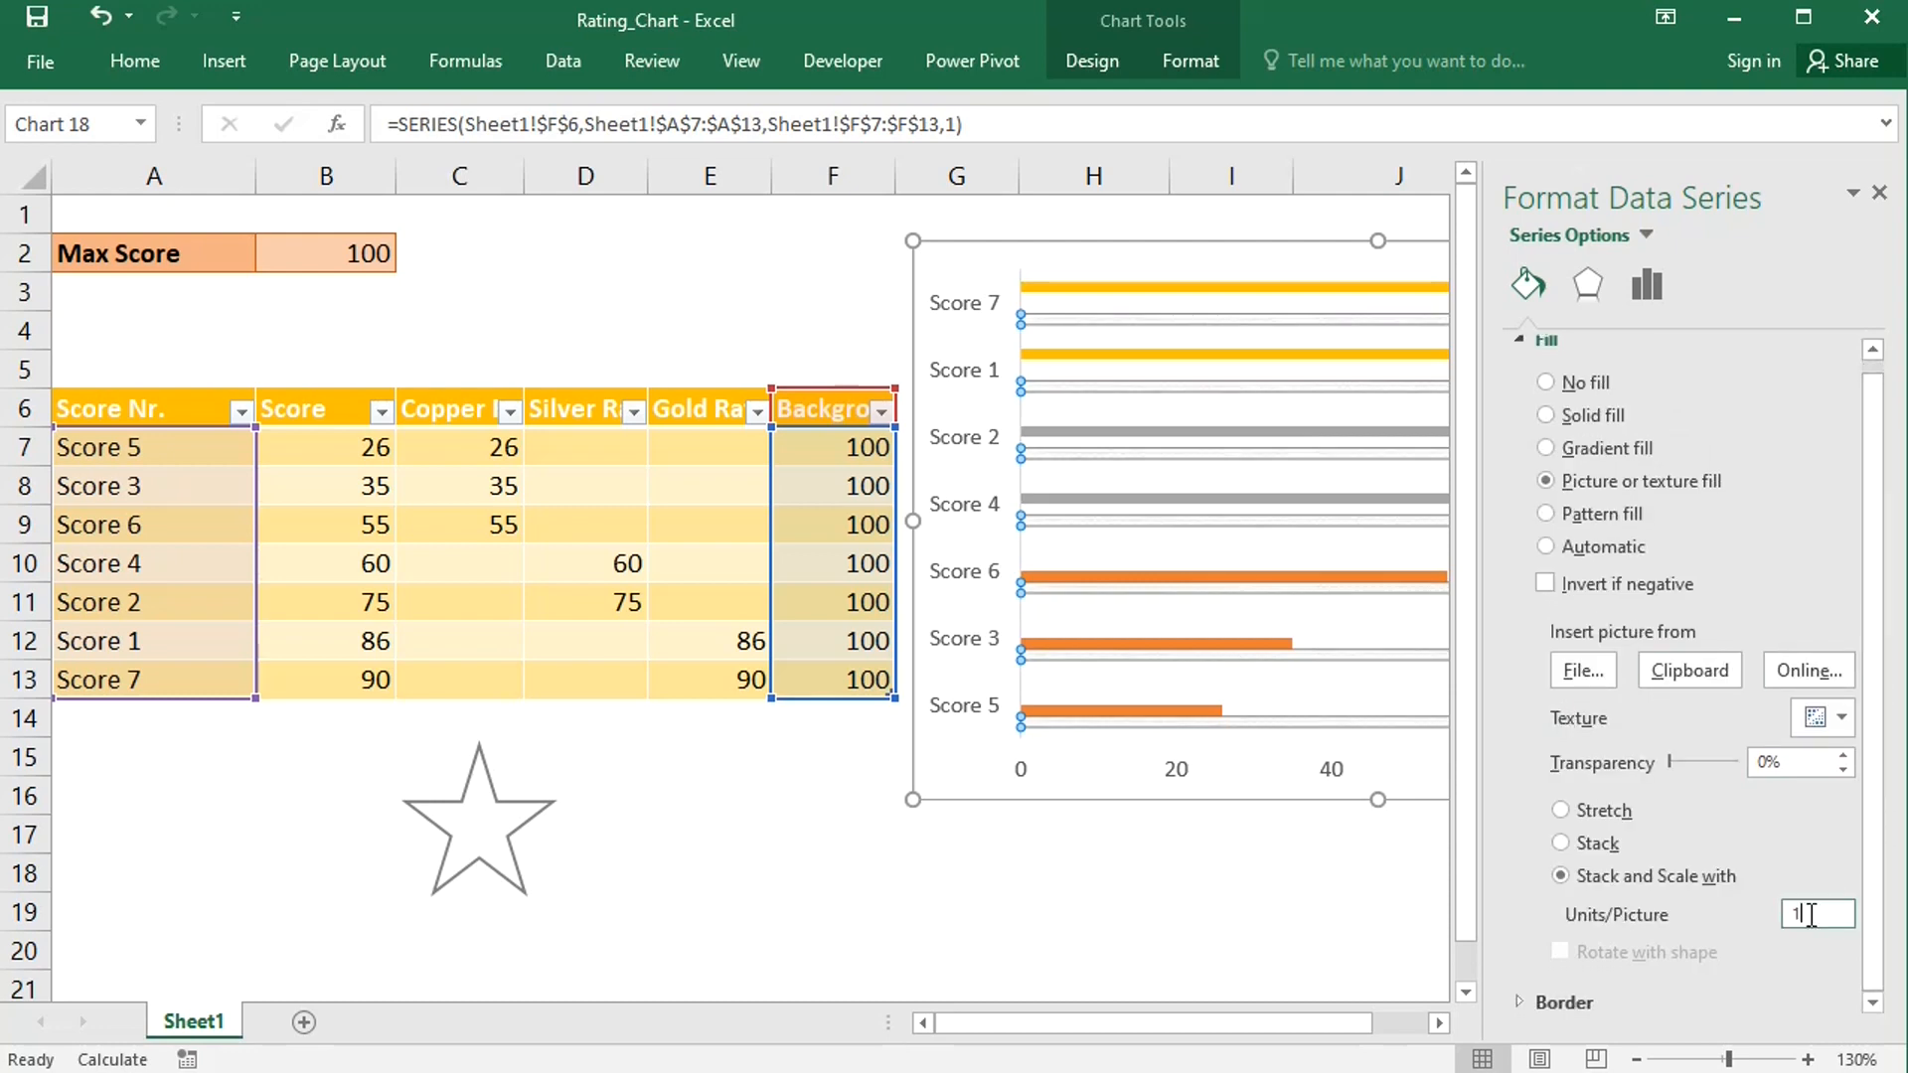
pyautogui.press('BackSpace')
pyautogui.write('20')
pyautogui.click(1880, 193)
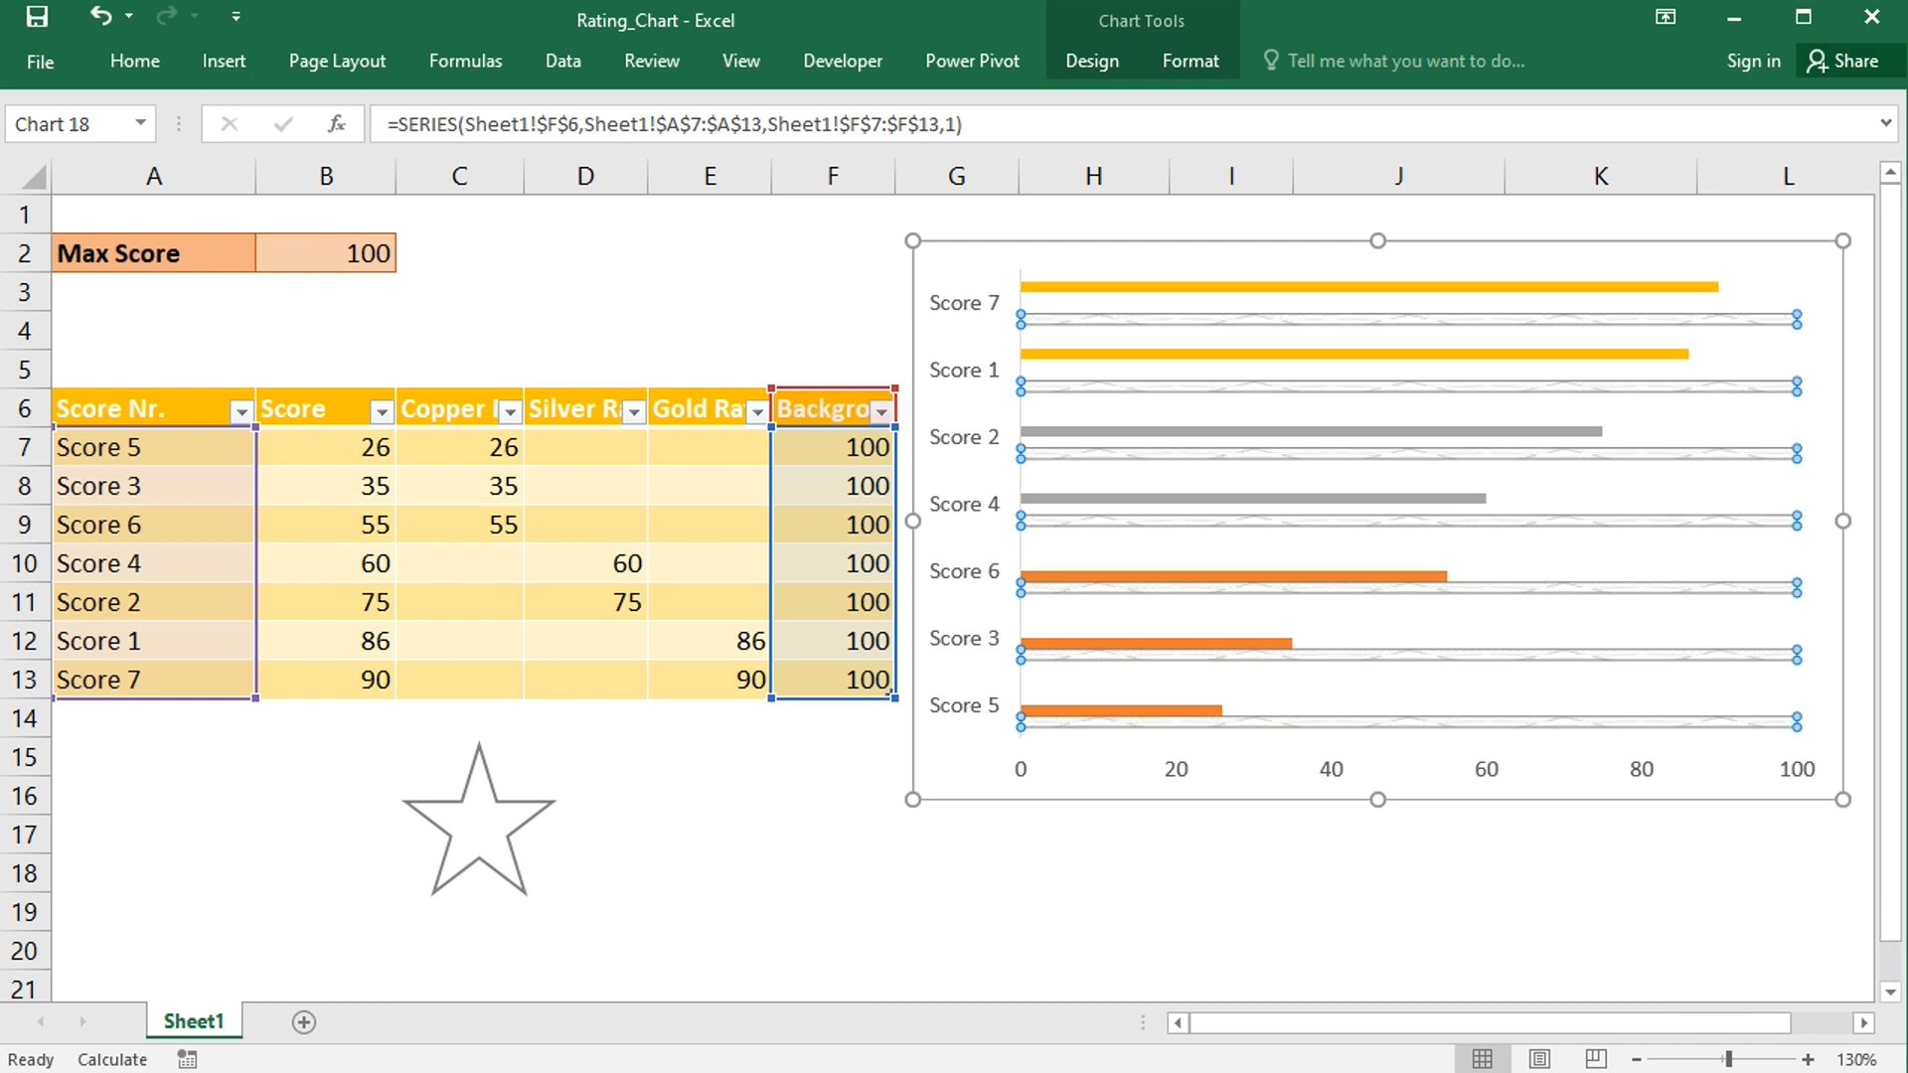
# - Fill the star with light orange and remove its outline
pyautogui.click(511, 830)
pyautogui.rightClick(510, 833)
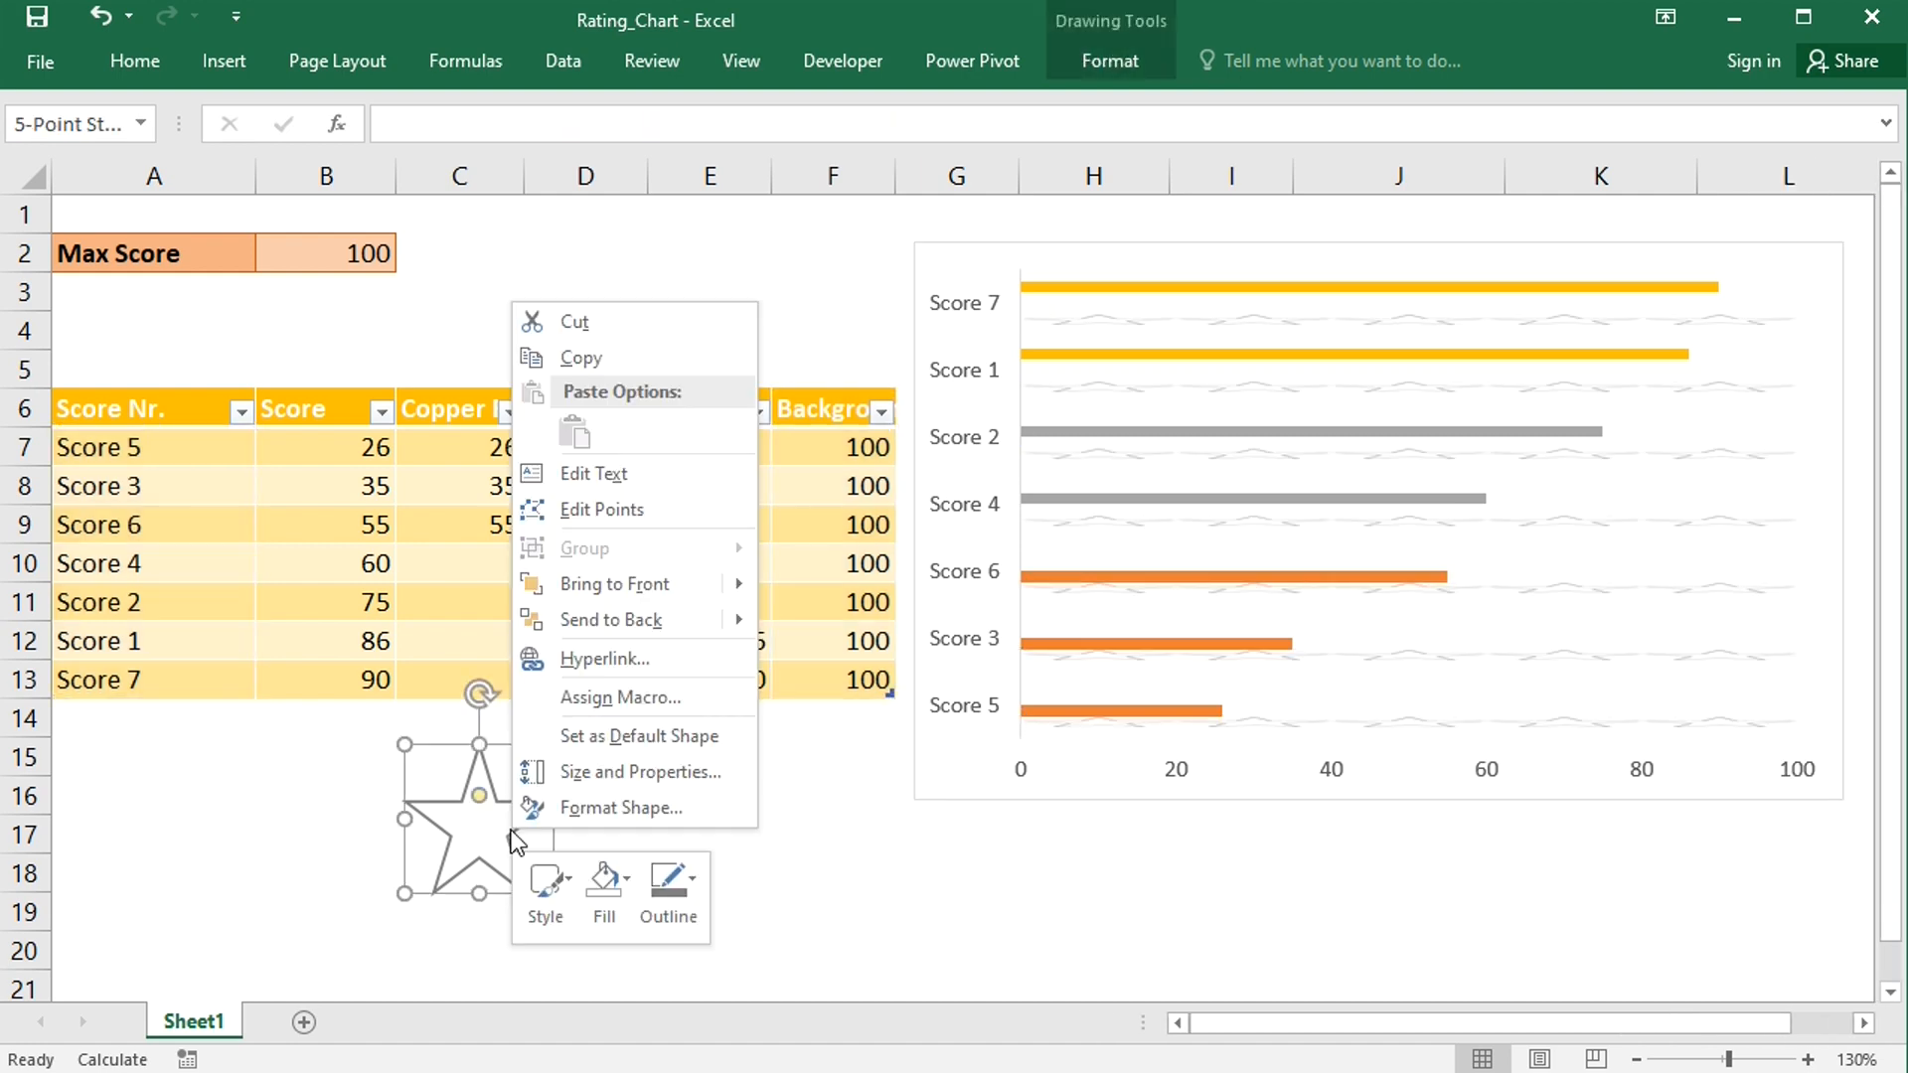
pyautogui.click(616, 880)
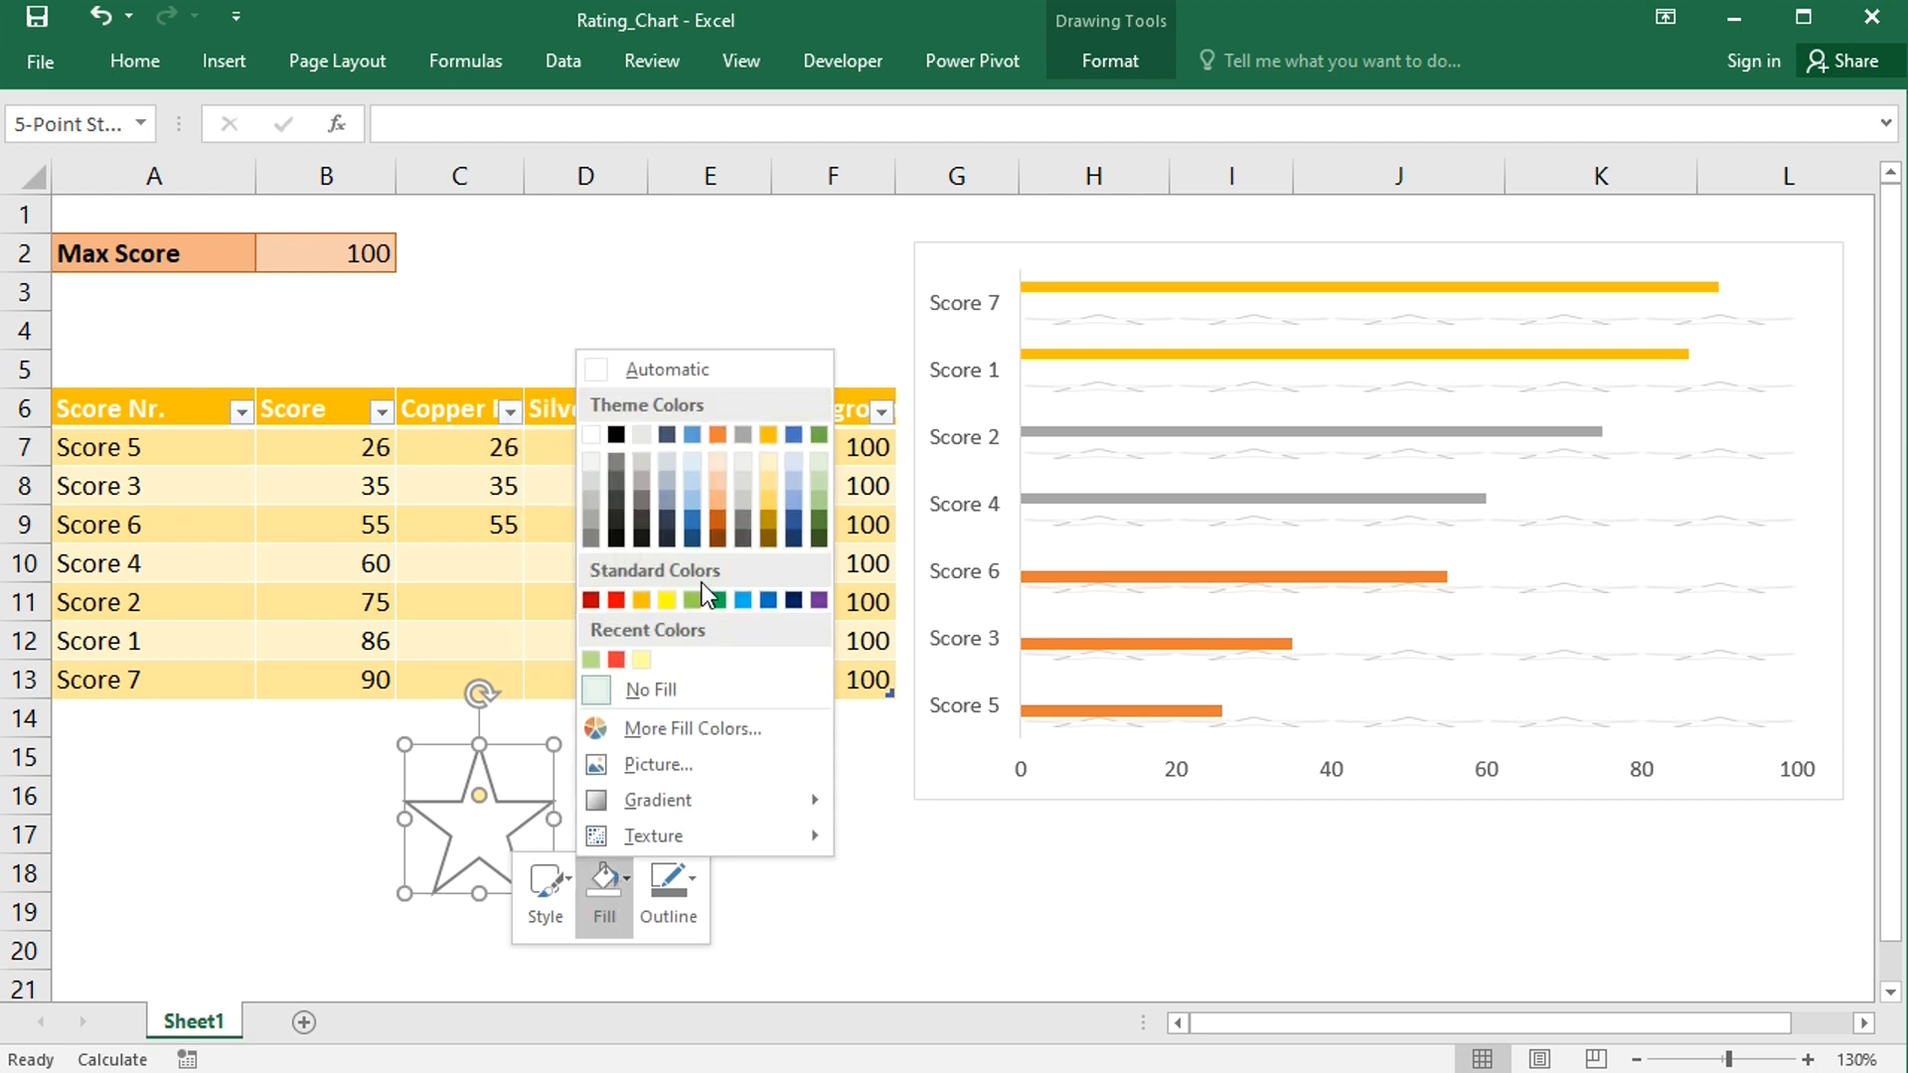
pyautogui.click(718, 501)
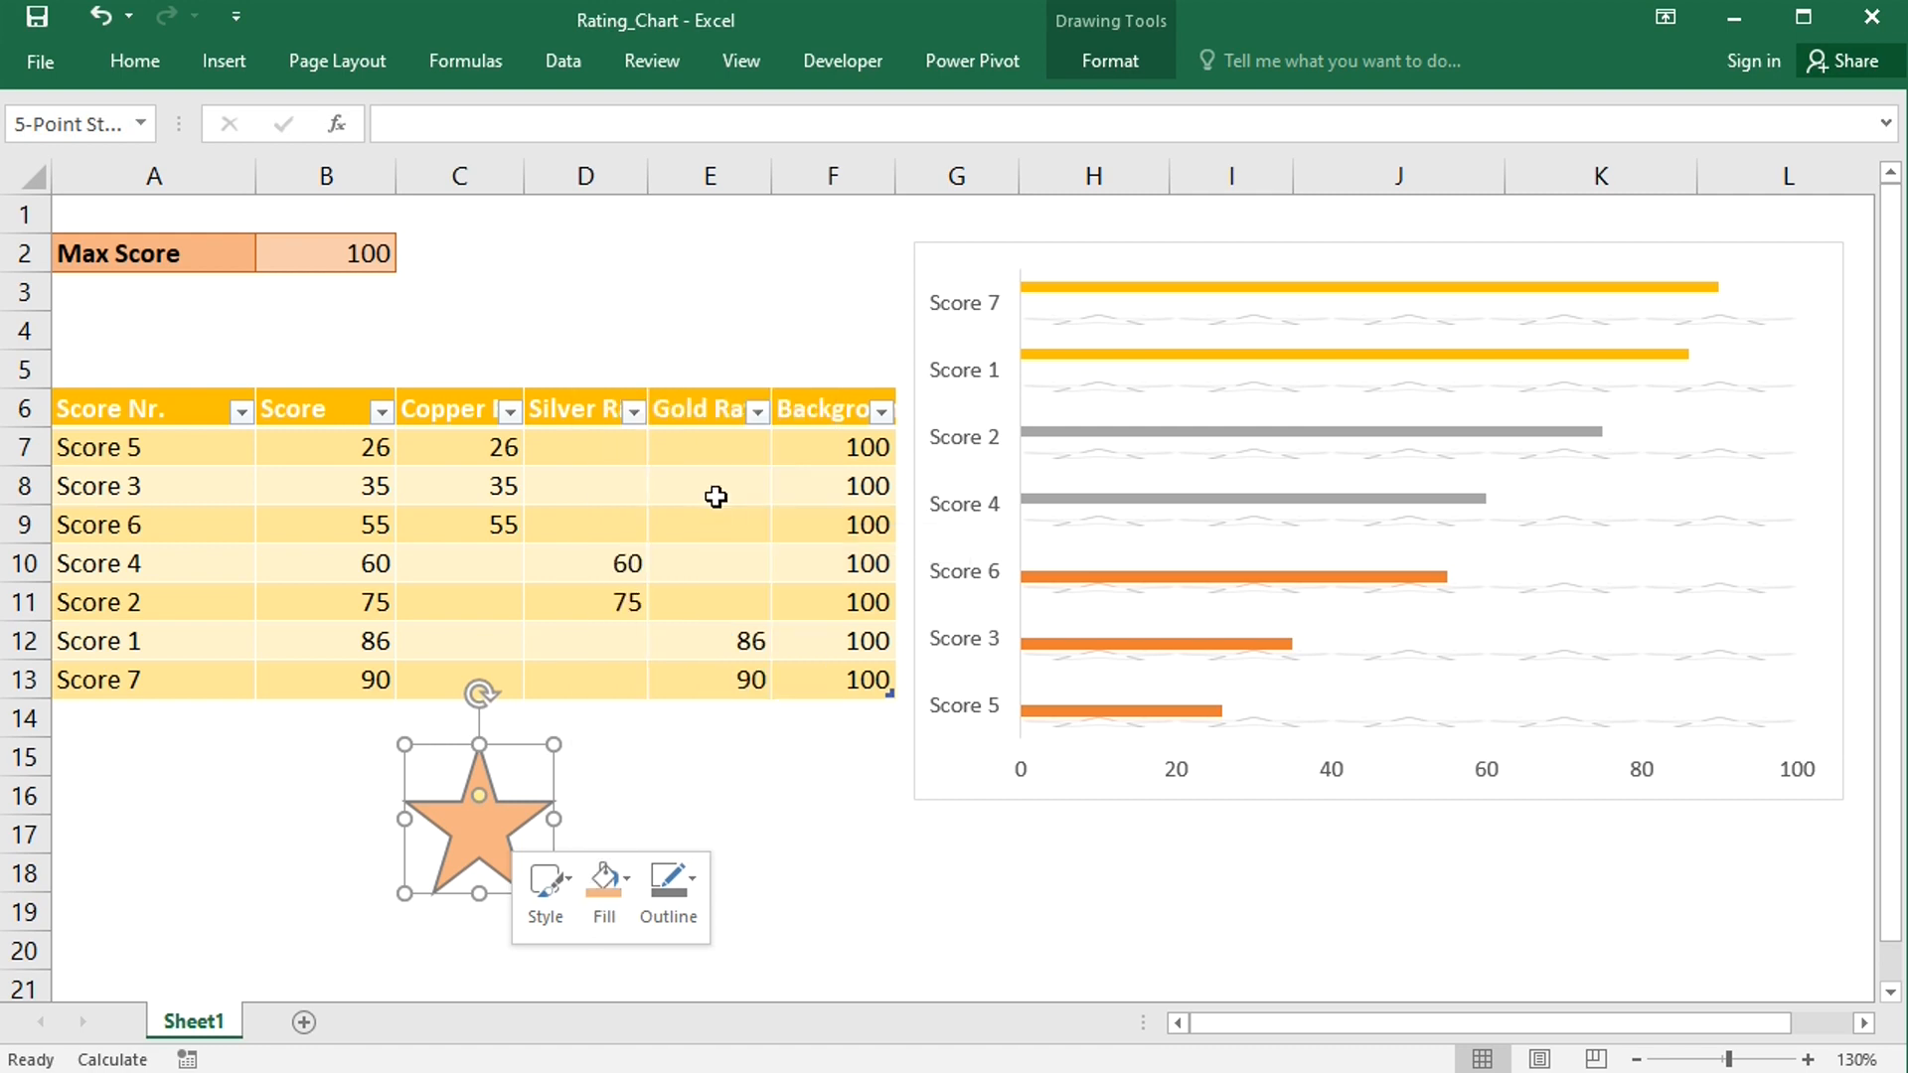
pyautogui.click(694, 892)
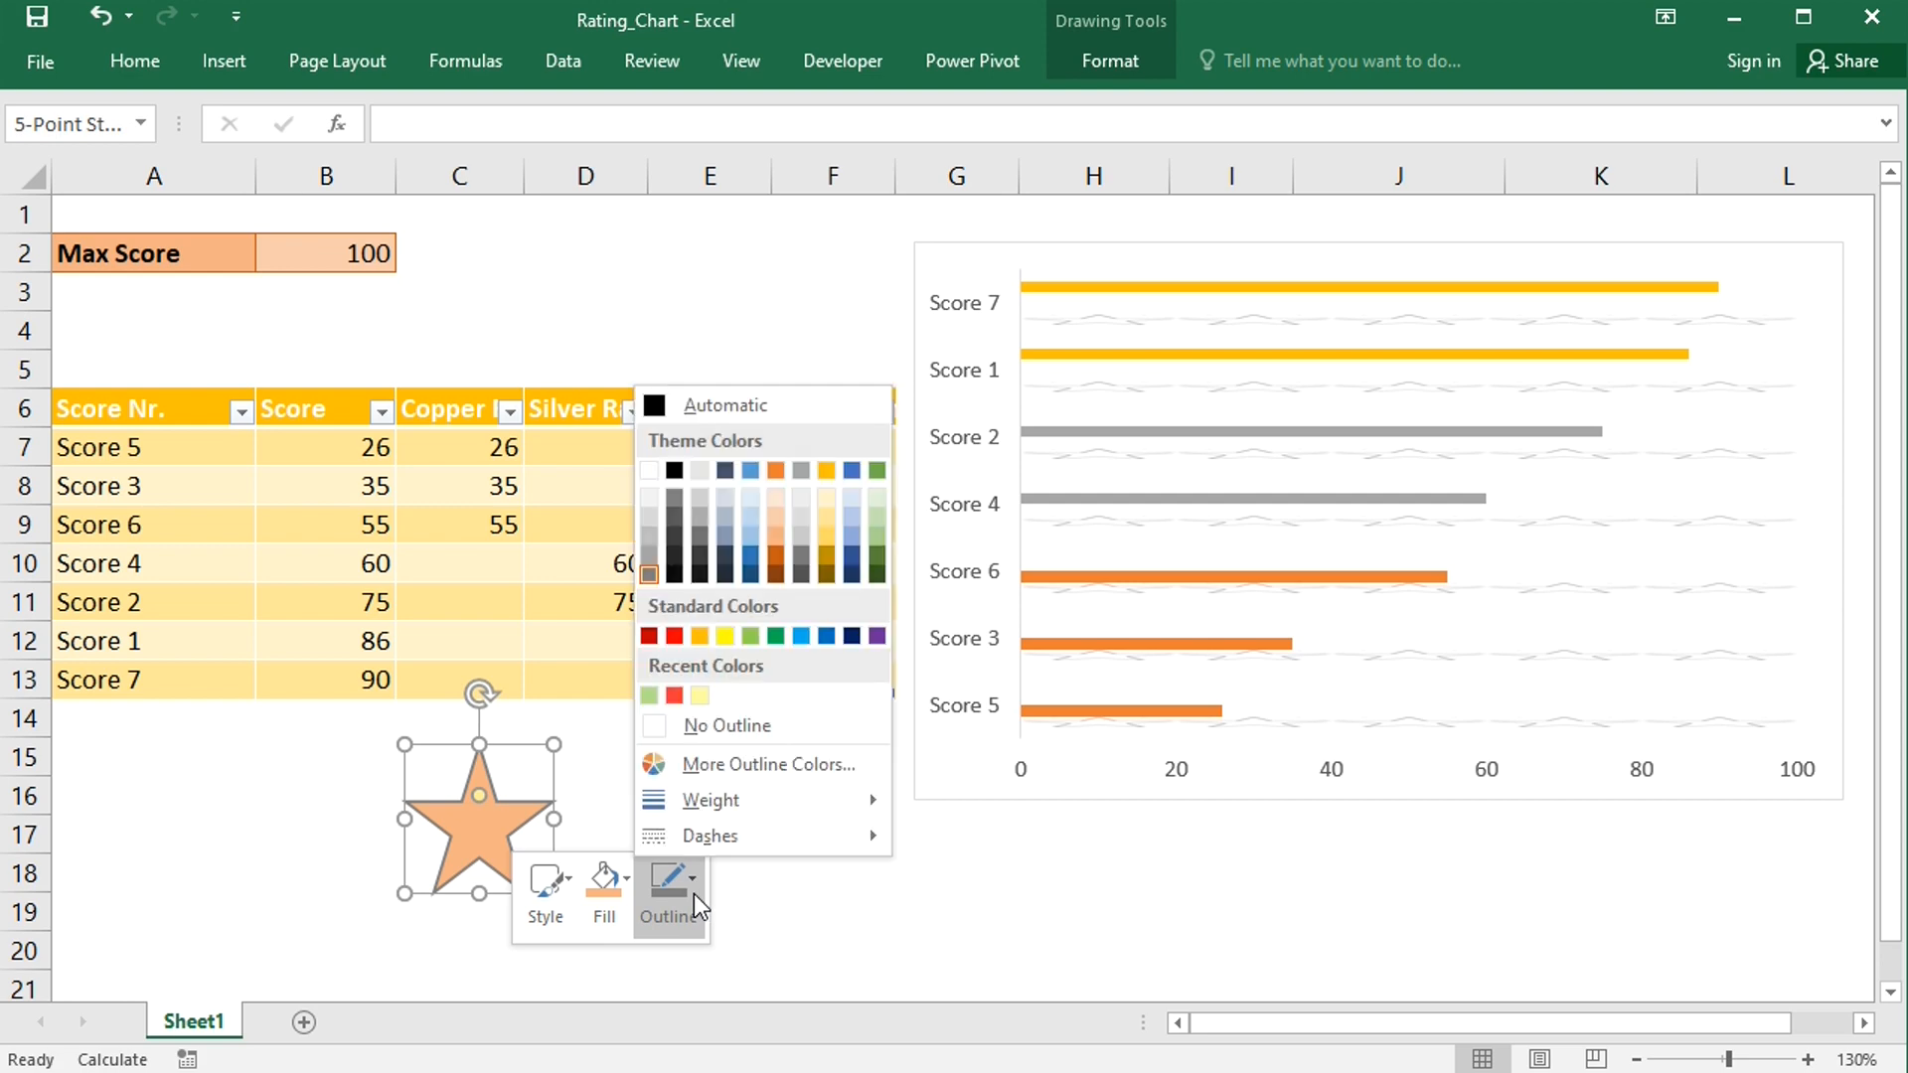
pyautogui.click(728, 725)
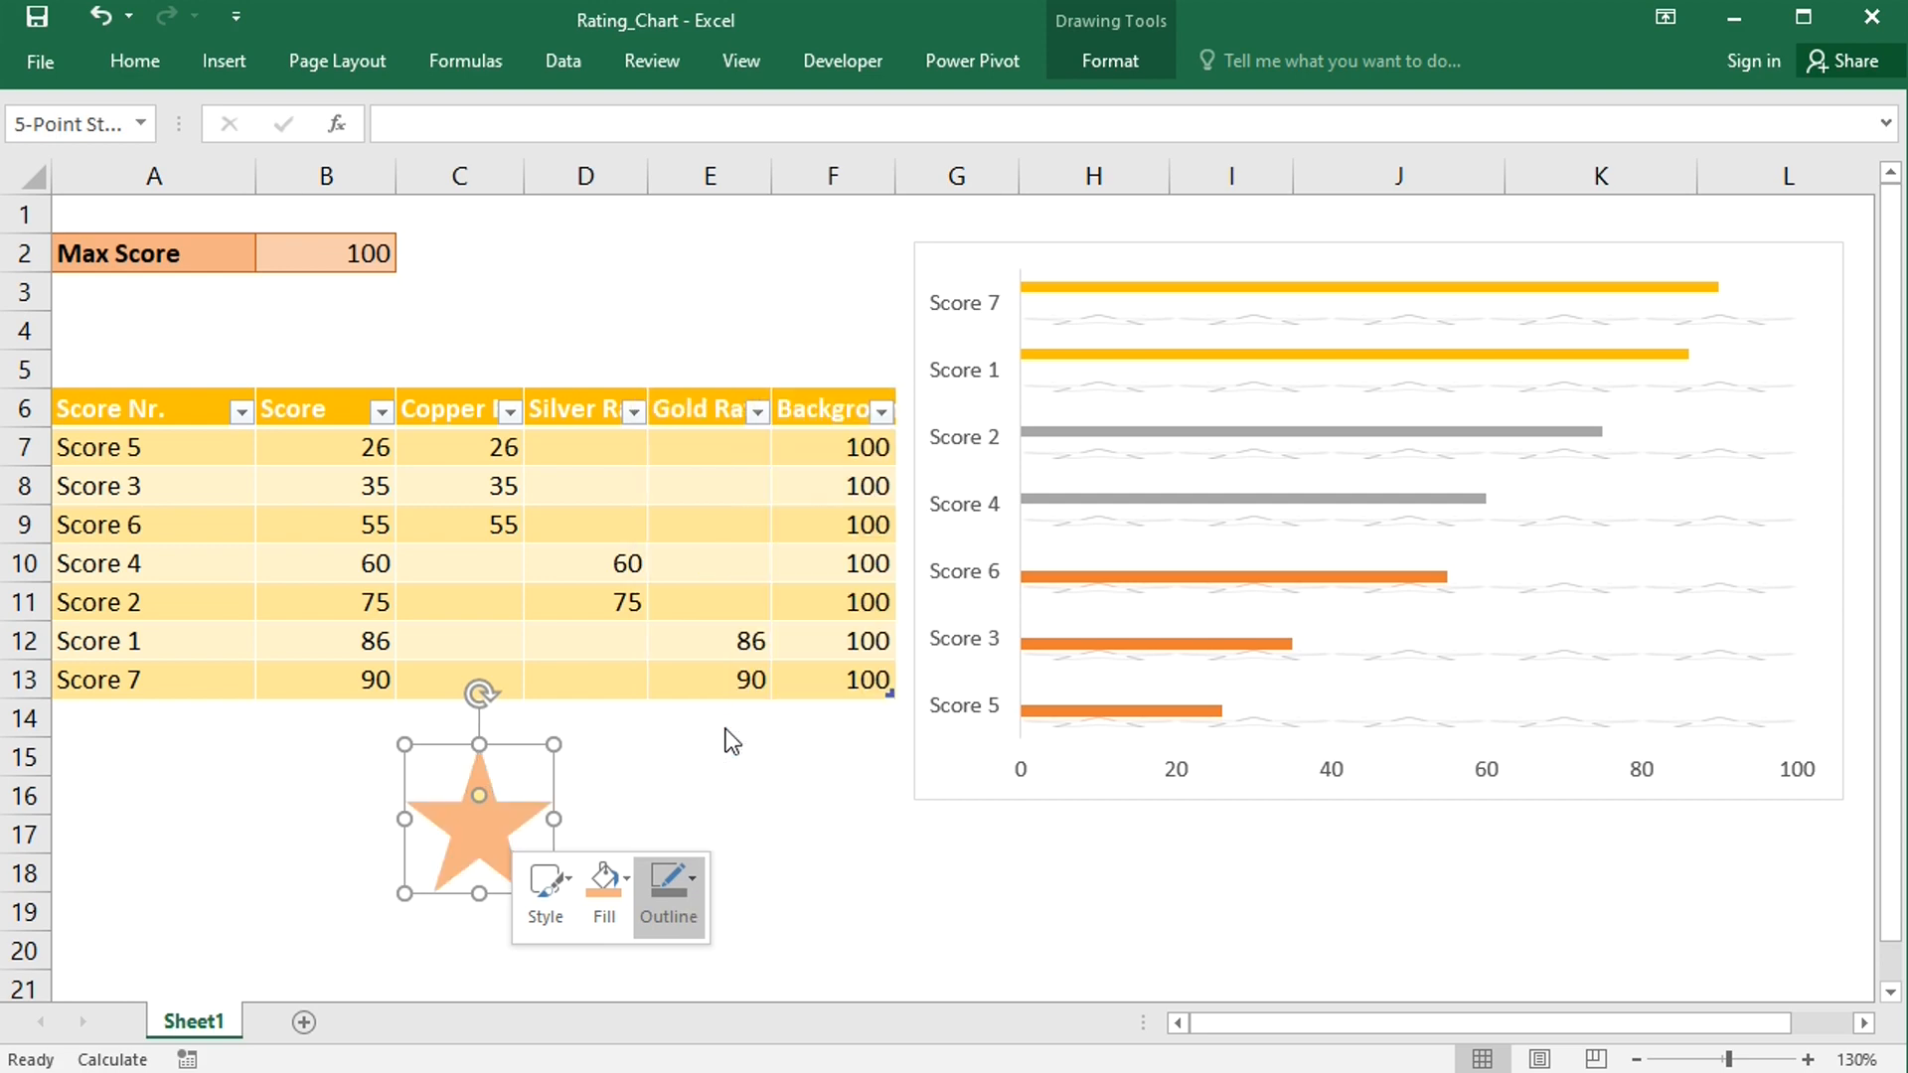
# - Copy the orange star and paste it onto the Copper Rating series bars
pyautogui.click(482, 842)
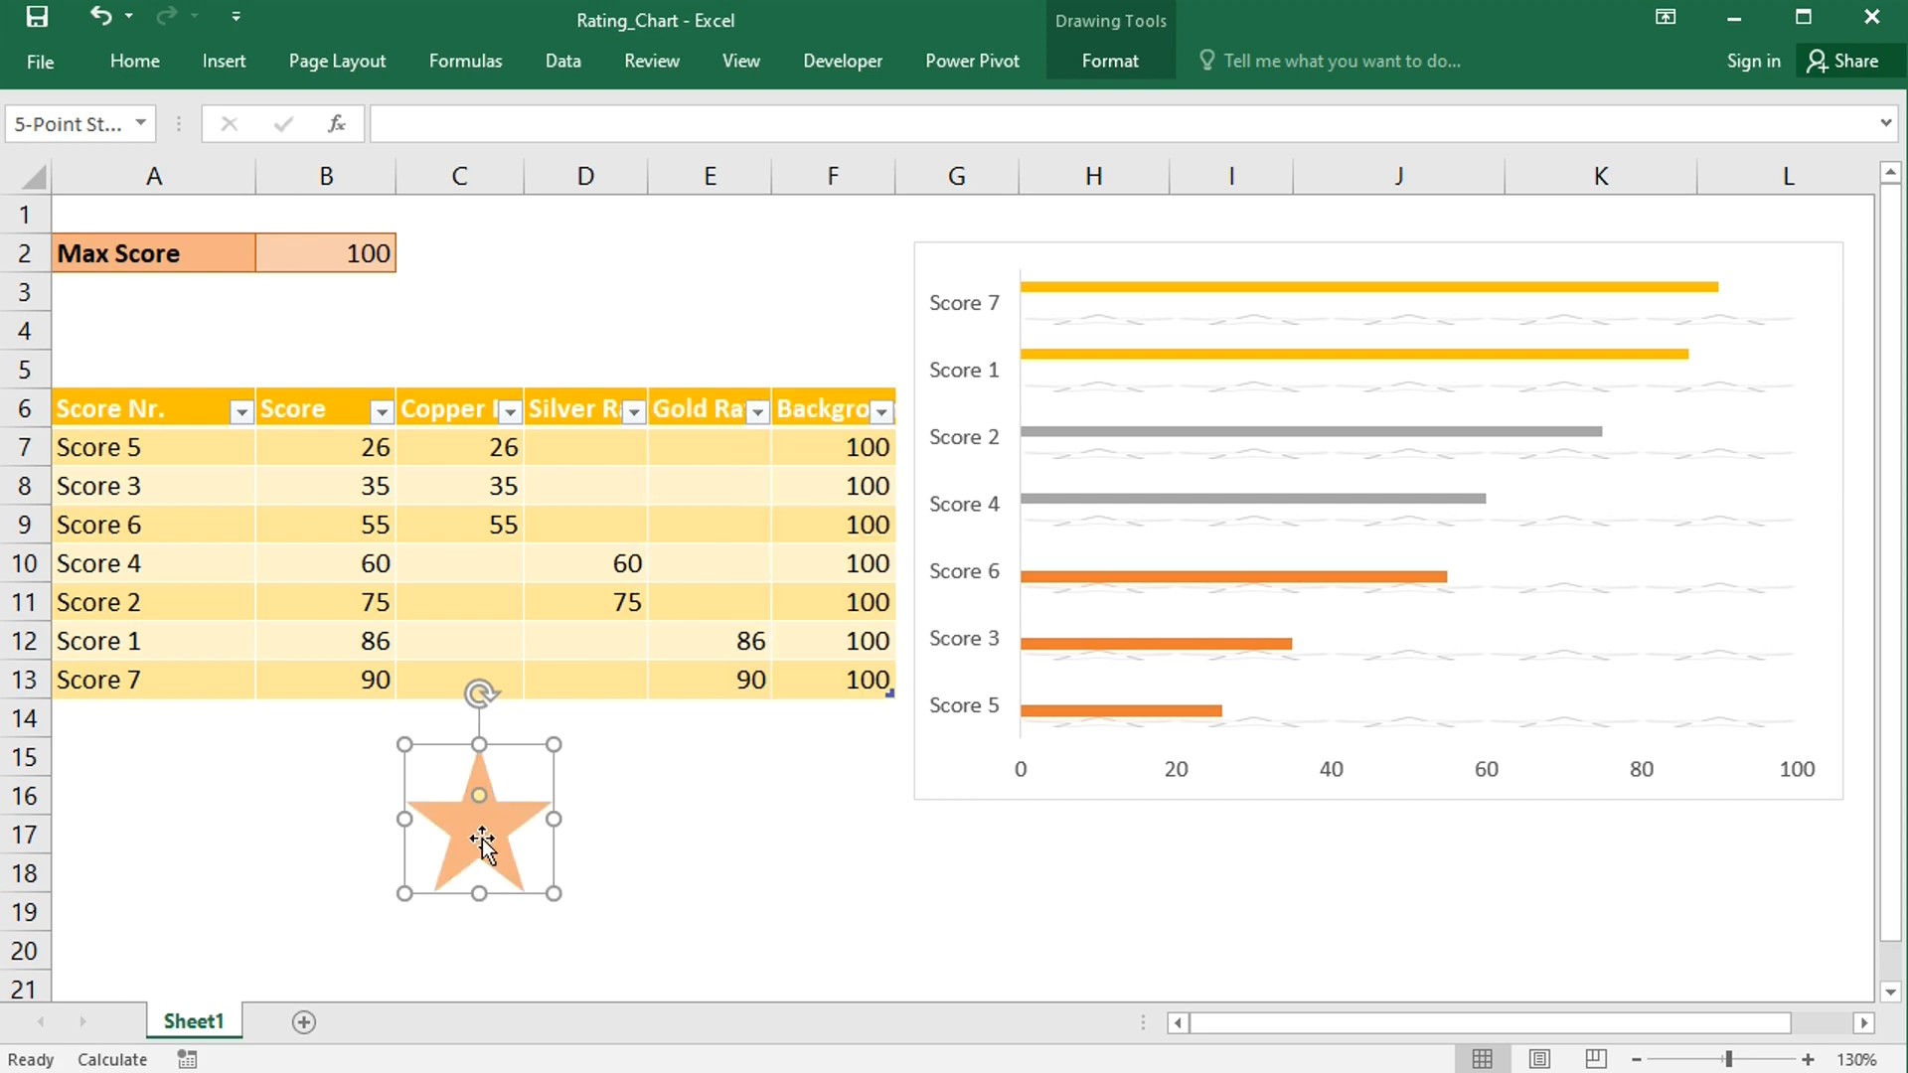
pyautogui.click(1179, 711)
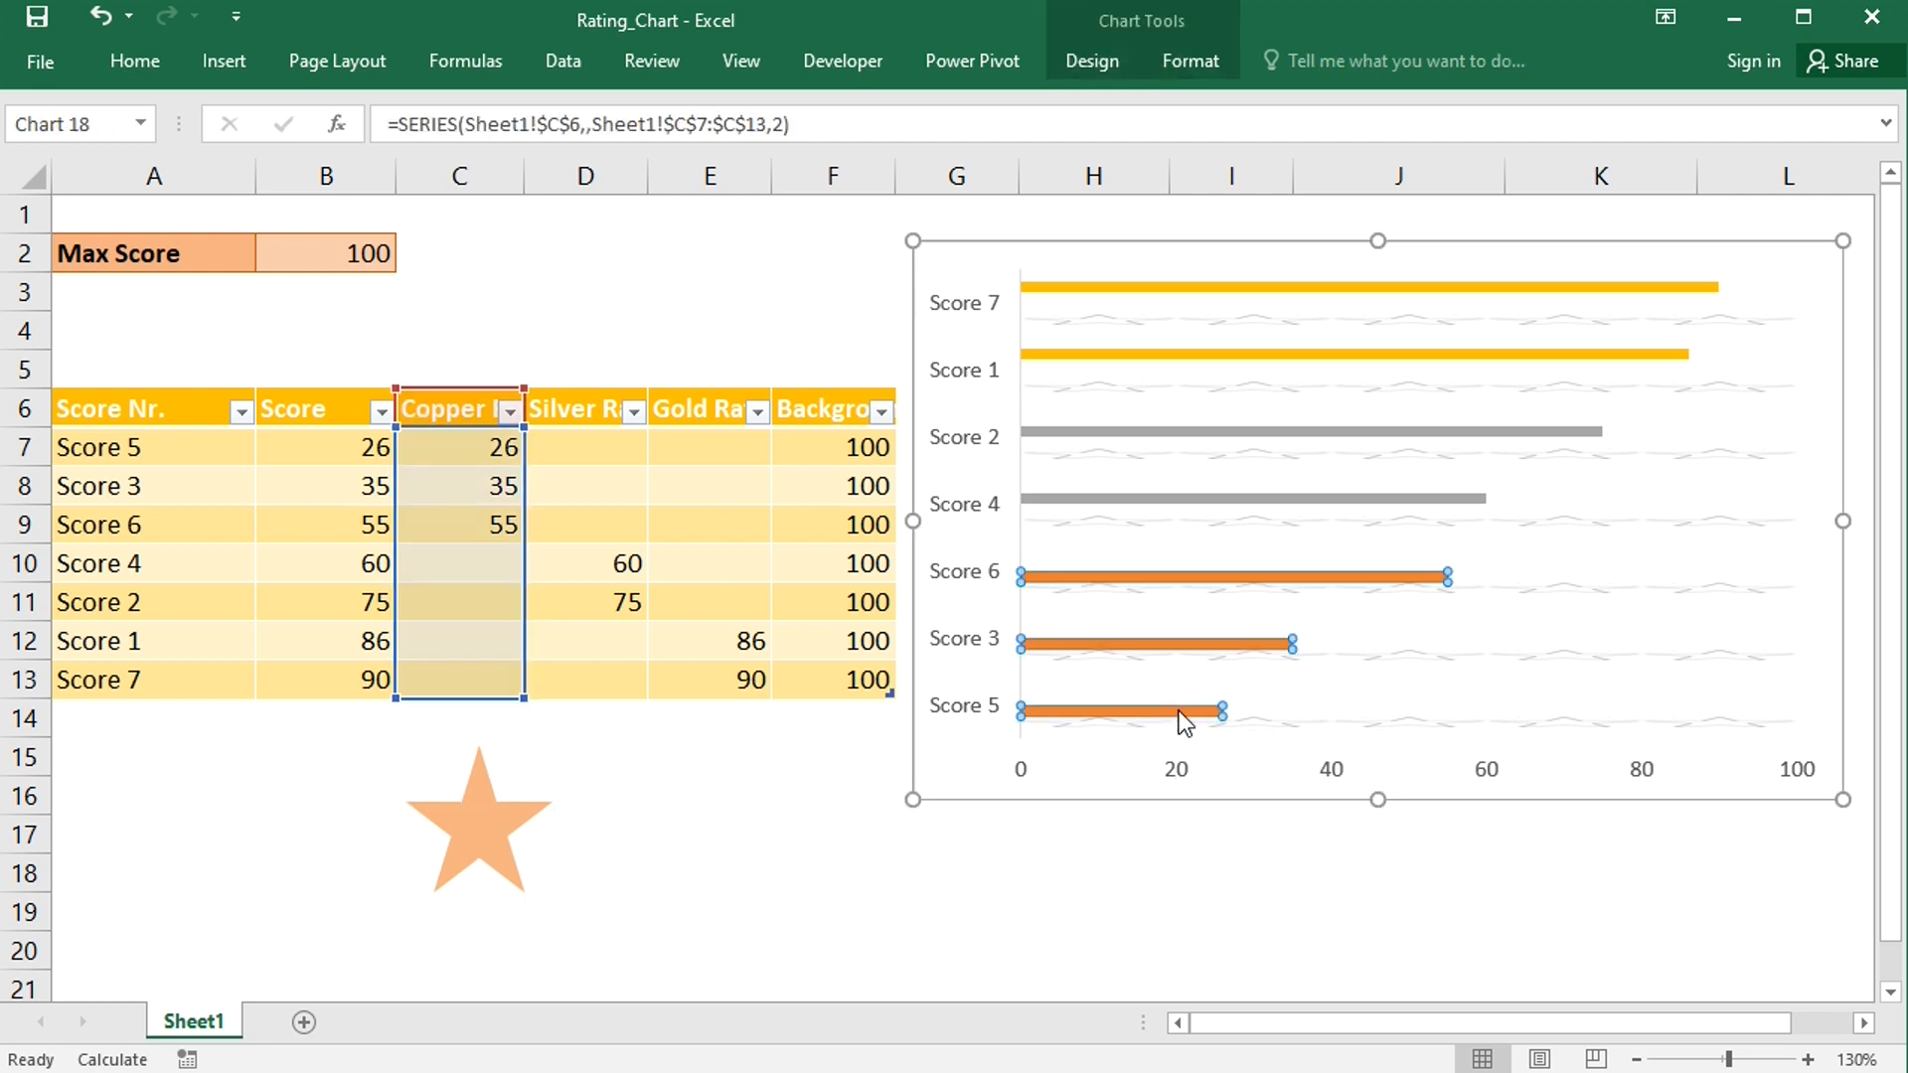
pyautogui.hotkey('ctrl', 'v')
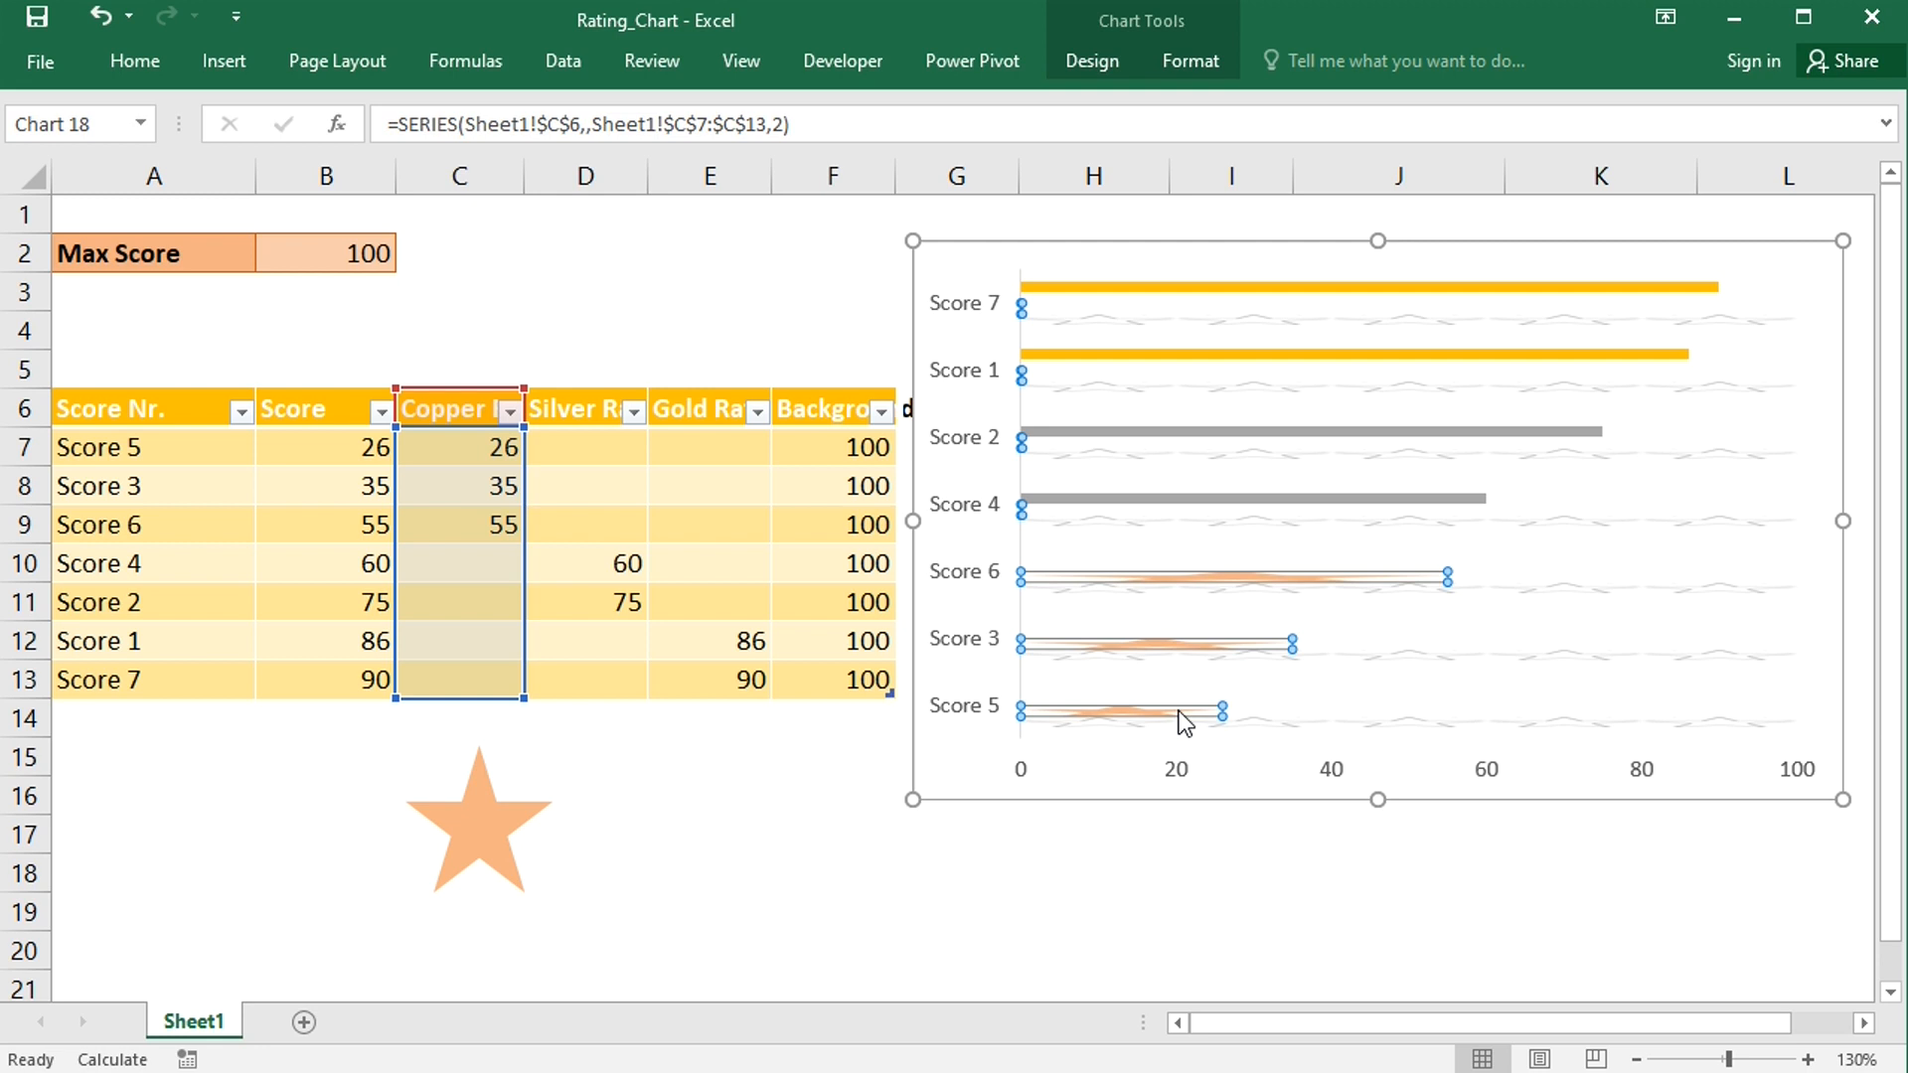
# - Set the Copper Rating series picture fill to stack and scale with 20 units per picture
pyautogui.rightClick(1179, 711)
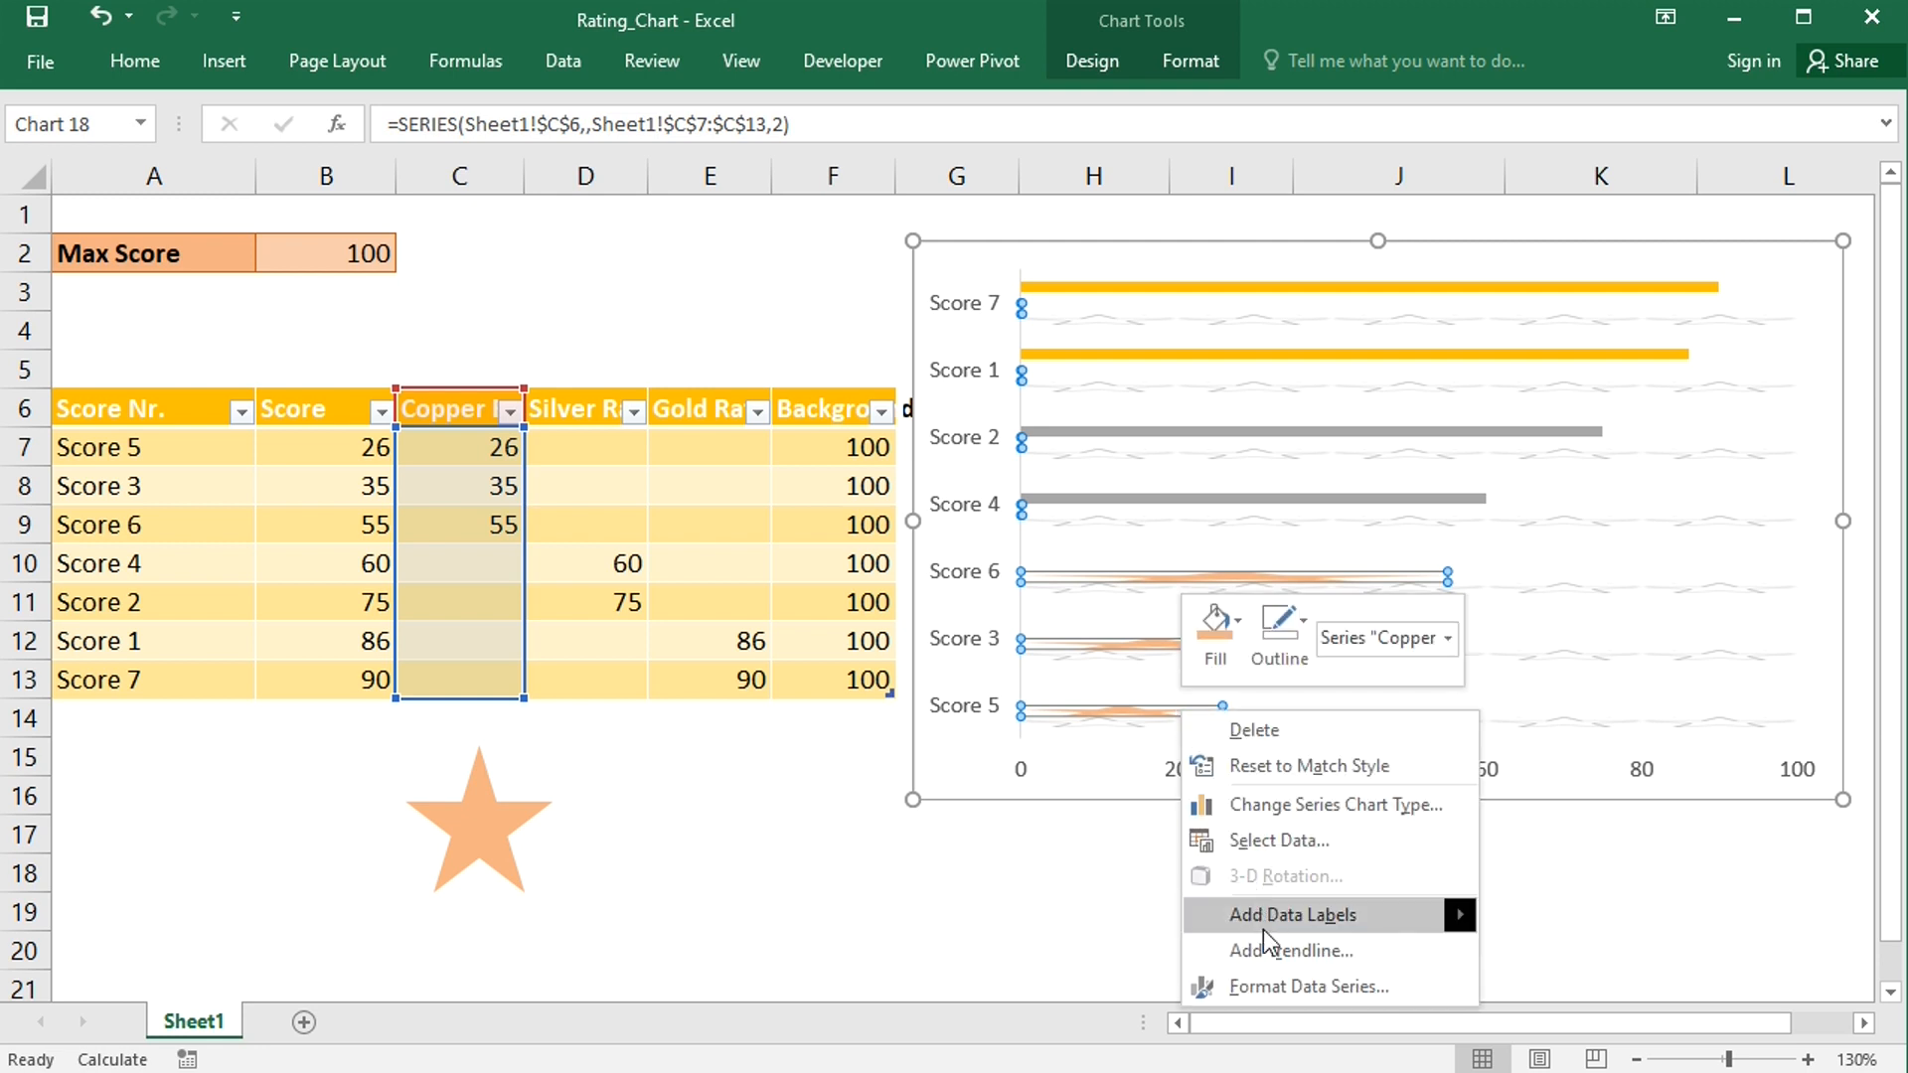
pyautogui.click(1268, 986)
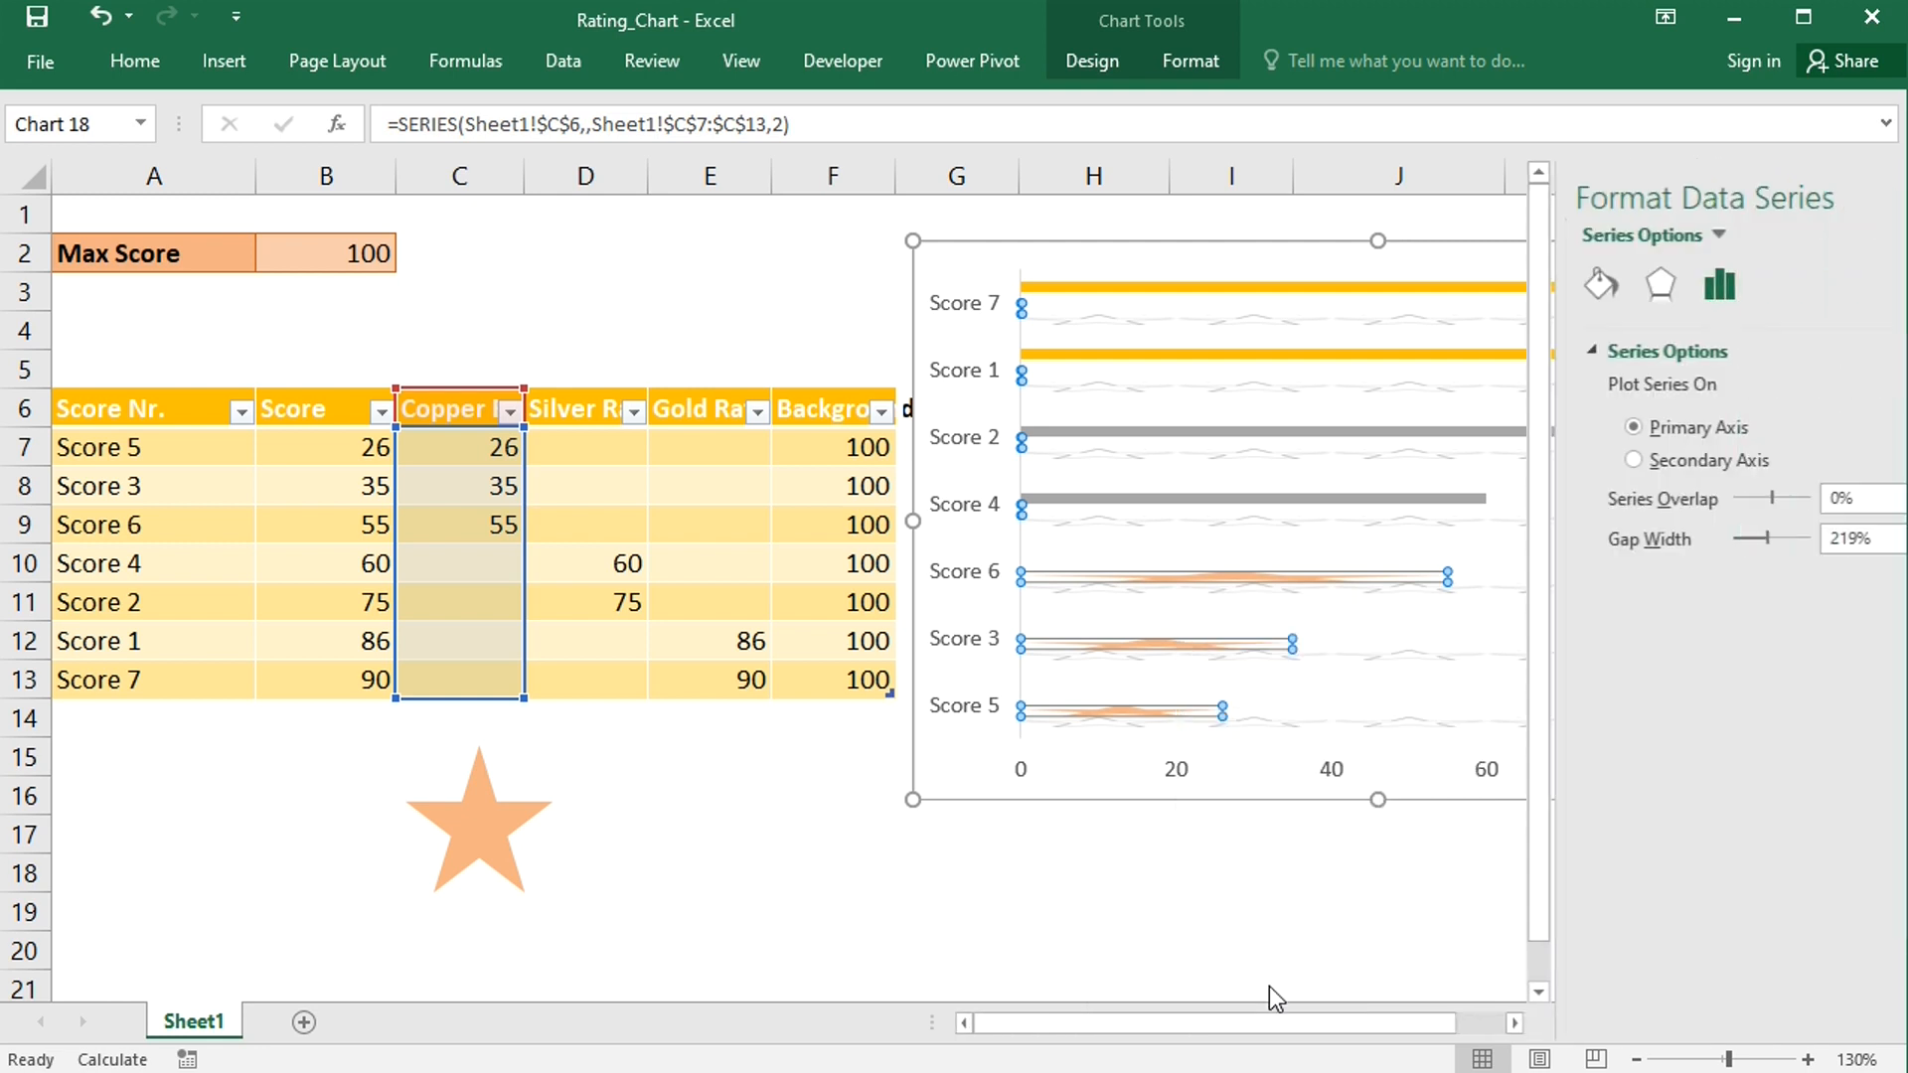
pyautogui.click(1531, 285)
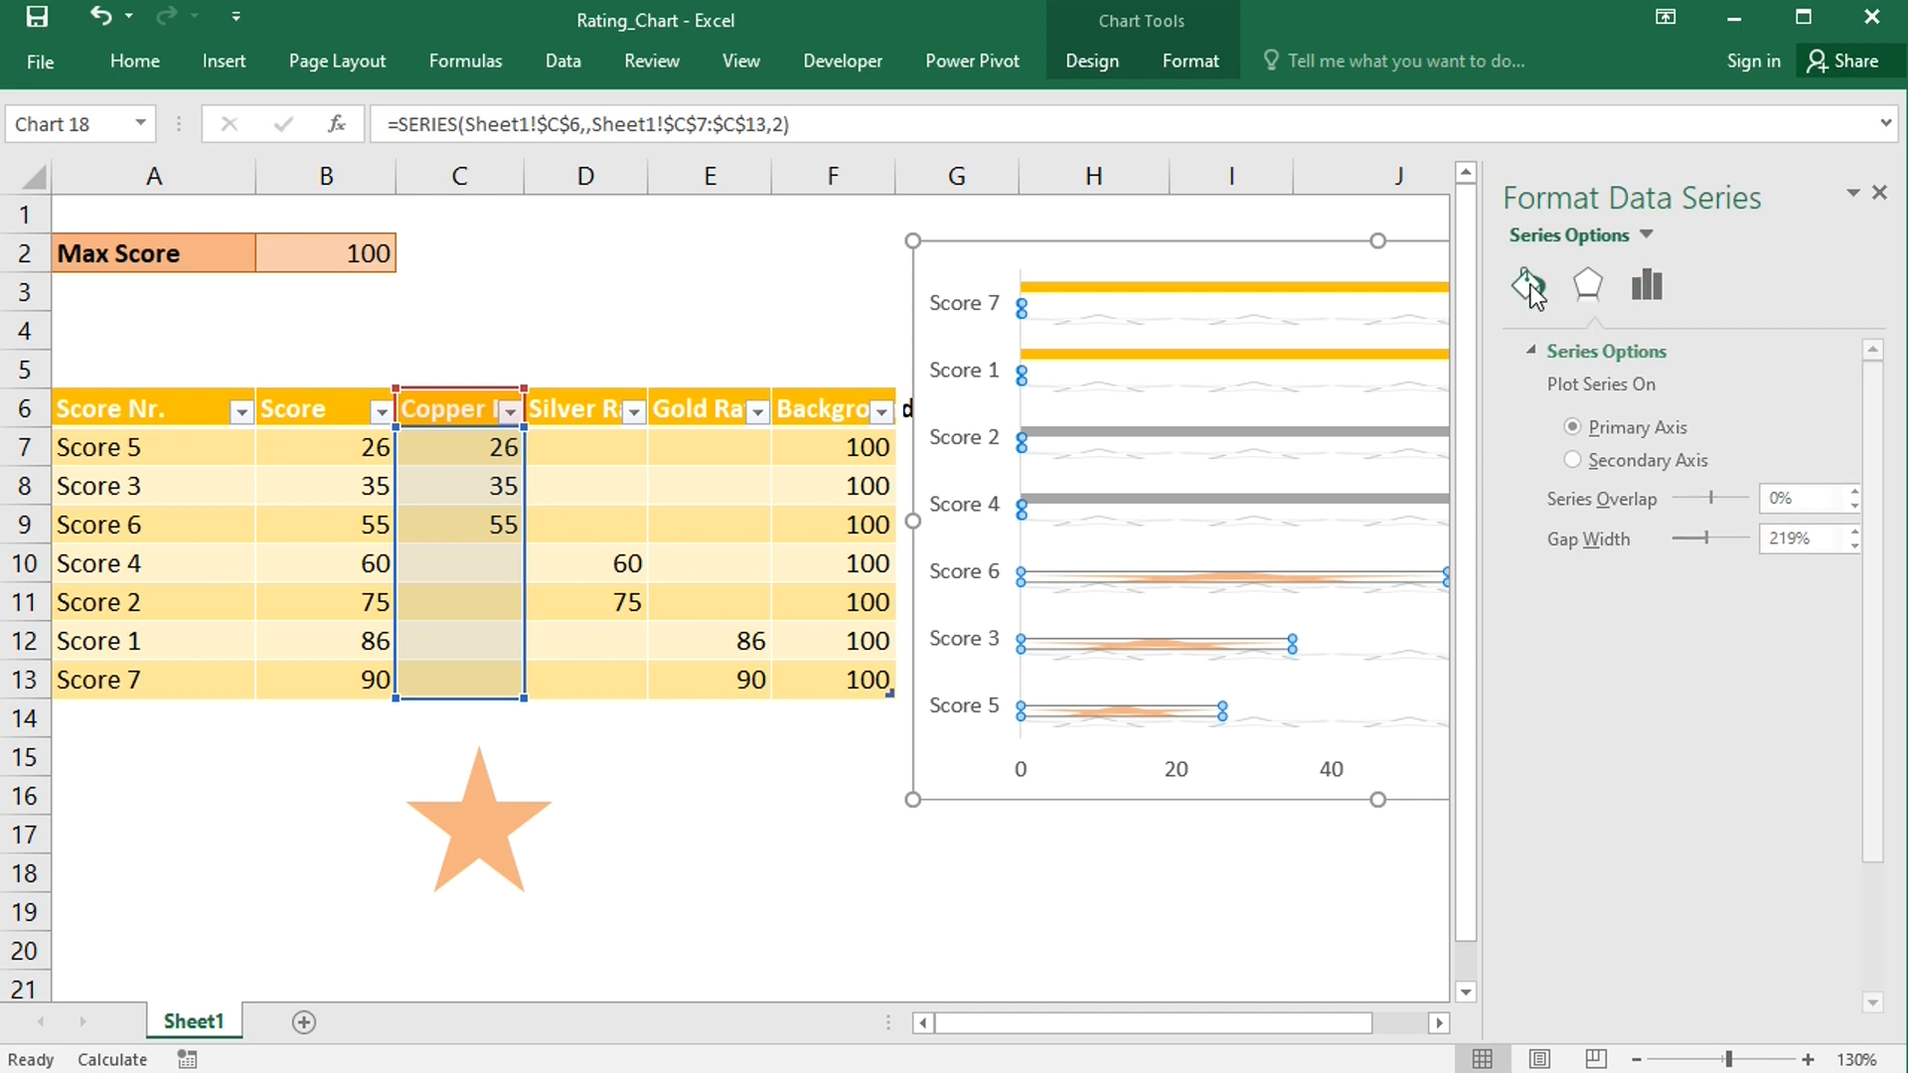
pyautogui.click(1565, 889)
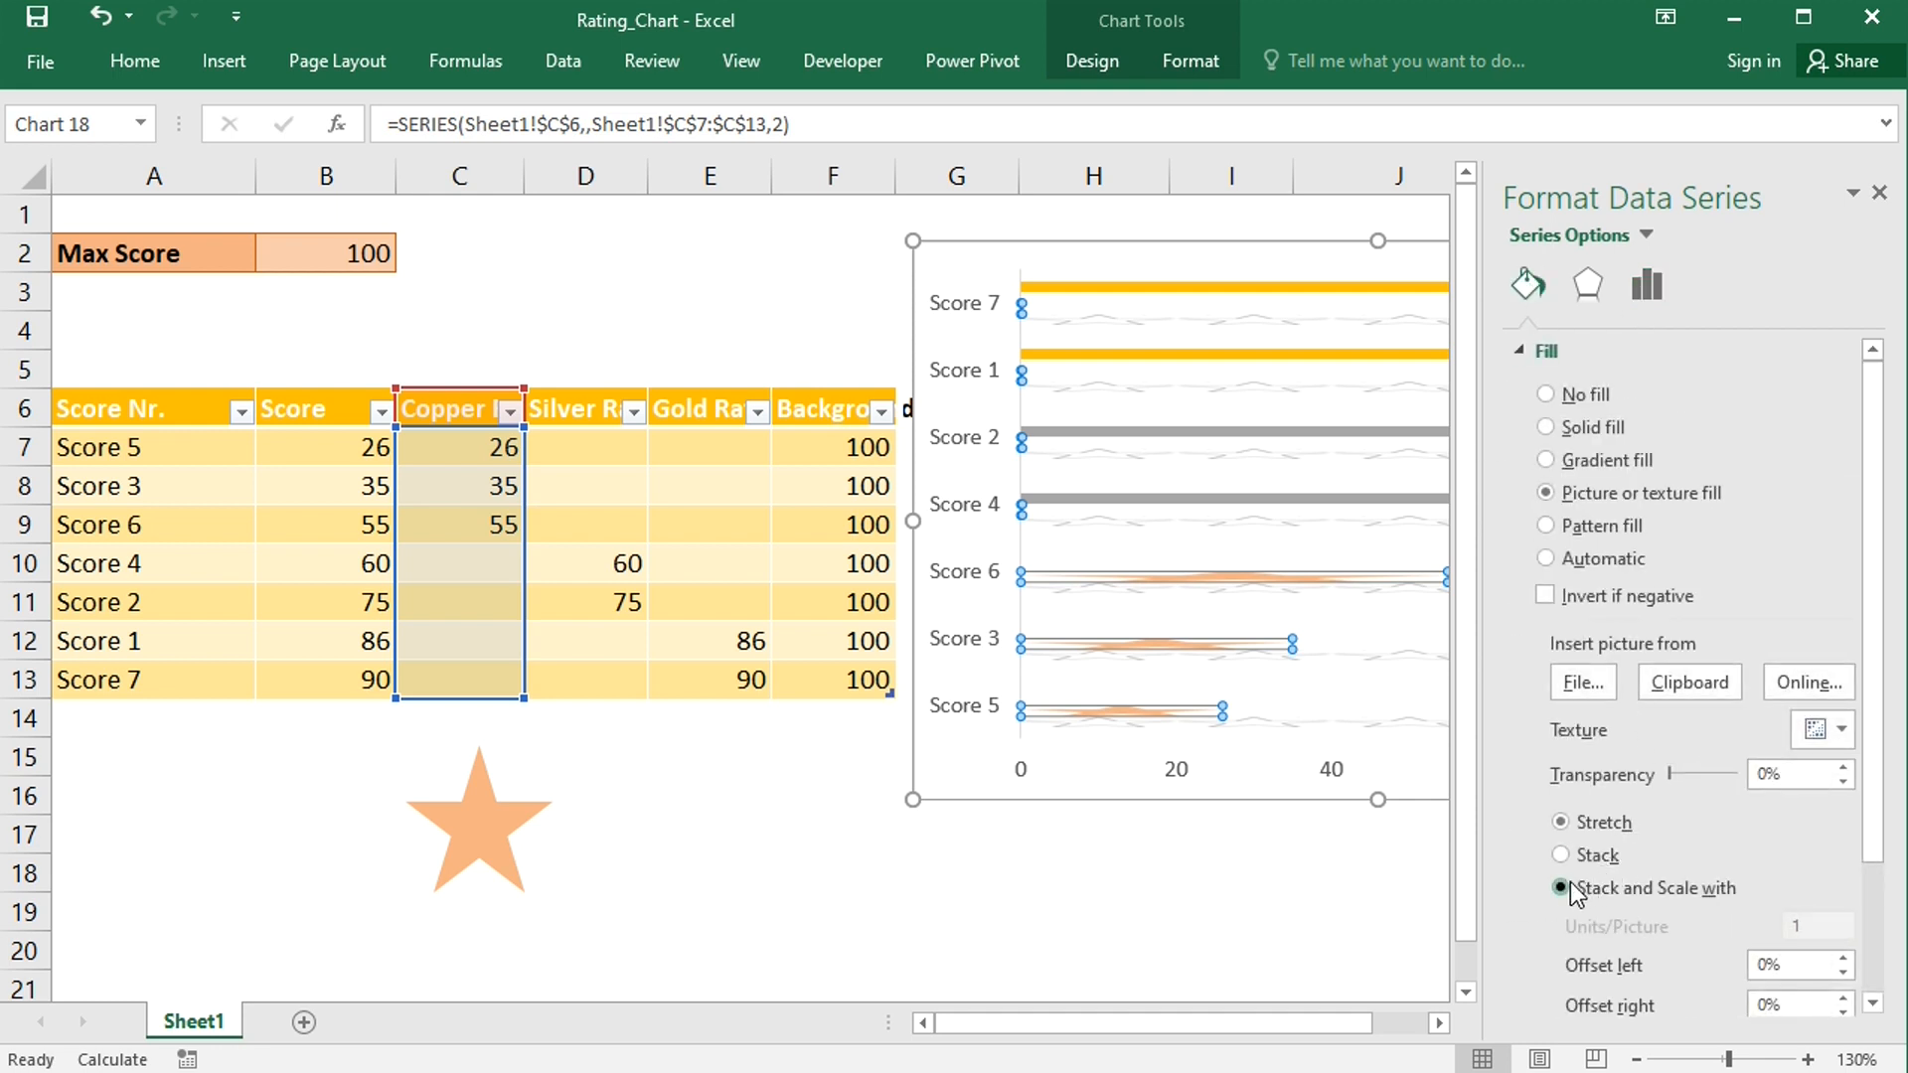
pyautogui.click(1809, 926)
pyautogui.press('BackSpace')
pyautogui.write('20')
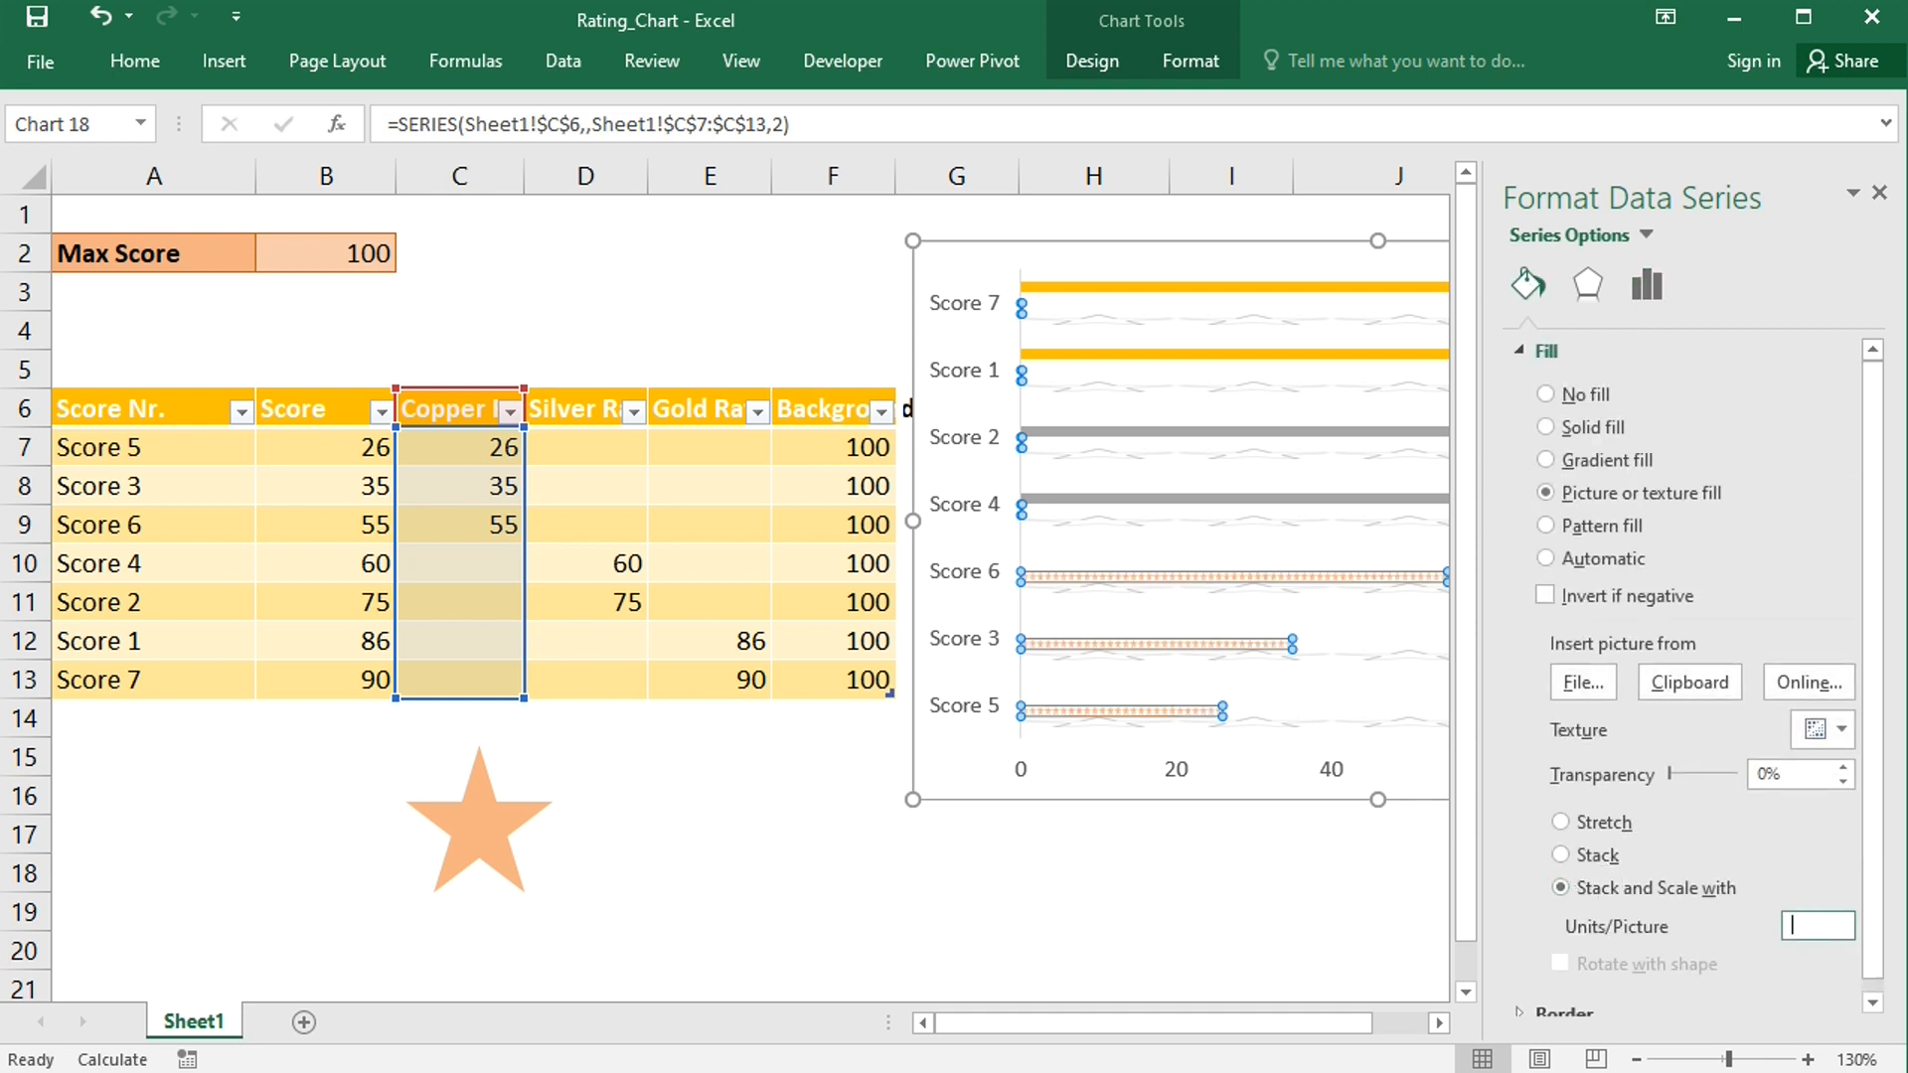
pyautogui.click(1879, 193)
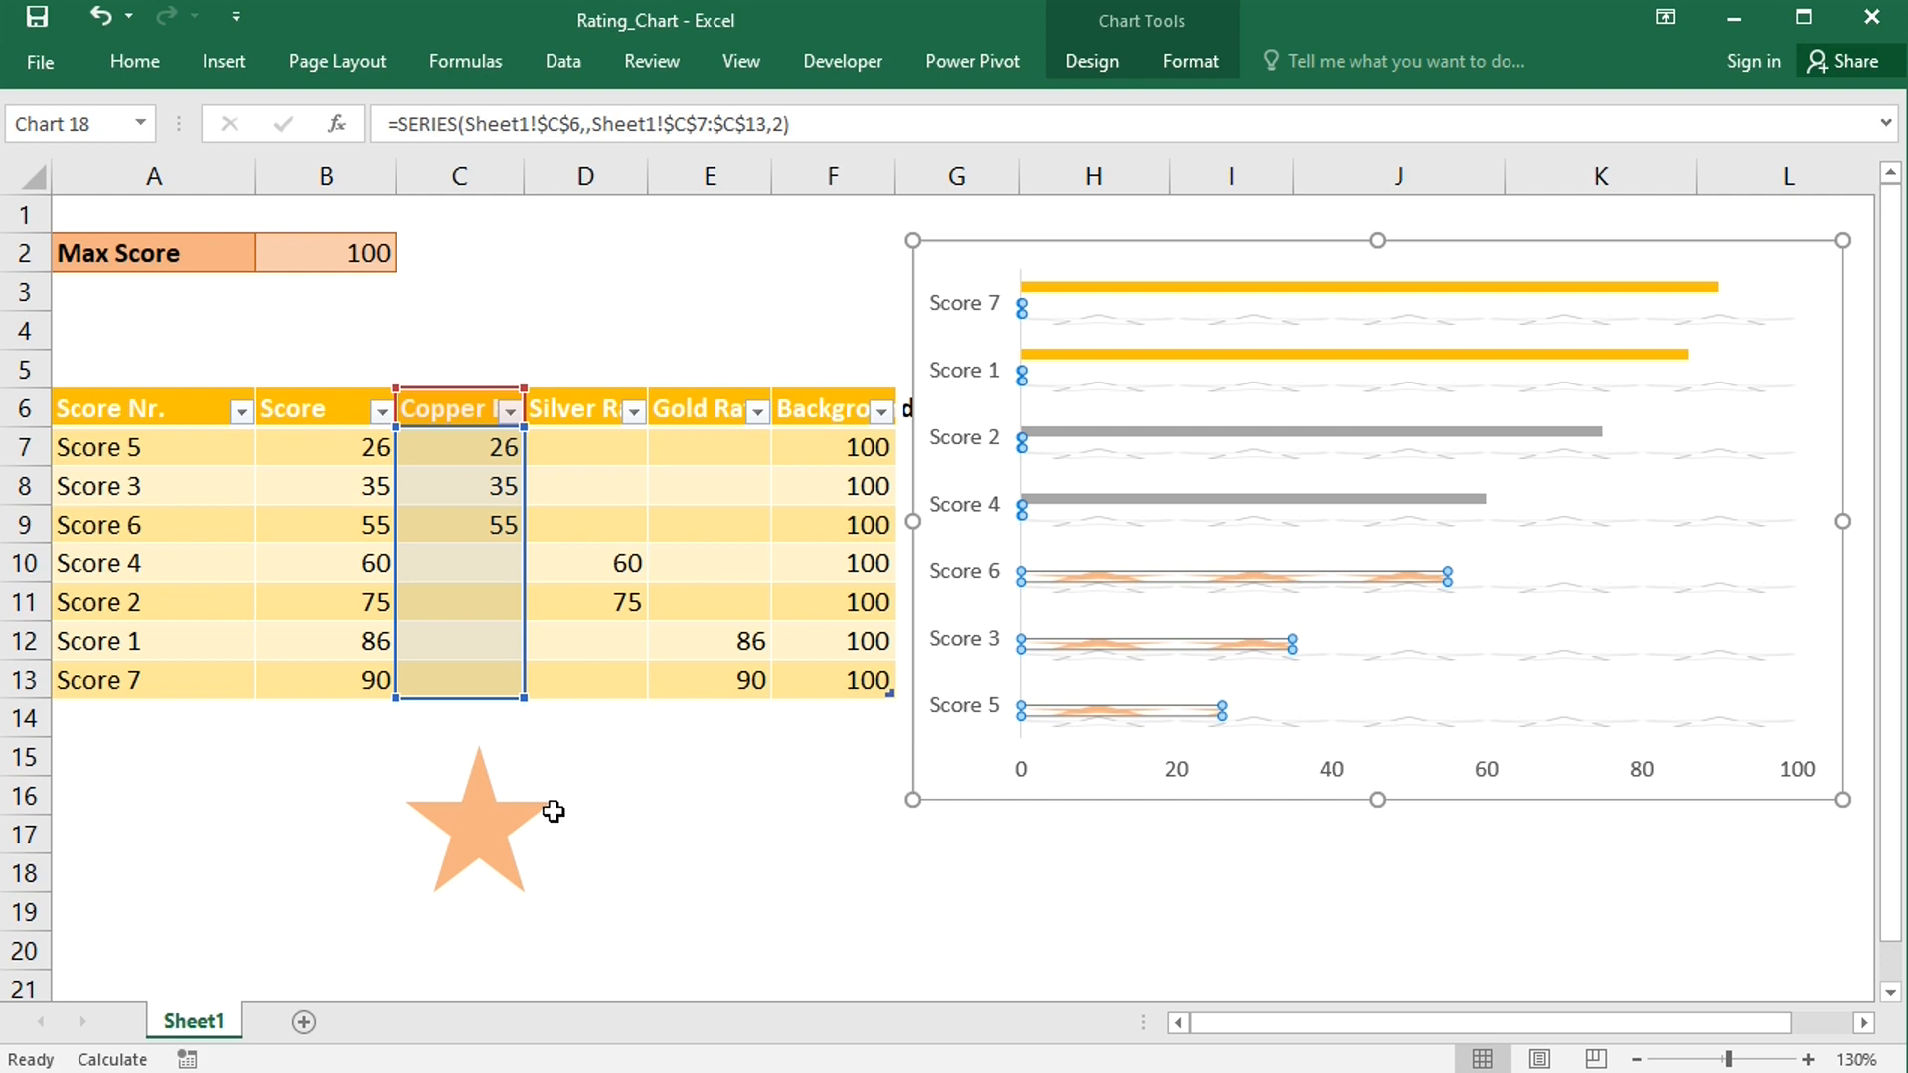
# - Change the star shape's fill to light grey
pyautogui.click(499, 827)
pyautogui.rightClick(481, 845)
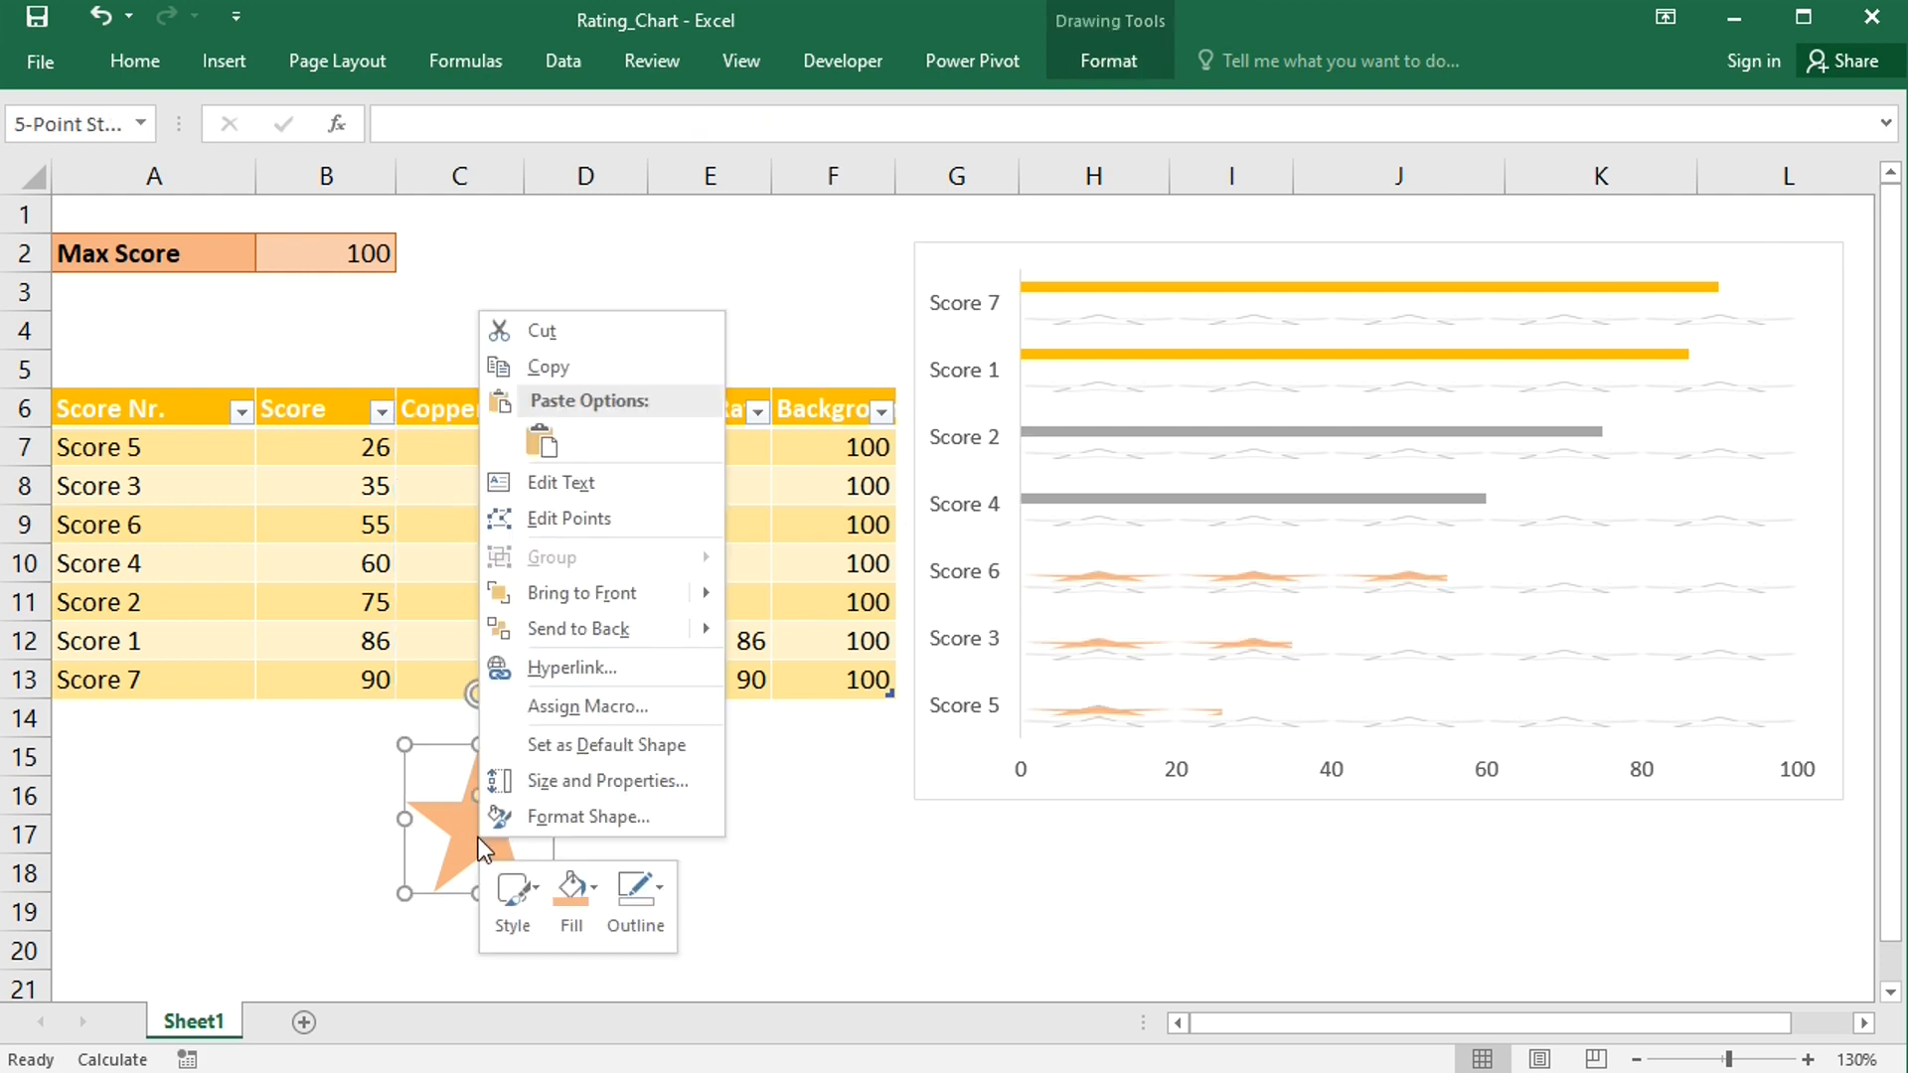
pyautogui.click(575, 880)
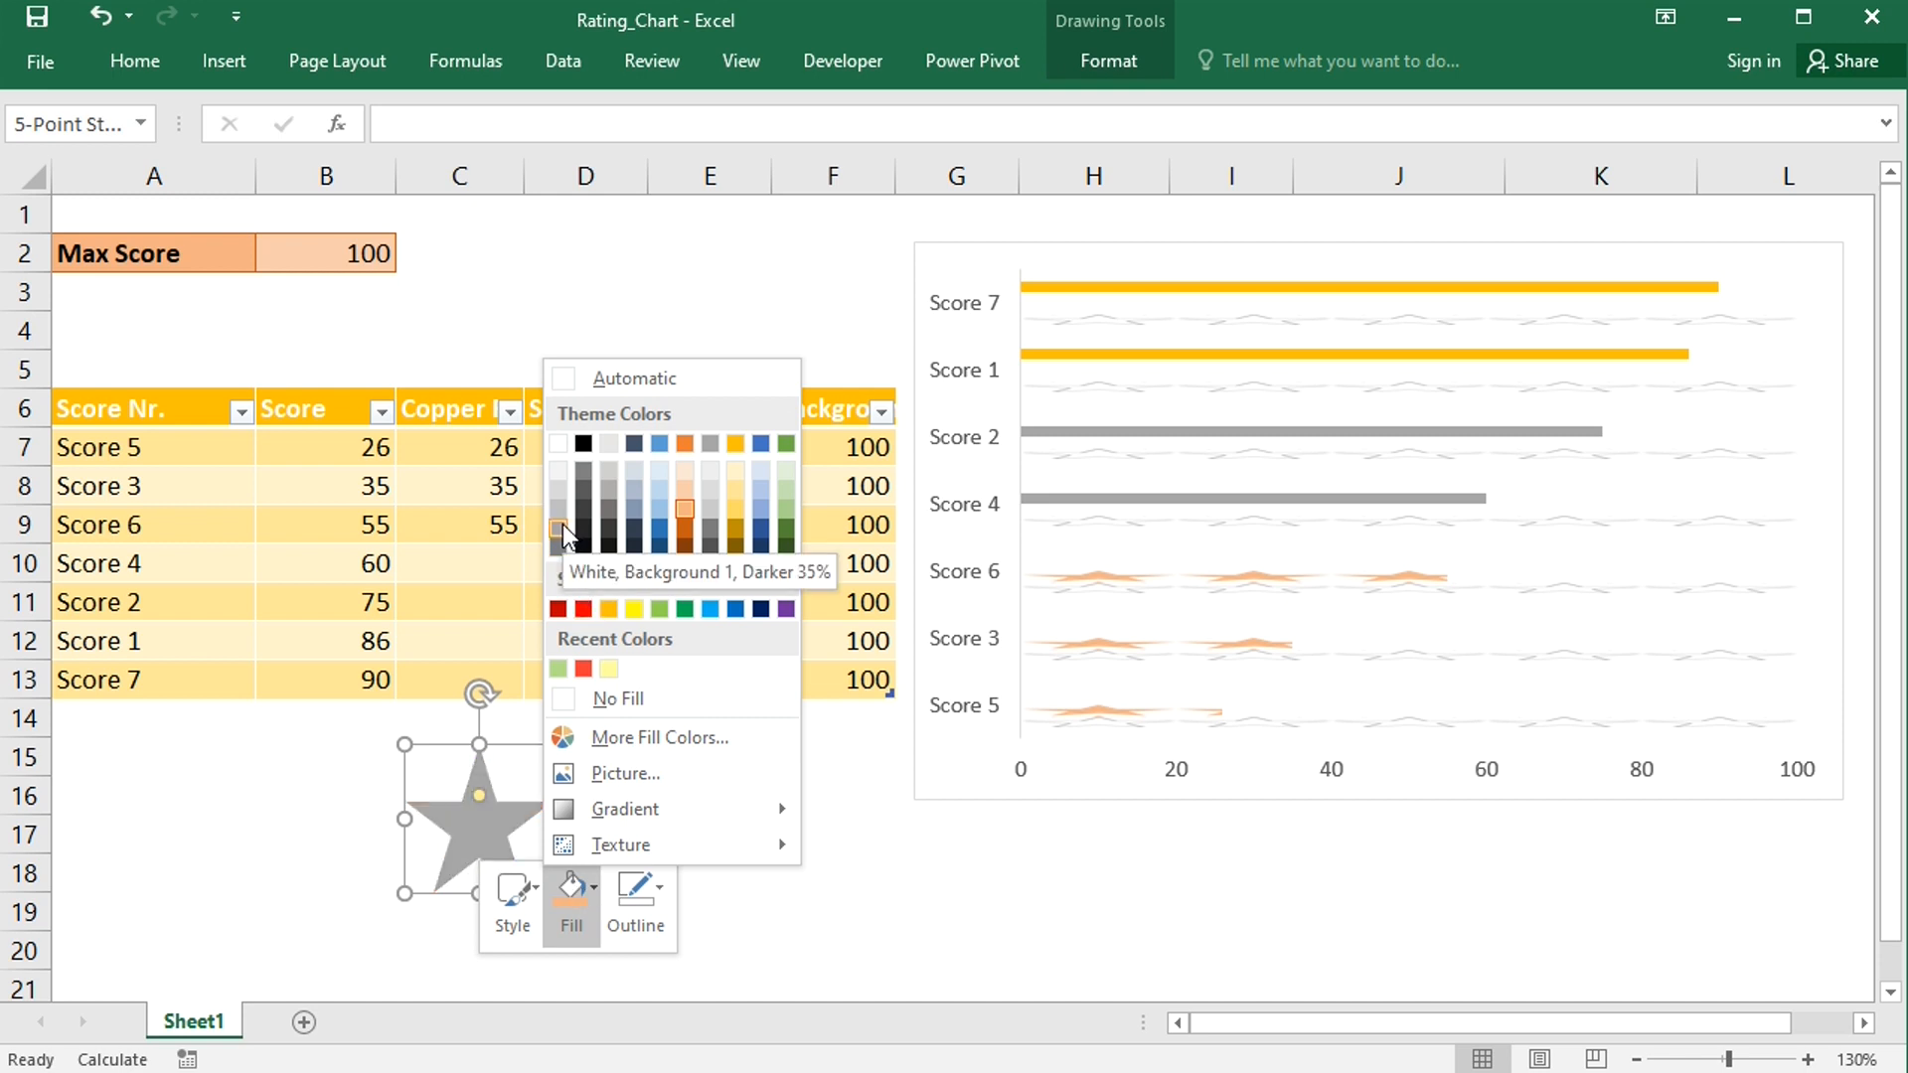
pyautogui.click(562, 510)
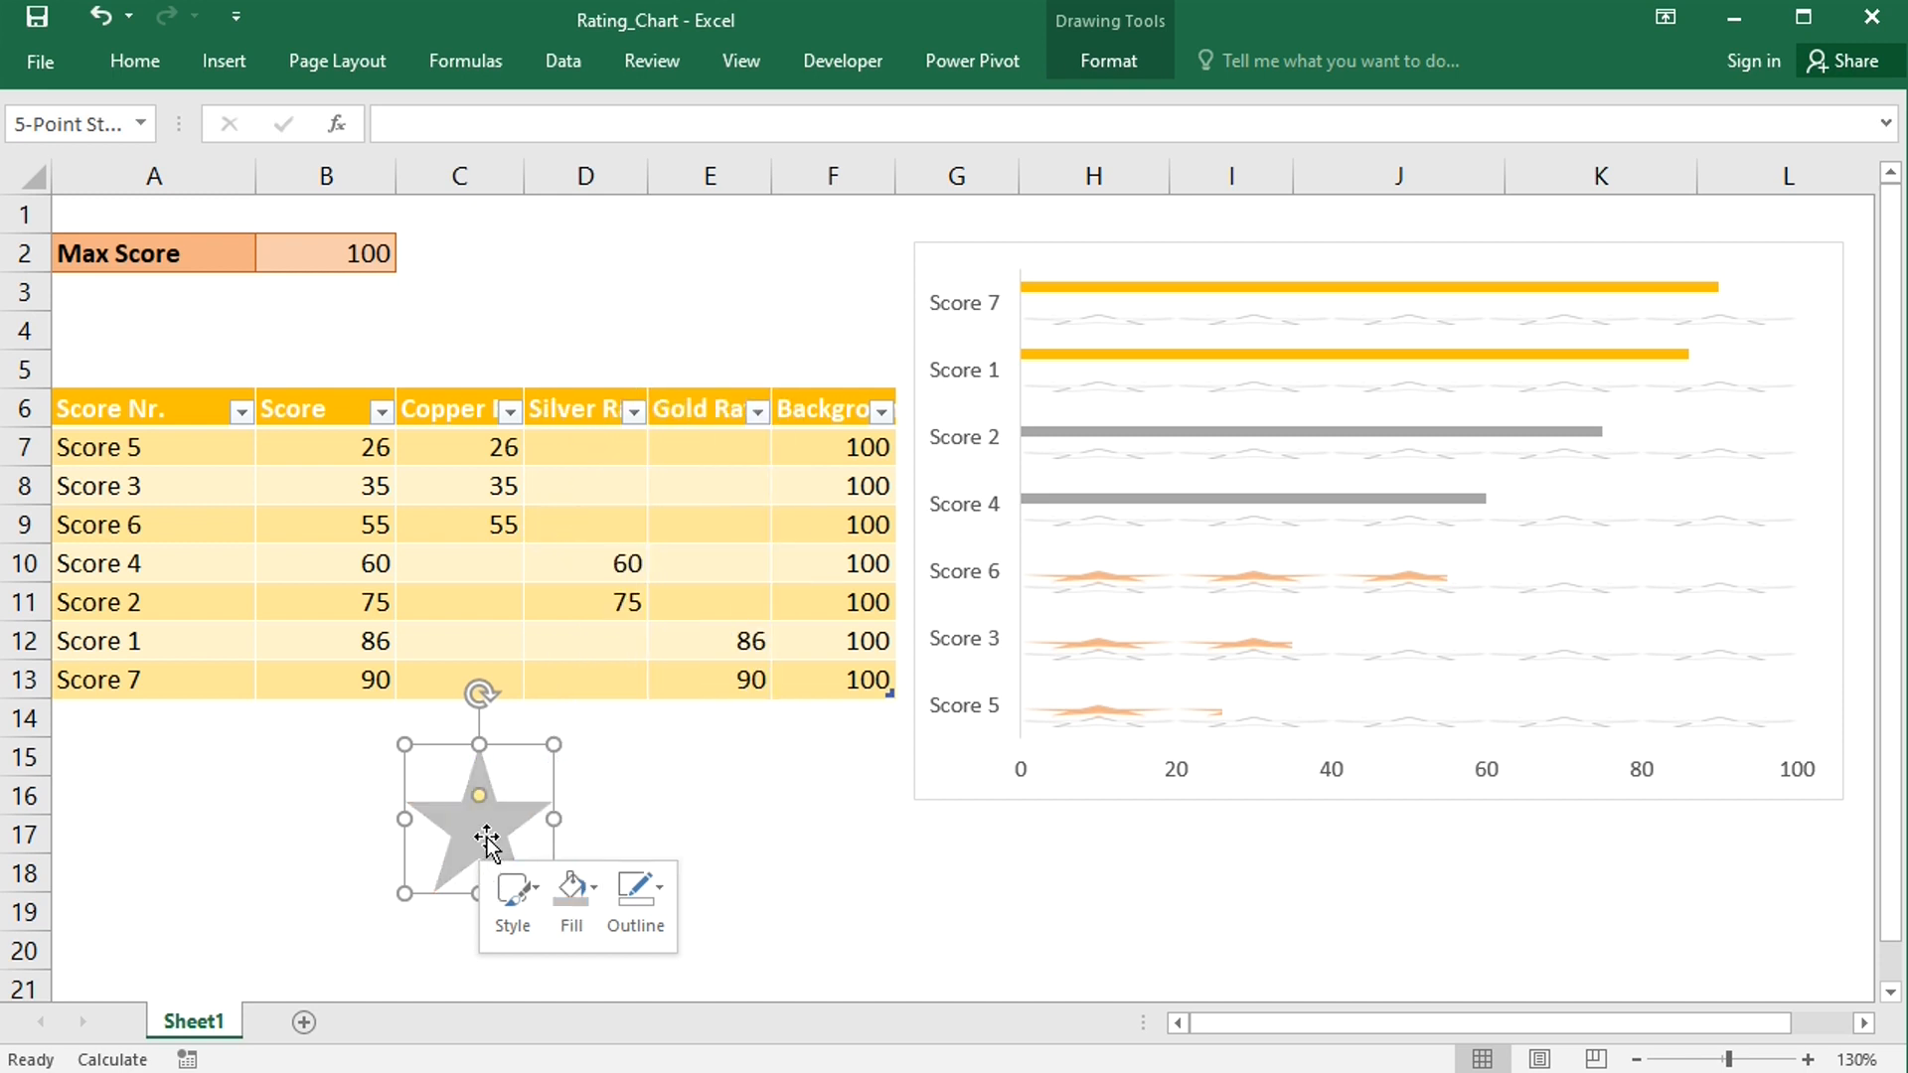
# - Apply the grey star to the Silver Rating series and set it to stack and scale with 20 units per picture
pyautogui.click(1161, 503)
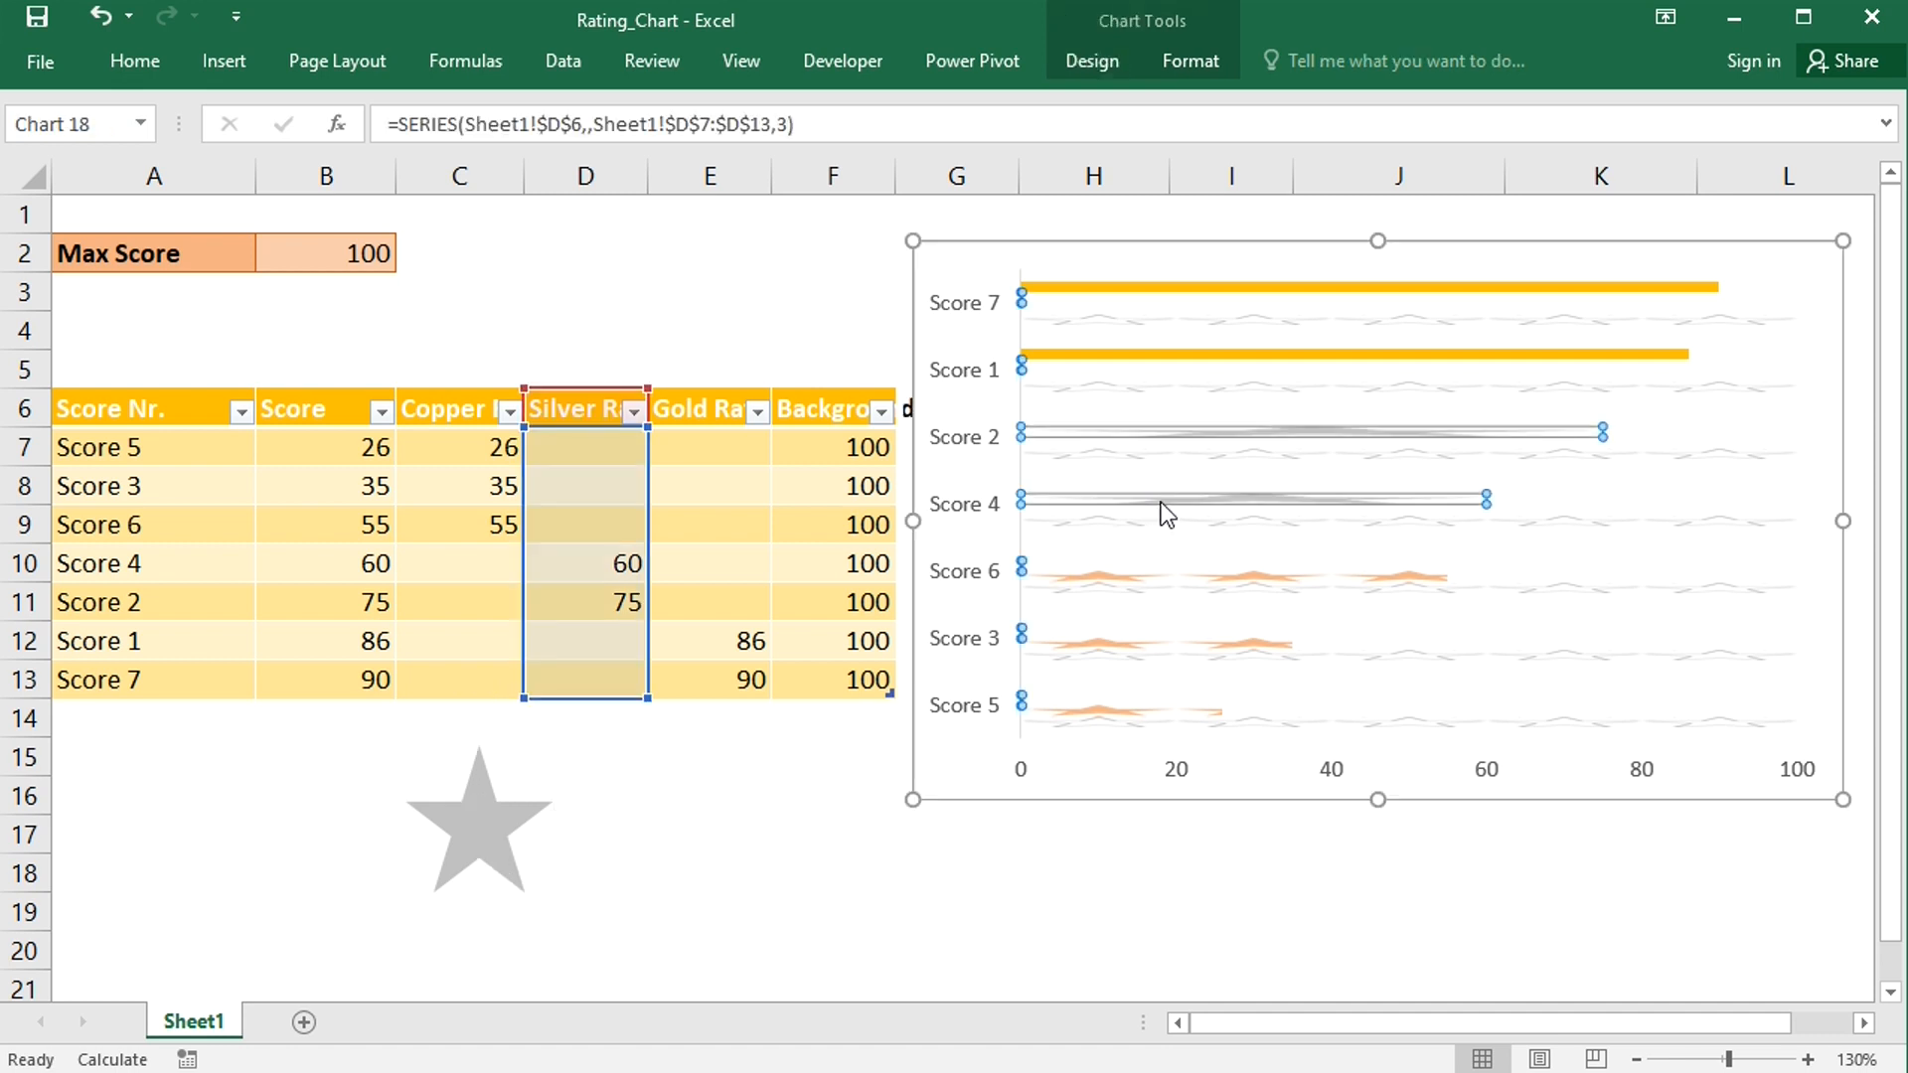
pyautogui.rightClick(1161, 503)
pyautogui.click(1243, 775)
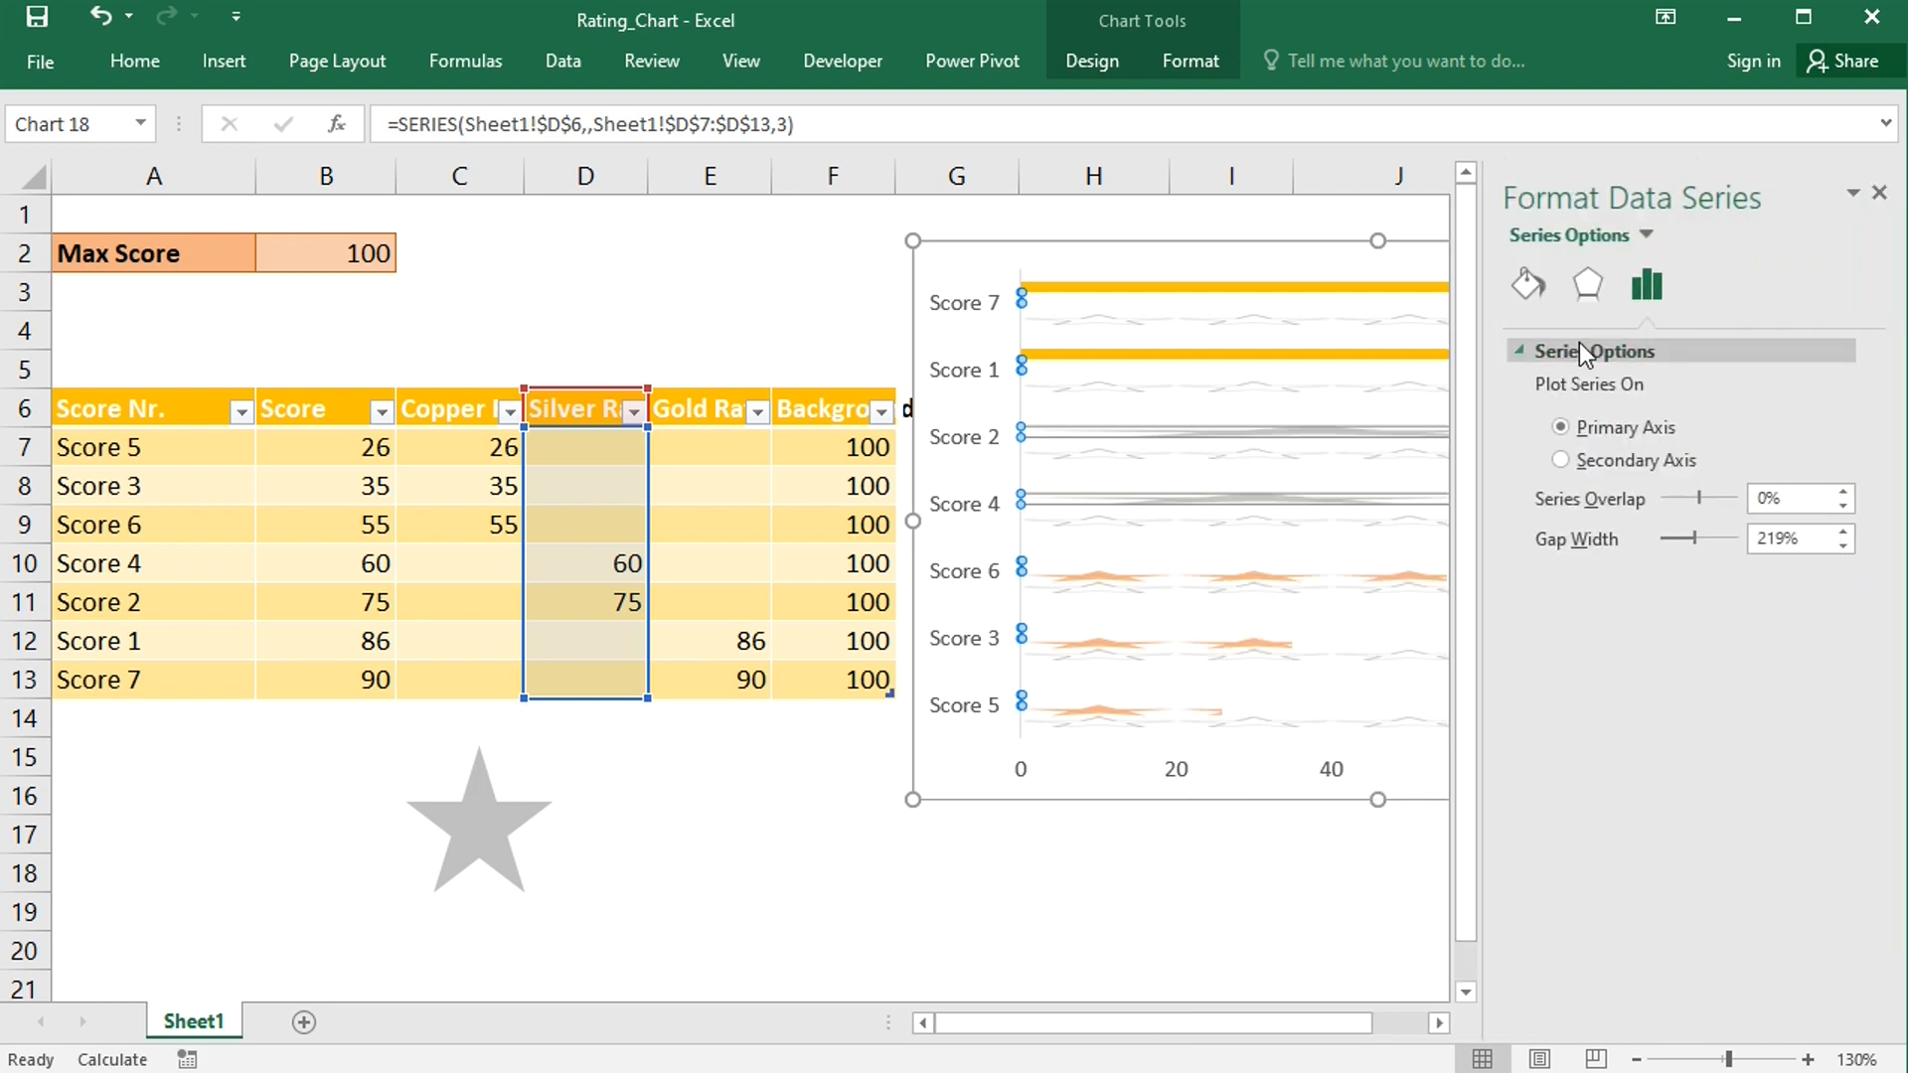
pyautogui.click(1529, 286)
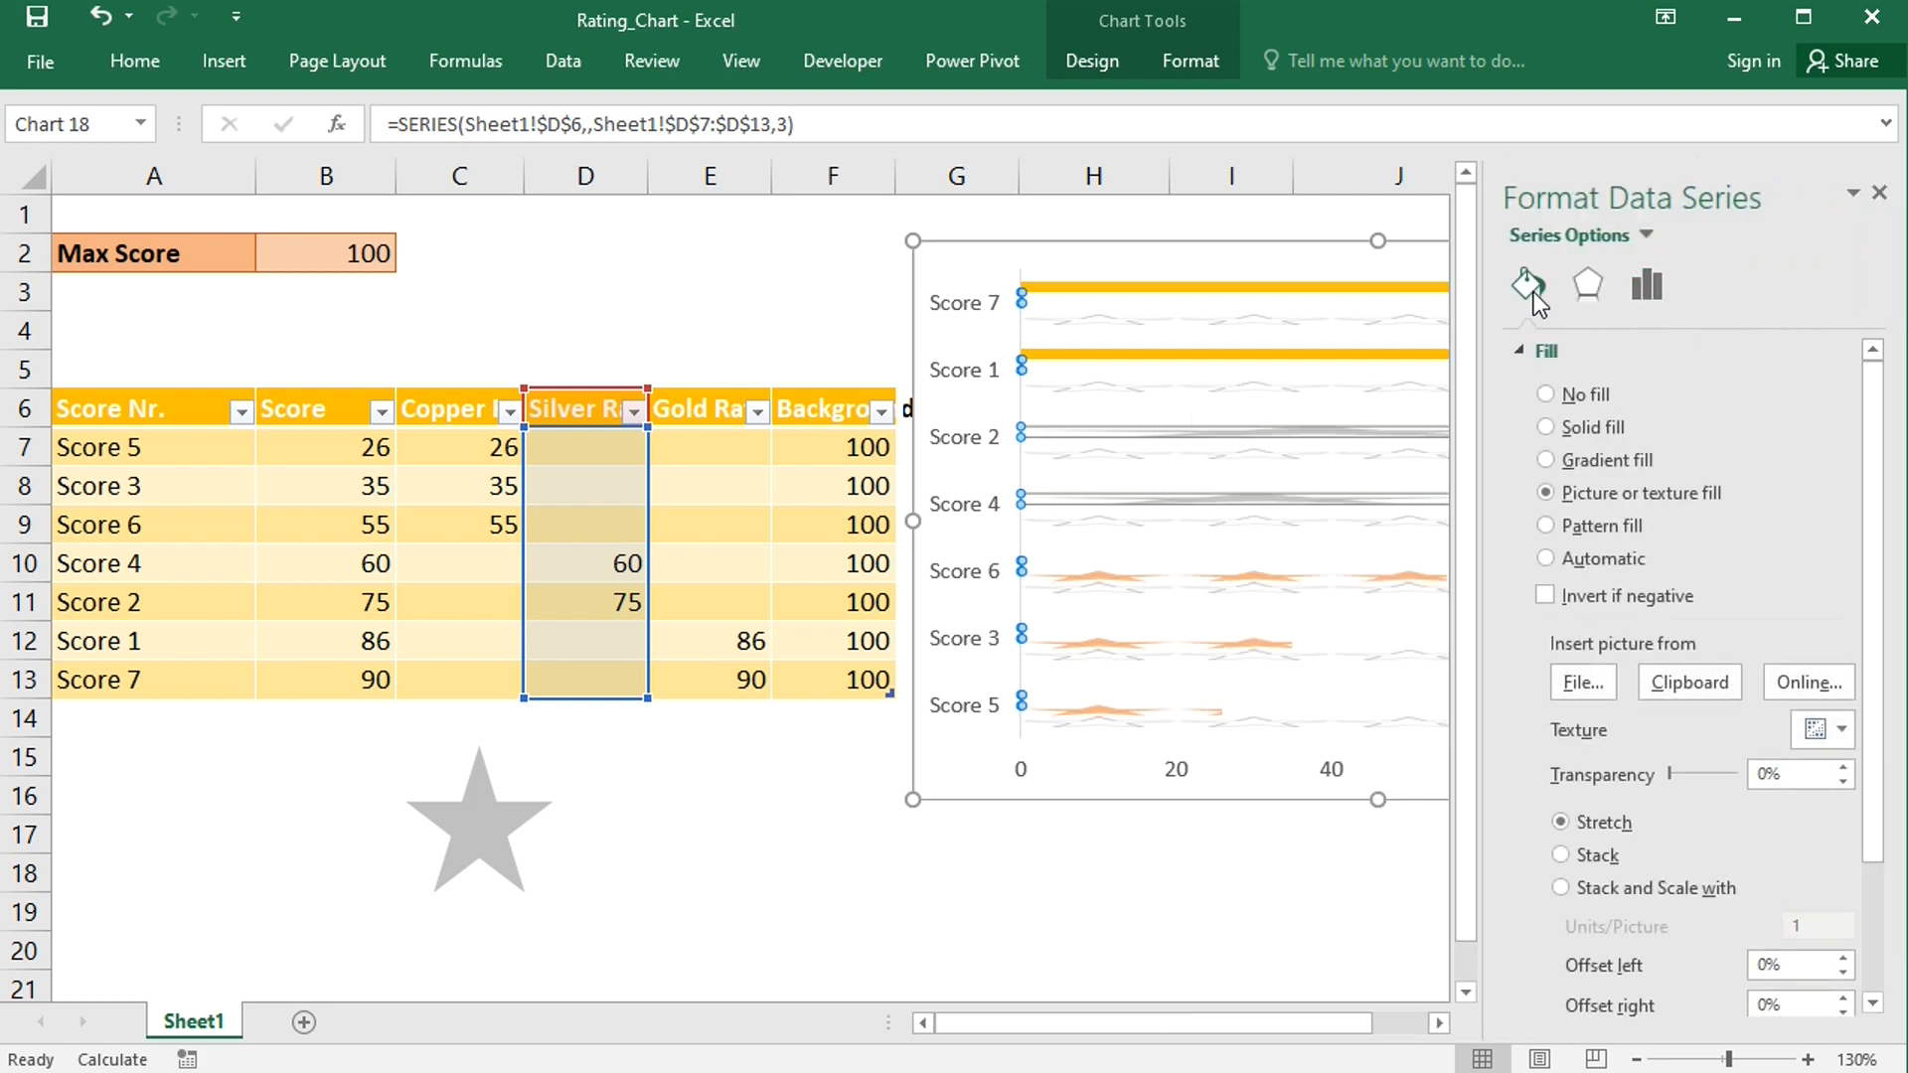
pyautogui.click(1562, 888)
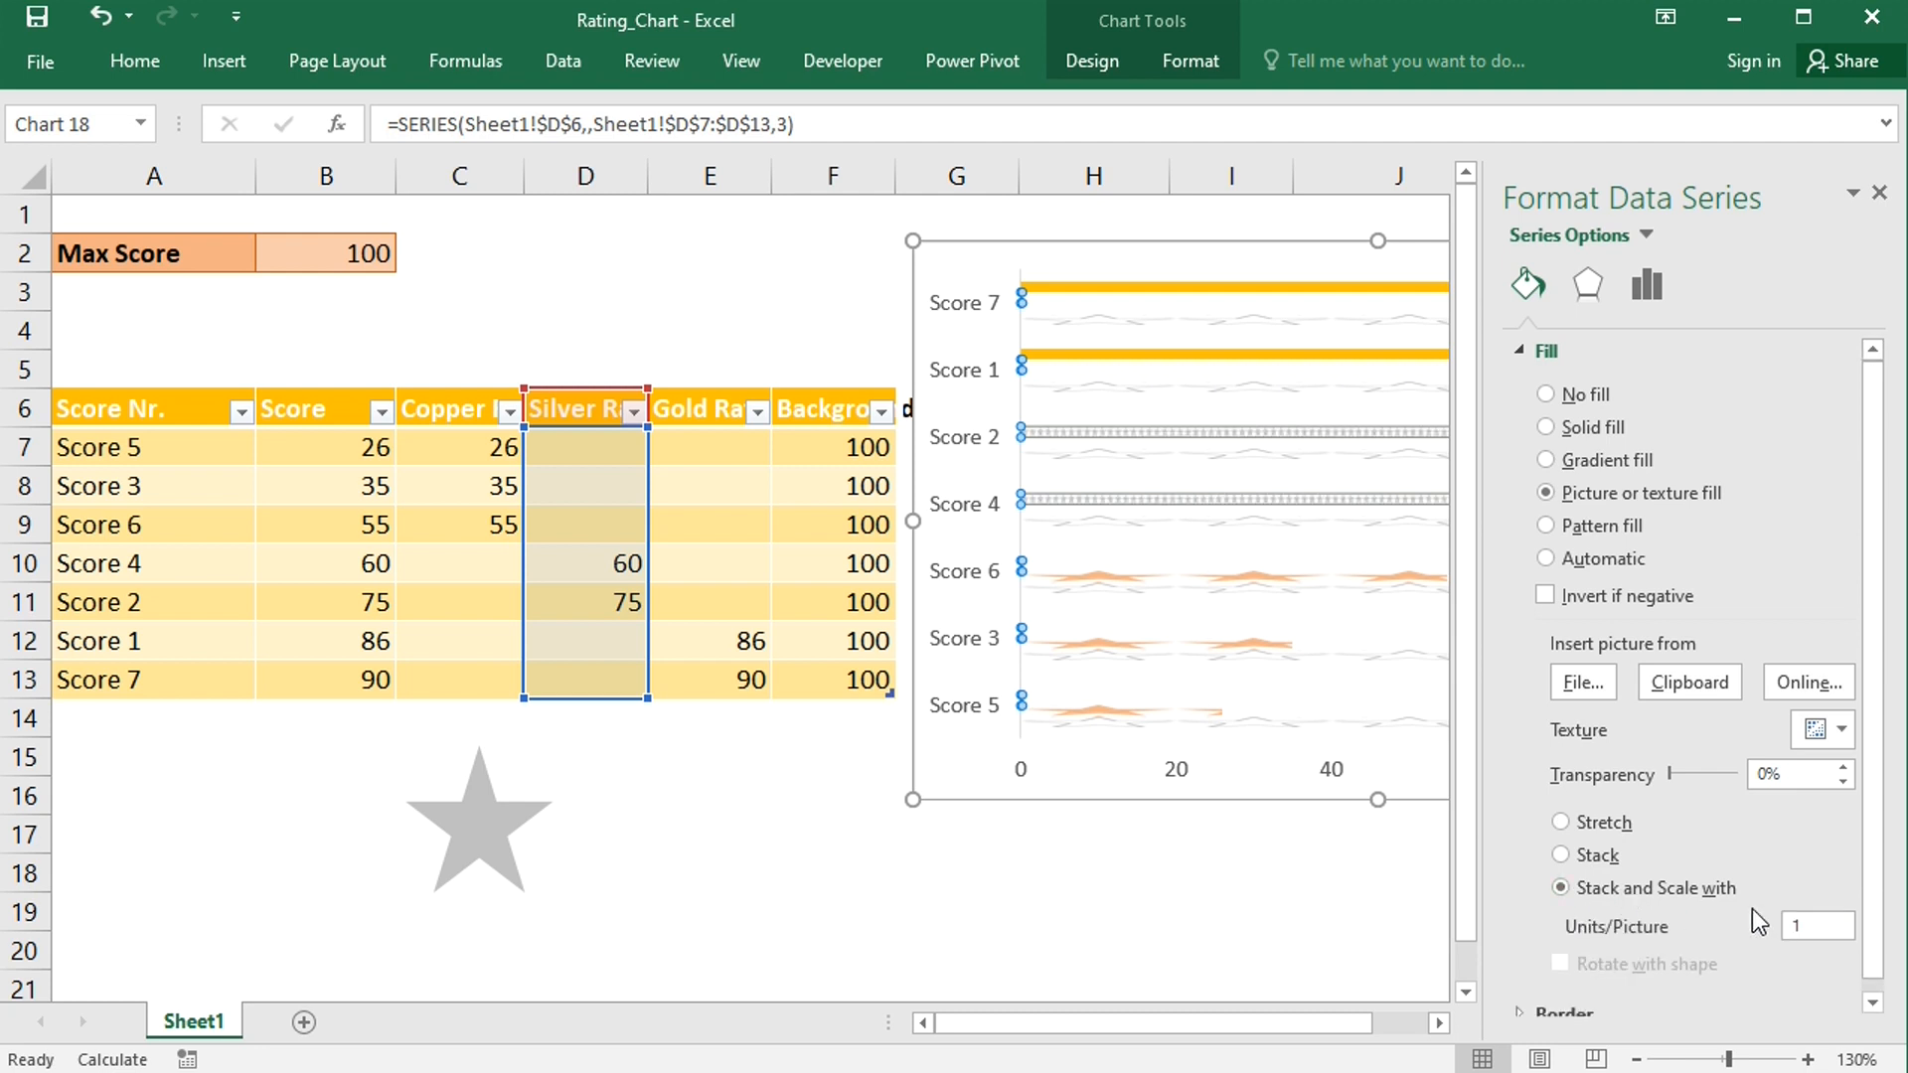
pyautogui.click(1809, 920)
pyautogui.press('BackSpace')
pyautogui.write('20')
pyautogui.click(1879, 192)
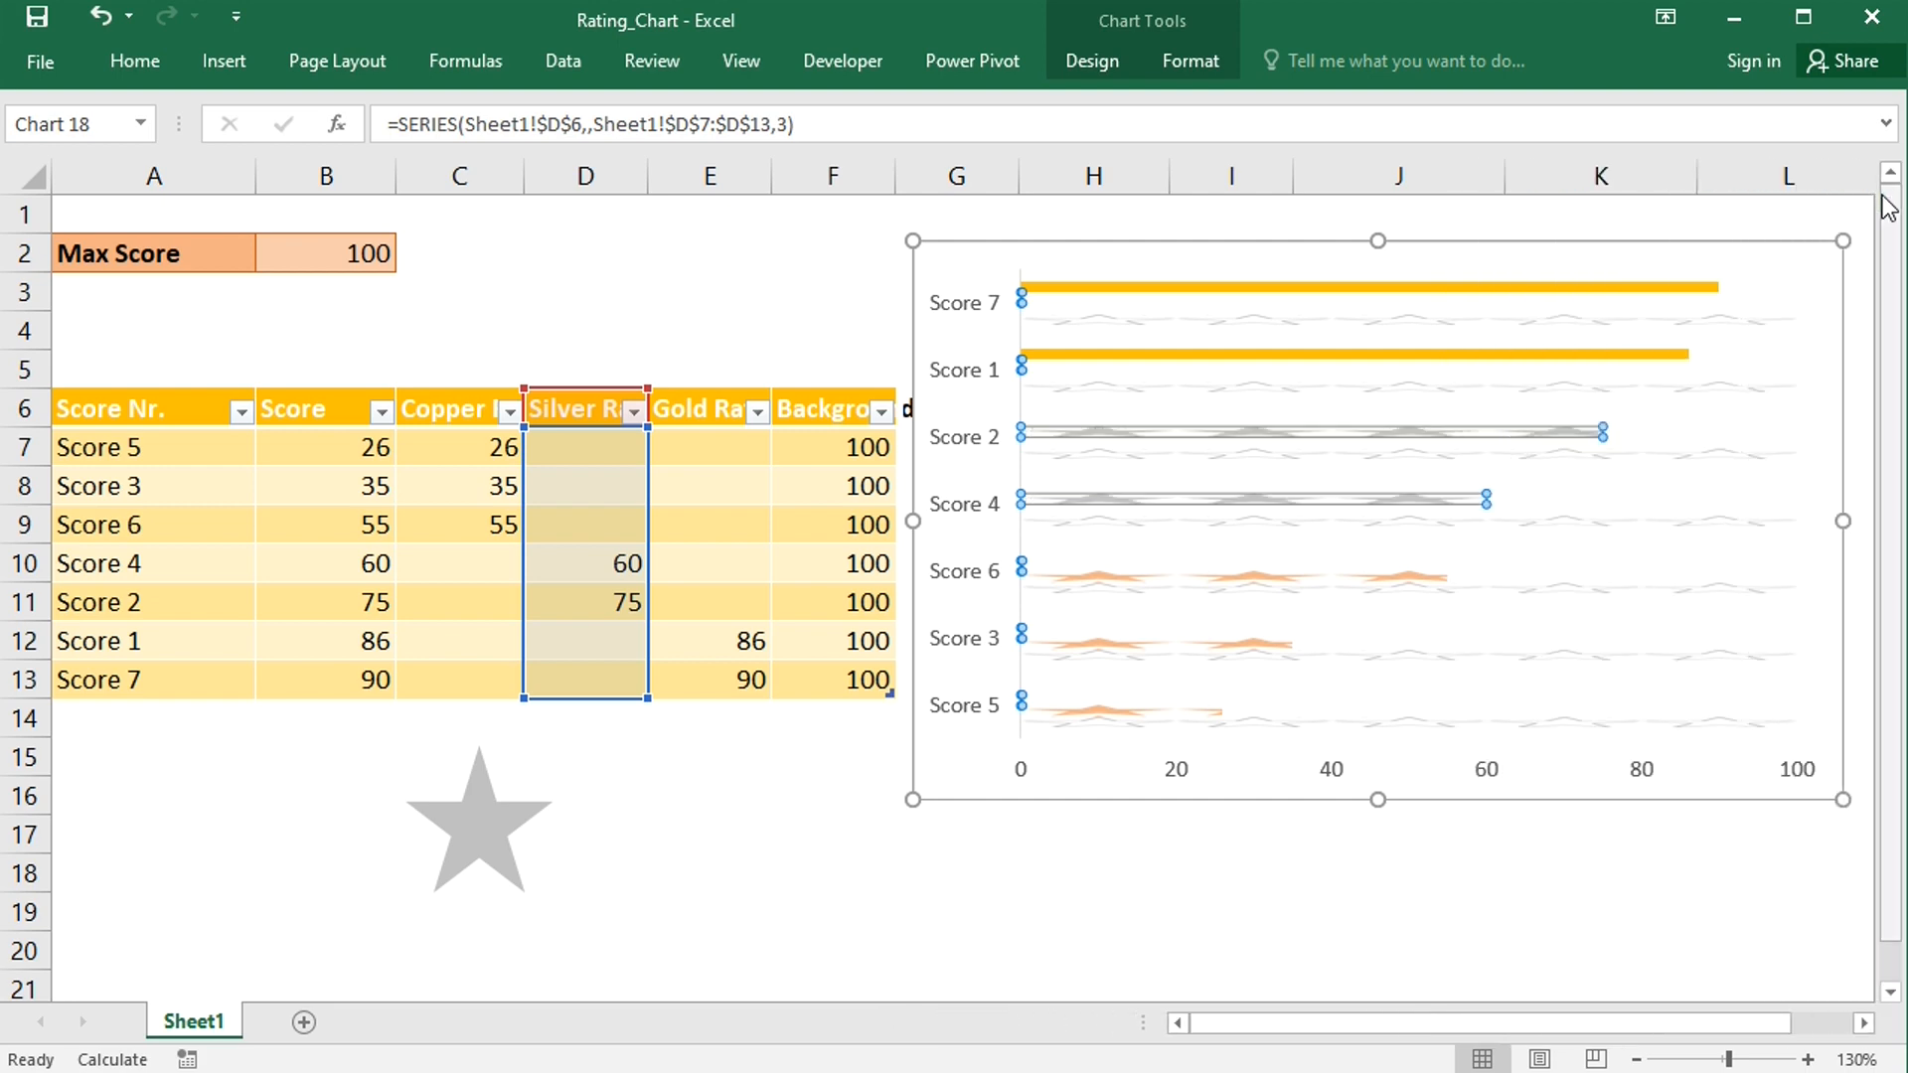
# - Change the star shape's fill to the standard gold-orange colour
pyautogui.click(495, 820)
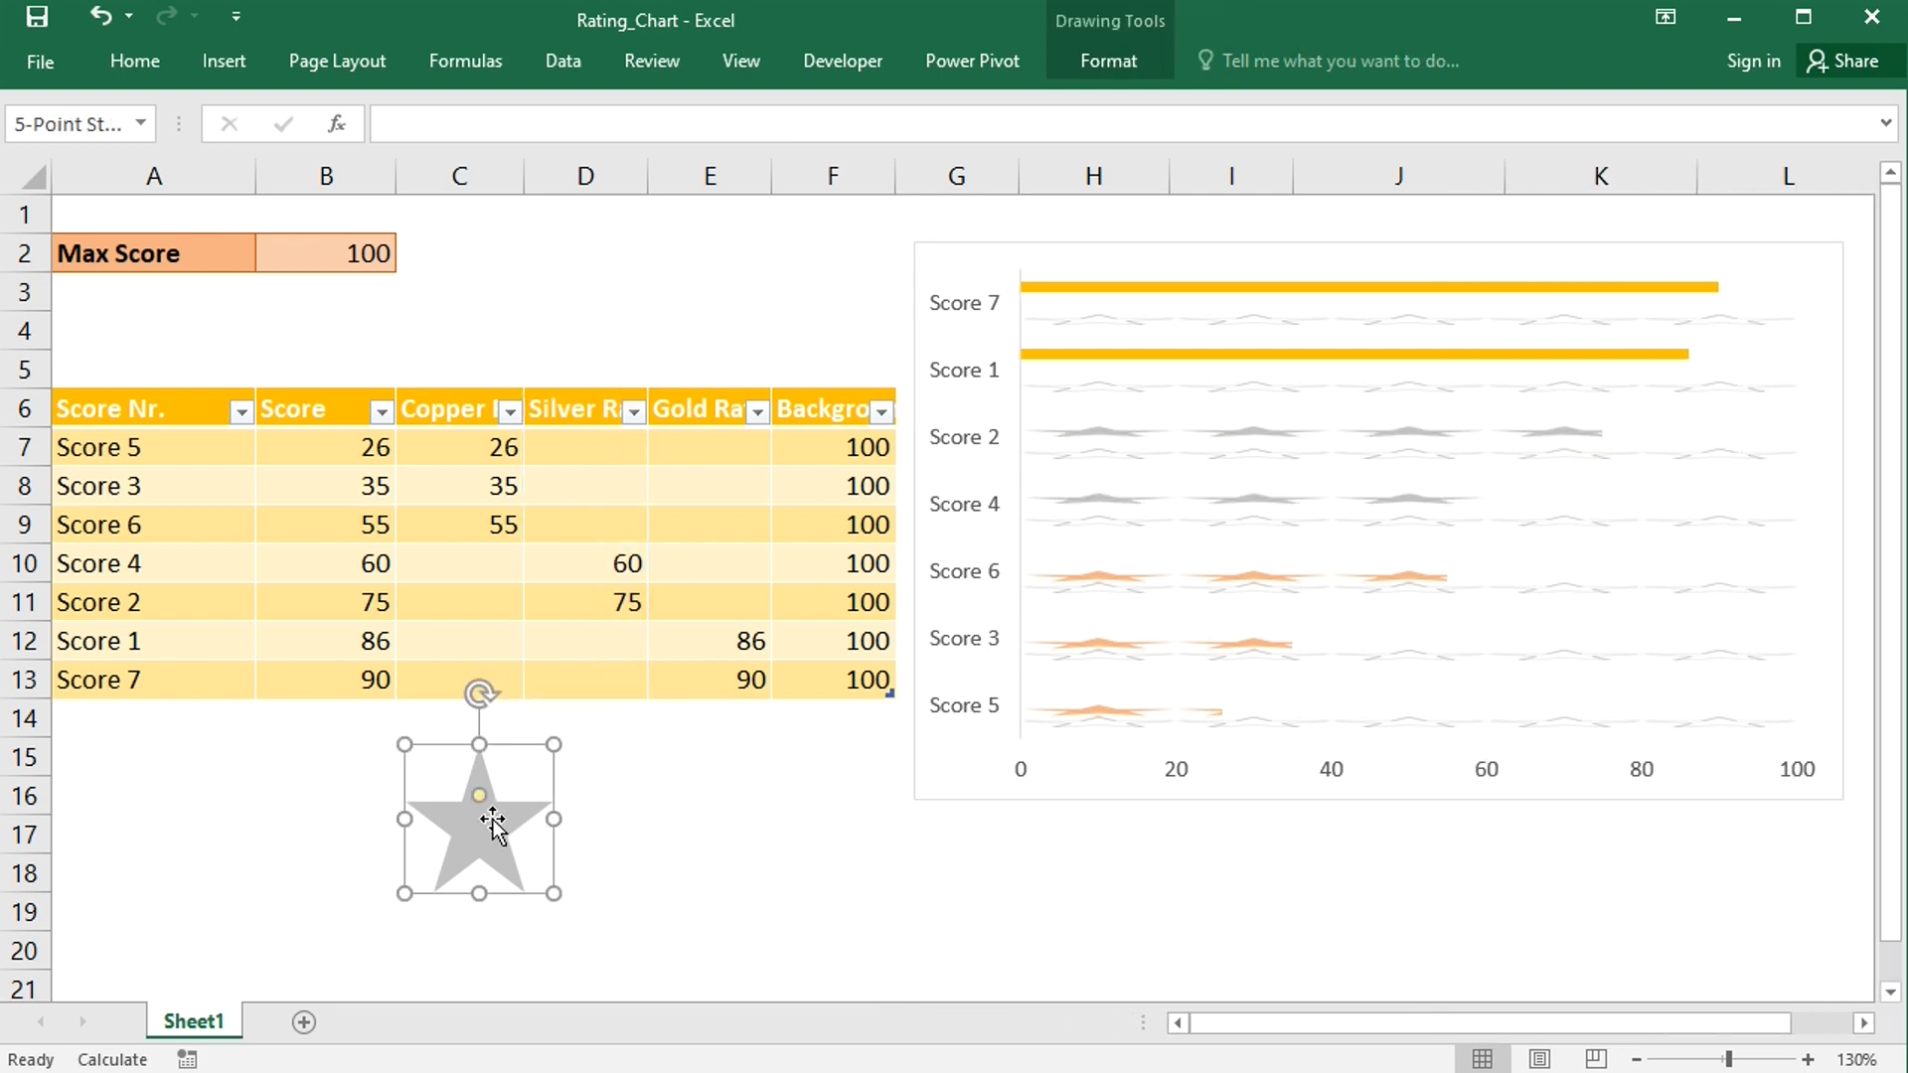
pyautogui.rightClick(486, 813)
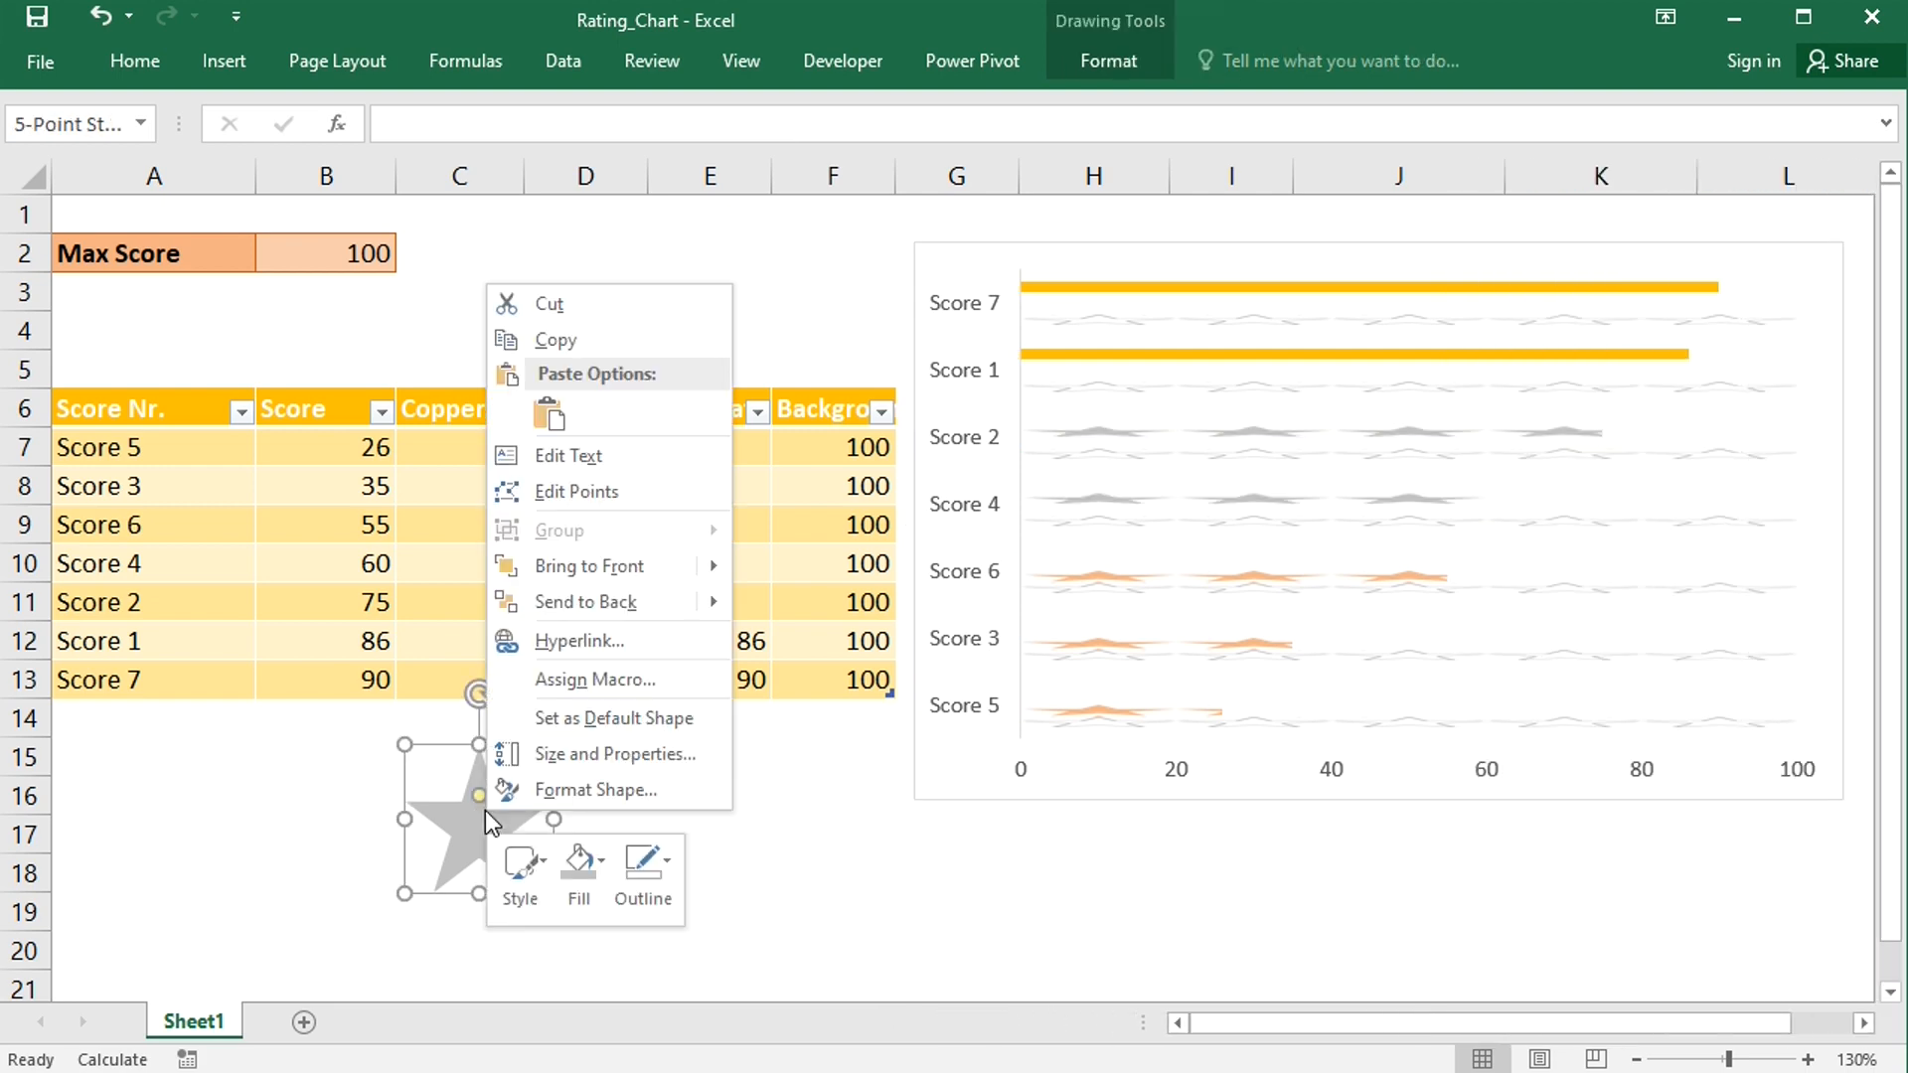
pyautogui.click(581, 861)
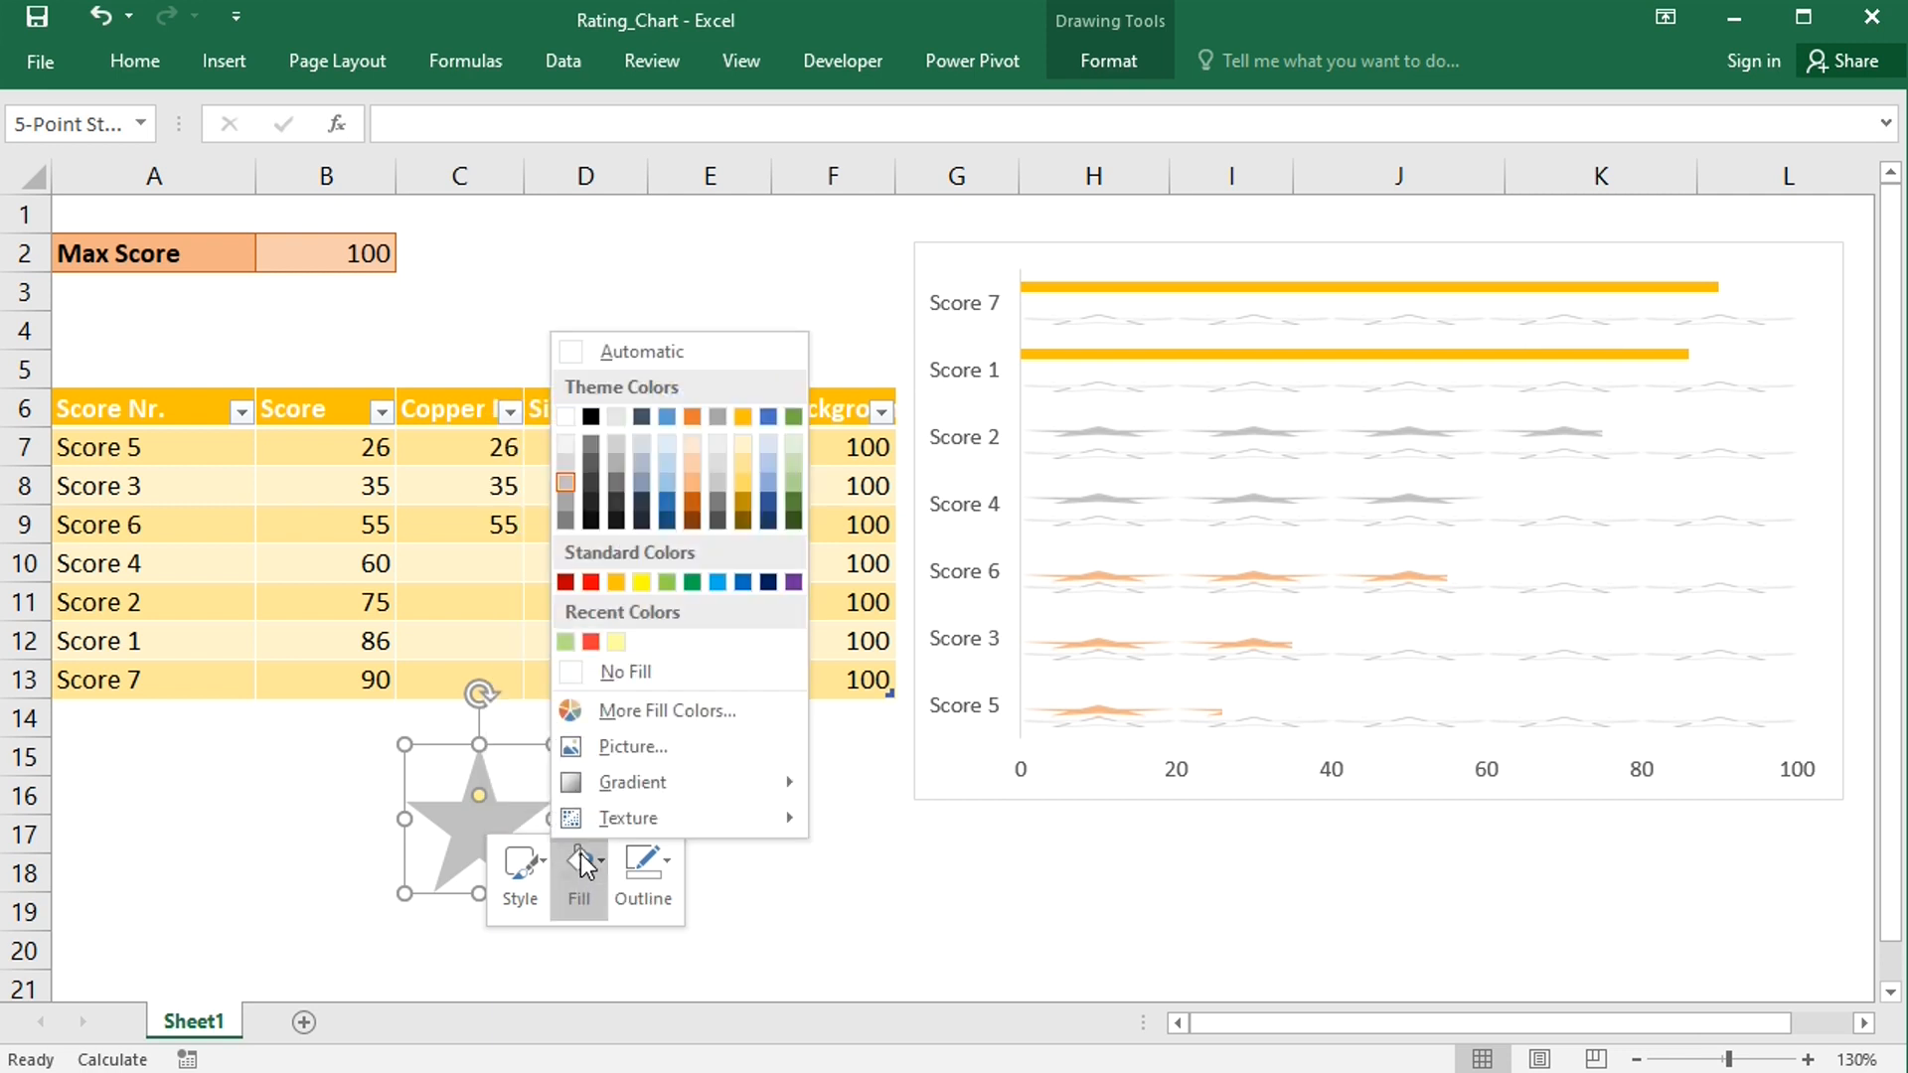
pyautogui.click(616, 583)
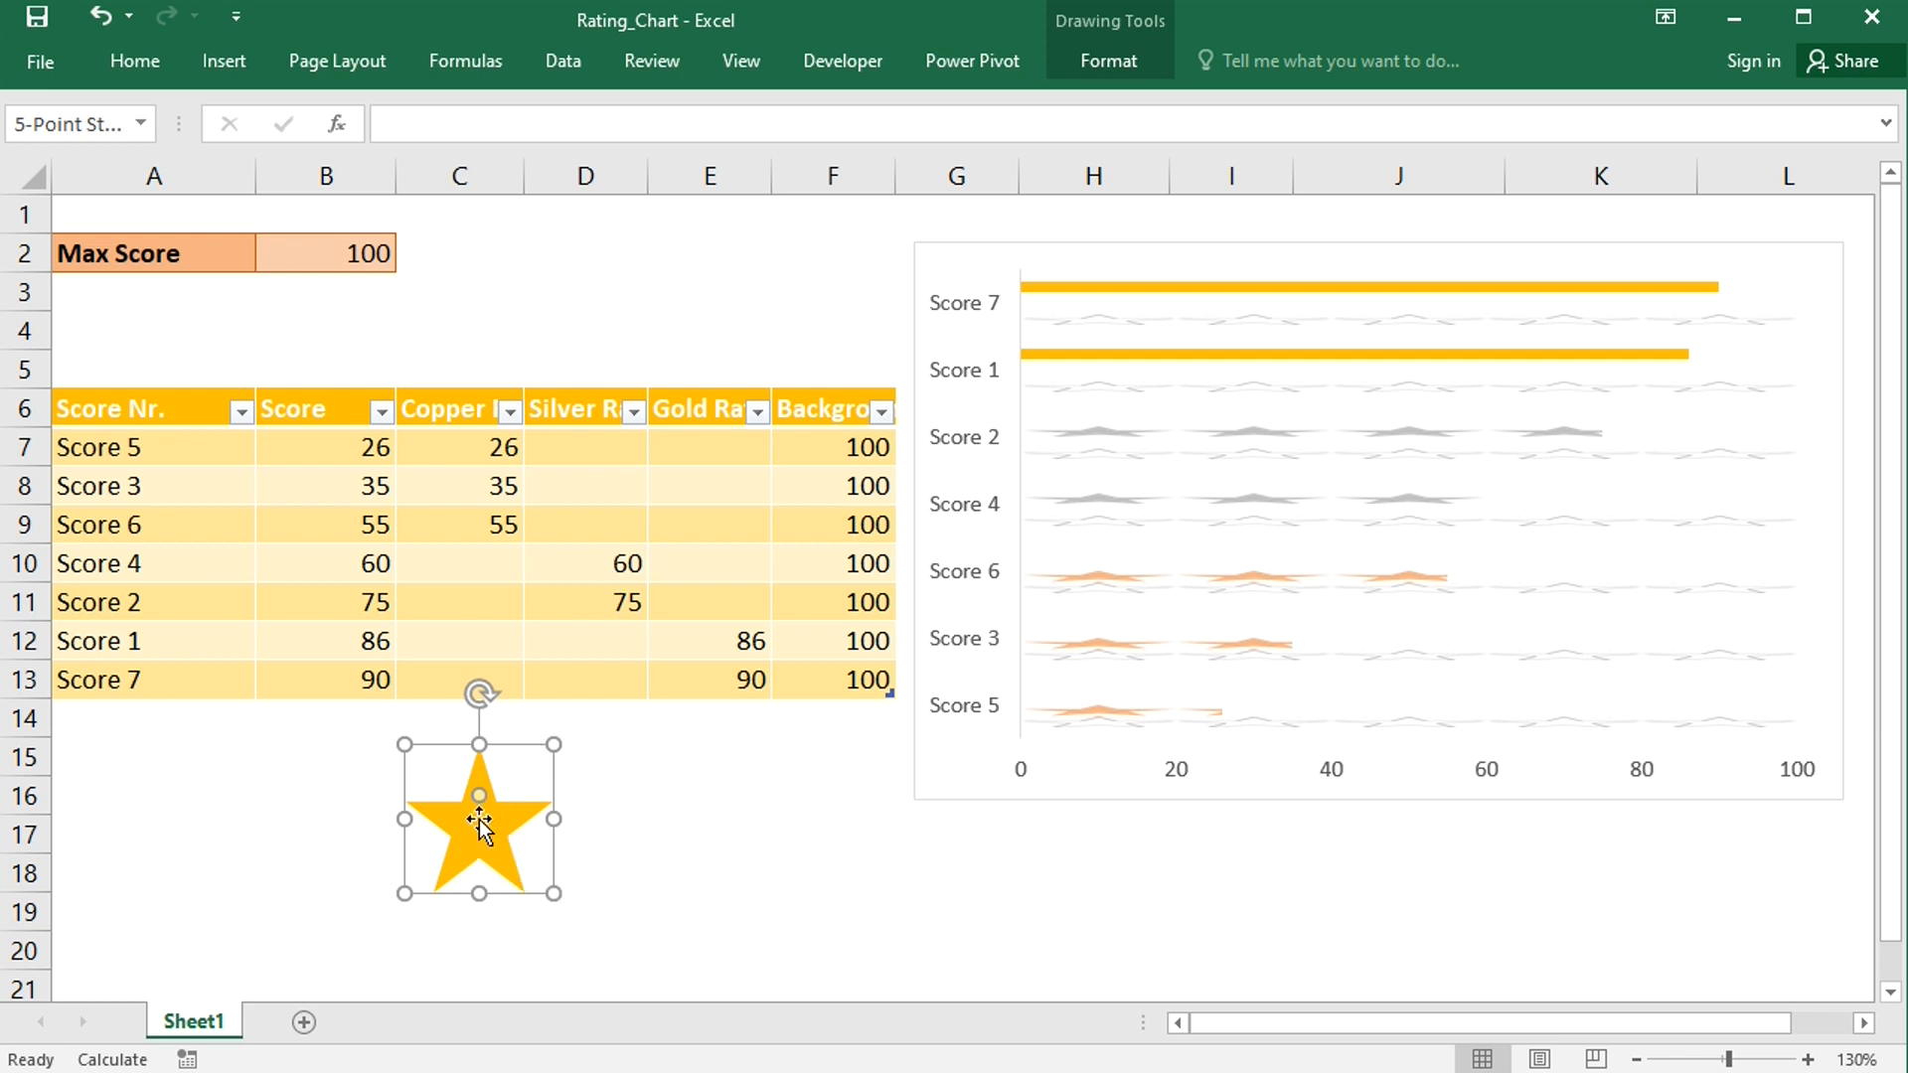
# - Apply the gold star to the Gold Rating series and set it to stack and scale with 20 units per picture
pyautogui.click(1232, 355)
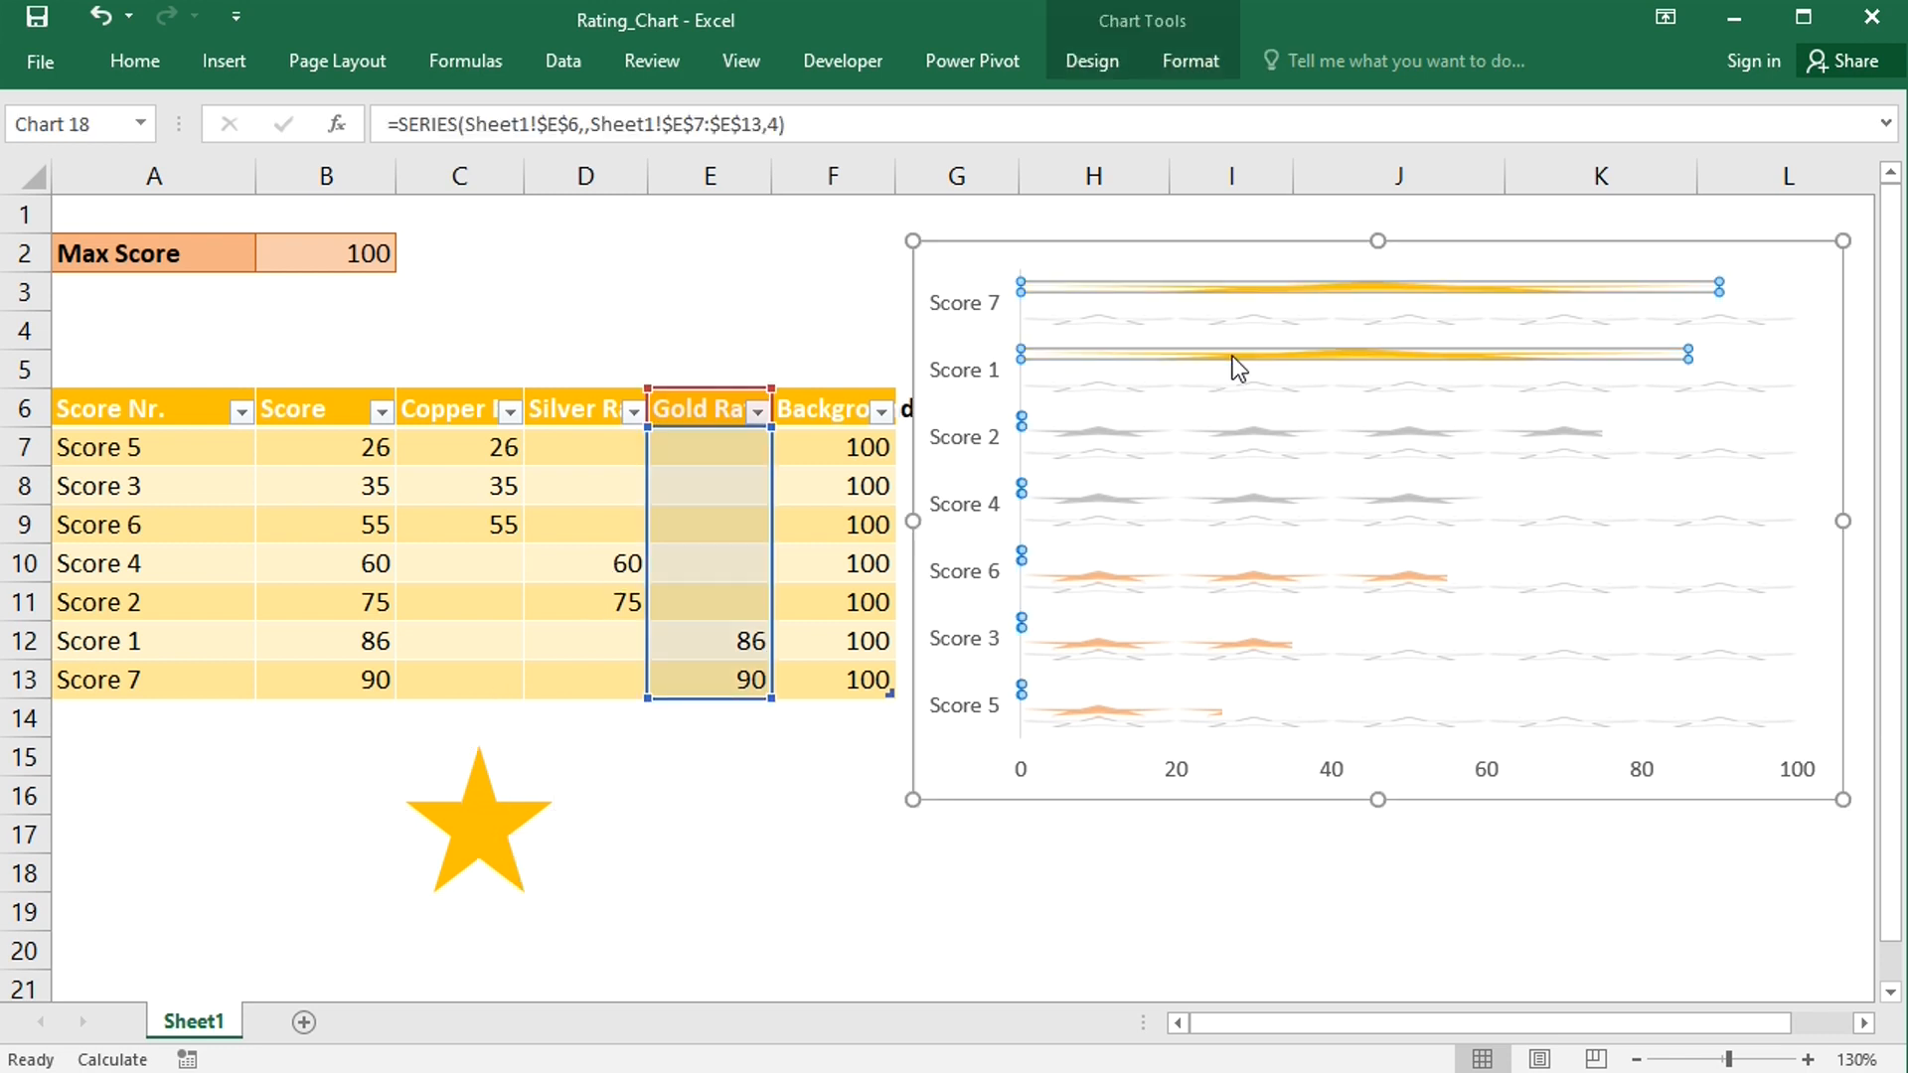
pyautogui.rightClick(1232, 355)
pyautogui.click(1322, 630)
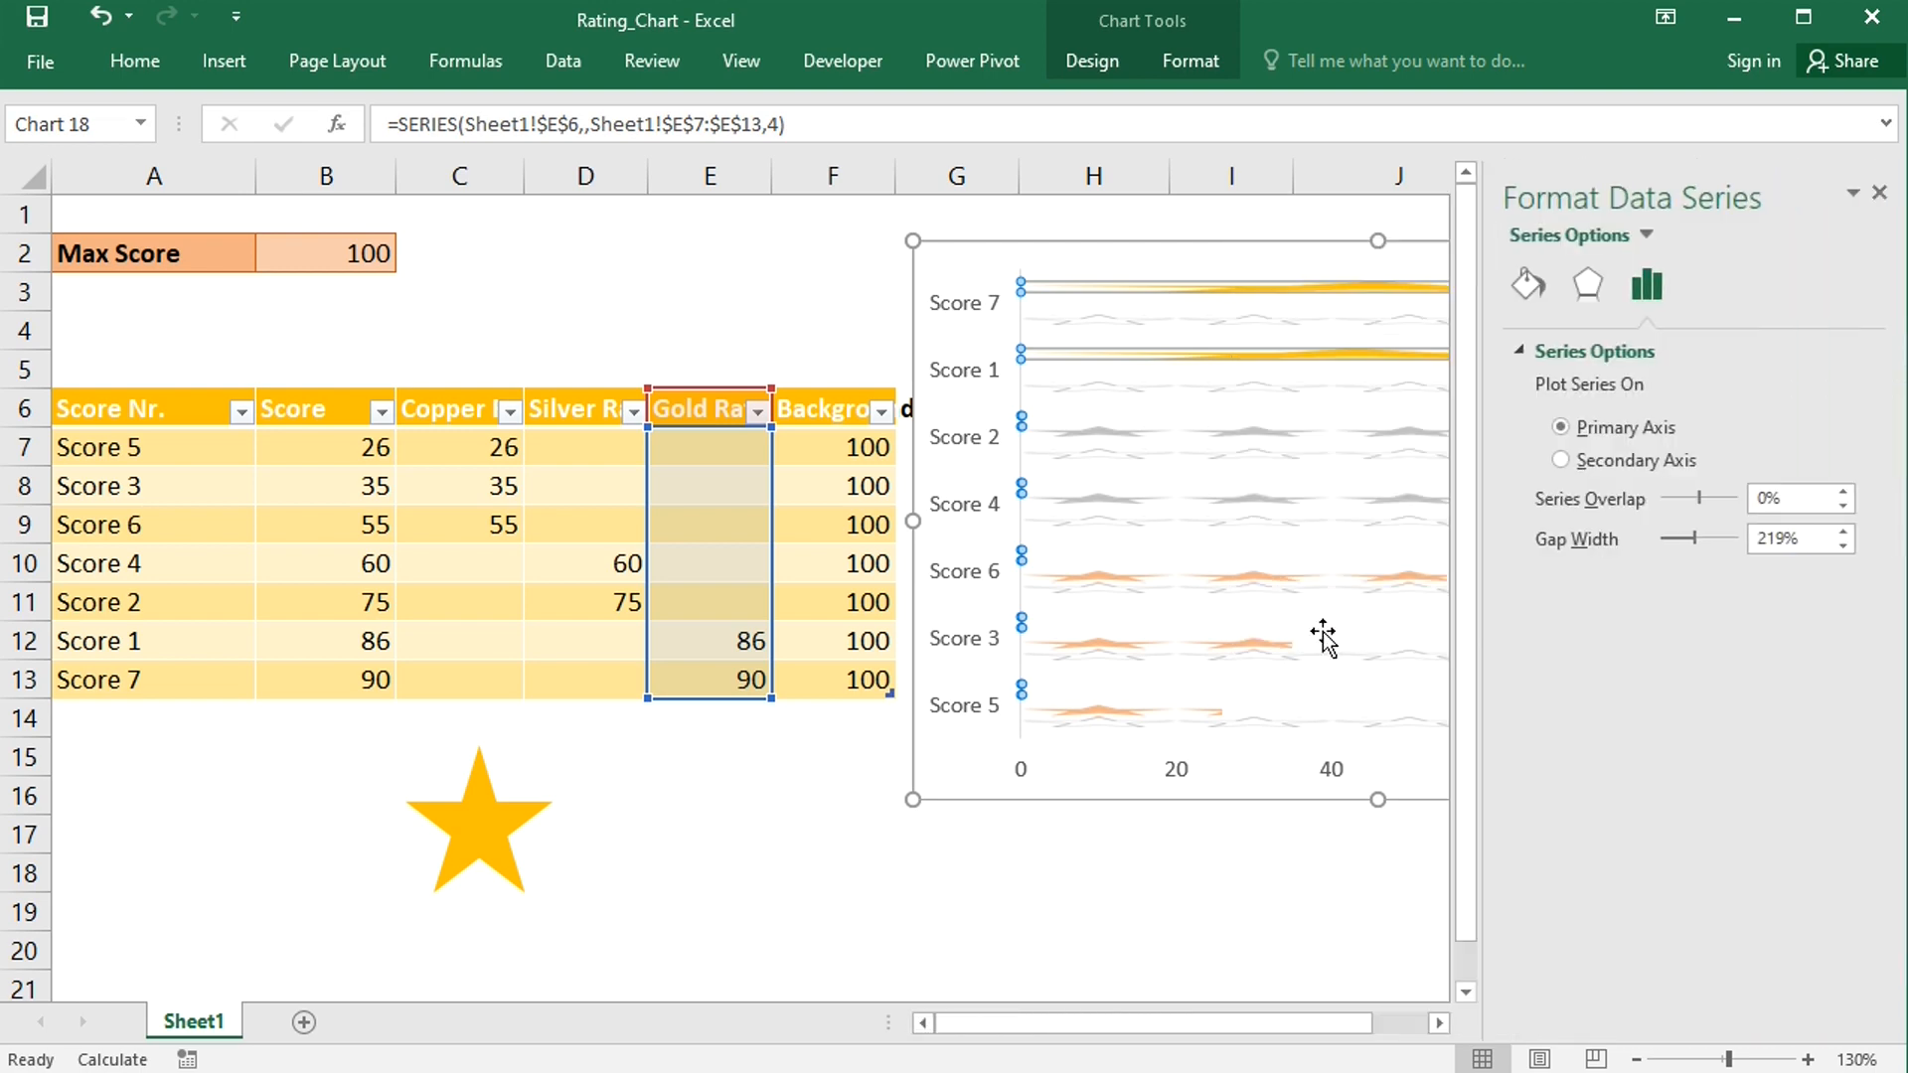
pyautogui.click(1528, 285)
pyautogui.click(1560, 887)
pyautogui.doubleClick(1820, 924)
pyautogui.write('20')
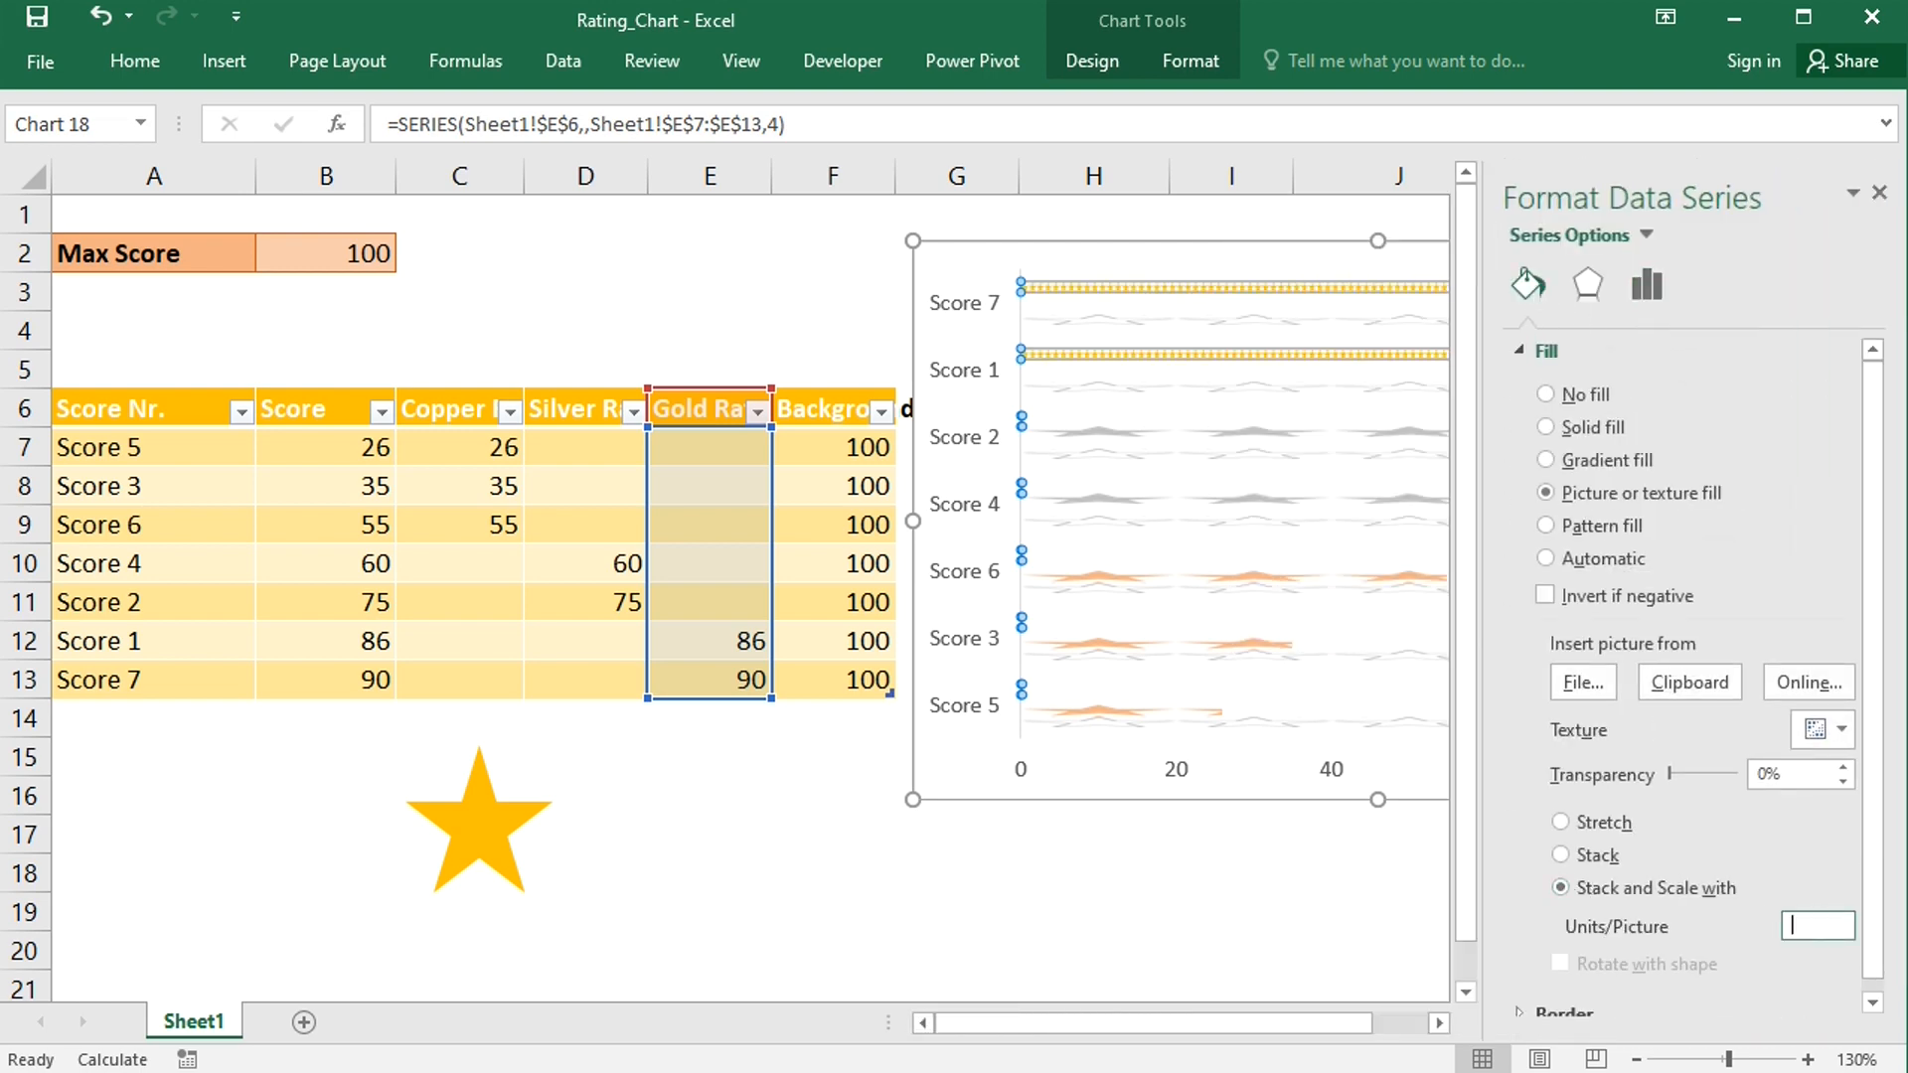
pyautogui.click(1879, 193)
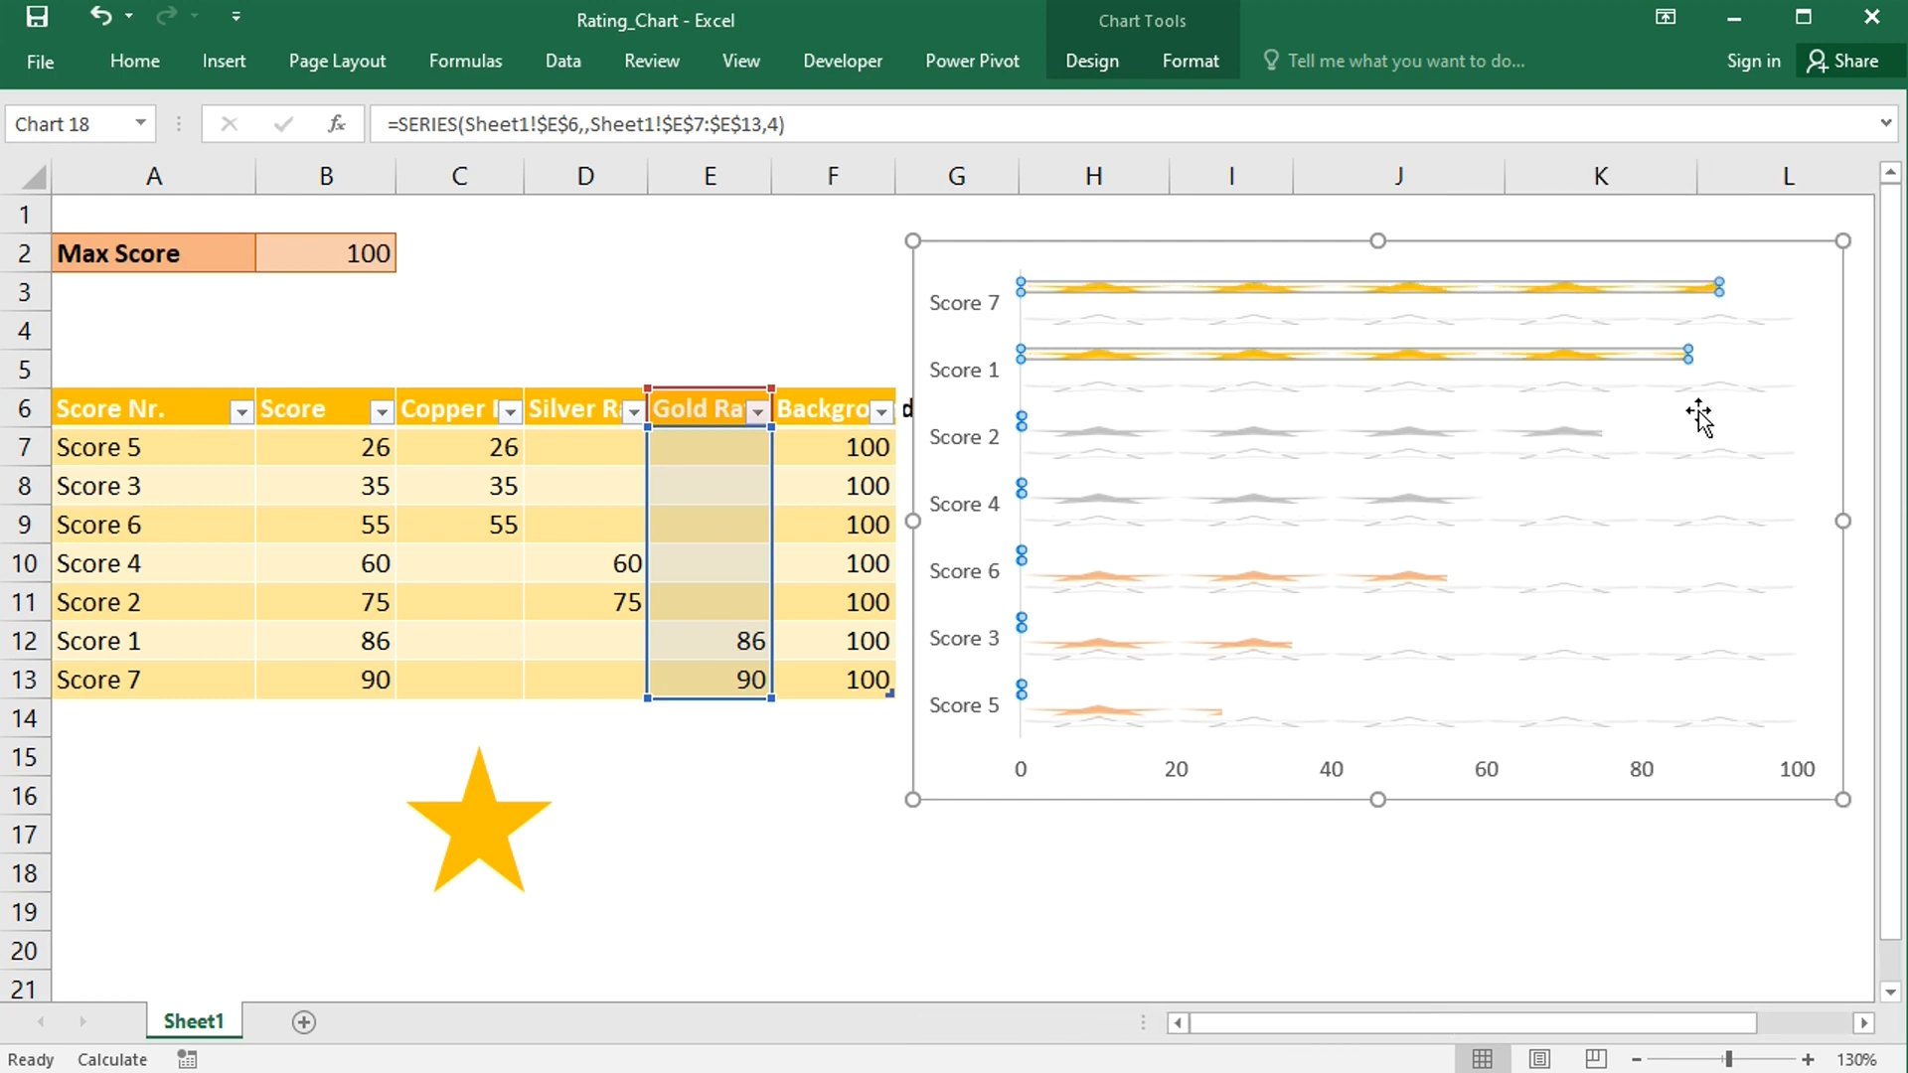
# - Set the Background series overlap to 100% and gap width to 0%
pyautogui.click(1692, 385)
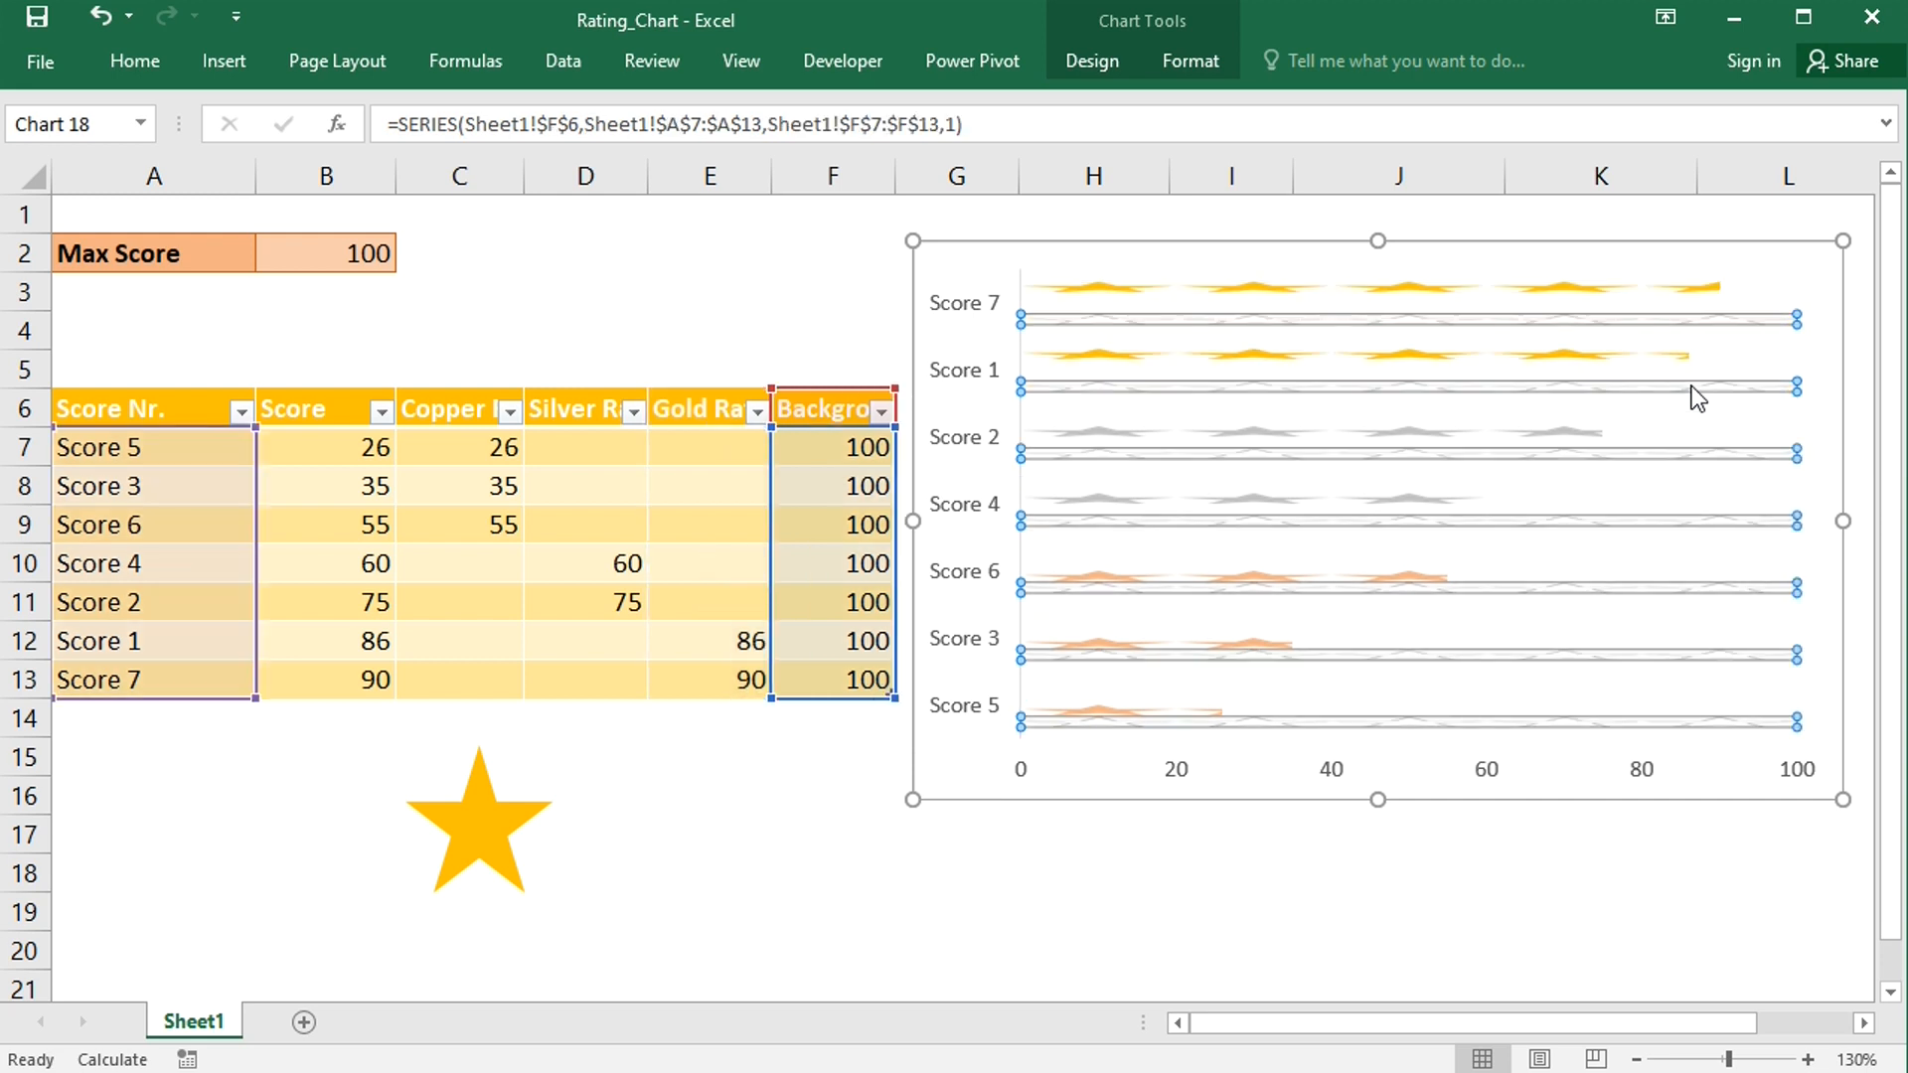
pyautogui.doubleClick(1691, 386)
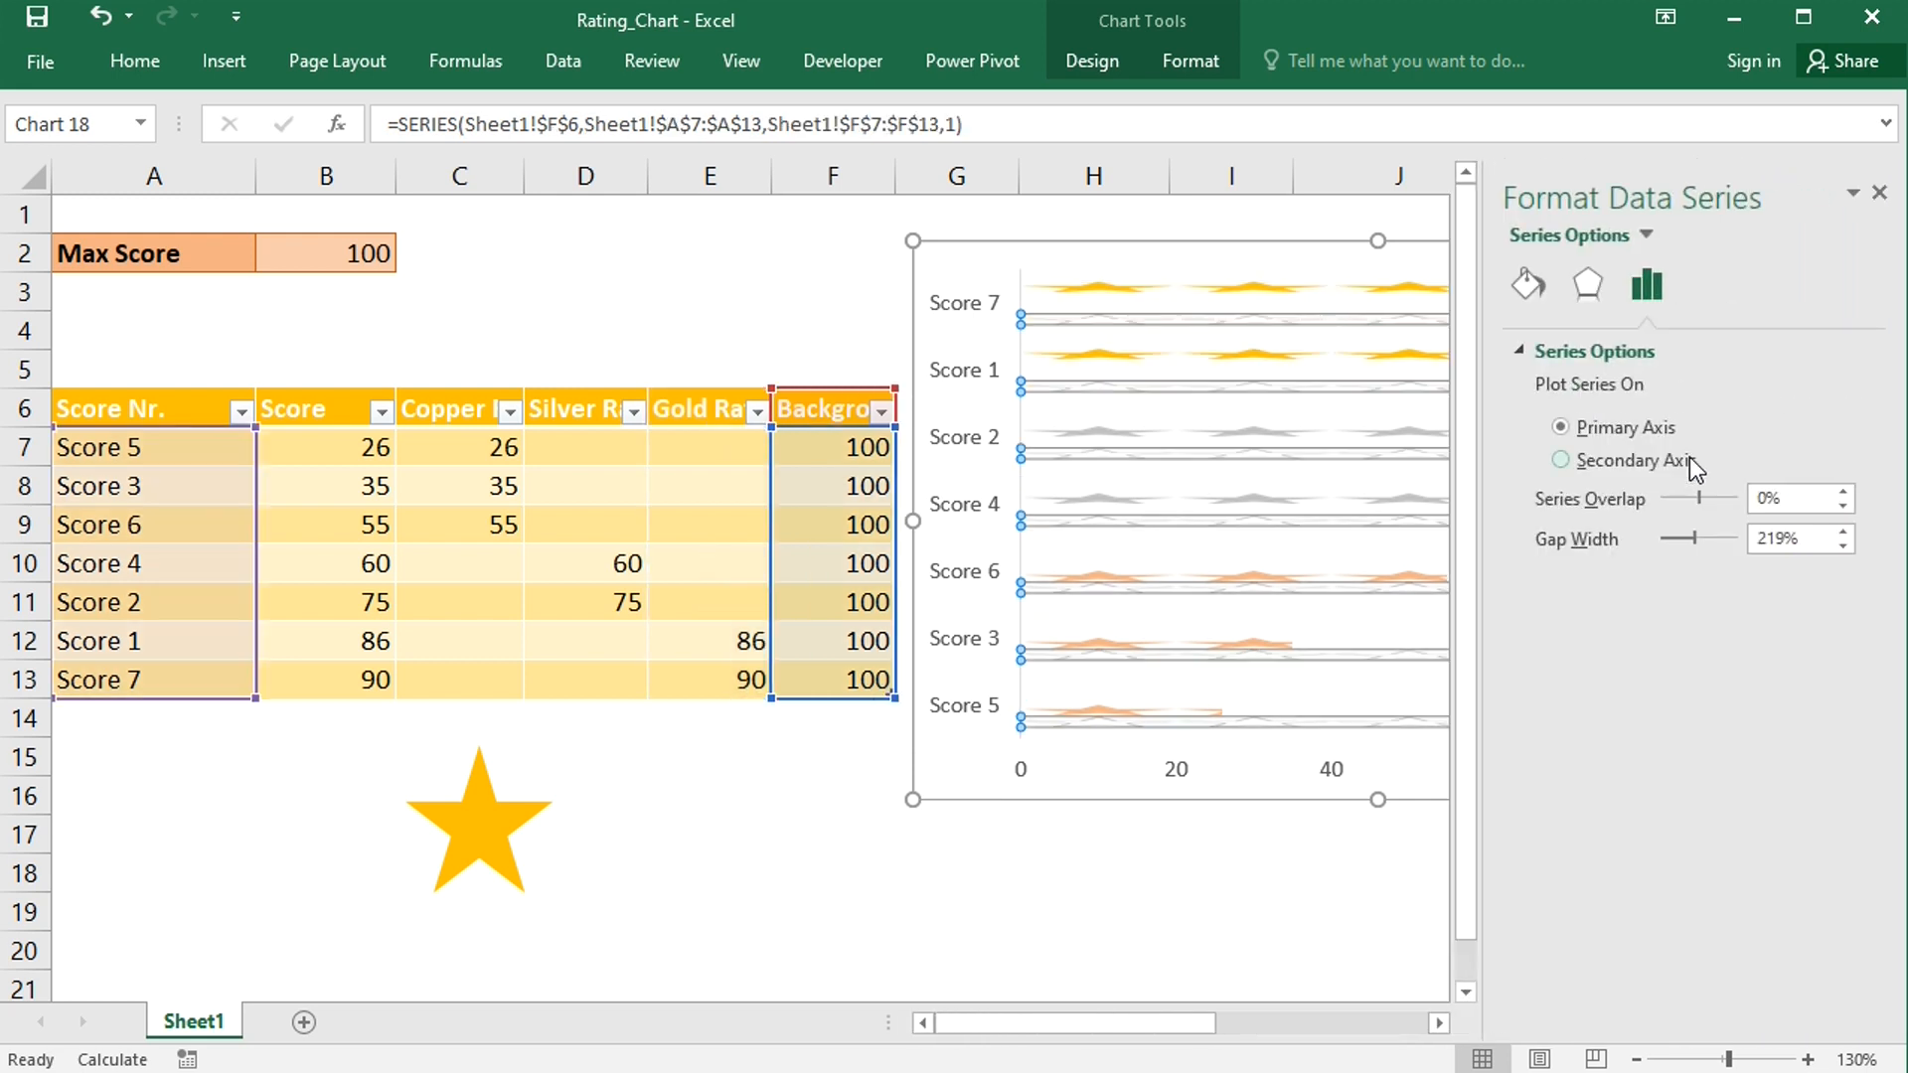
pyautogui.moveTo(1743, 496); pyautogui.dragTo(1654, 539)
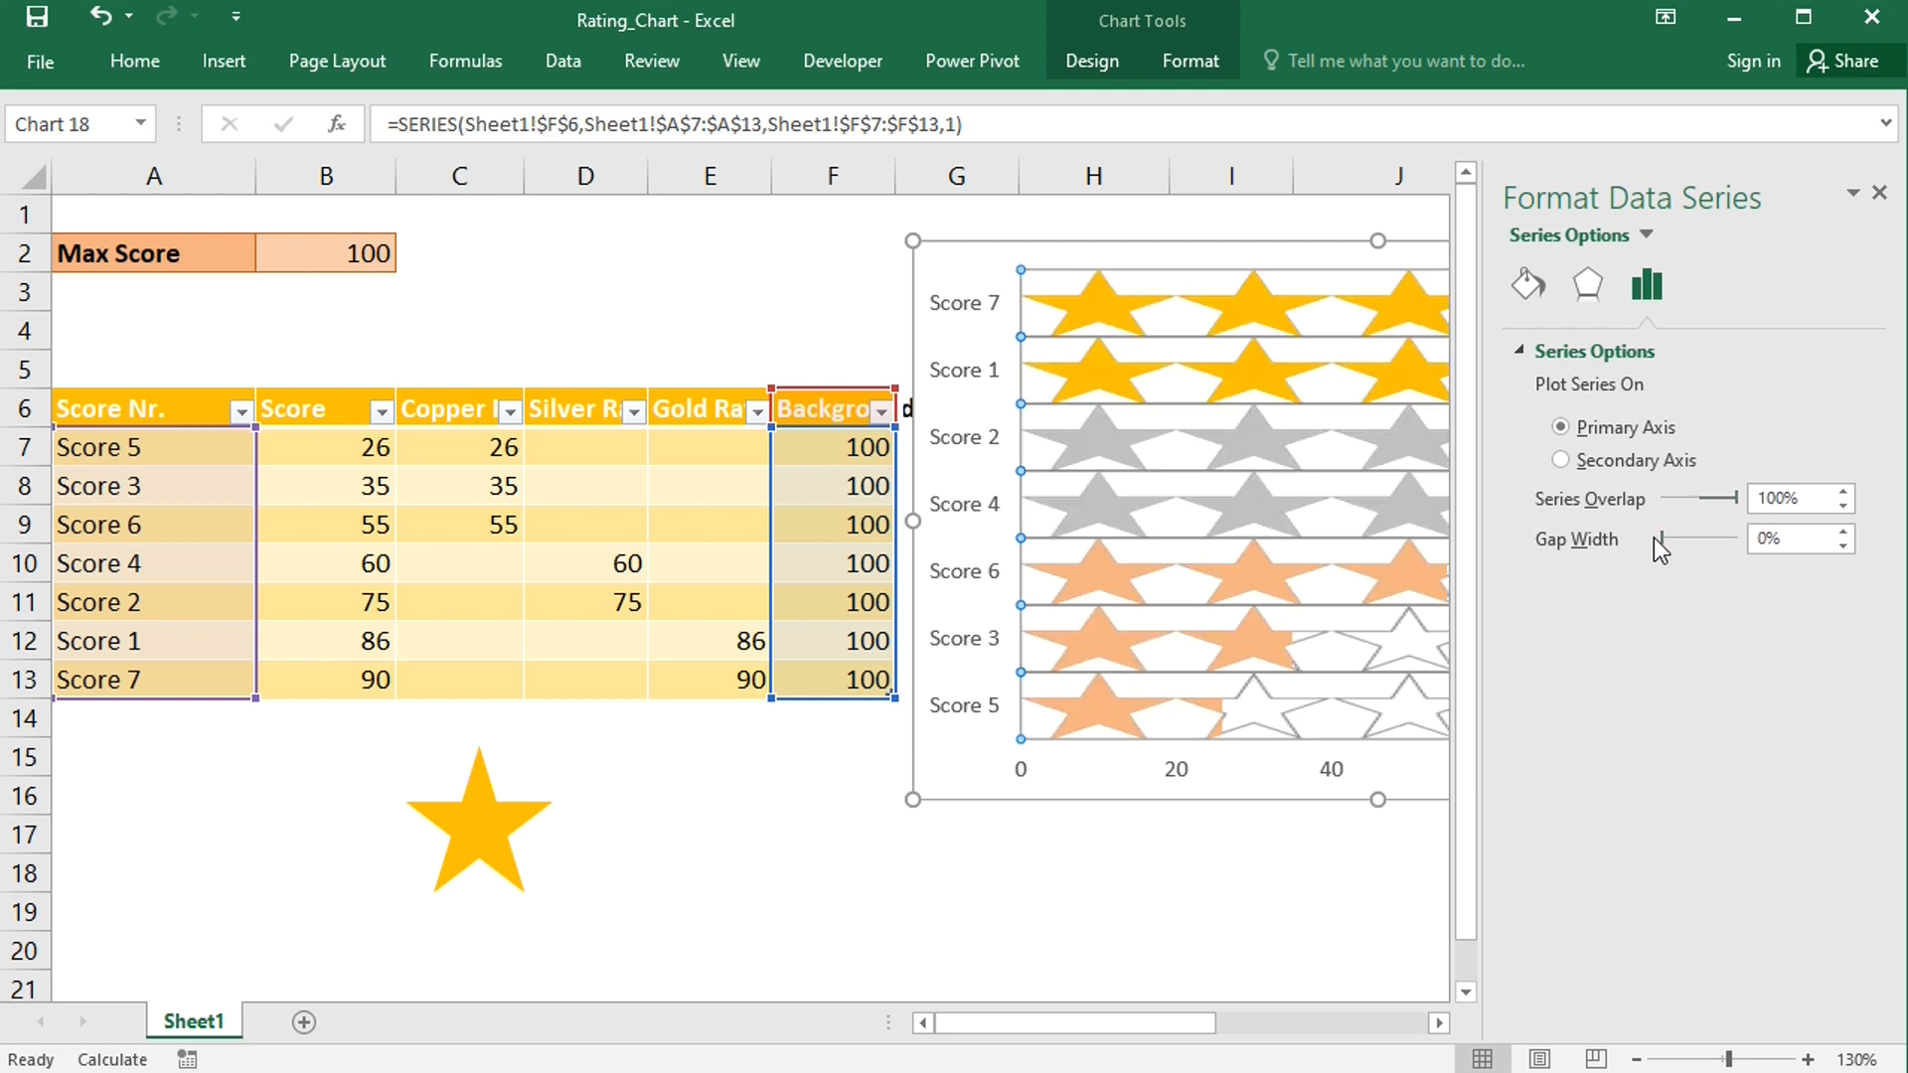
pyautogui.click(1879, 193)
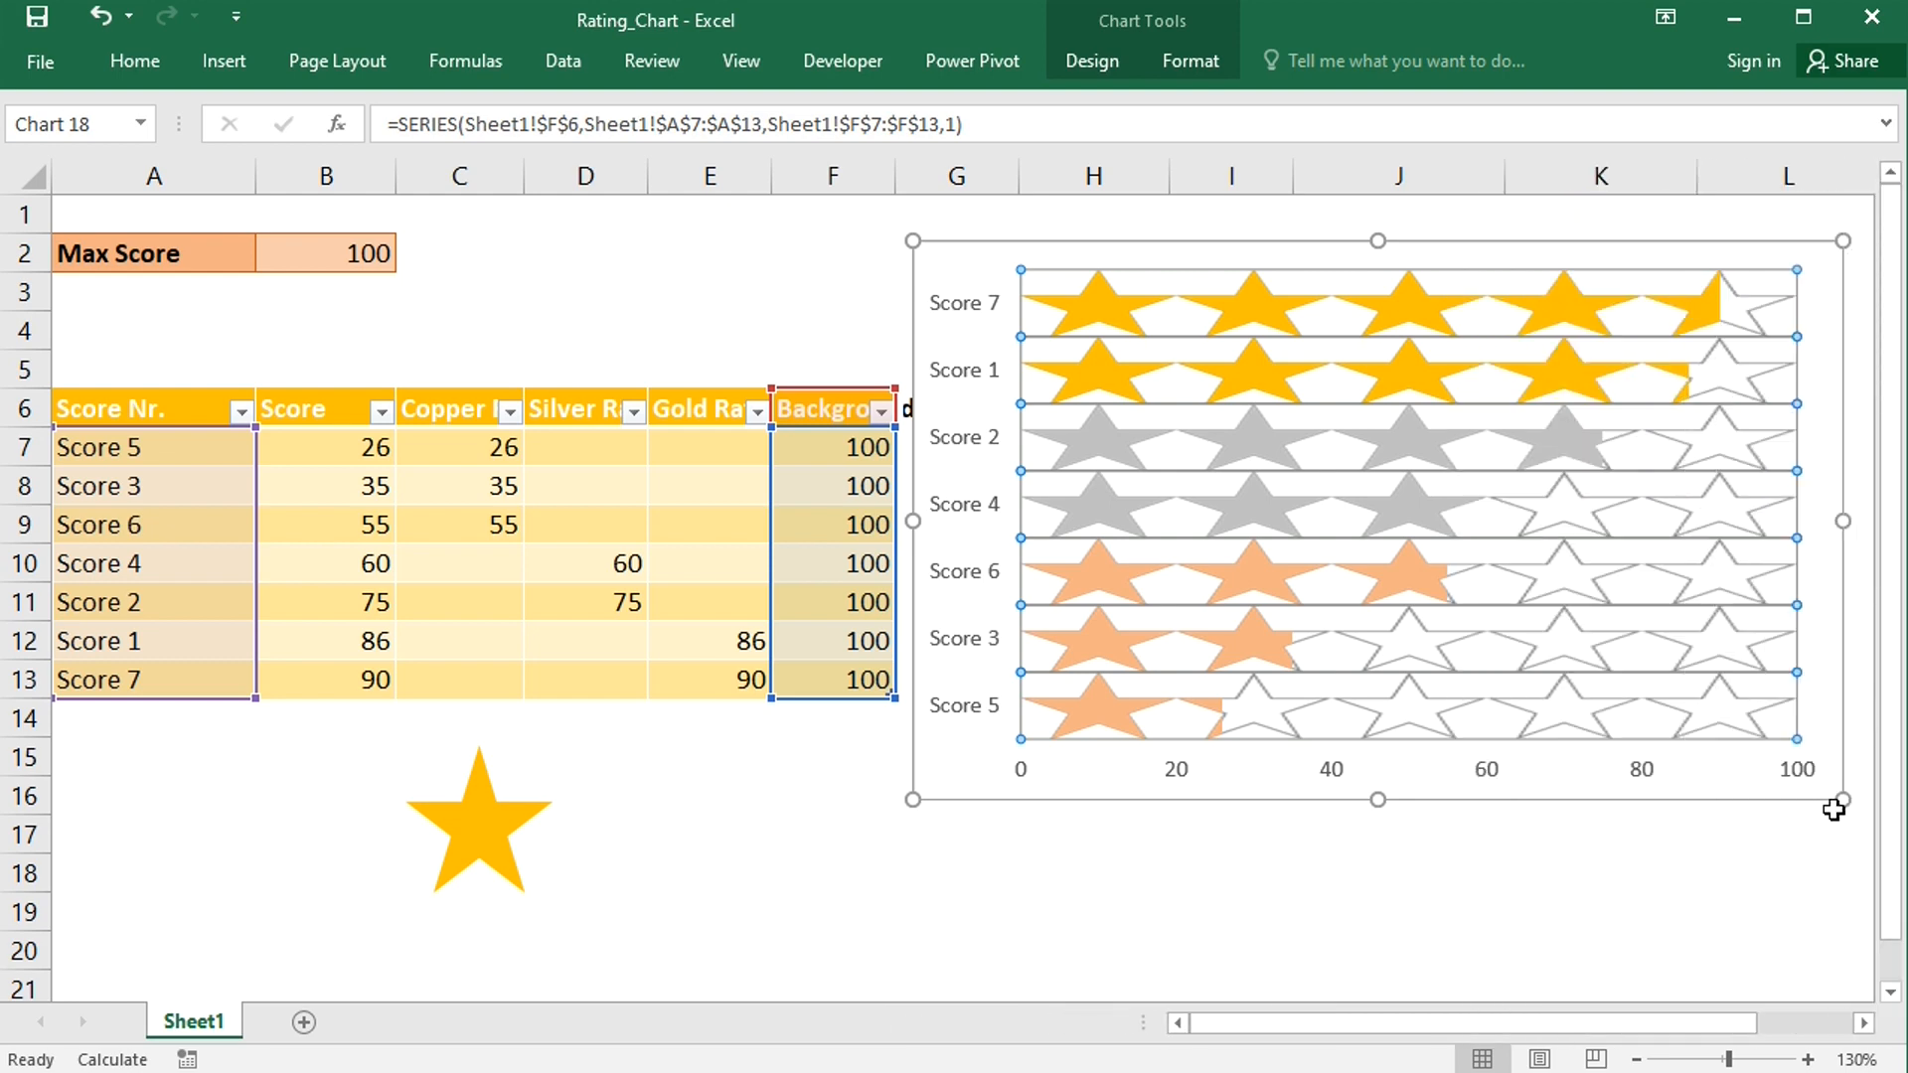
# - Narrow the chart and set the vertical axis to show categories in reverse order
pyautogui.moveTo(1839, 801); pyautogui.dragTo(1488, 799)
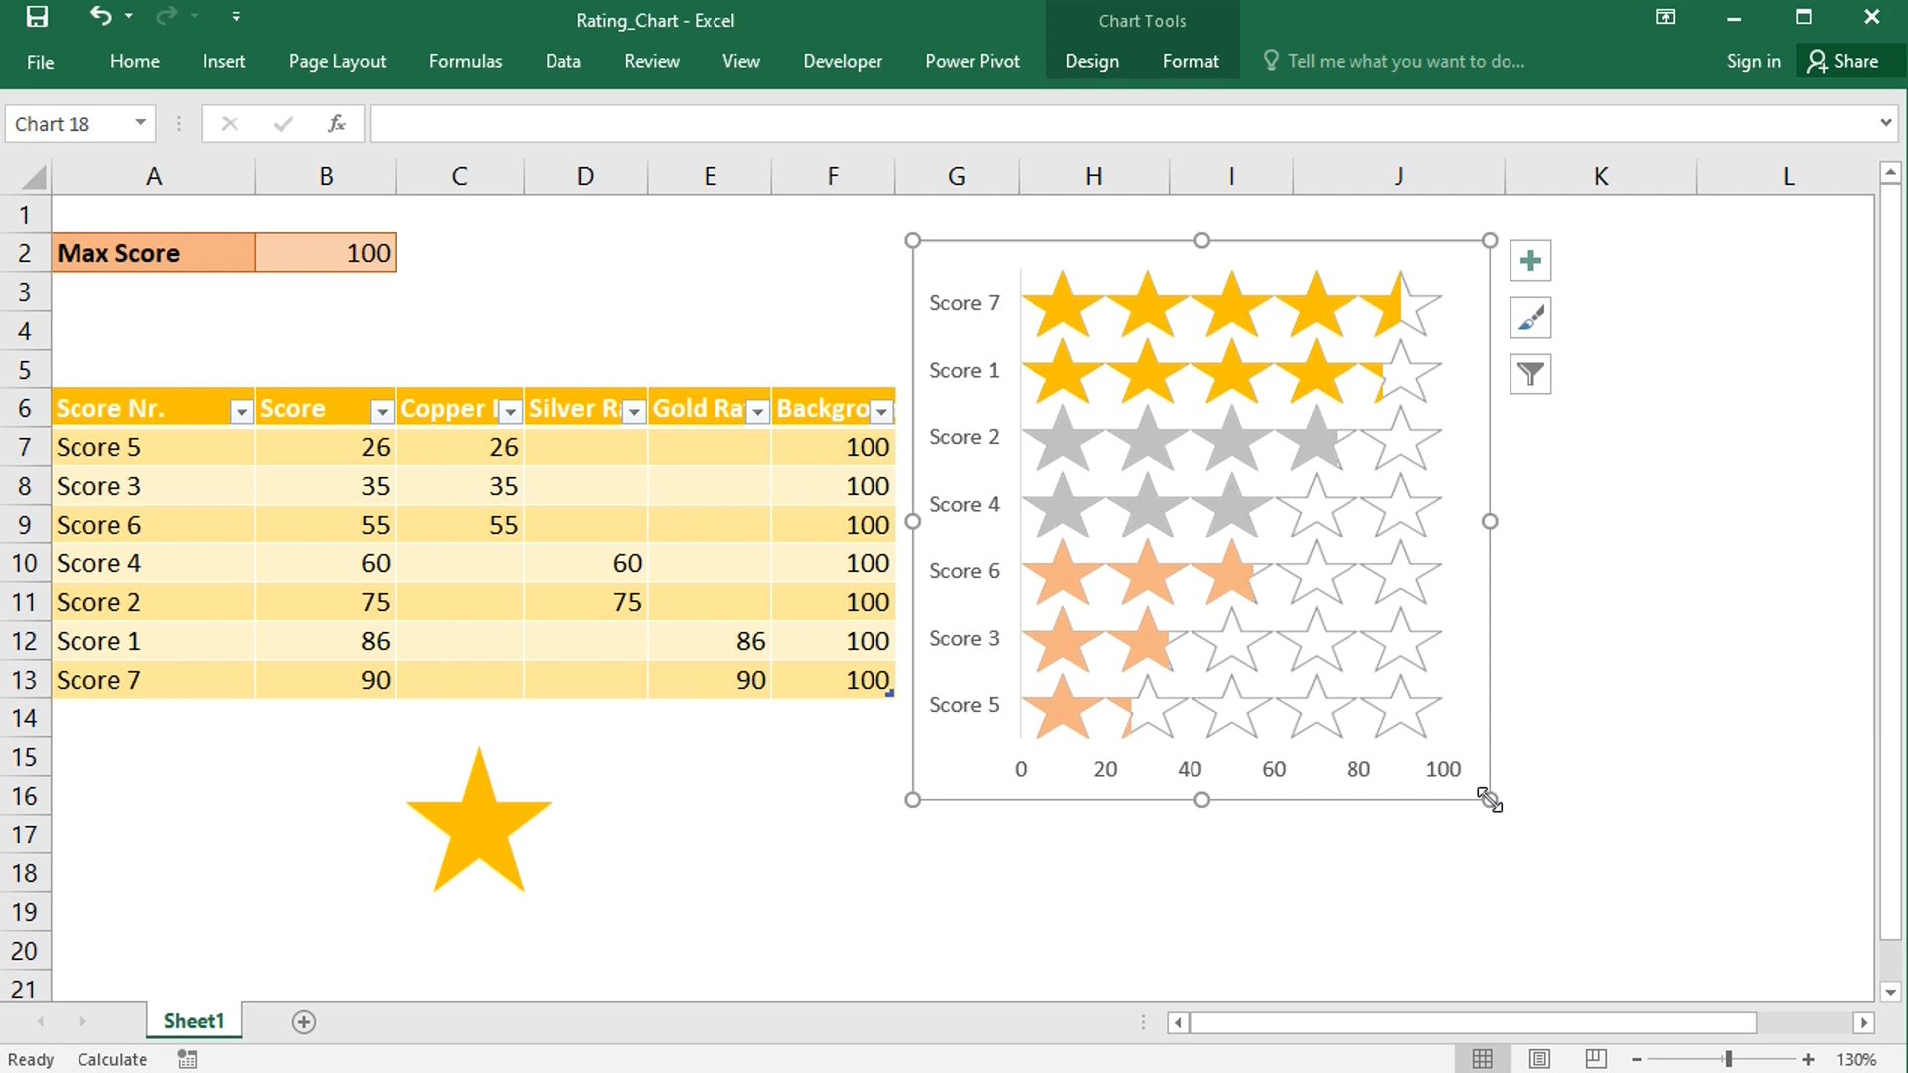
pyautogui.click(974, 510)
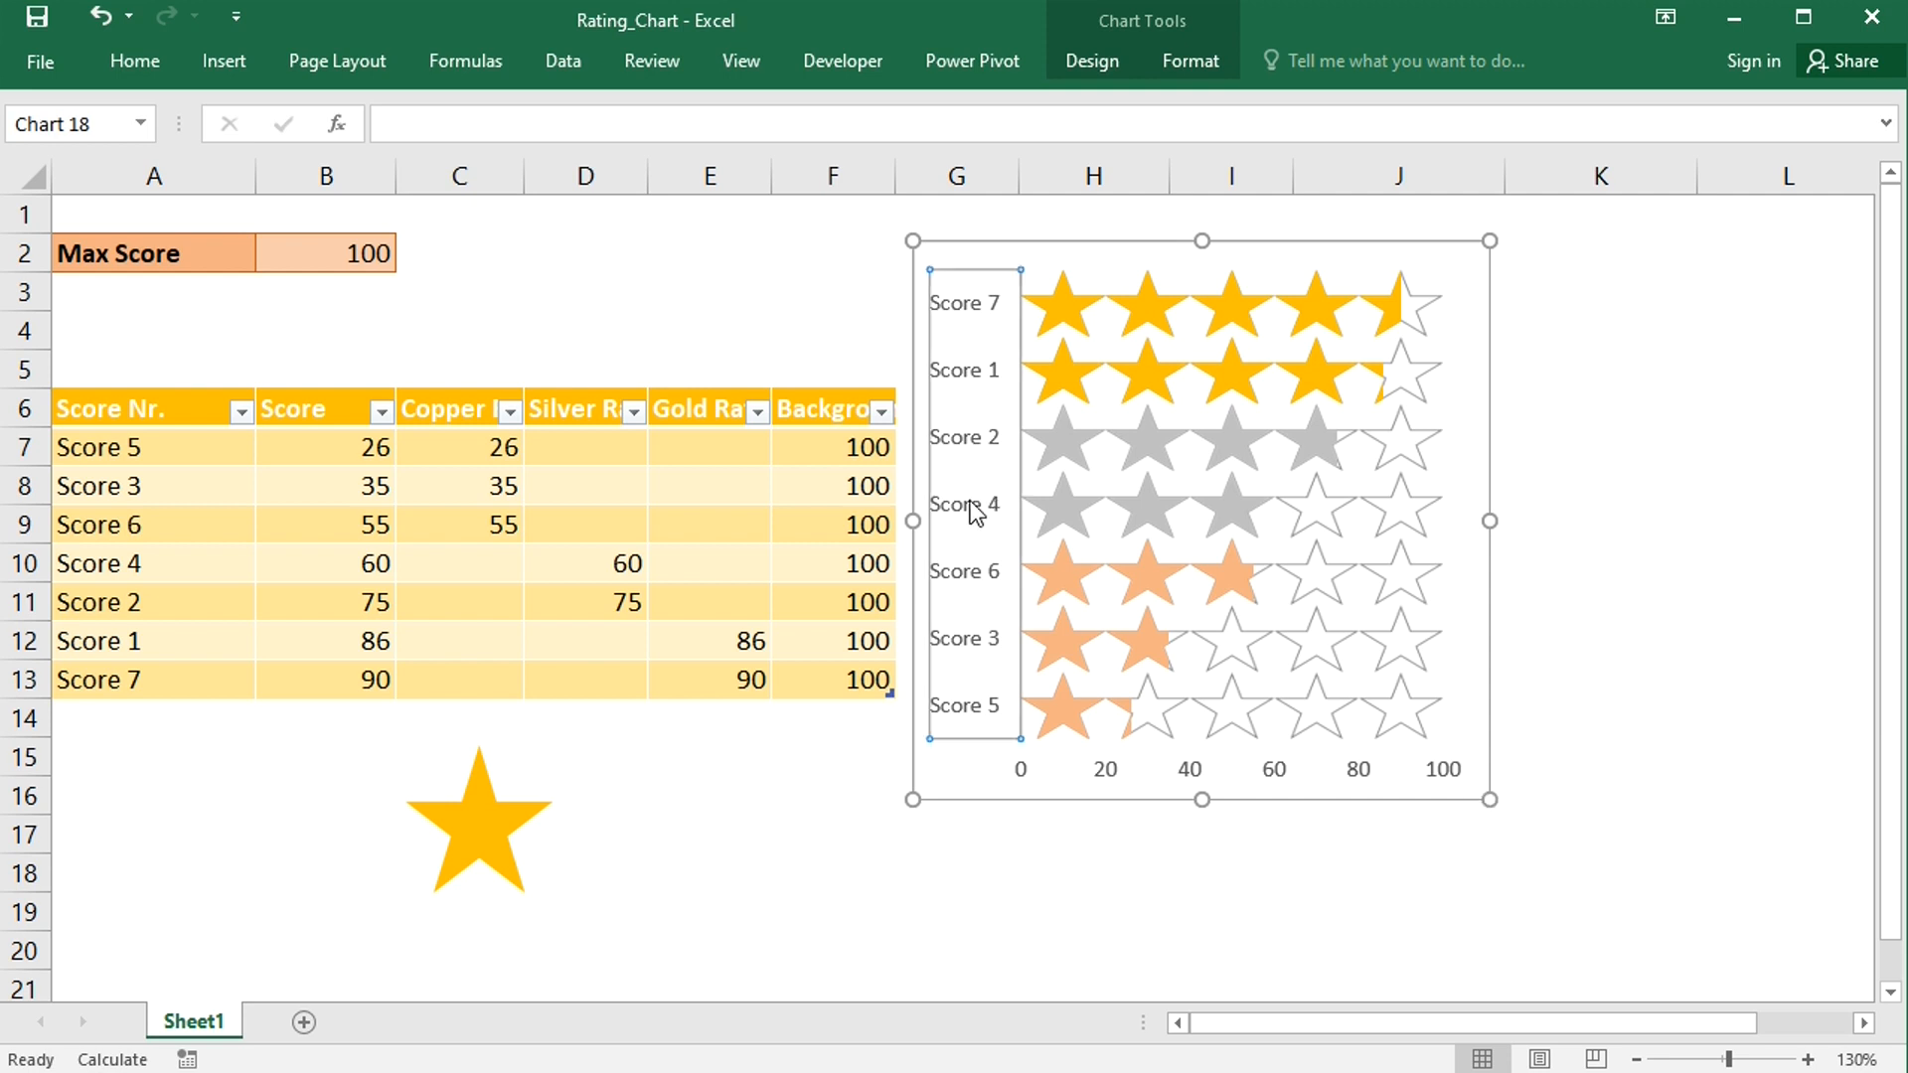
pyautogui.doubleClick(974, 510)
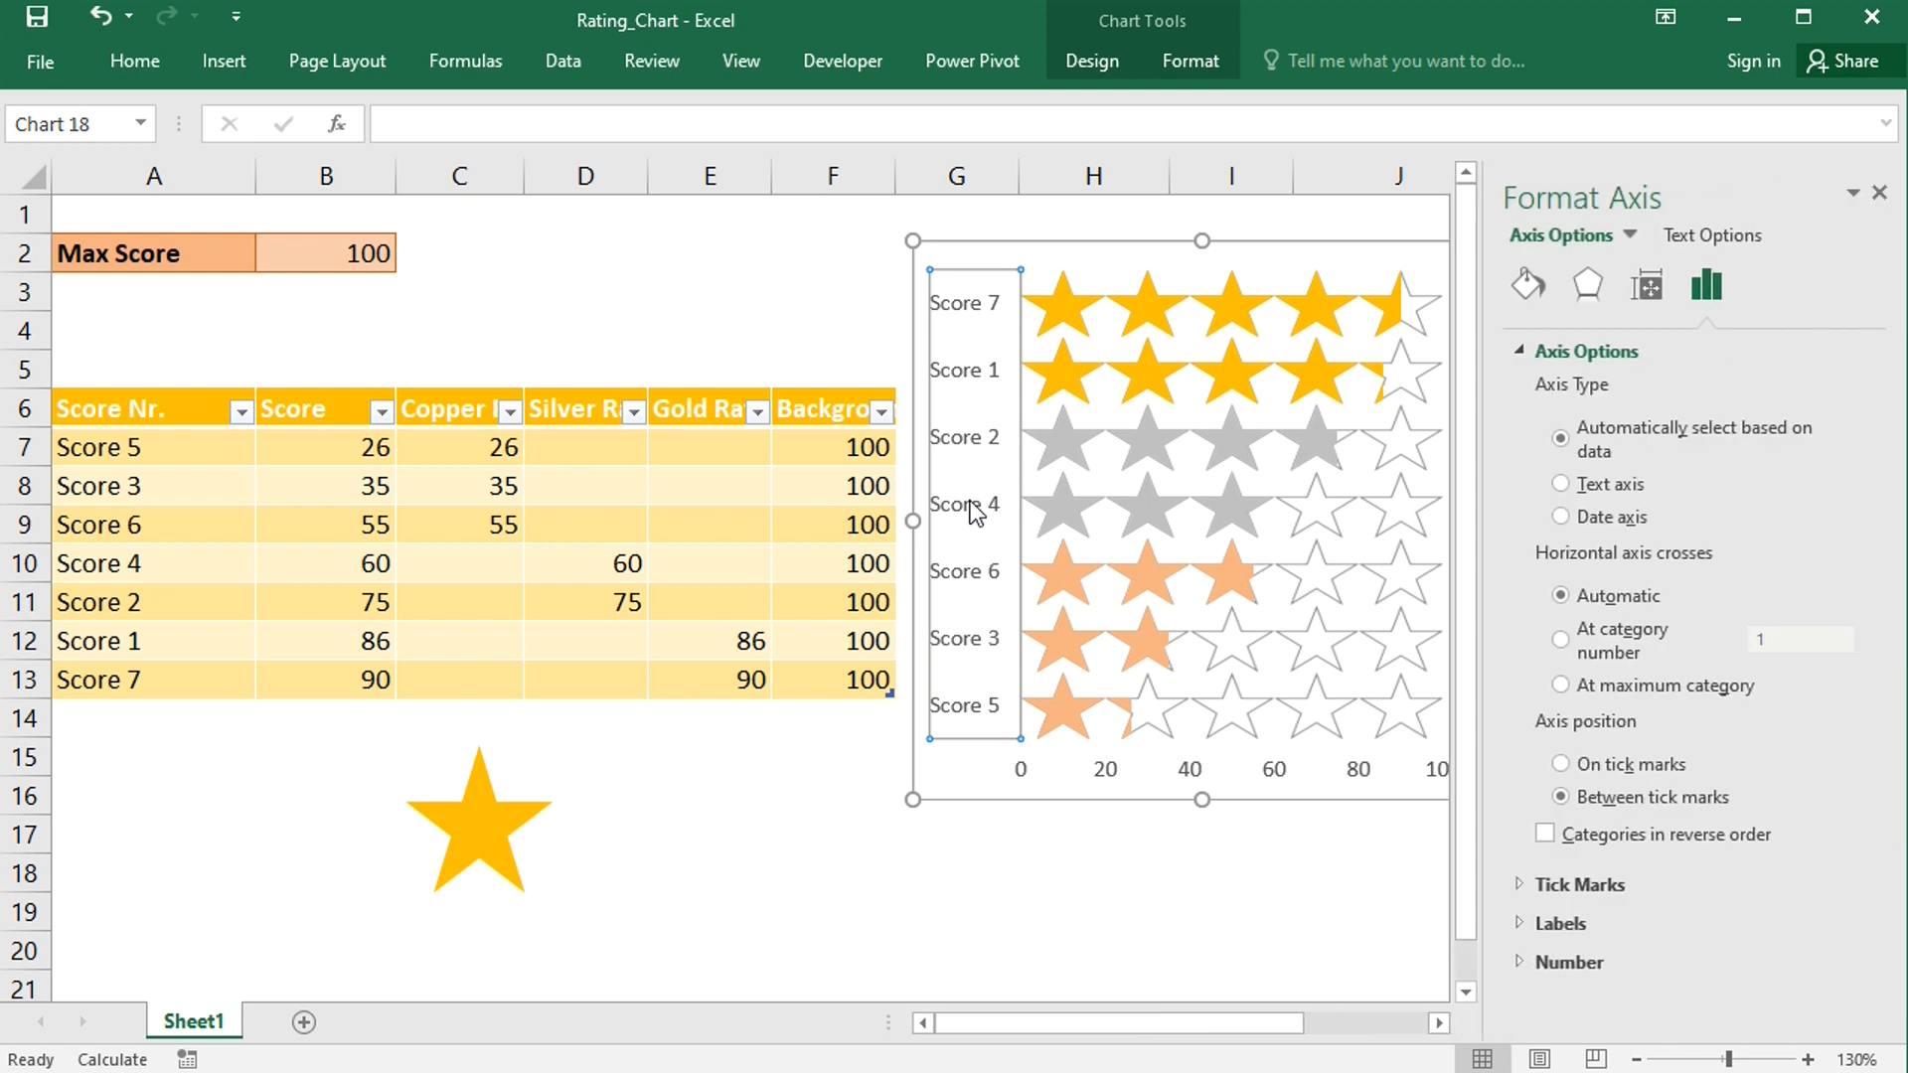
pyautogui.click(1544, 834)
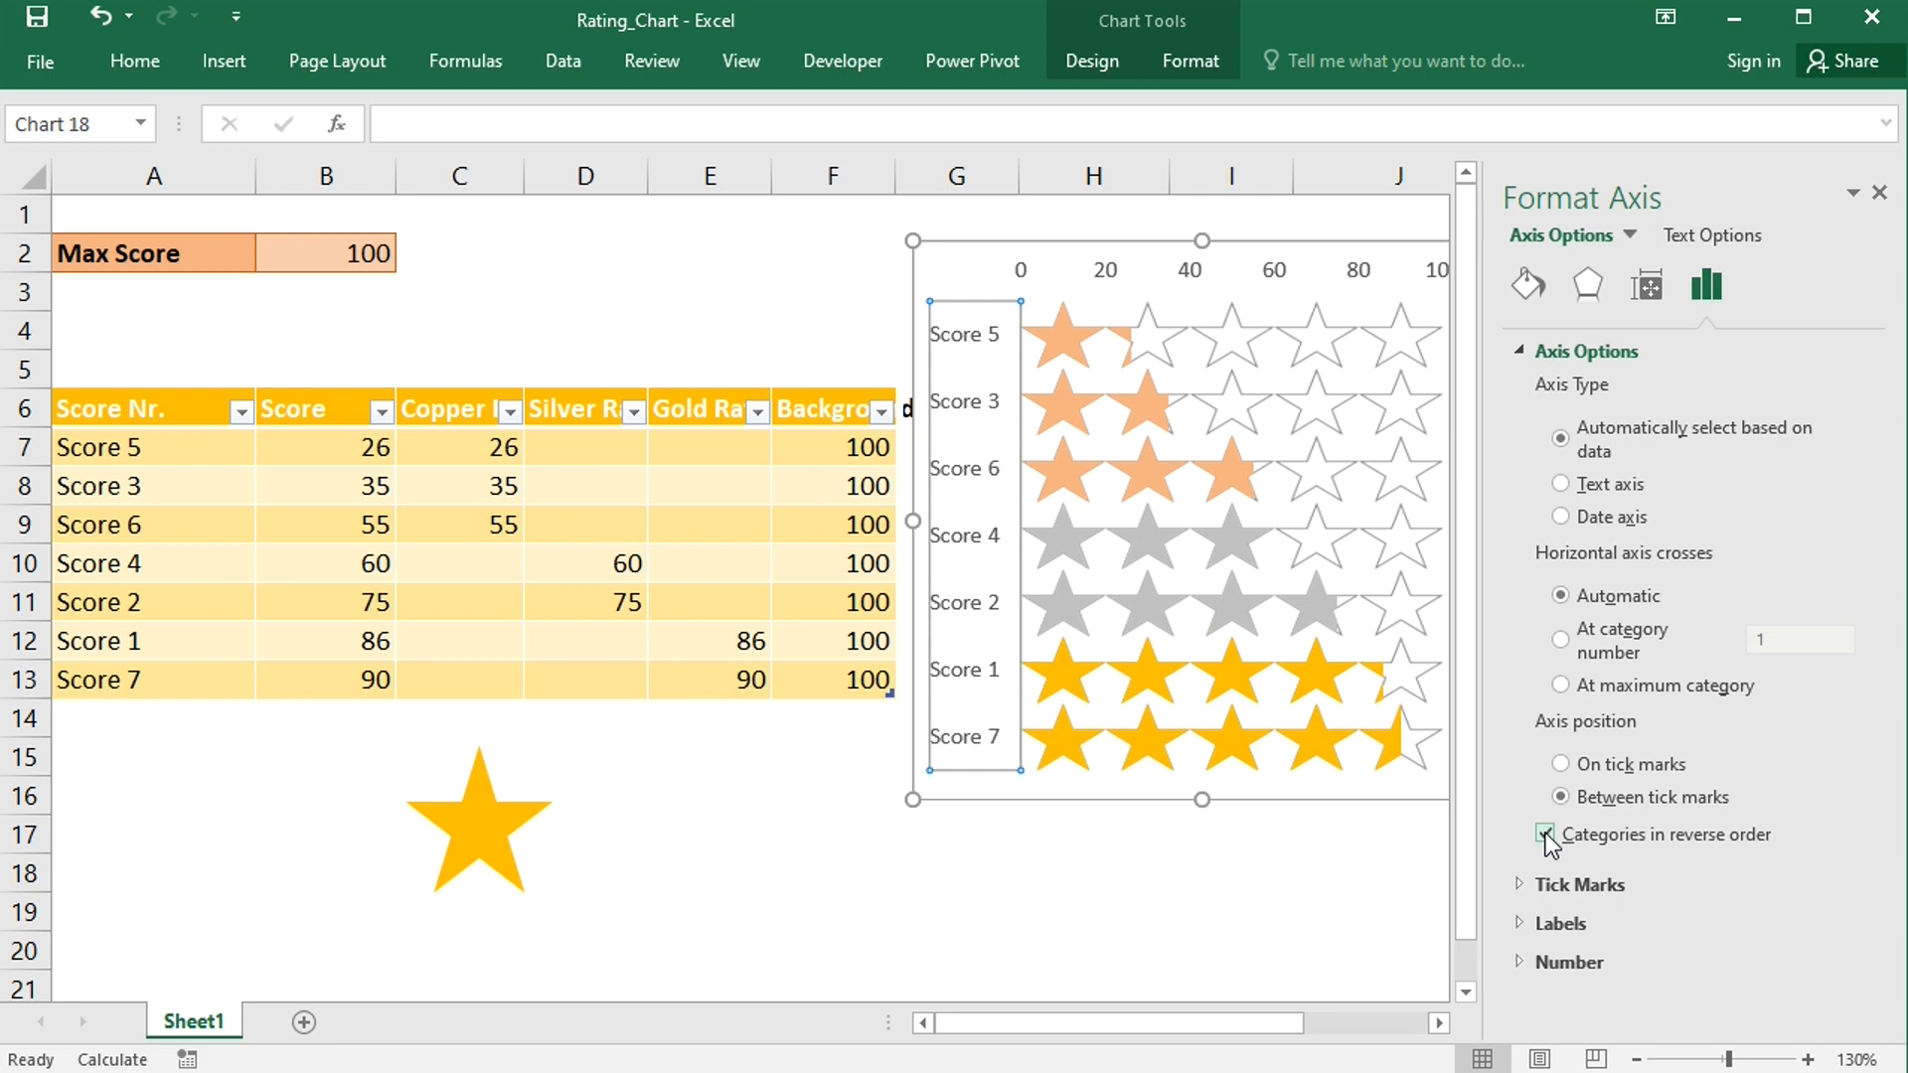
pyautogui.click(1879, 192)
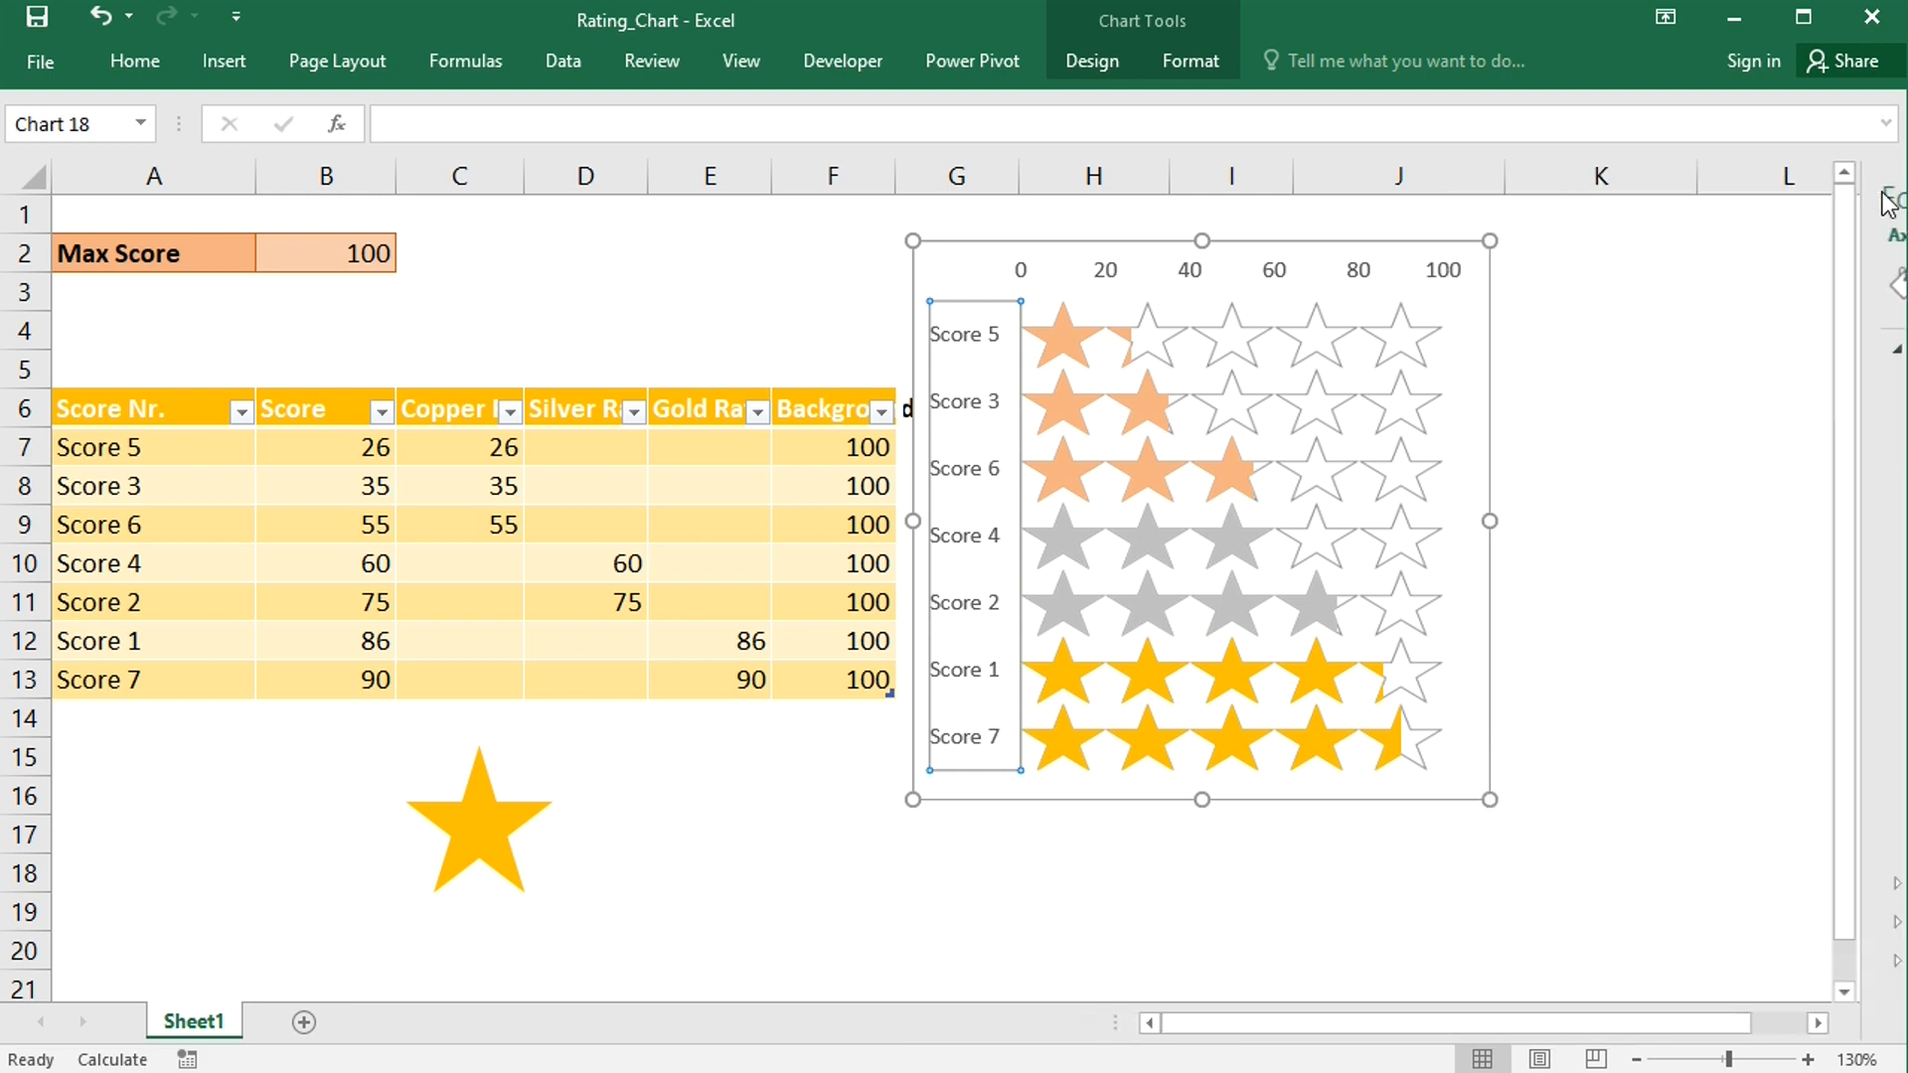
# - Move the chart slightly to the right
pyautogui.click(1703, 613)
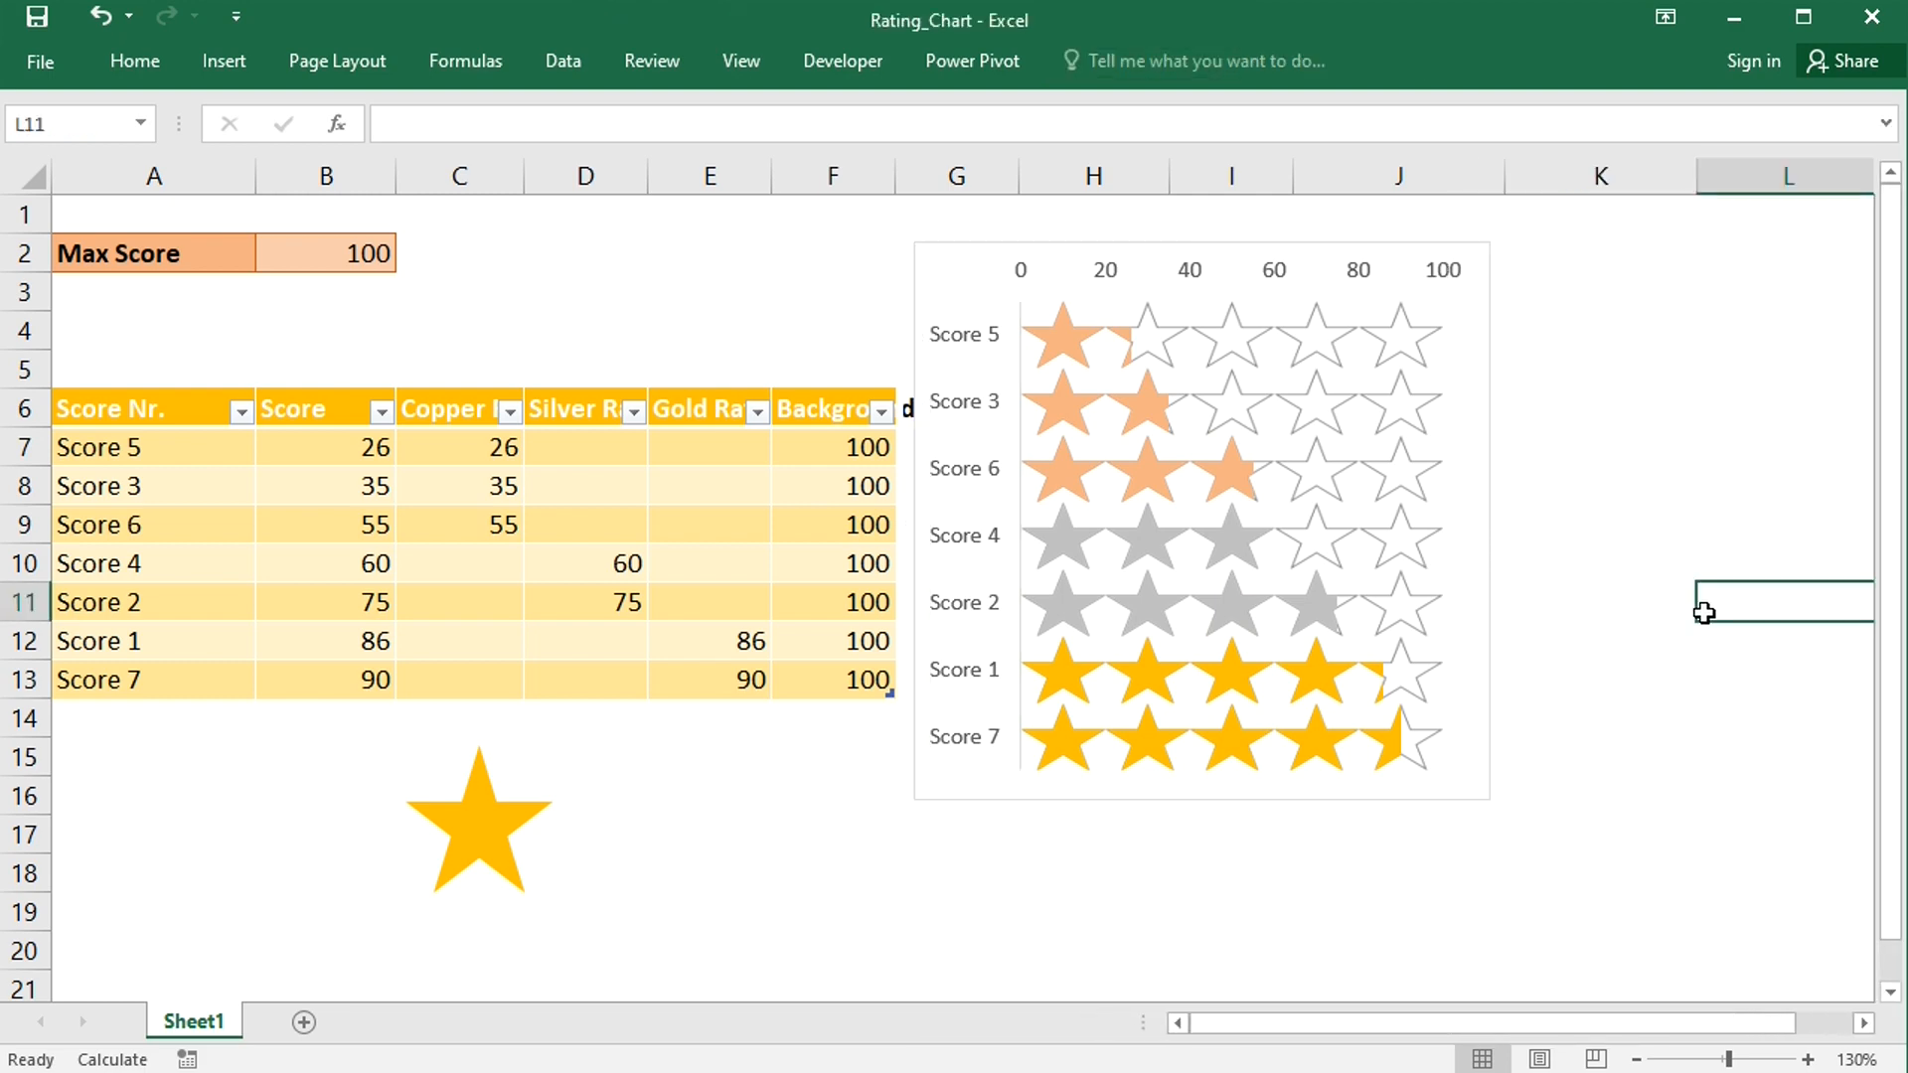
pyautogui.moveTo(1487, 554); pyautogui.dragTo(1551, 548)
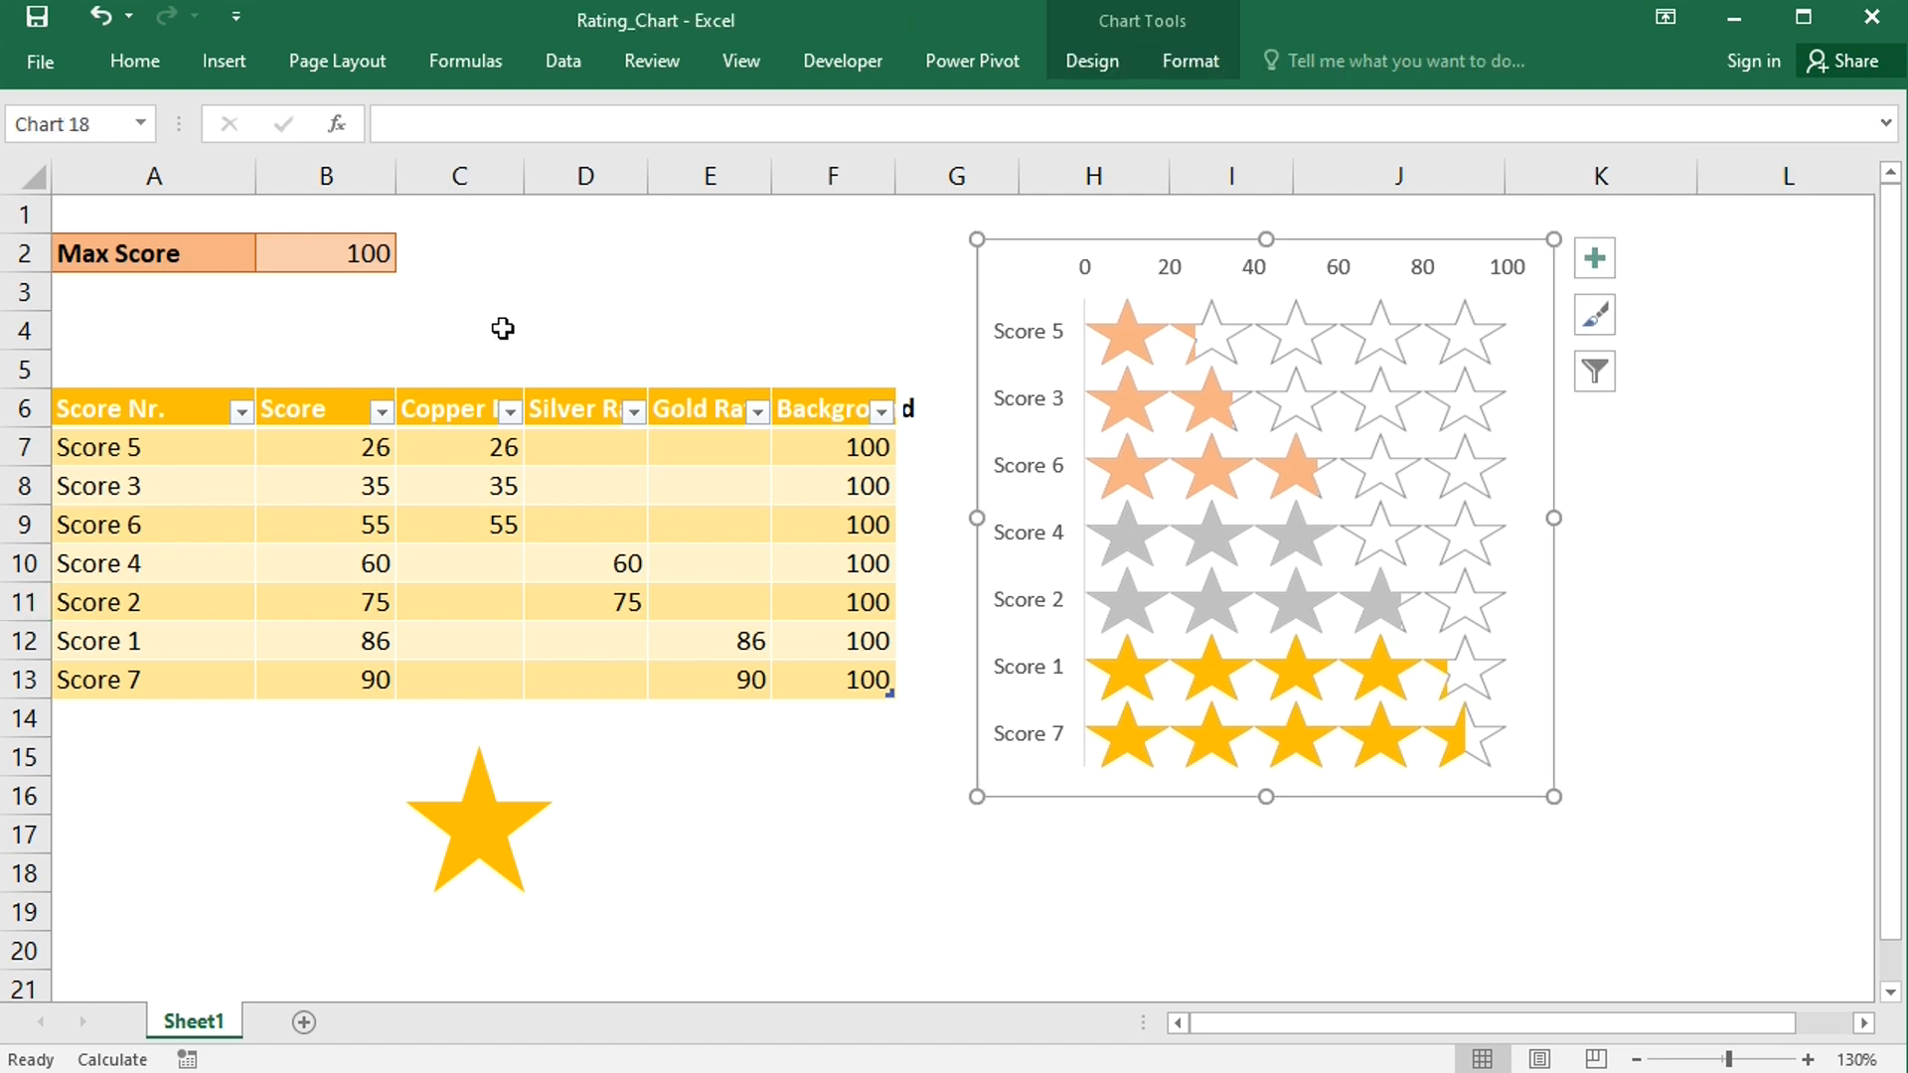
# - Autofit the widths of columns C to F
pyautogui.moveTo(486, 175); pyautogui.dragTo(890, 175)
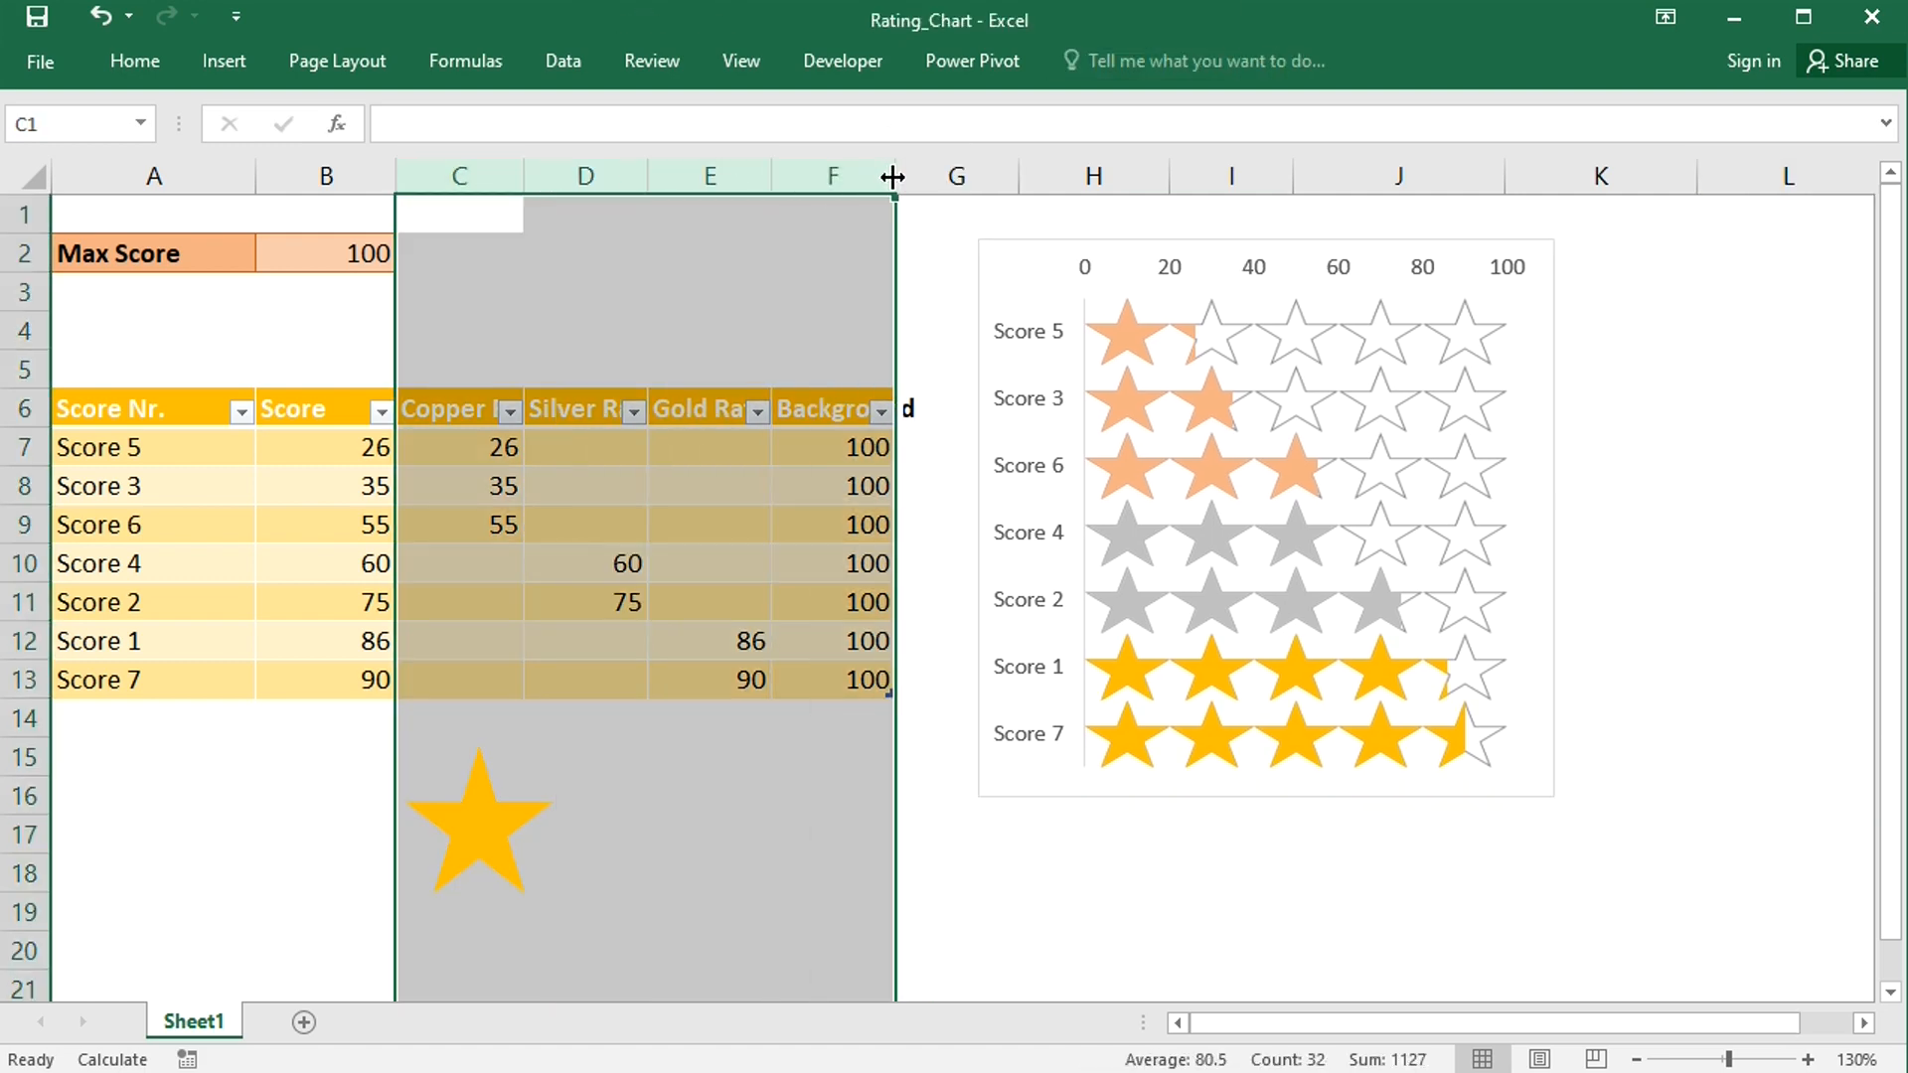
pyautogui.doubleClick(895, 175)
pyautogui.click(1551, 884)
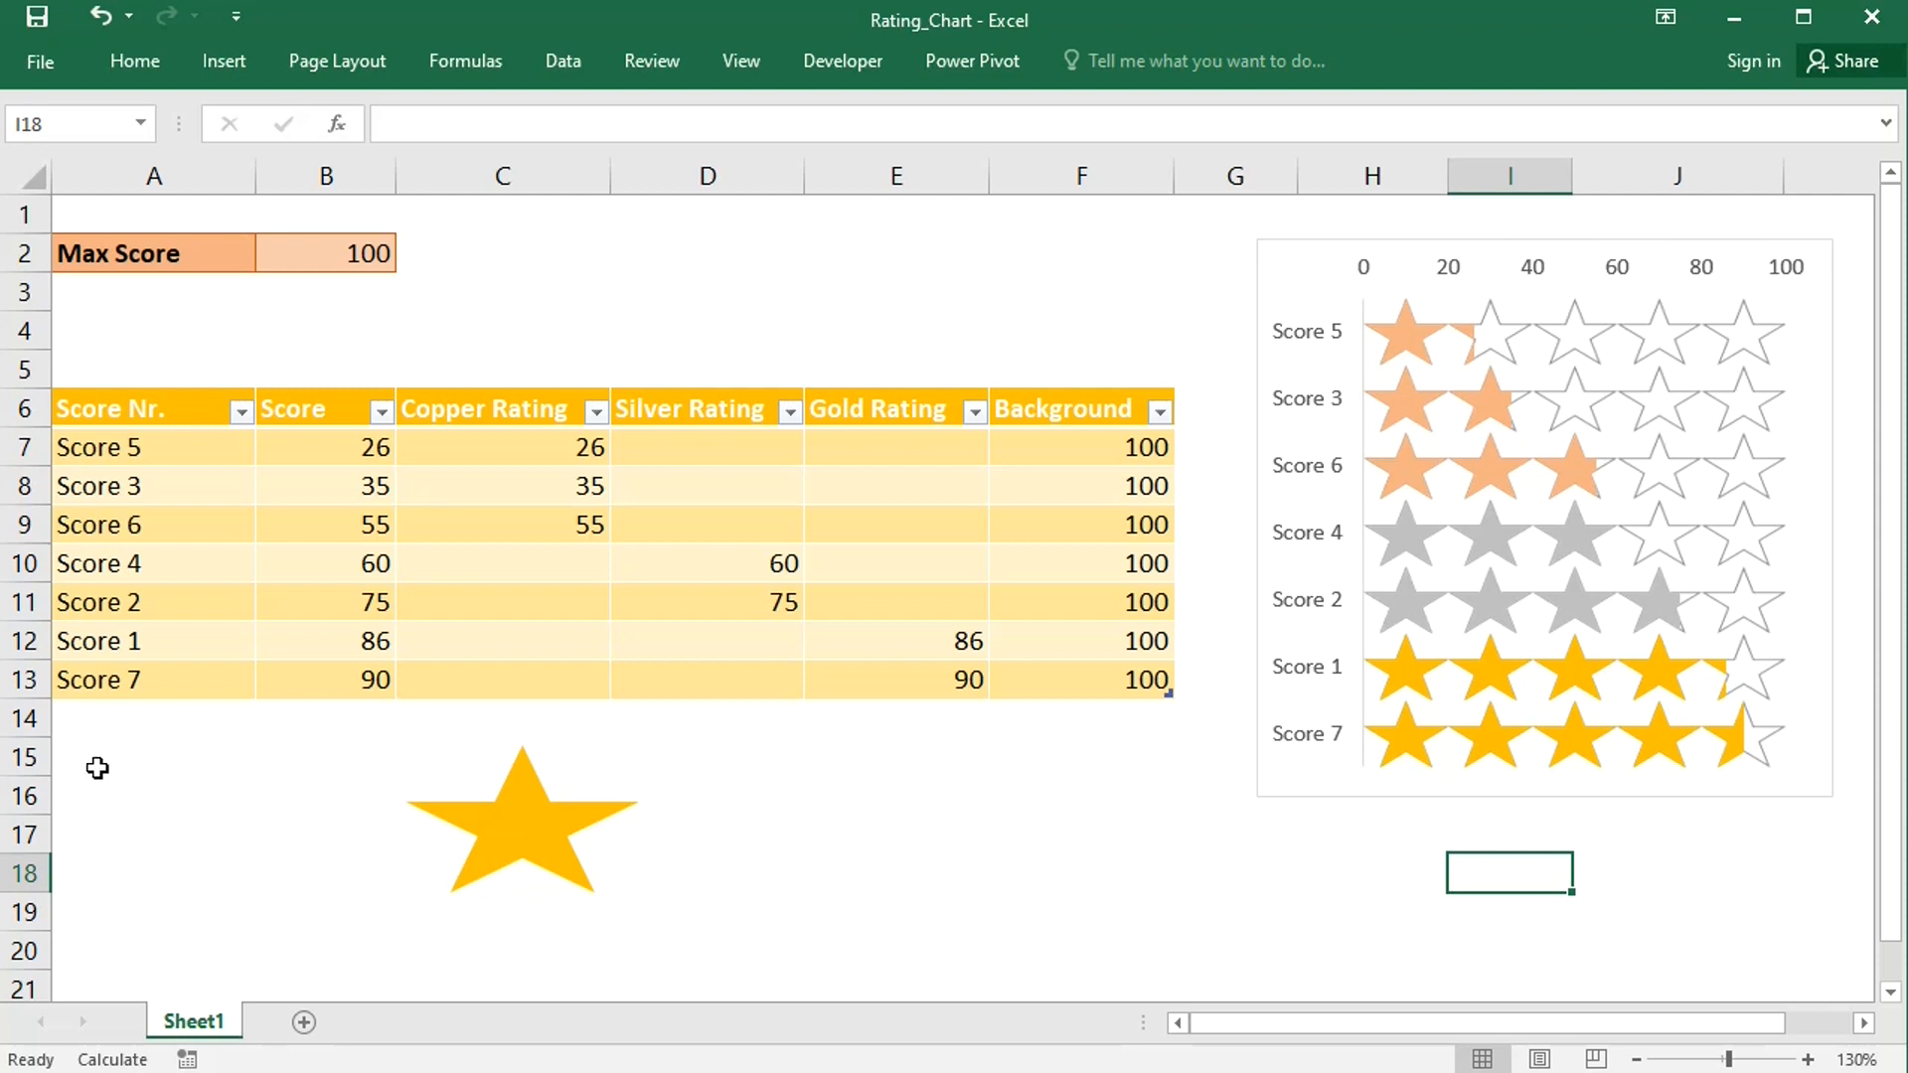
# - Add a new table row Score 8 with a score of 95
pyautogui.click(121, 718)
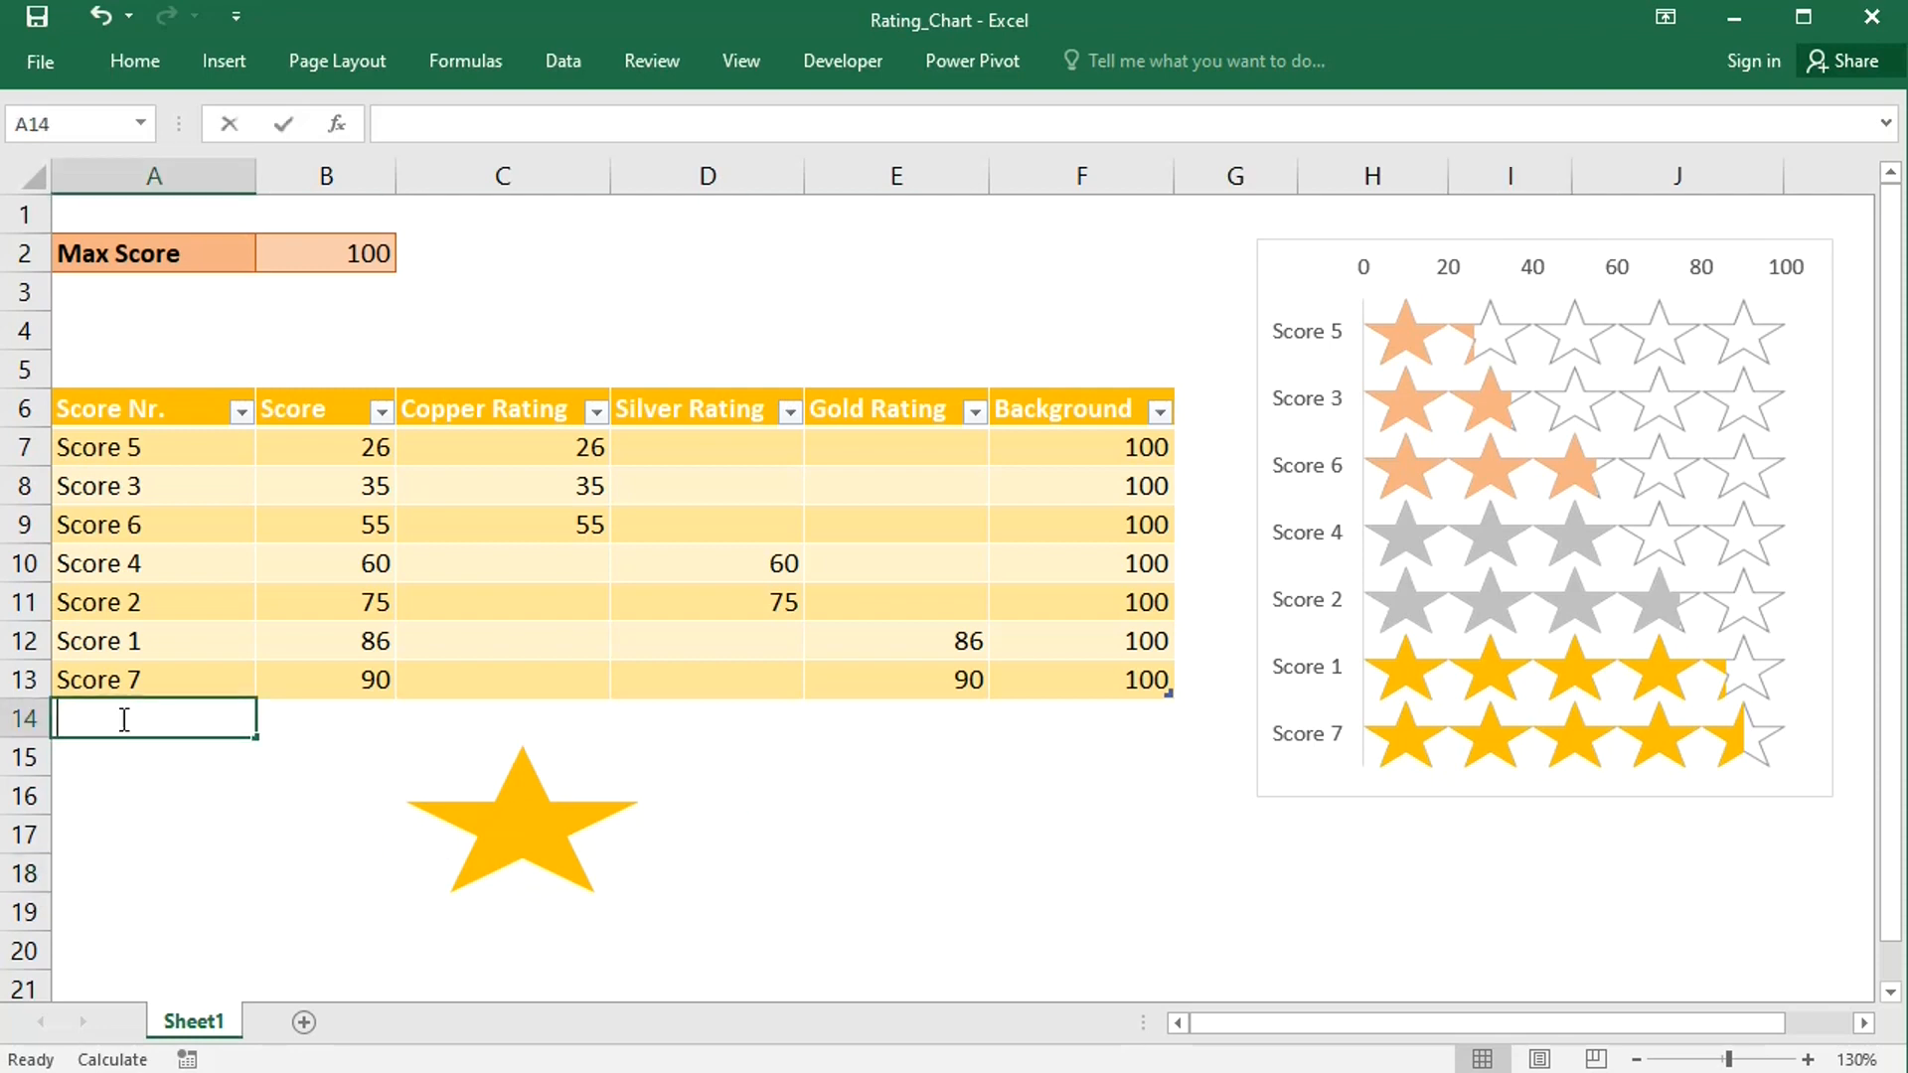
pyautogui.write('Score')
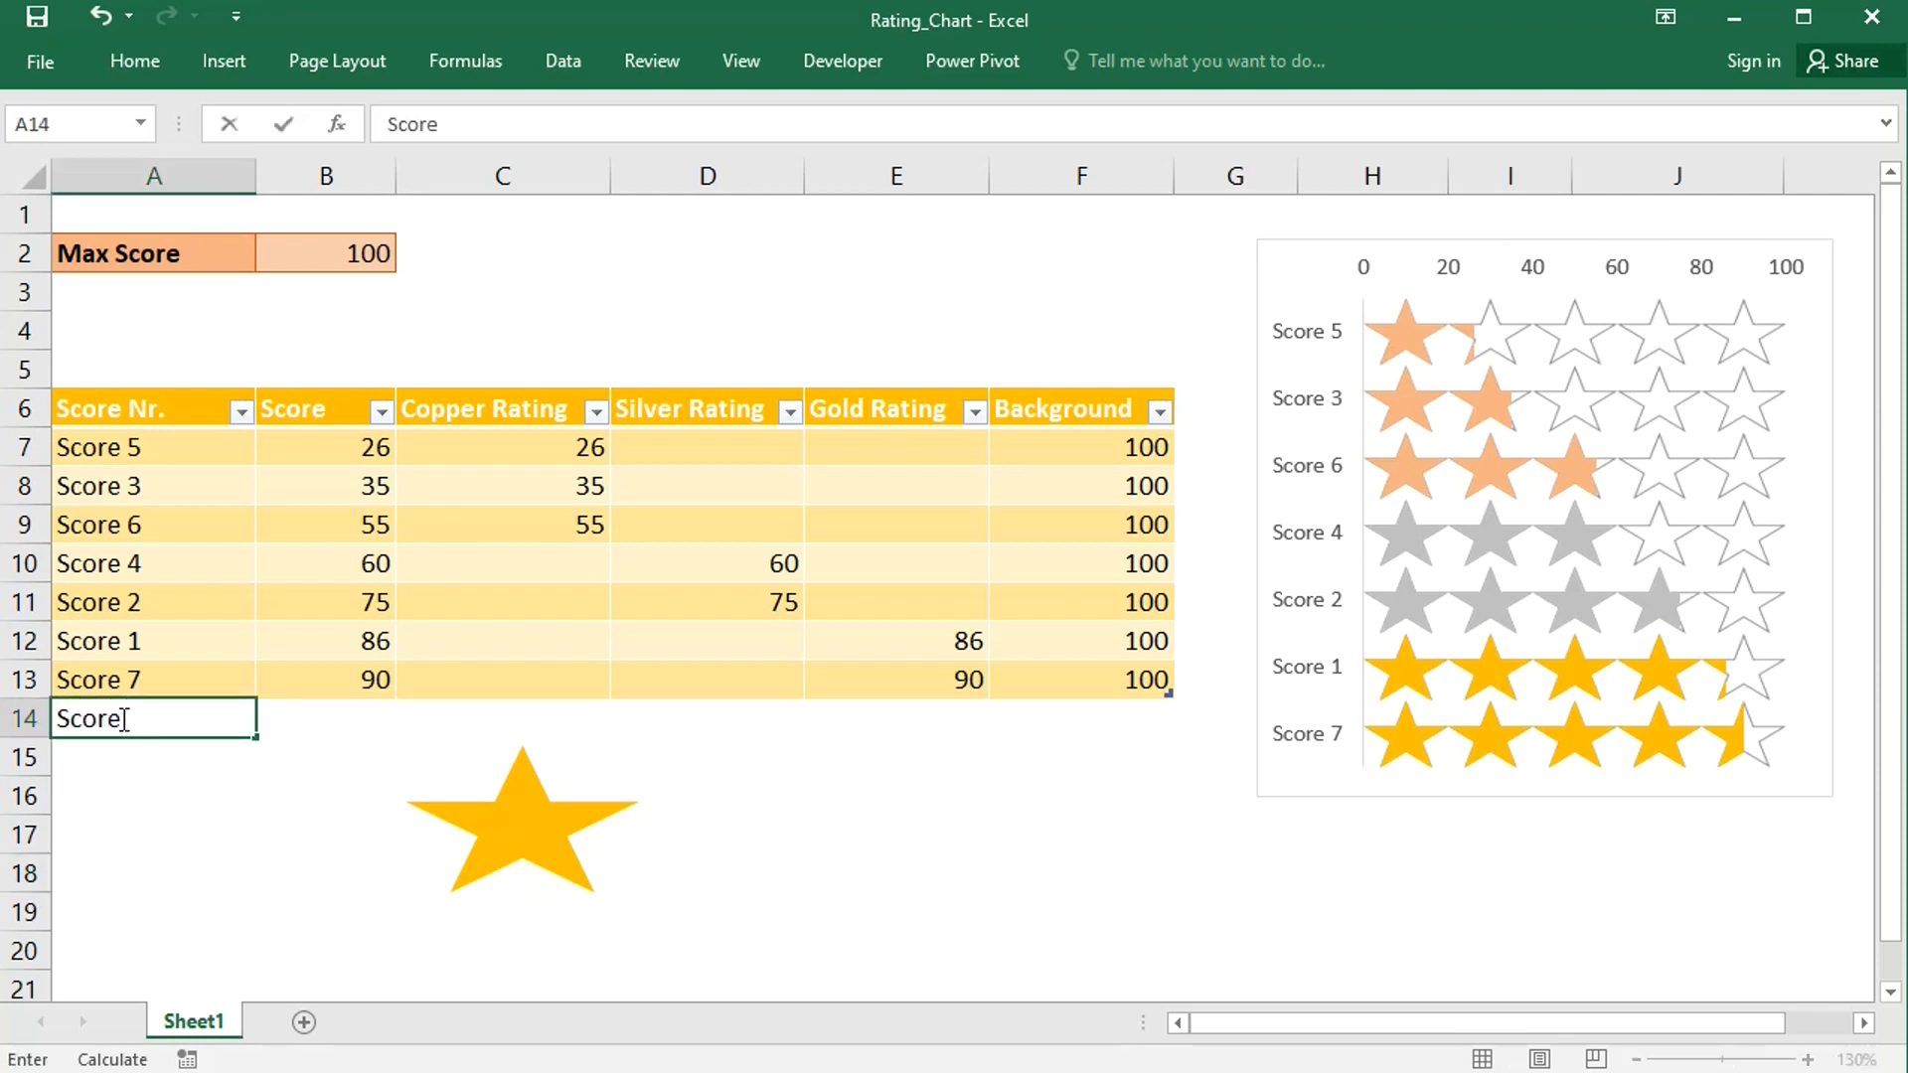
pyautogui.write(' 8')
pyautogui.click(300, 720)
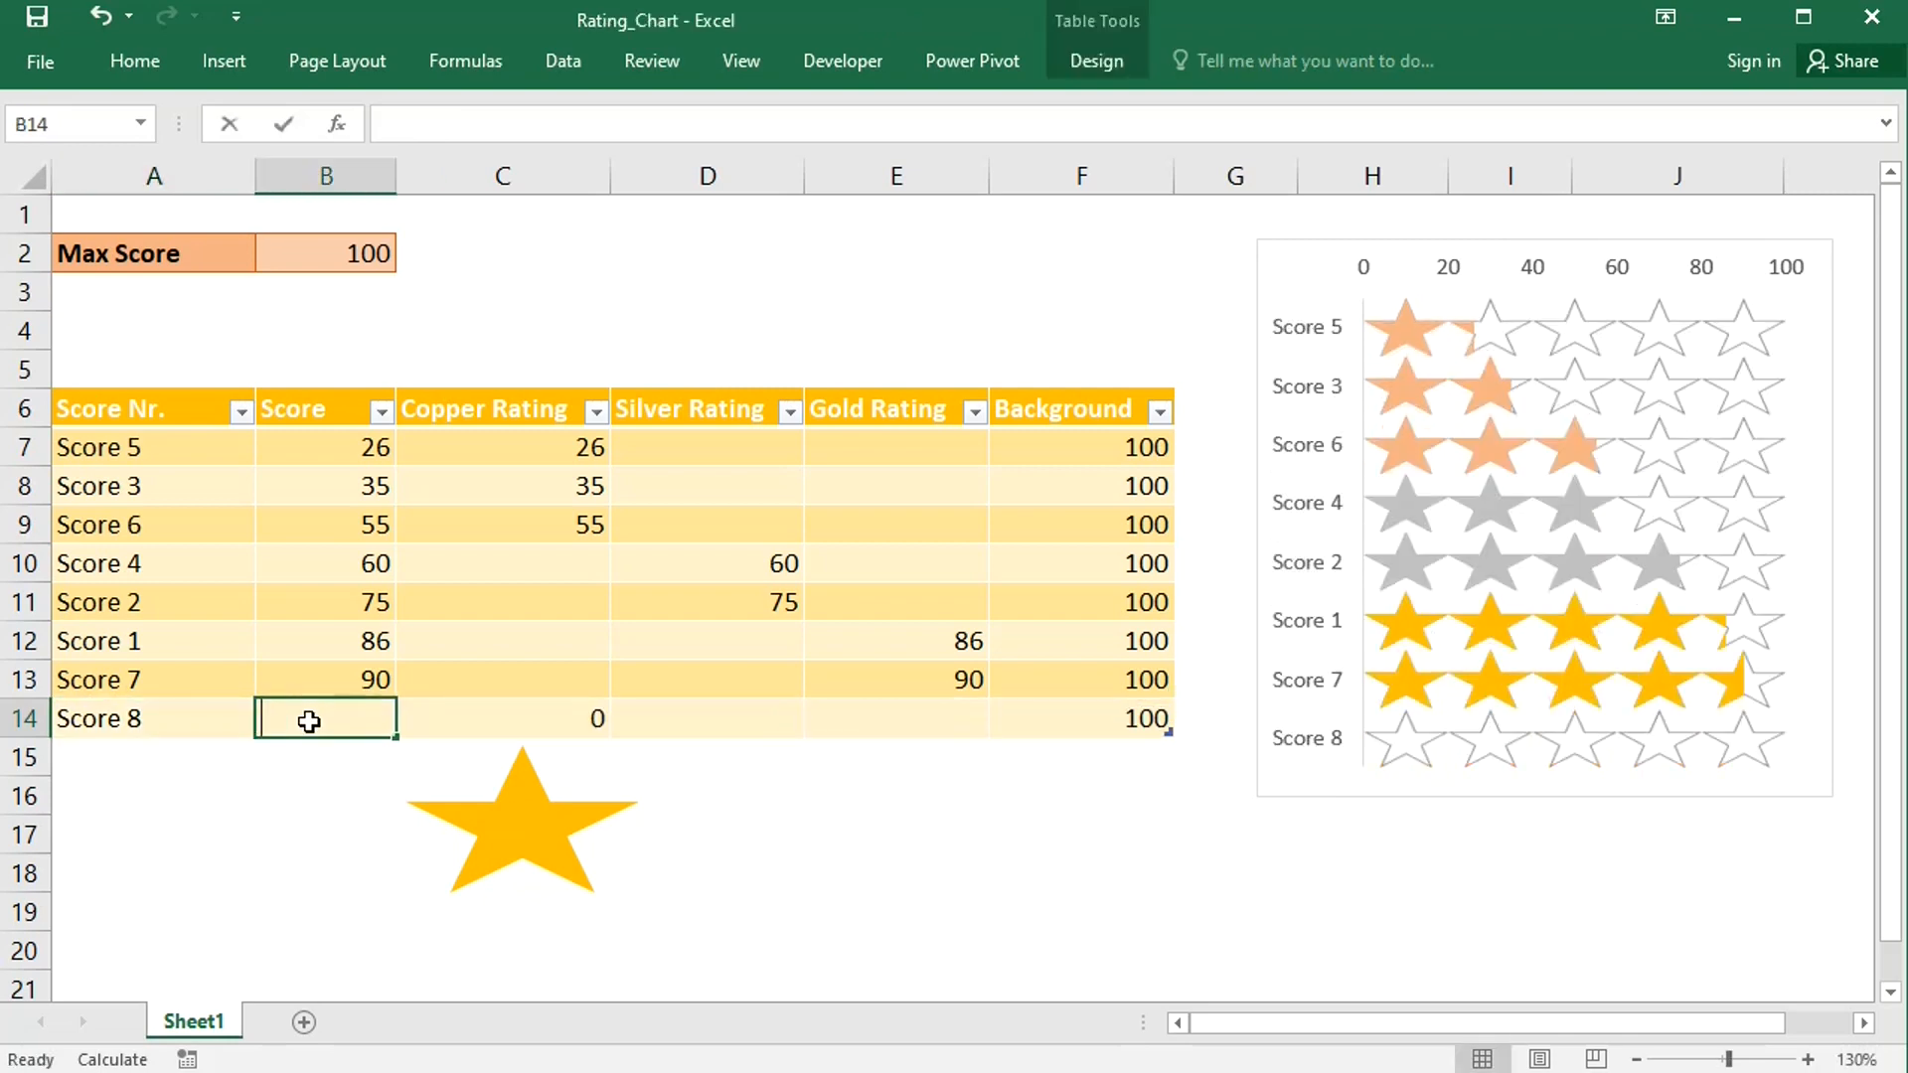
pyautogui.write('95')
pyautogui.press('Return')
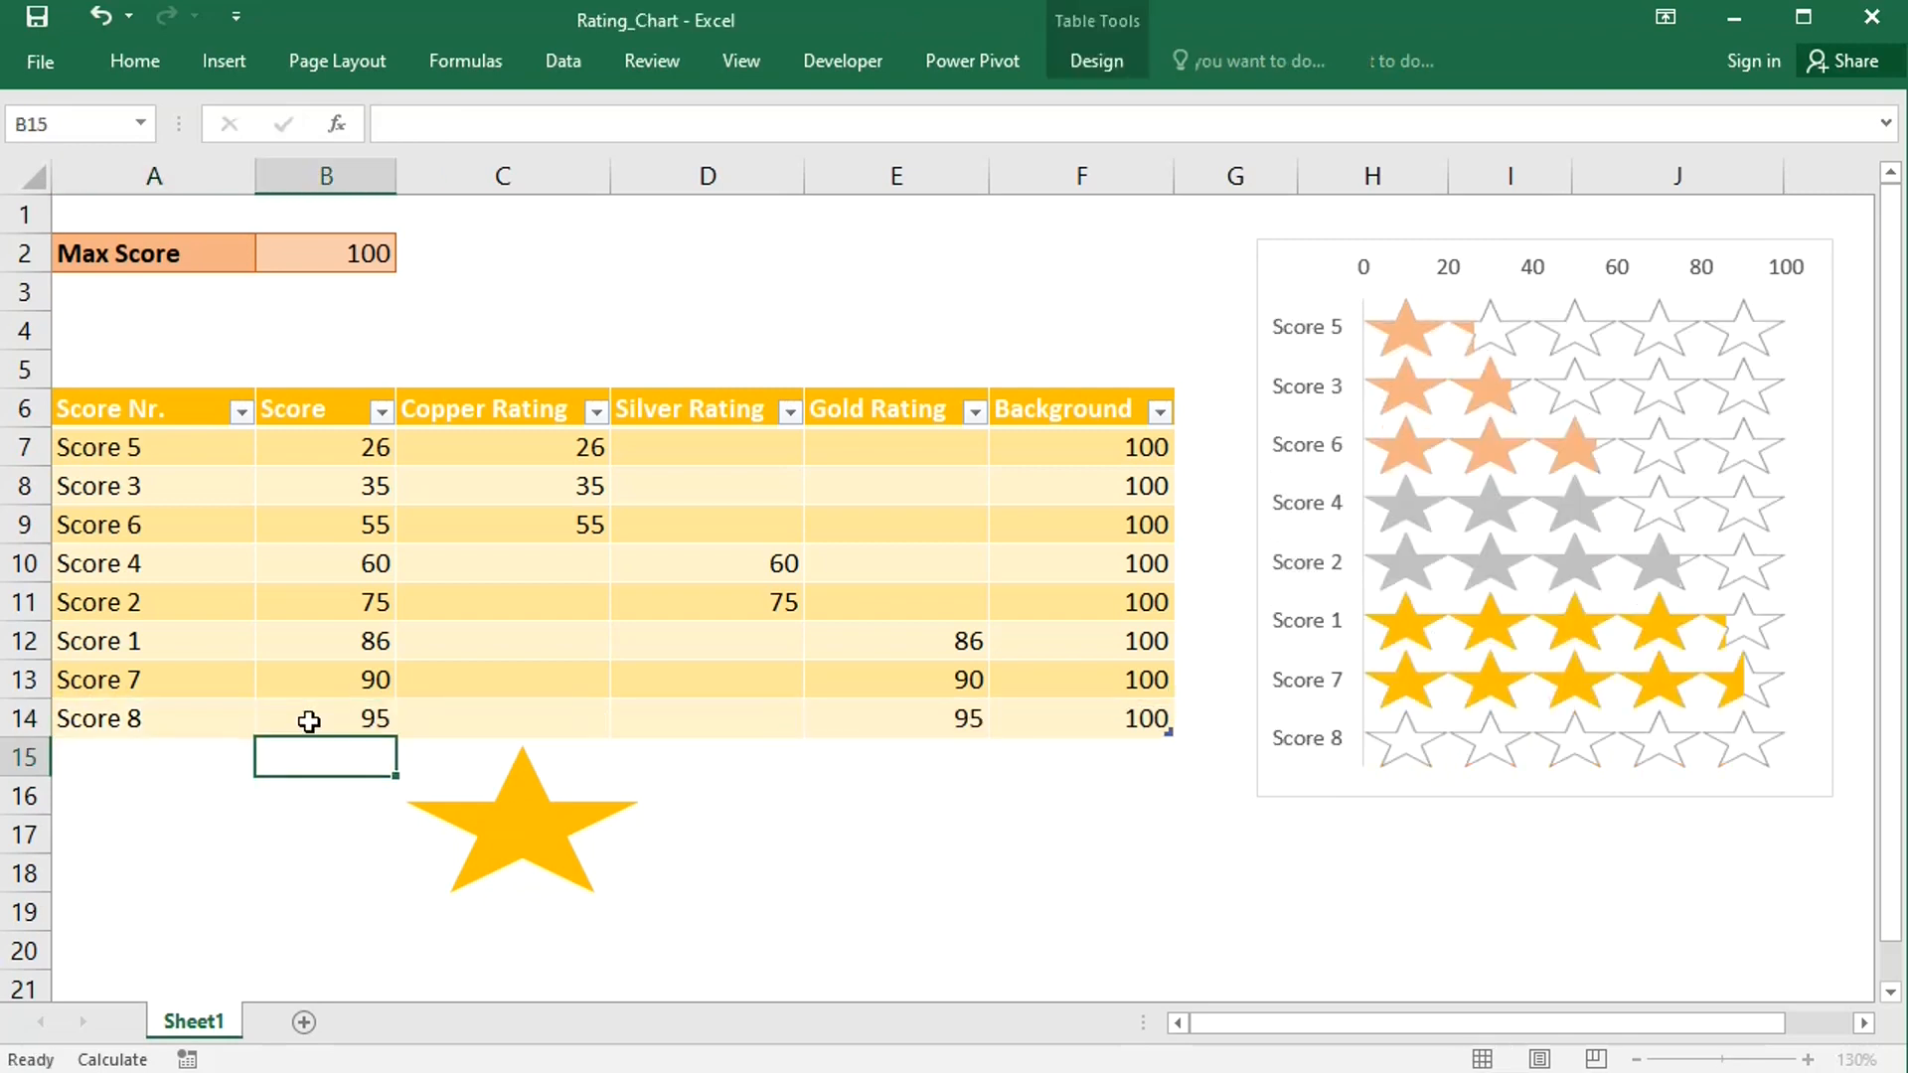